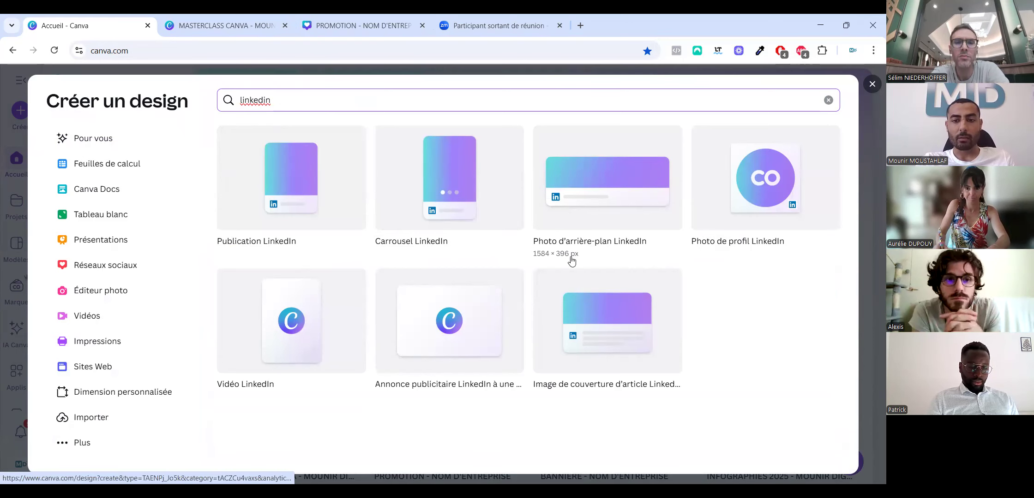
Create a LinkedIn background photo design (1584 × 396 px) and title it "BANNIERE - NOM".
click(592, 215)
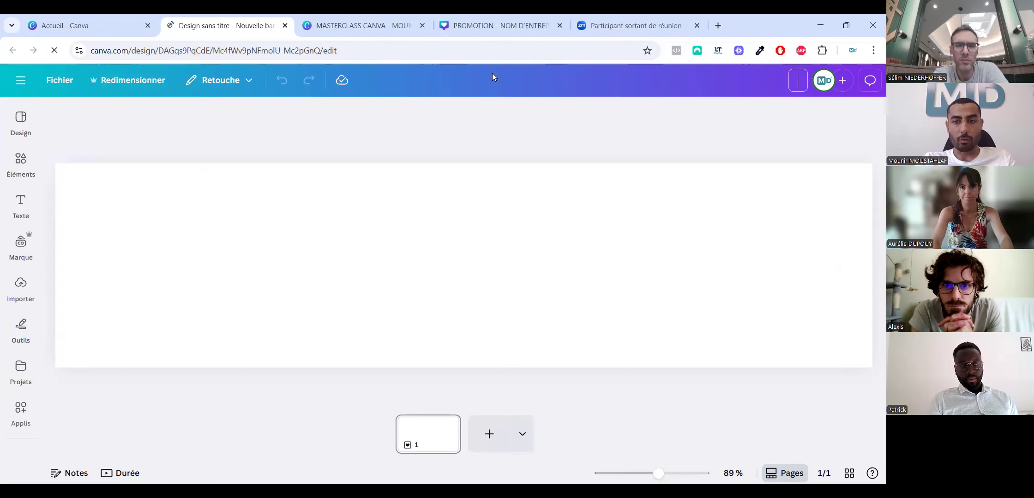
text(BANNIERE - NOM)
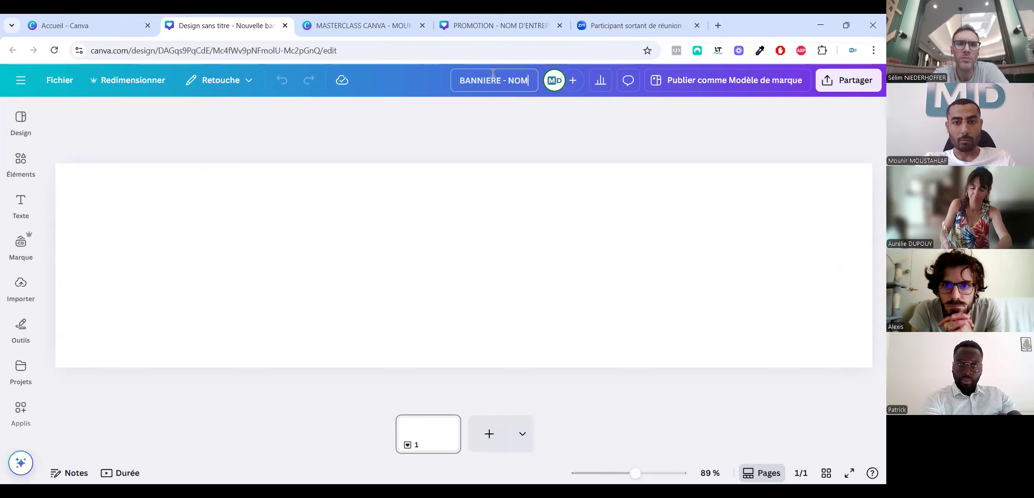
click(181, 175)
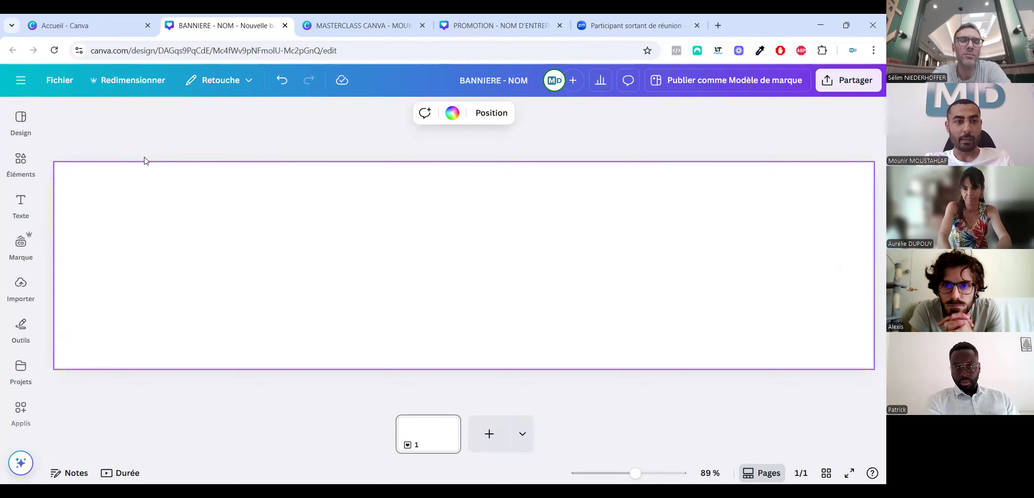
Search the design templates for "BANNIERE" and apply the purple "J'aide les marques à captiver leur audience" banner with the woman's portrait.
click(25, 121)
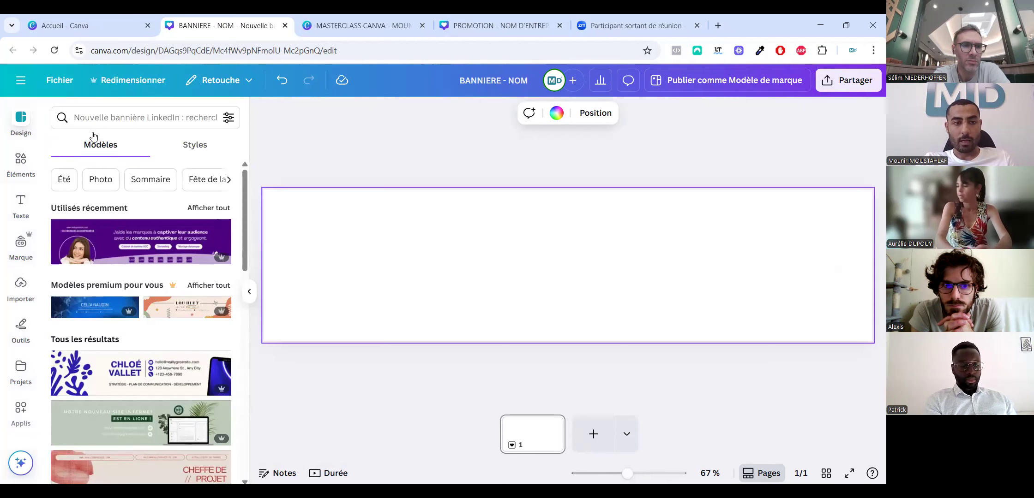
click(136, 117)
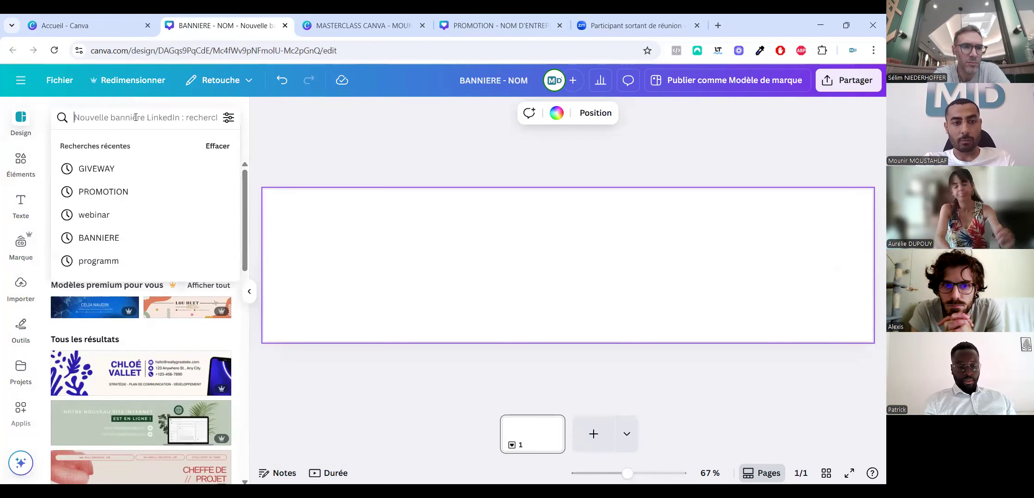
text(BANNIERE)
key(Return)
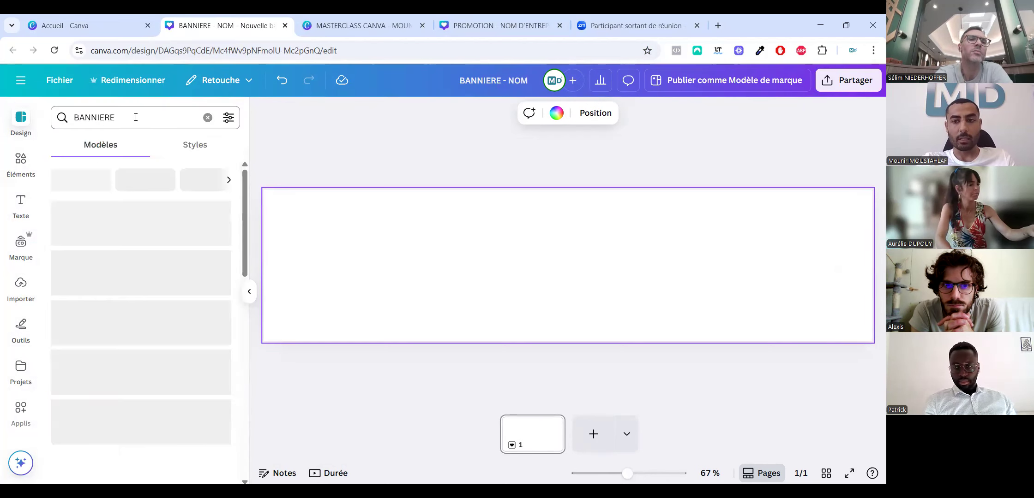
scroll(180, 275, down, 3)
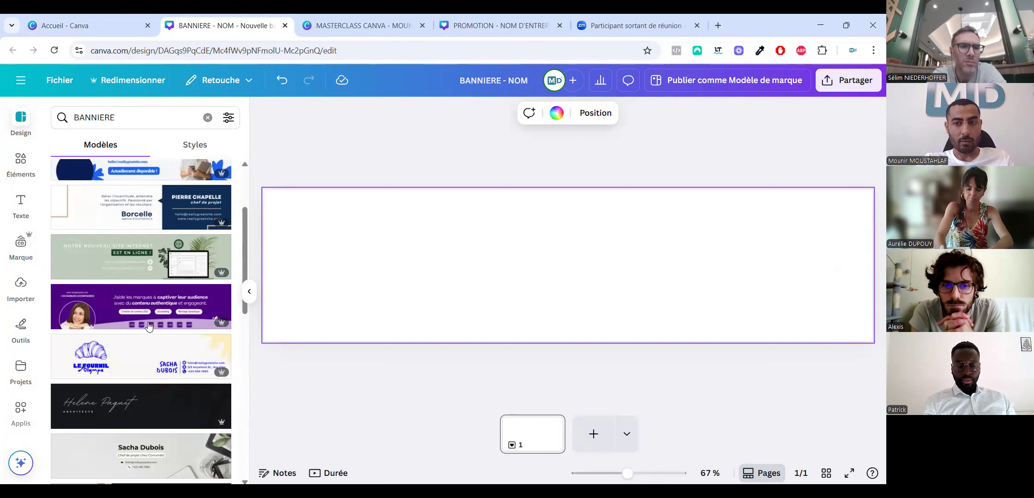
click(127, 305)
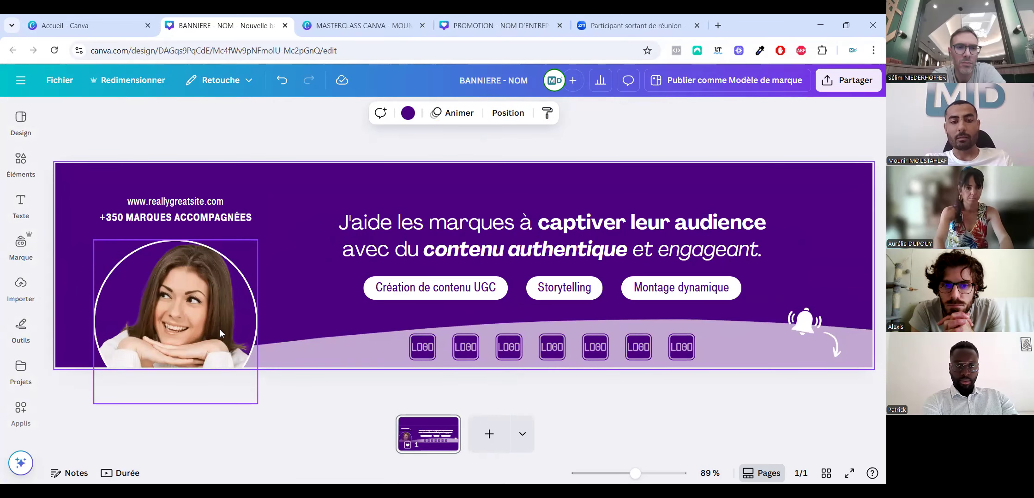
Delete the woman's portrait photo together with its circular frame and outline from the banner.
click(220, 330)
key(Delete)
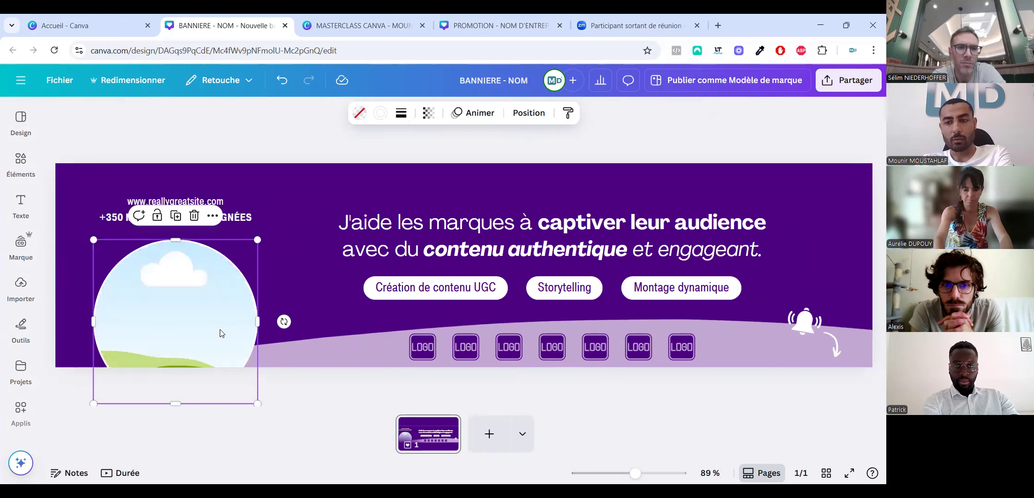
key(Delete)
click(220, 330)
key(Delete)
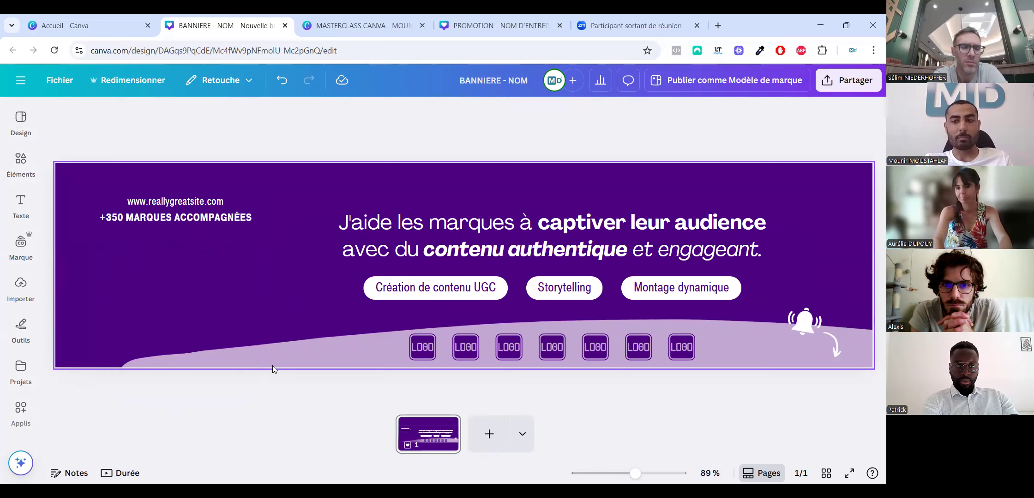
Set the banner background to the brand kit's teal and replace the purple with it throughout the design.
click(318, 186)
click(408, 113)
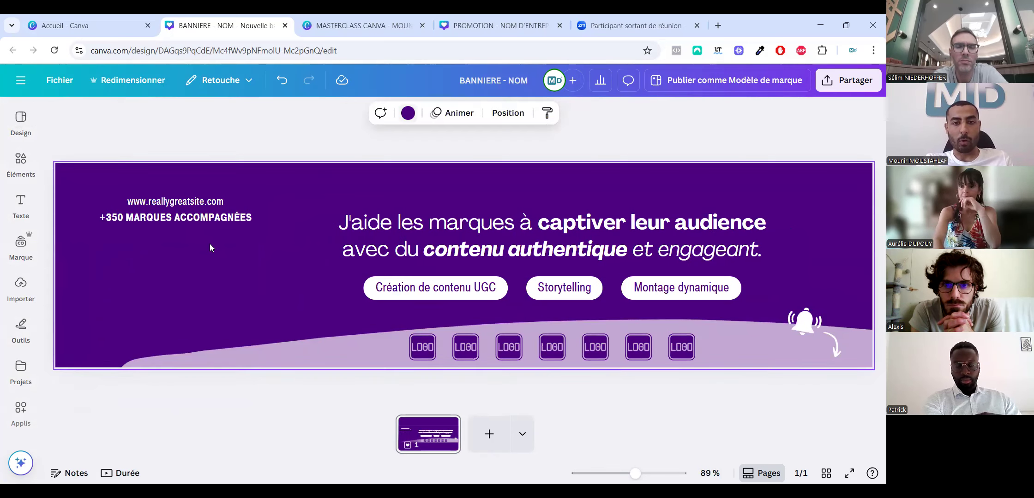
click(107, 283)
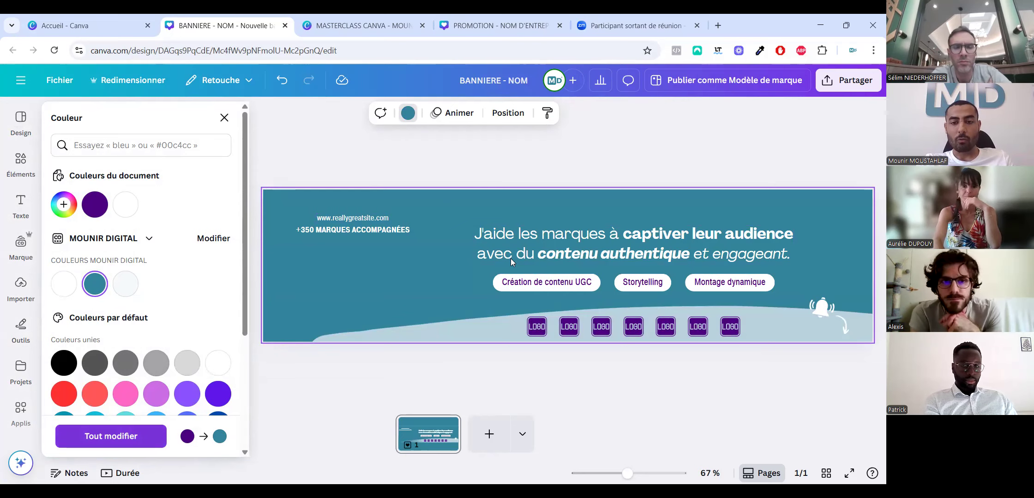
click(134, 438)
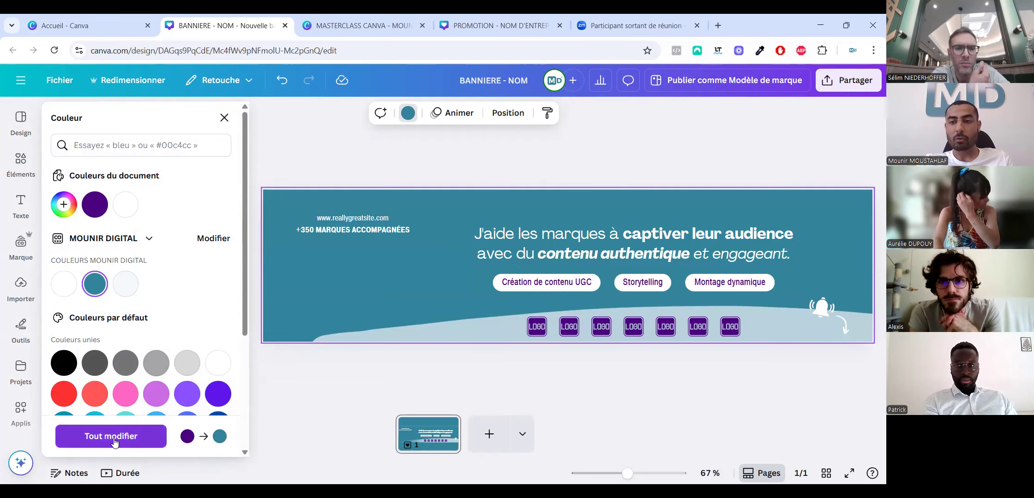
click(115, 441)
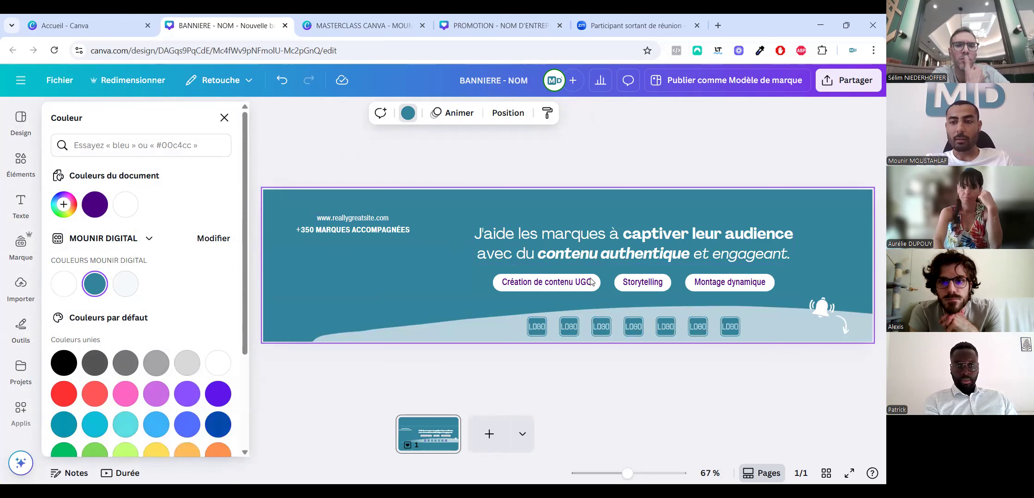
Try filling the "Création de contenu UGC" label with the brand teal, and undo the change.
click(563, 284)
click(94, 311)
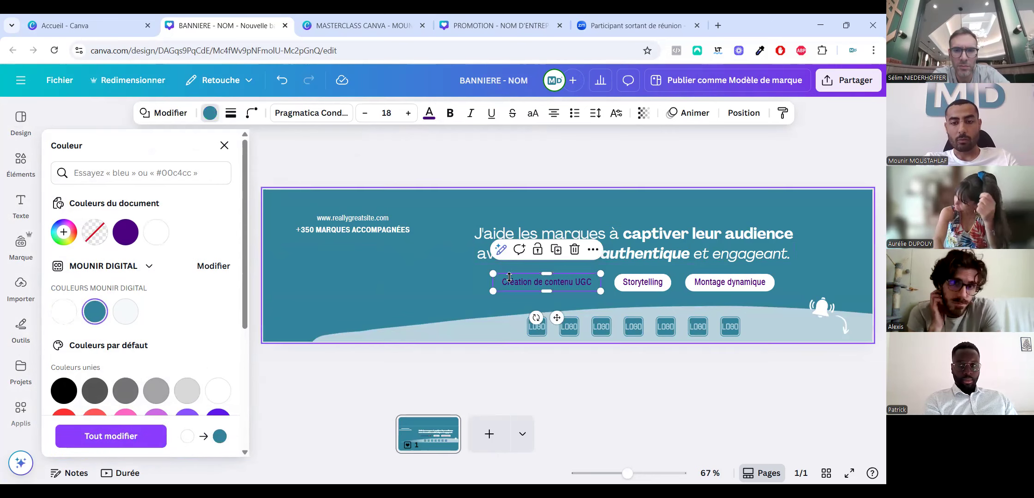
key(ctrl+z)
key(Escape)
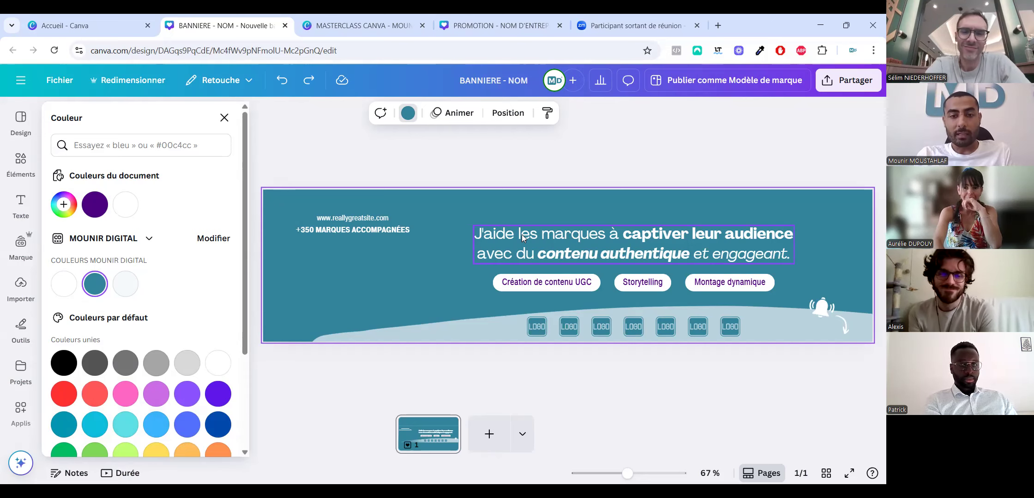
Replace the text of the "Création de contenu UGC" label with "Wordpress".
click(533, 280)
click(531, 281)
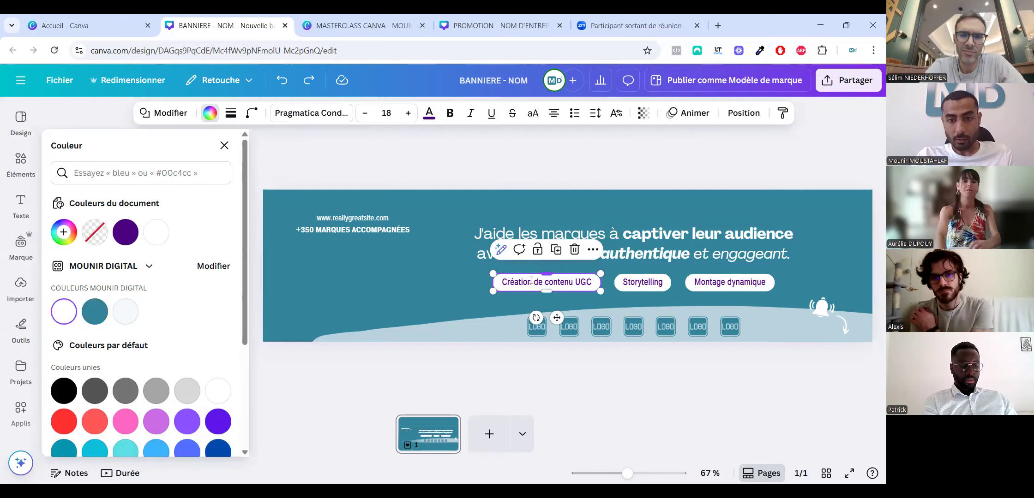
double_click(531, 280)
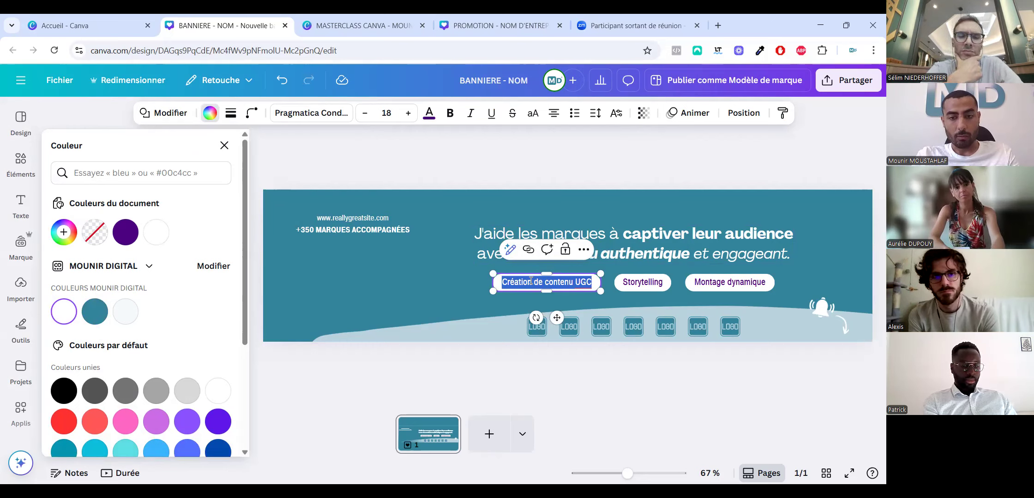
text(Créateu)
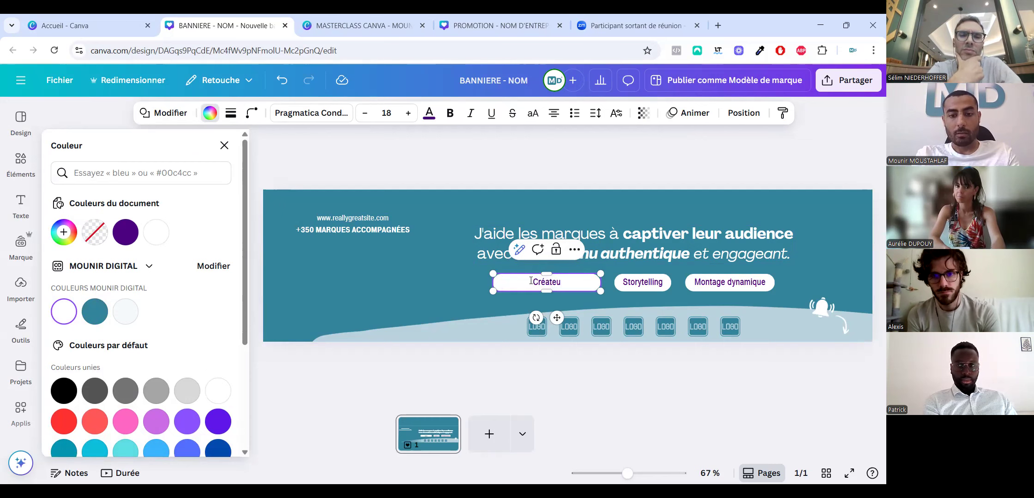
double_click(531, 280)
text(Wordpress)
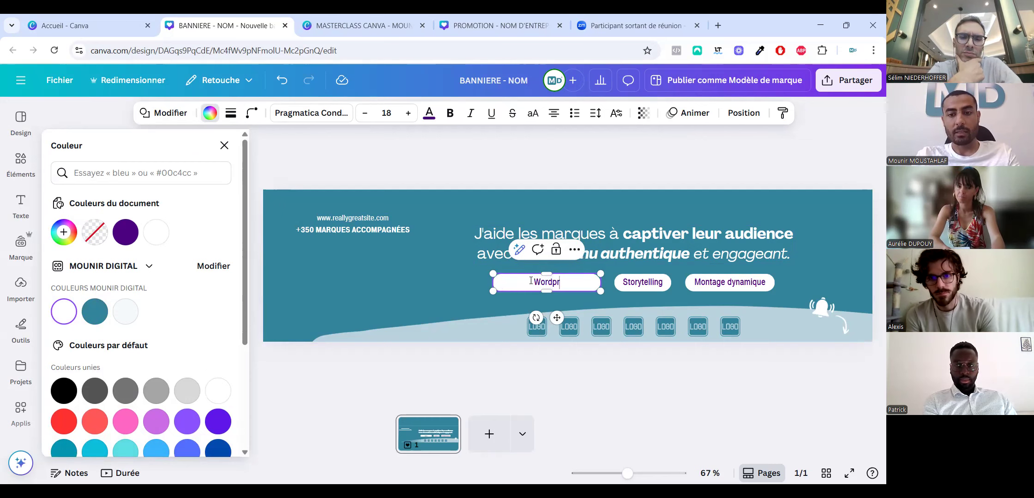
Replace the text of the "Storytelling" label with "Webflow".
click(642, 282)
double_click(643, 282)
text(Wr)
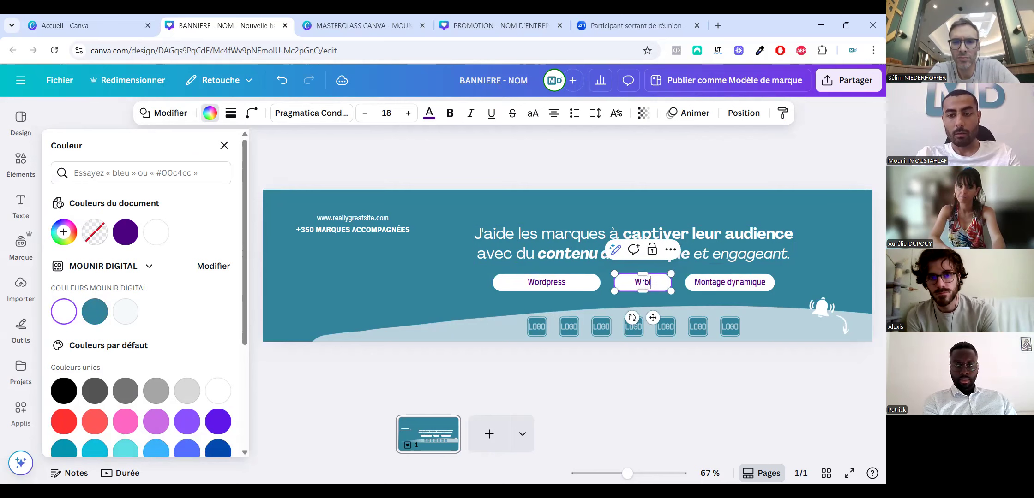
key(BackSpace)
text(e)
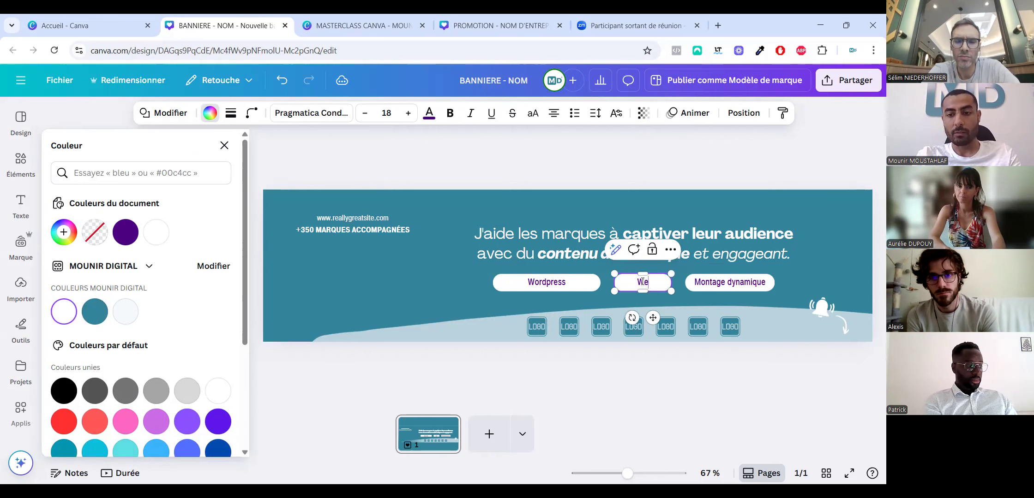
text(bflow)
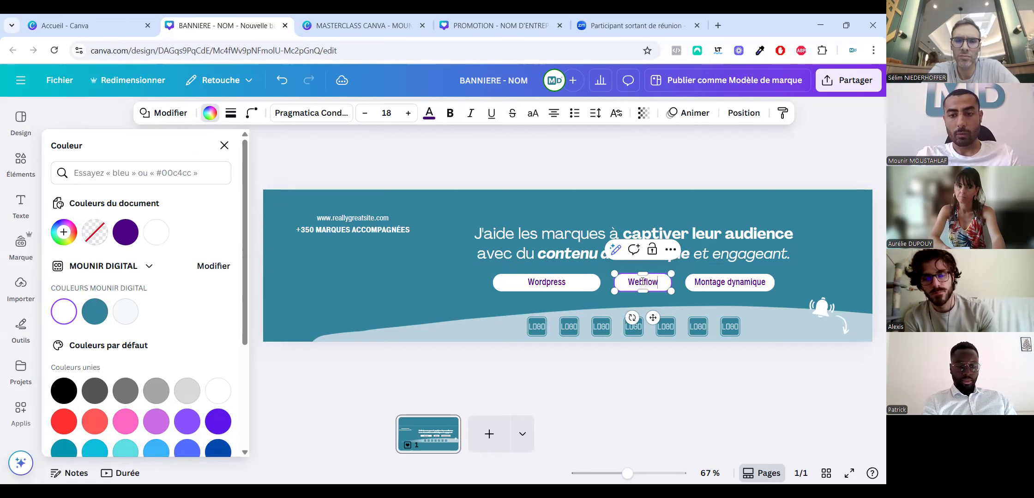
Replace the text of the "Montage dynamique" label with "Shopify".
click(712, 285)
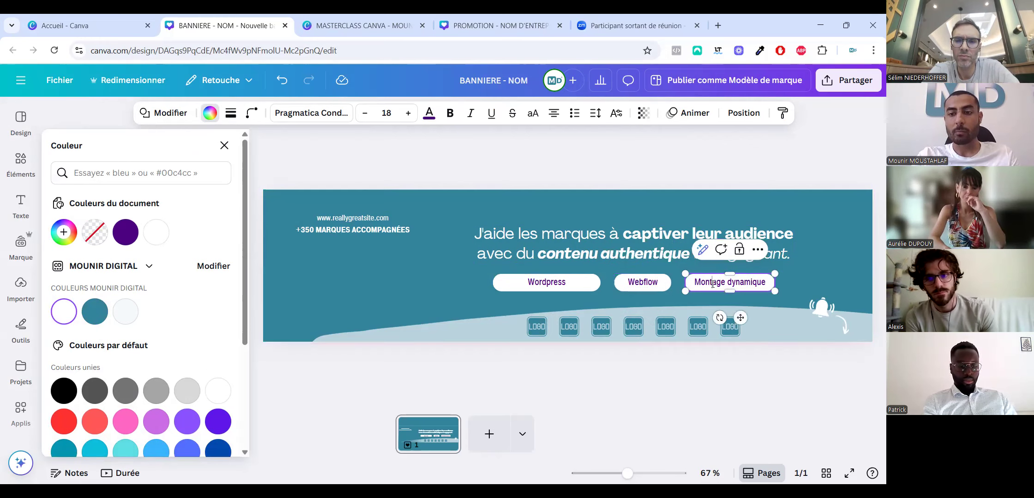
click(713, 285)
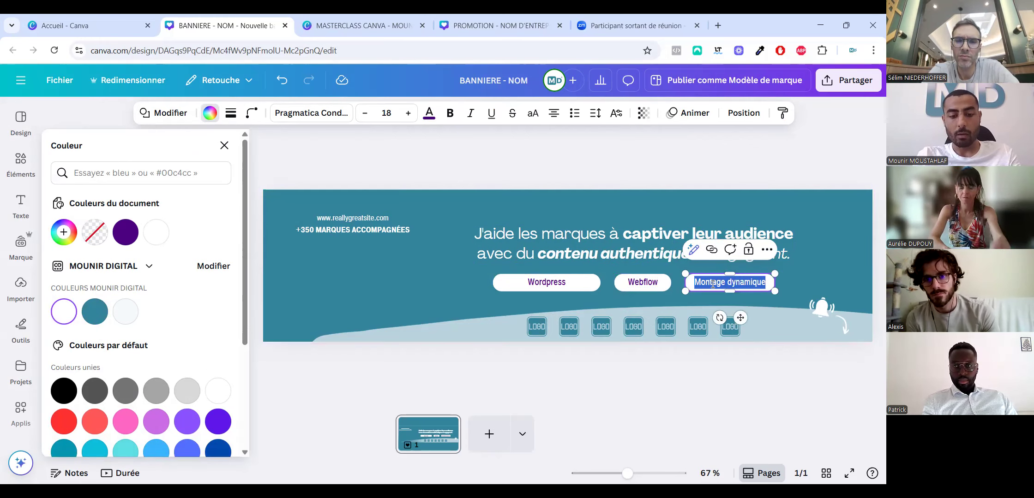
text(sh)
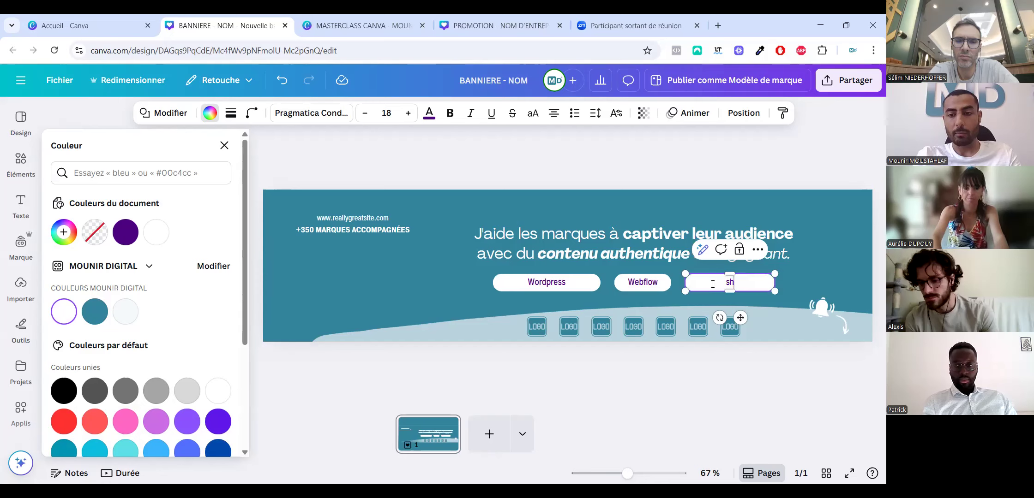
text(opify)
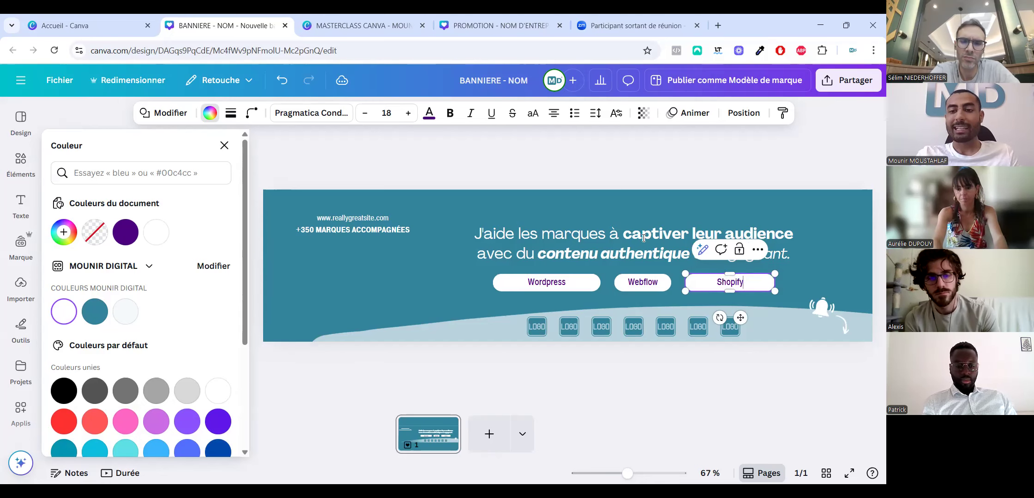
click(437, 260)
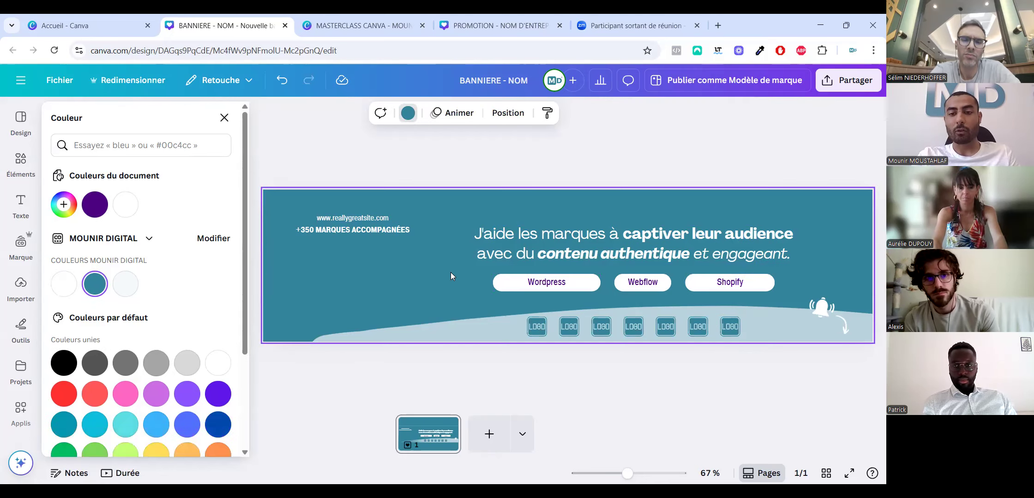
Change the font of the Wordpress, Webflow and Shopify labels to Montserrat Classic.
drag(832, 286, 483, 282)
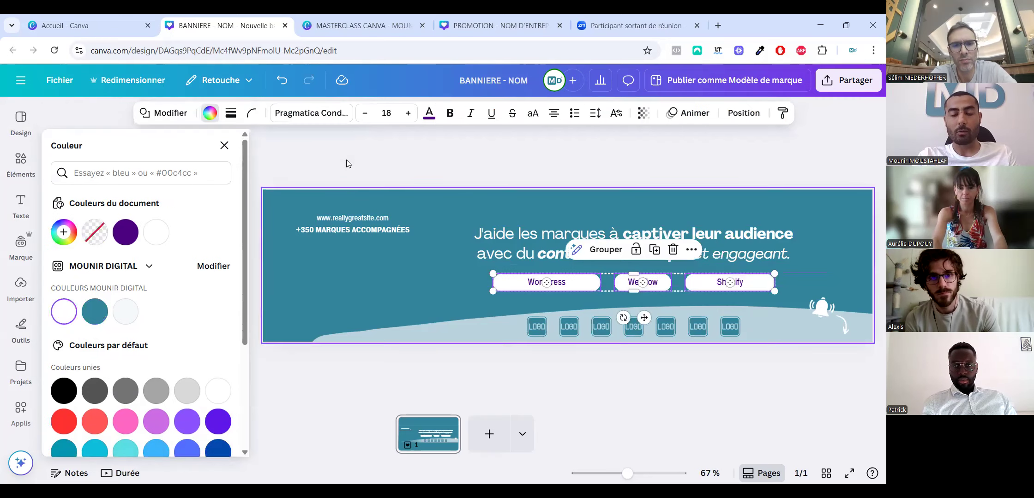
click(311, 113)
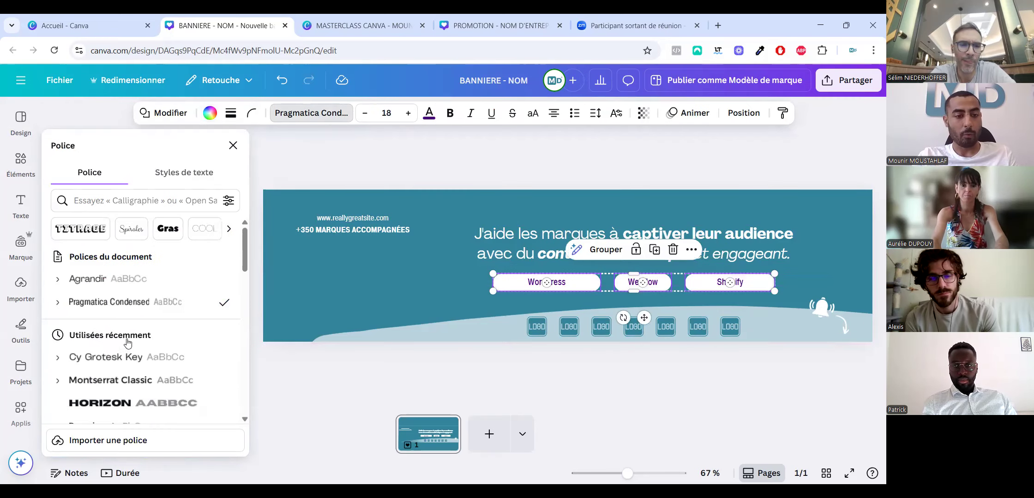
scroll(110, 330, down, 2)
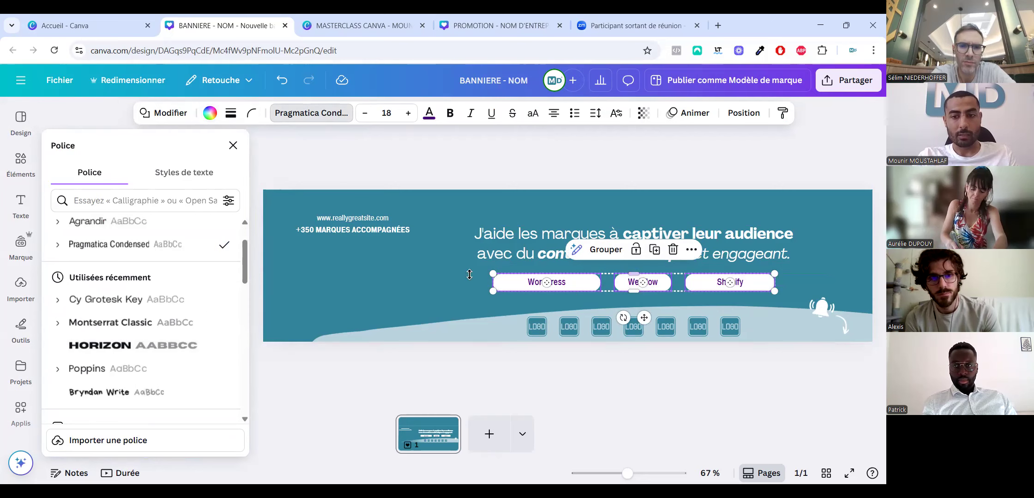
click(140, 325)
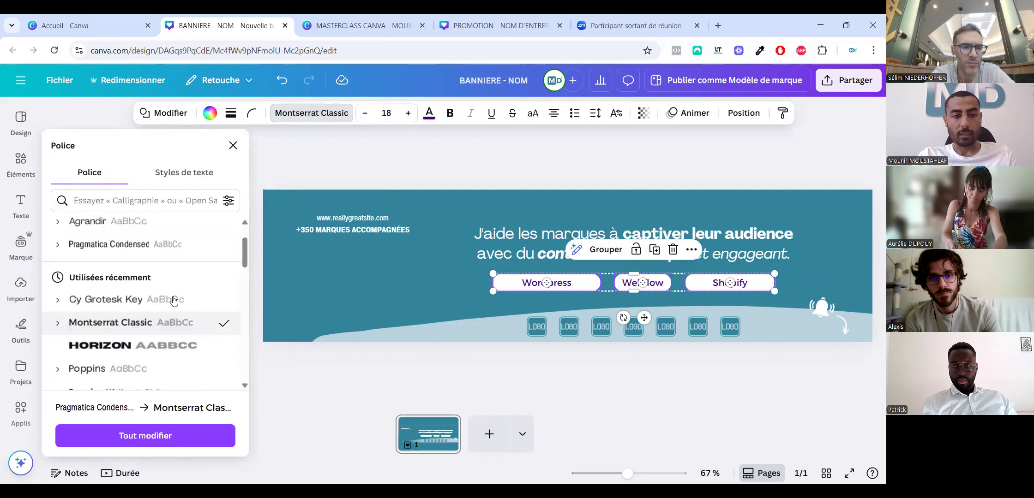
Select the headline along with the labels and logos below it, and apply the Montserrat Classic font.
click(291, 205)
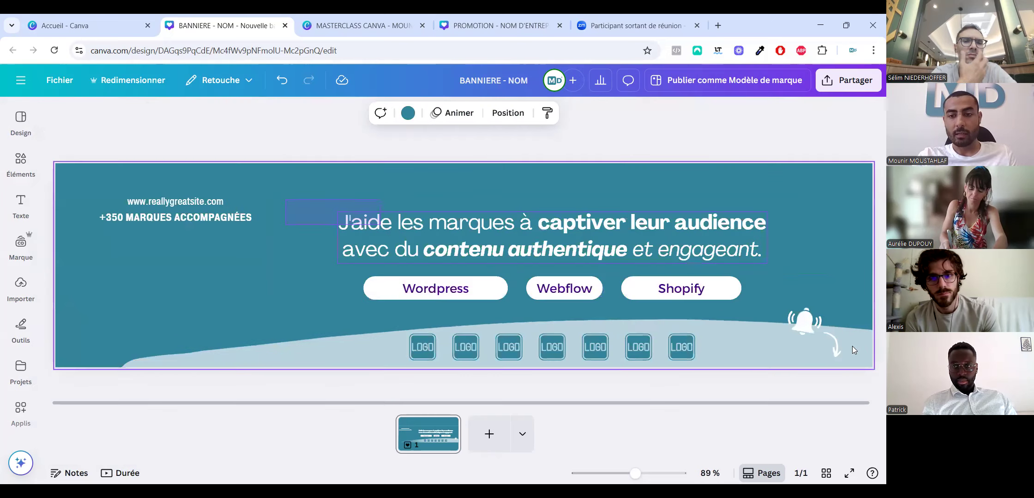
key(ctrl+a)
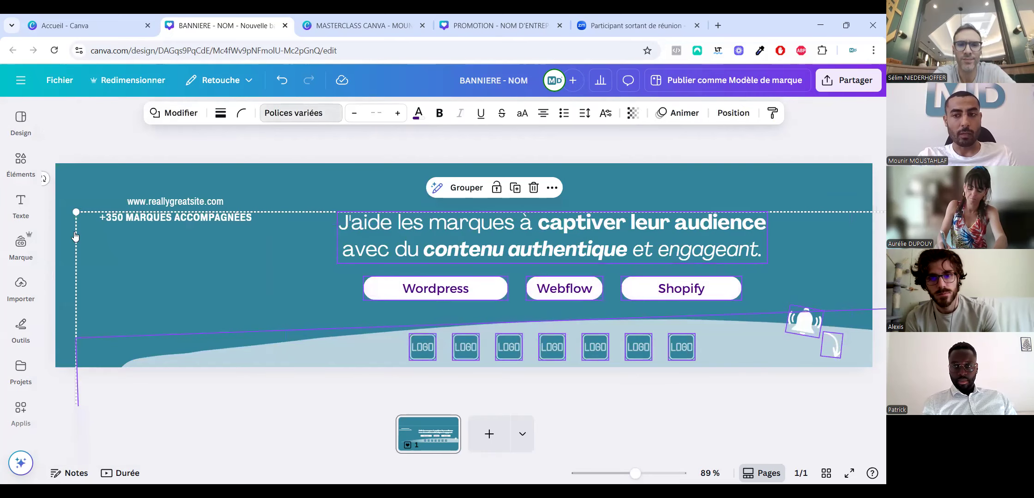
click(293, 118)
click(123, 305)
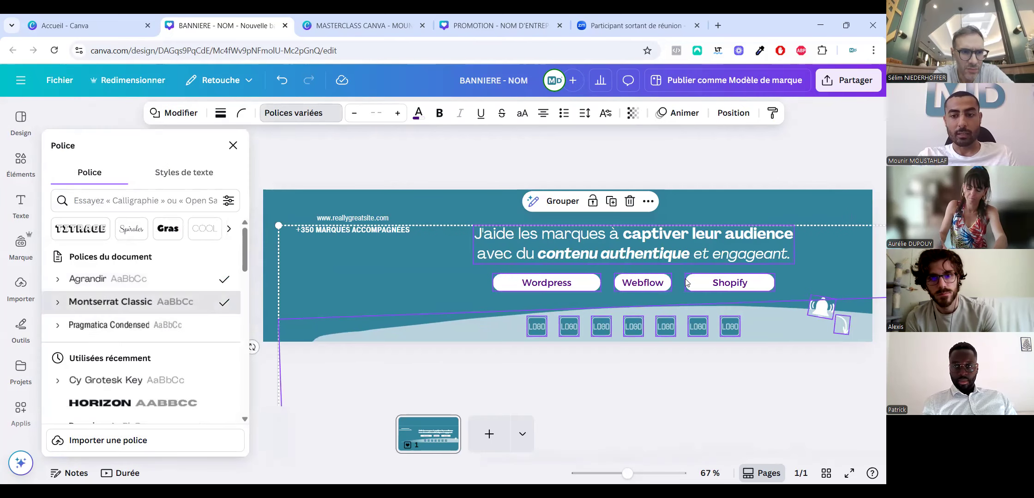
Widen the headline's text box so its text fits on two lines above the Wordpress, Webflow and Shopify labels.
click(458, 204)
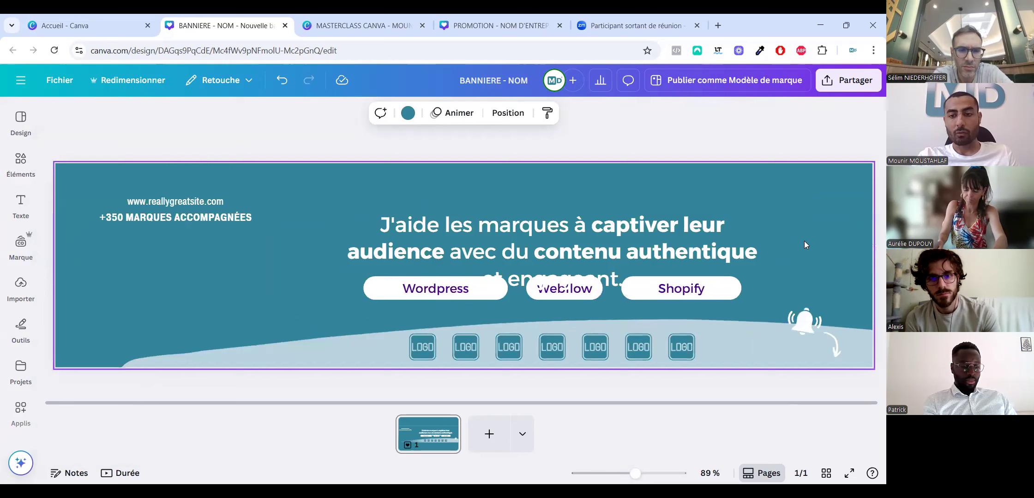
click(747, 252)
drag(767, 251, 809, 239)
drag(693, 234, 687, 234)
click(396, 205)
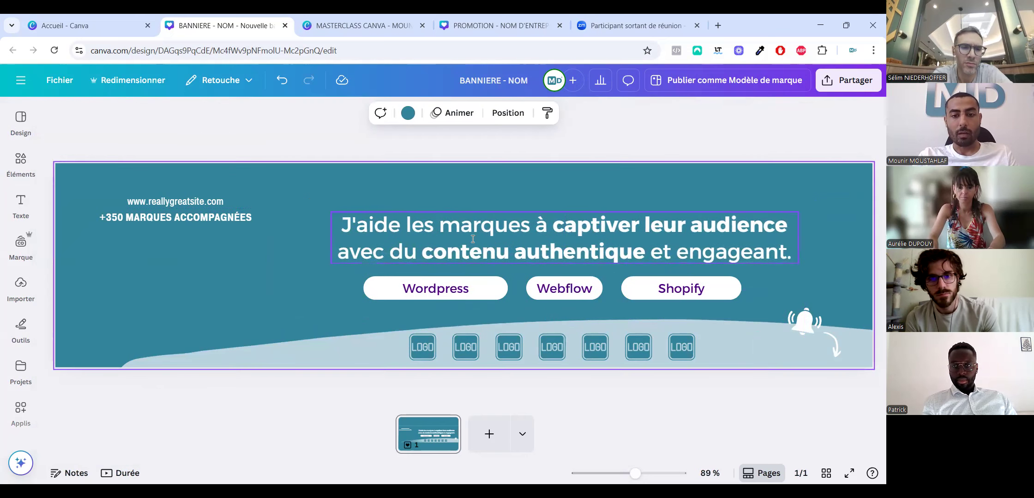
Replace the word "marques" in the headline with "PME".
double_click(500, 234)
click(500, 234)
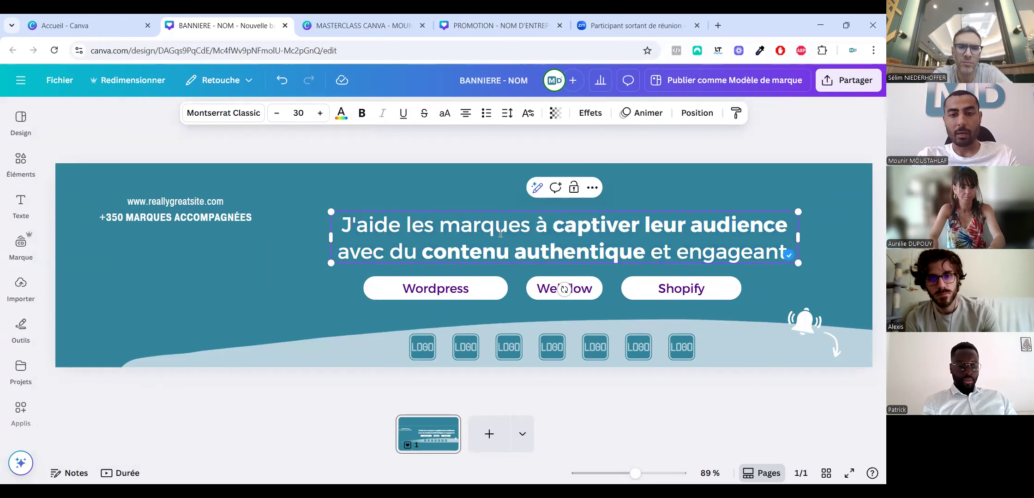
key(BackSpace)
key(BackSpace)
key(BackSpace)
key(BackSpace)
key(BackSpace)
key(BackSpace)
key(BackSpace)
key(BackSpace)
text(PME)
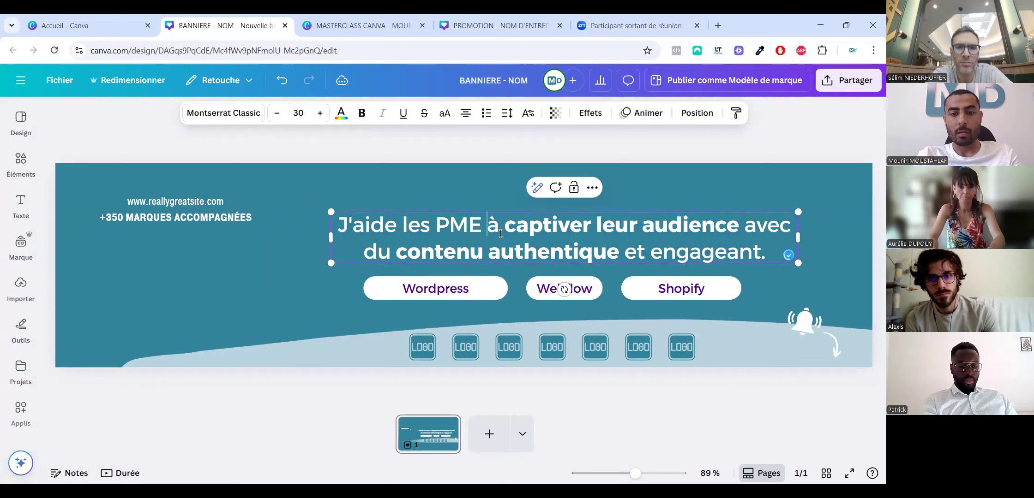
Replace "captiver leur audience" in the headline with "augmenter leur CA".
drag(726, 226, 533, 229)
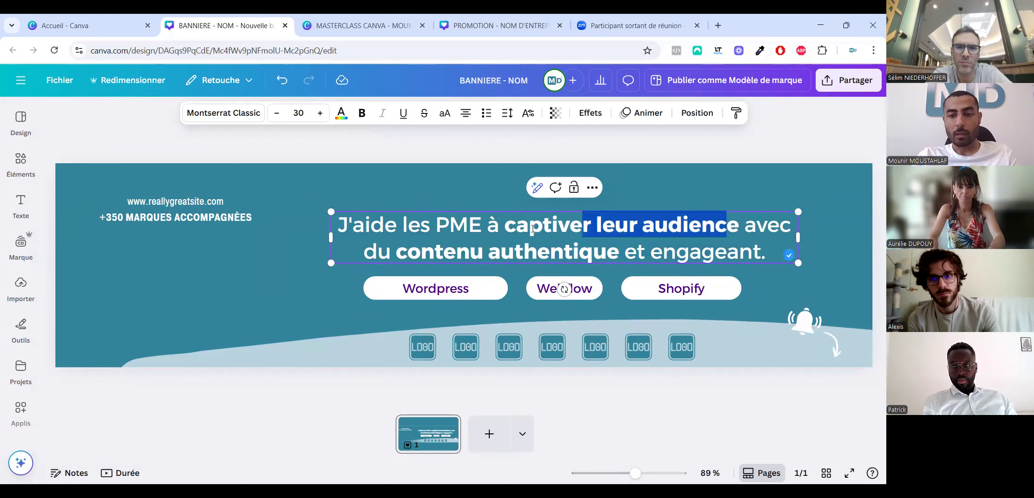
key(BackSpace)
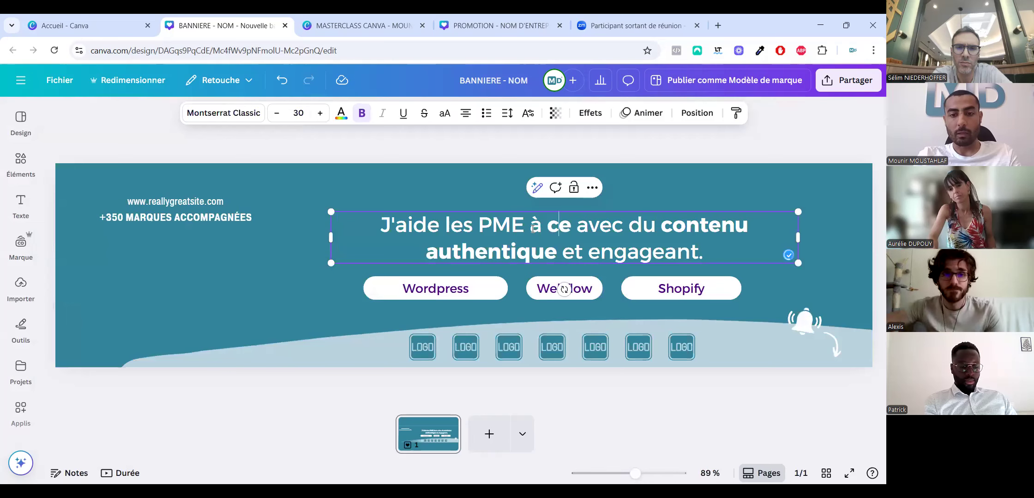
key(BackSpace)
key(BackSpace)
text(AUG)
key(BackSpace)
key(BackSpace)
key(BackSpace)
text(augmenter l)
text(eur CA)
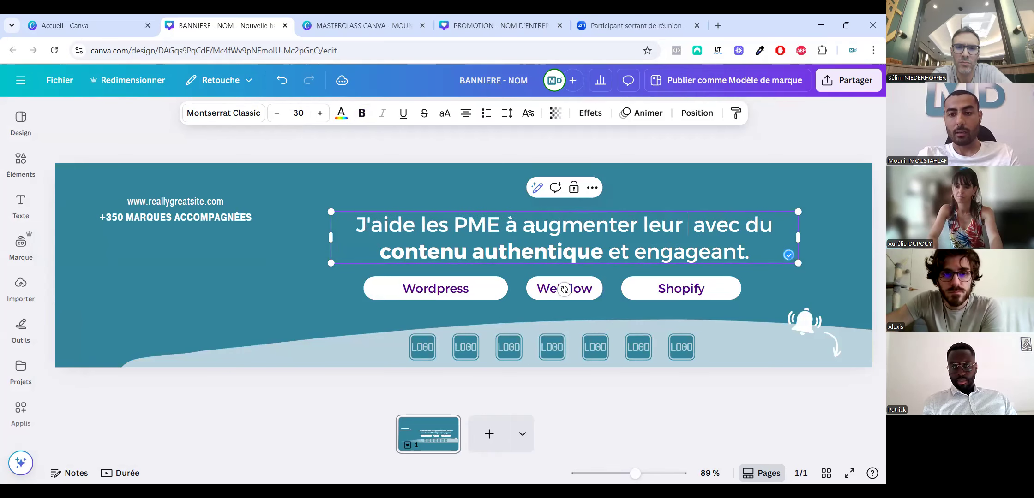
Make "augmenter leur CA" bold in the headline.
drag(513, 224, 696, 221)
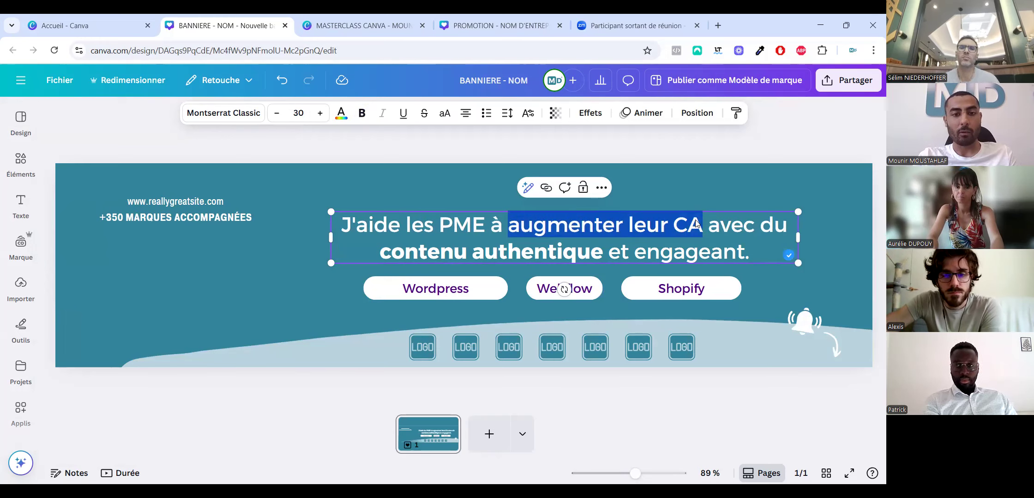
click(364, 113)
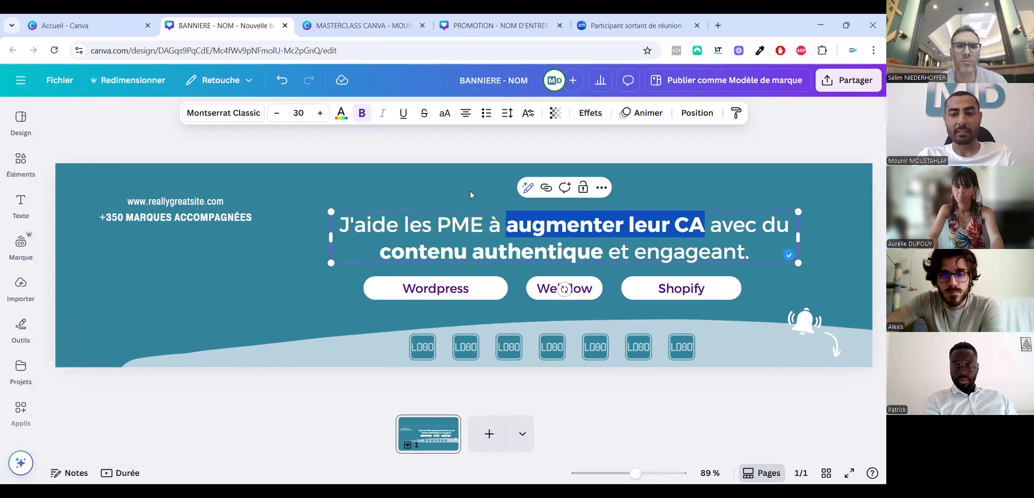
click(483, 225)
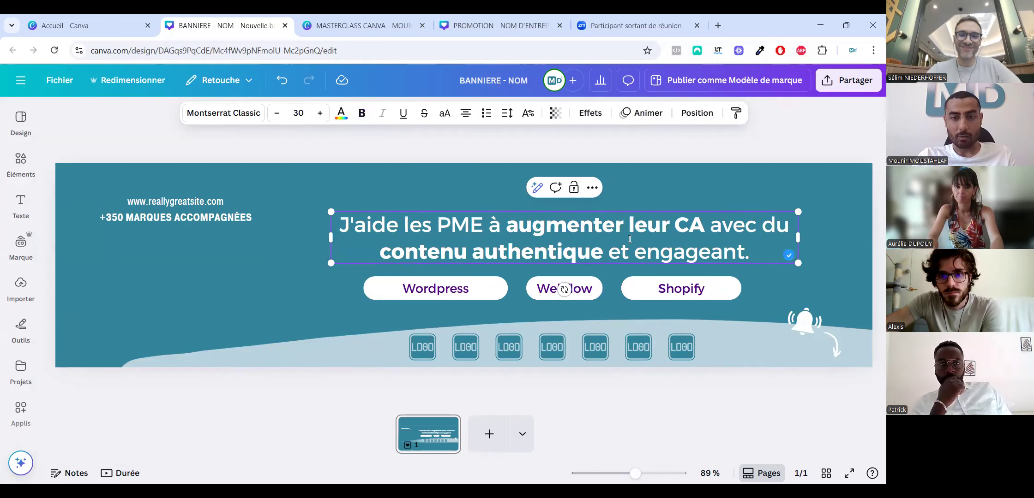
click(210, 217)
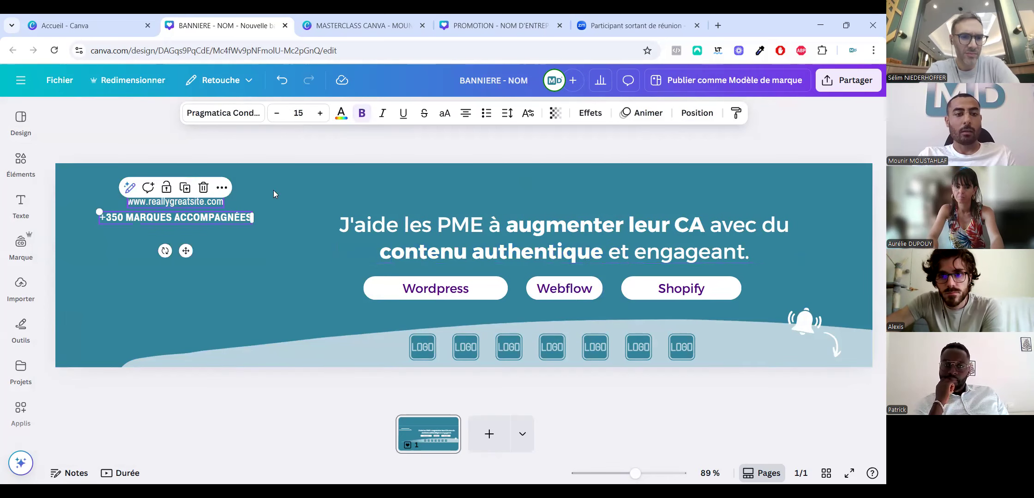
click(209, 202)
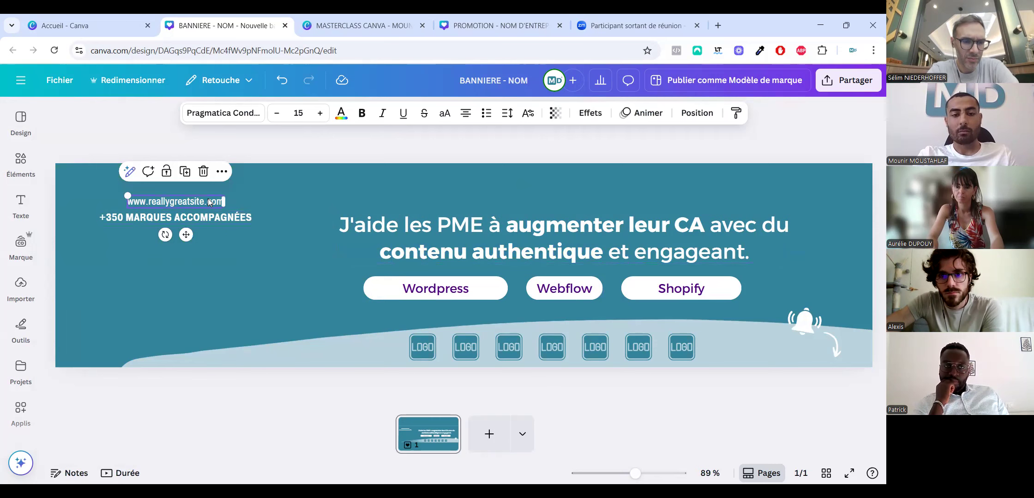
key(Delete)
Enlarge the "+350 MARQUES ACCOMPAGNÉES" text to size 20,3 and place it near the banner's upper-left corner.
click(232, 217)
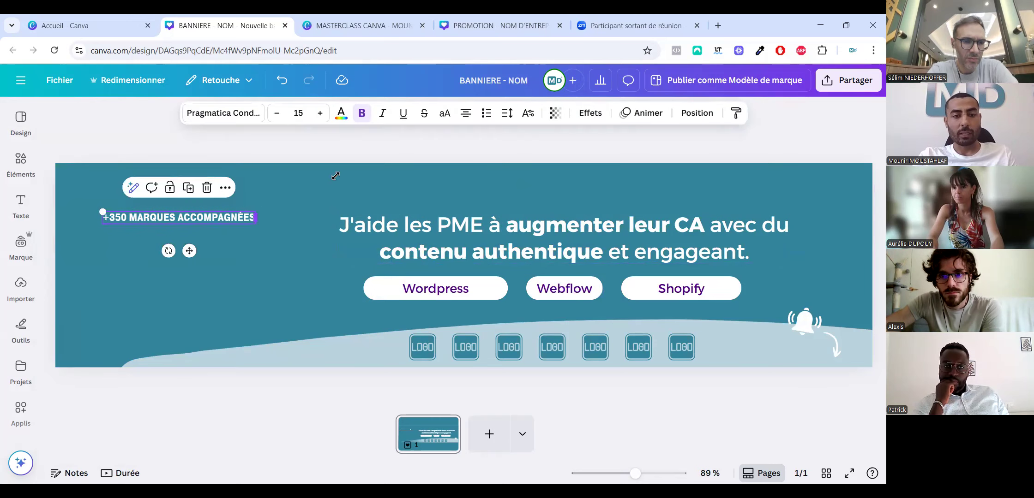
key(ctrl+shift+period)
key(ctrl+shift+period)
drag(162, 226, 151, 196)
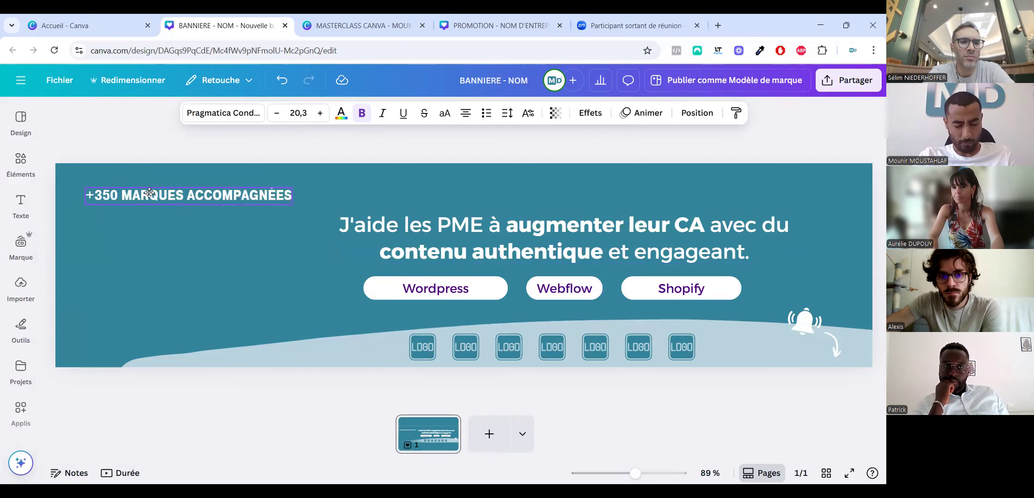
Replace the "+350 MARQUES ACCOMPAGNÉES" text with "+50 clients accompagnés" and move it back to the banner's upper-left corner.
double_click(121, 195)
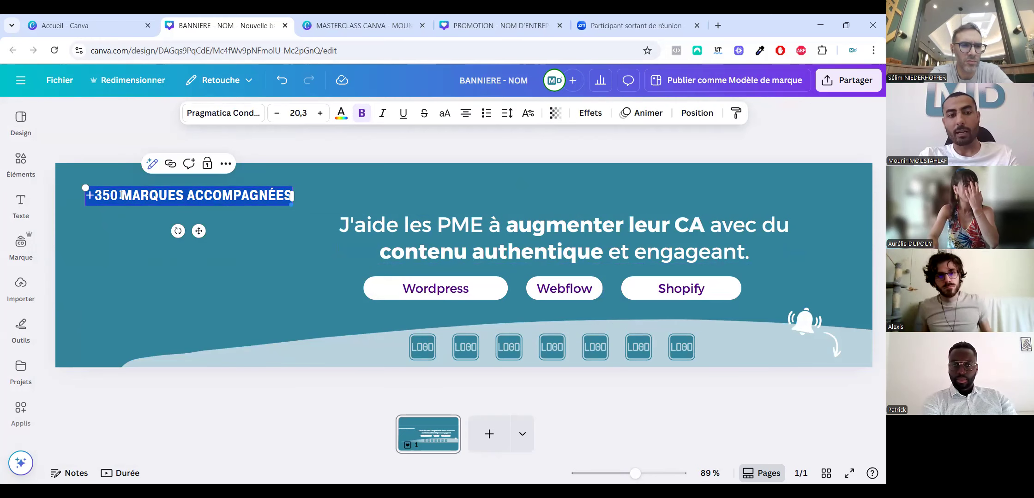
key(BackSpace)
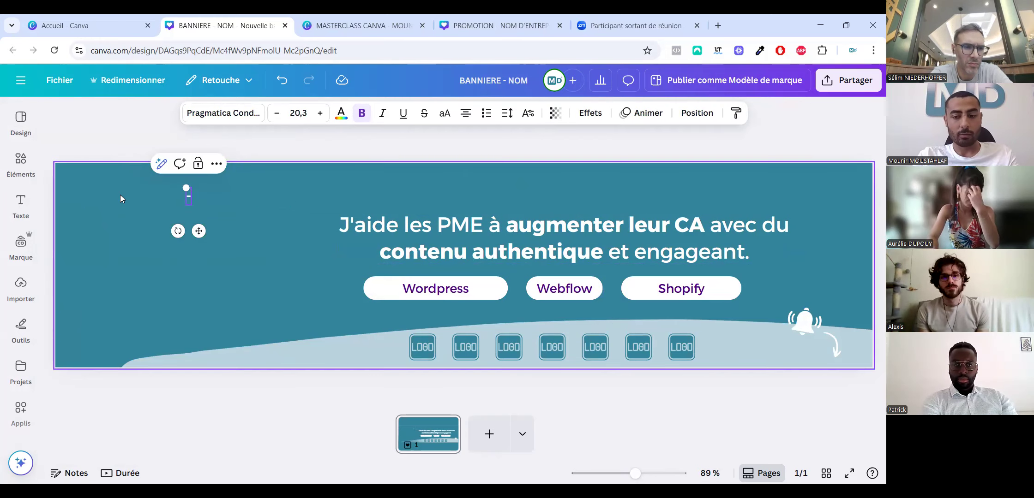
text(+50)
drag(202, 198, 339, 197)
text(clients accompagnés)
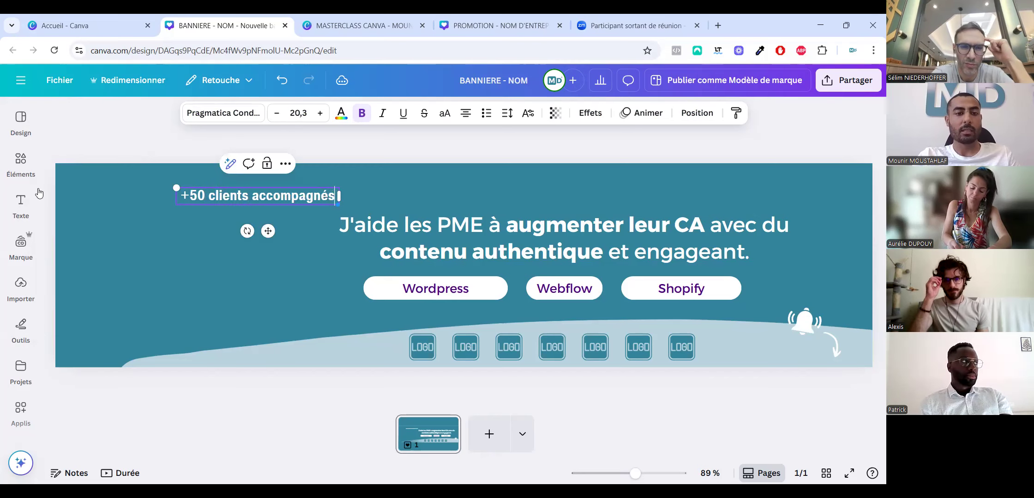
drag(192, 198, 91, 195)
click(280, 225)
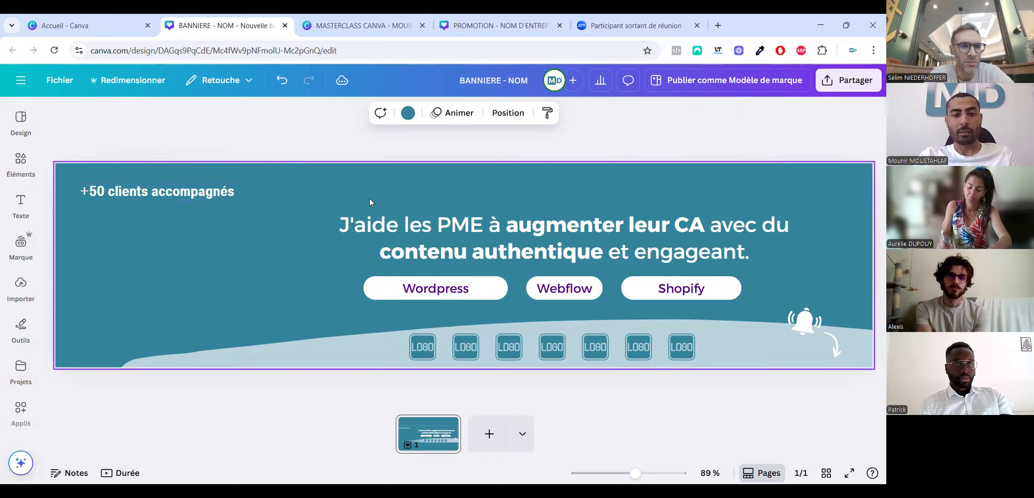
Replace "du contenu authentique" in the headline with "un site web".
click(708, 216)
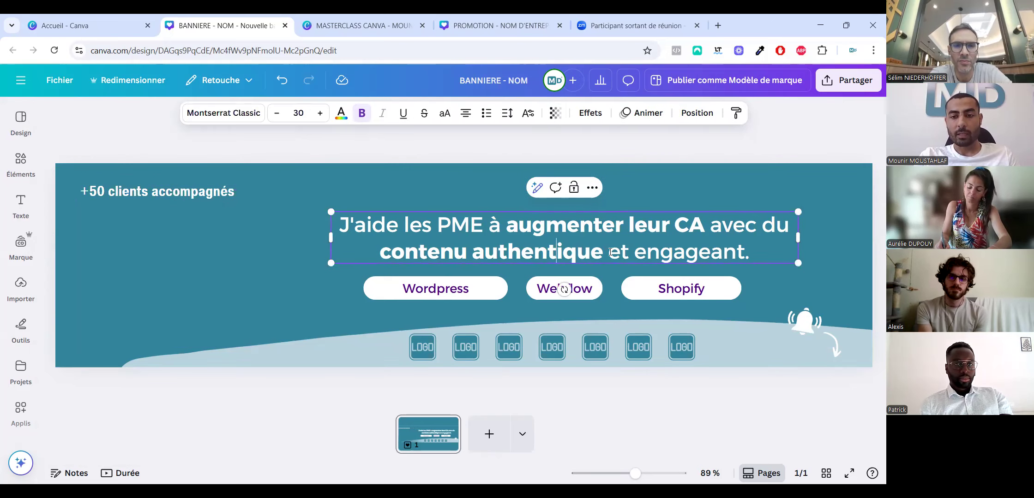
shift+click(380, 251)
key(BackSpace)
key(BackSpace)
key(BackSpace)
key(BackSpace)
text(un site web)
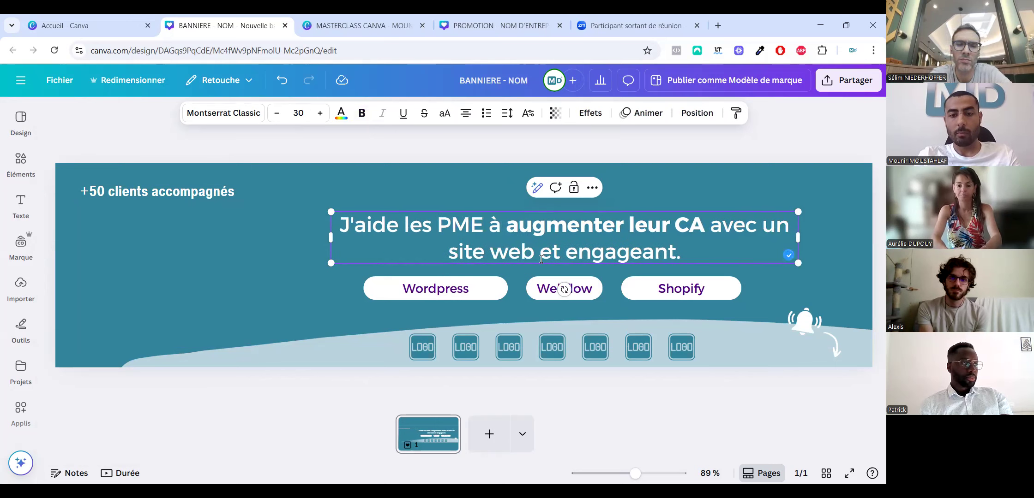
Replace "et engageant" at the end of the headline with "à leur image".
double_click(571, 255)
key(BackSpace)
key(Left)
key(BackSpace)
text(à)
key(Delete)
text(leur image)
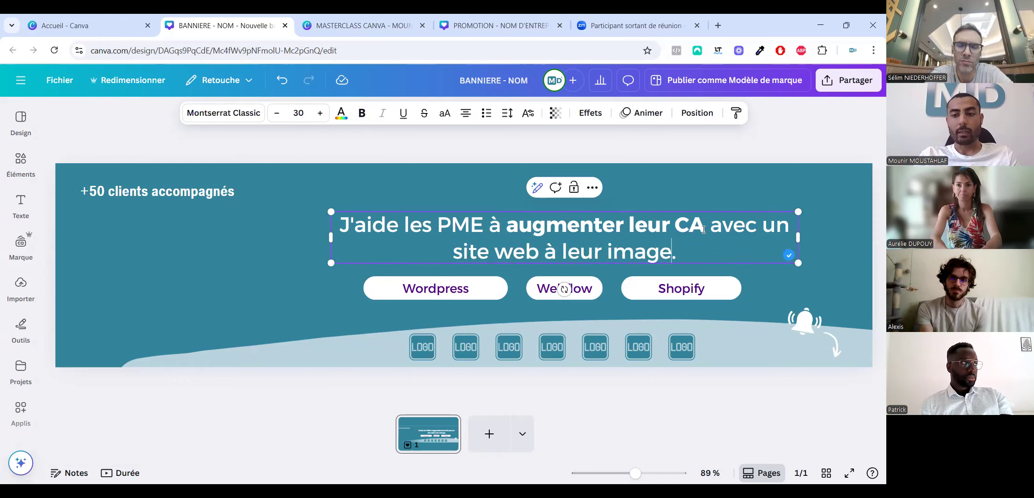
Break the headline before "avec" and remove the full stop at its end.
key(Return)
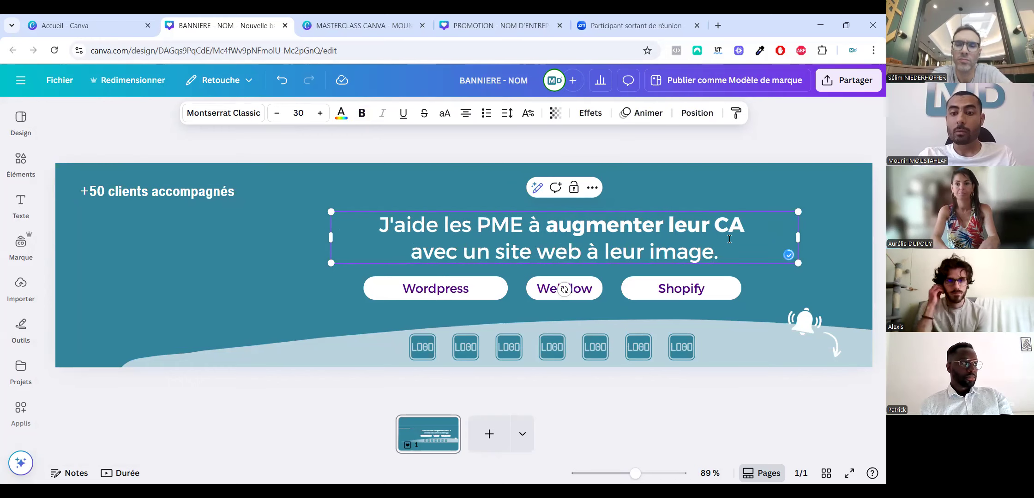
click(732, 252)
key(BackSpace)
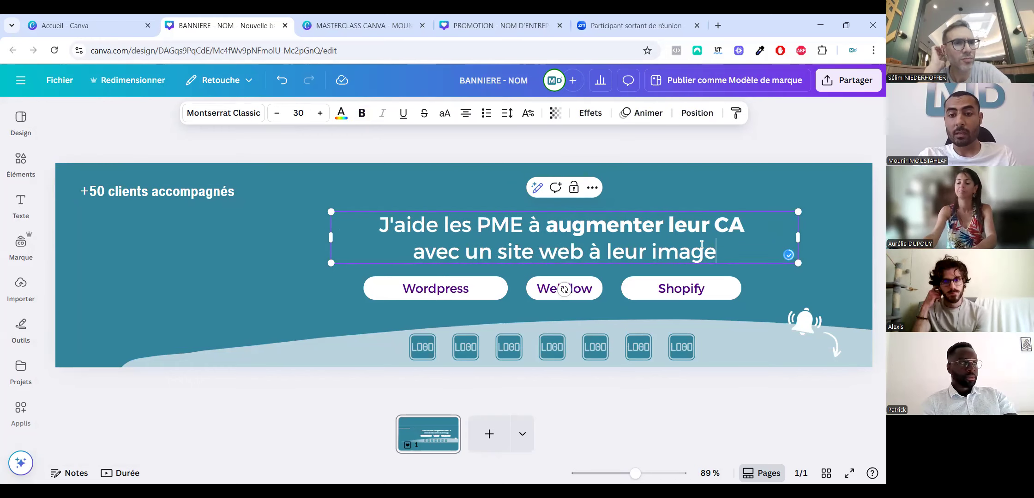
Make "avec un site web" bold on the headline's second line.
drag(749, 225, 572, 238)
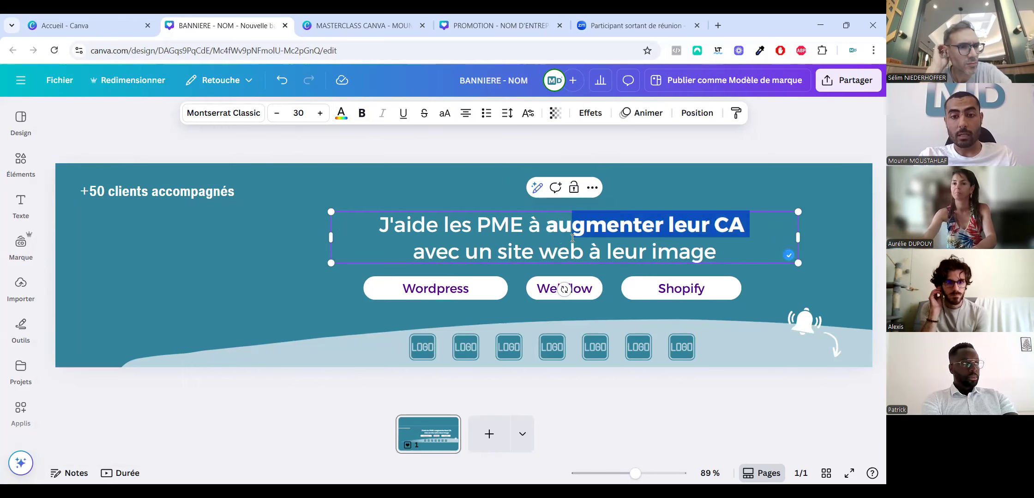
drag(412, 252, 590, 252)
key(ctrl+b)
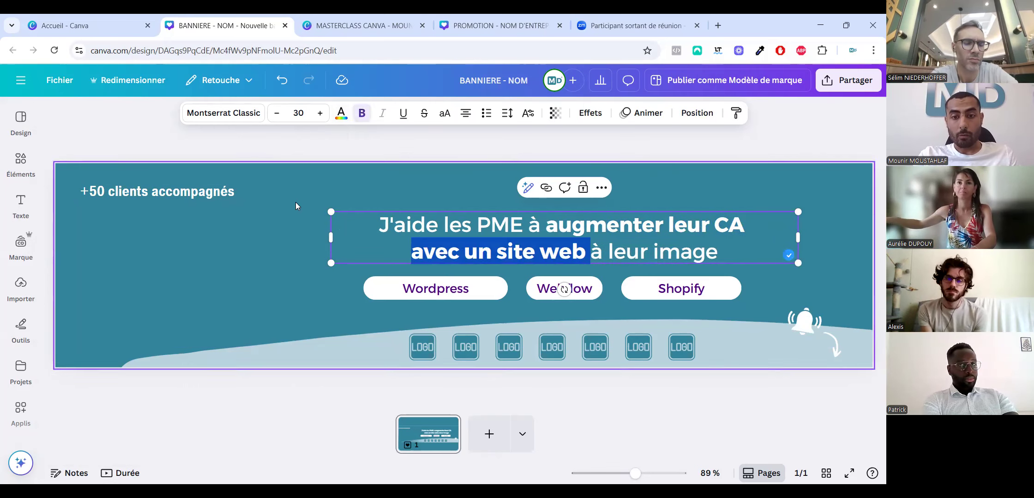
click(295, 206)
key(ctrl+minus)
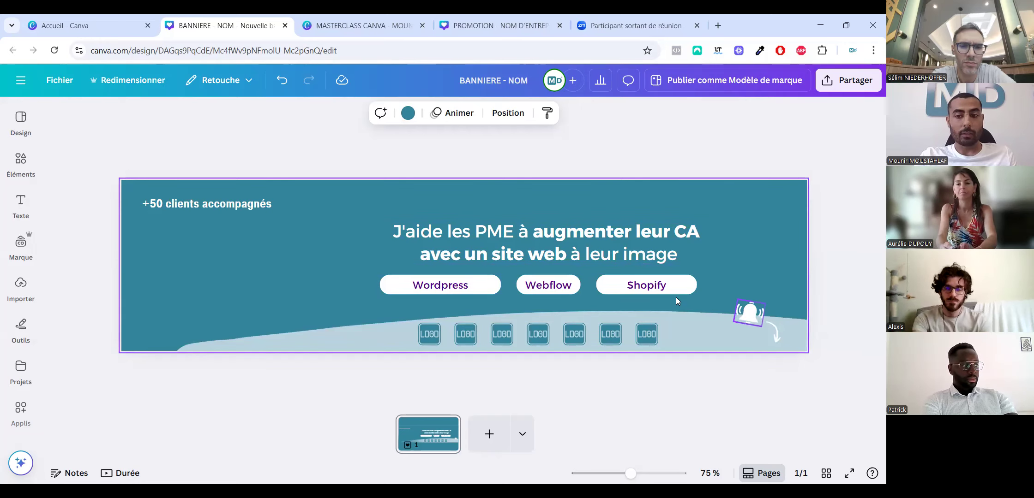
Search the apps for "brandfetch", undo the accidental changes to the banner, and open the Logo Brandfetch app.
click(21, 159)
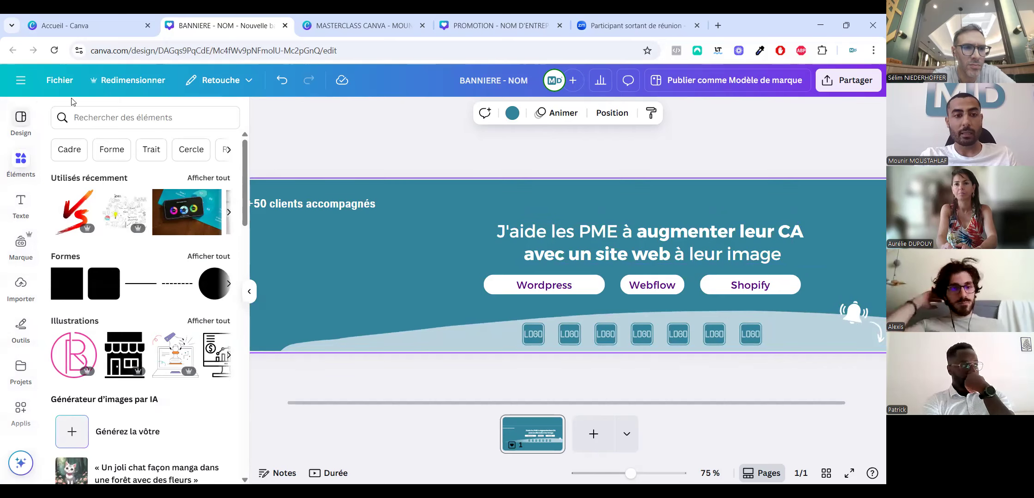
click(80, 122)
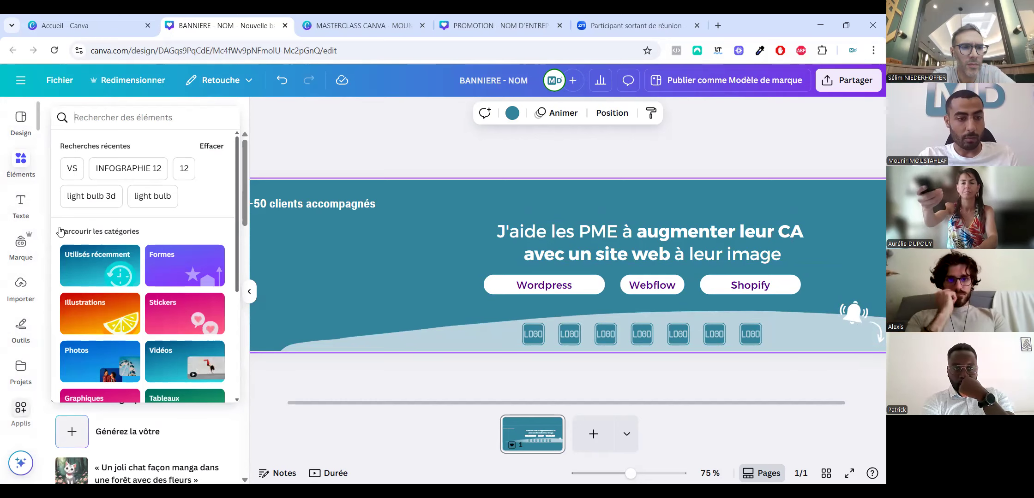
click(51, 188)
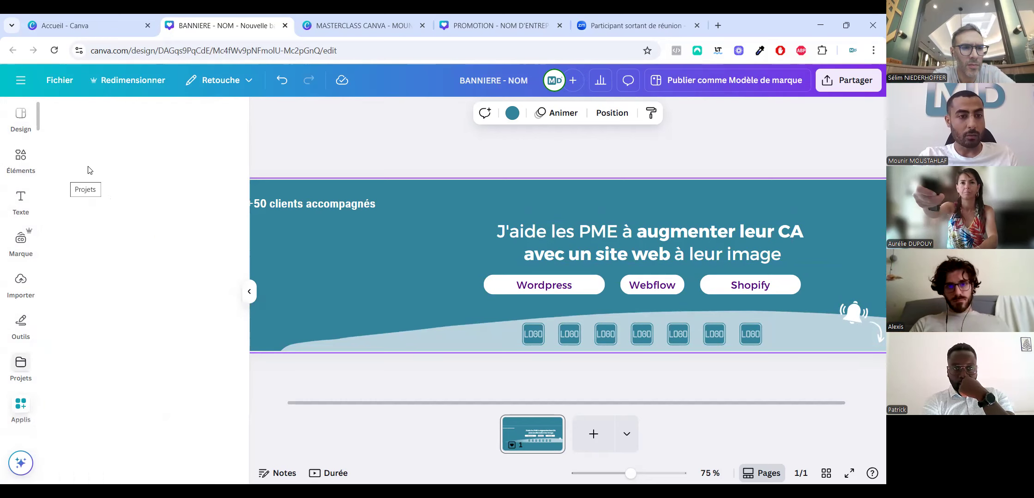
click(134, 124)
text(brandfetch)
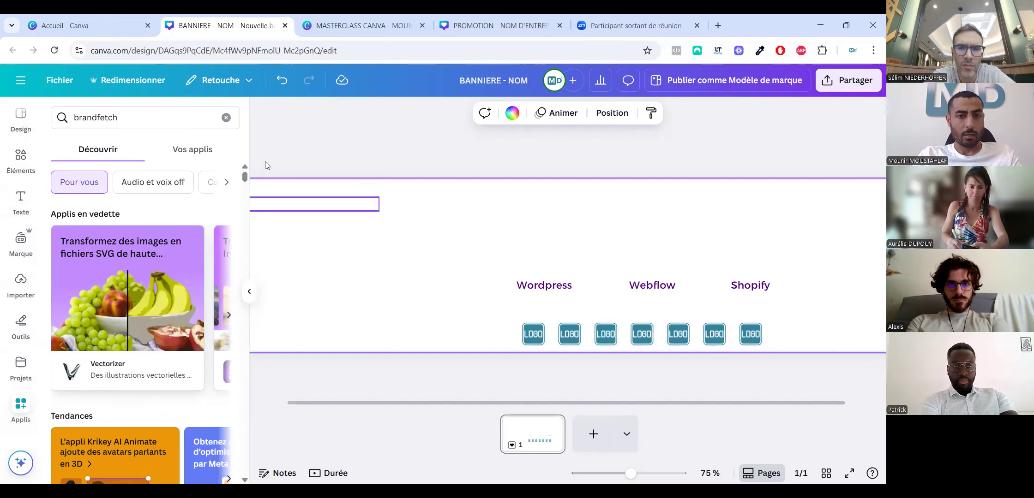
key(ctrl+z)
text(brandfetch)
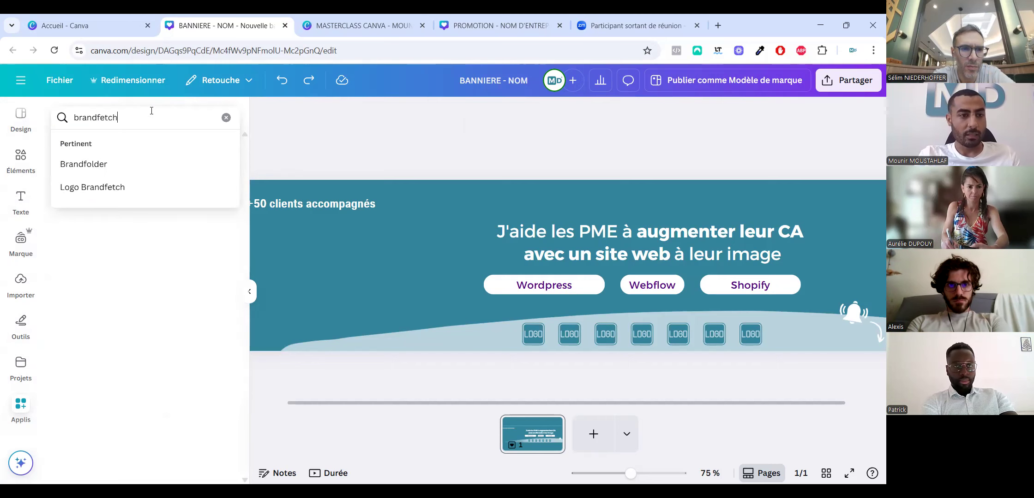
click(135, 167)
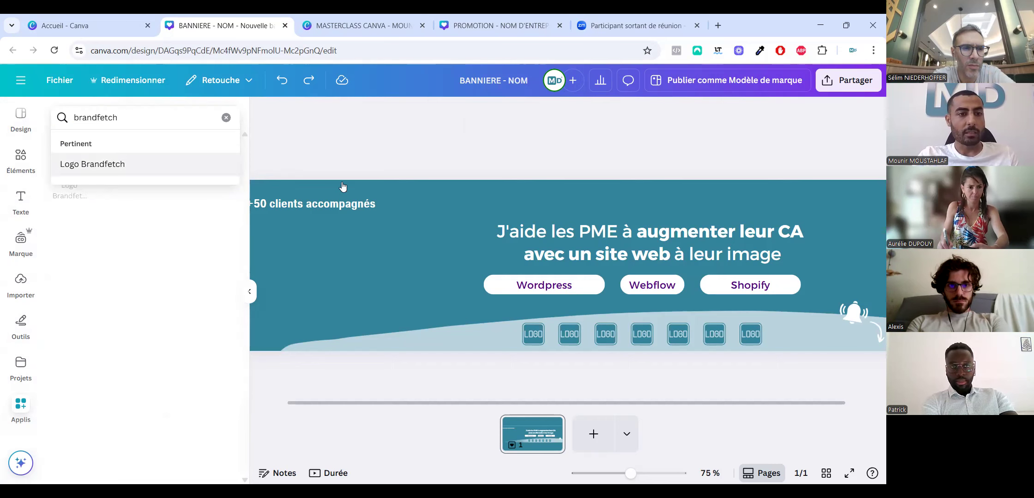
click(61, 162)
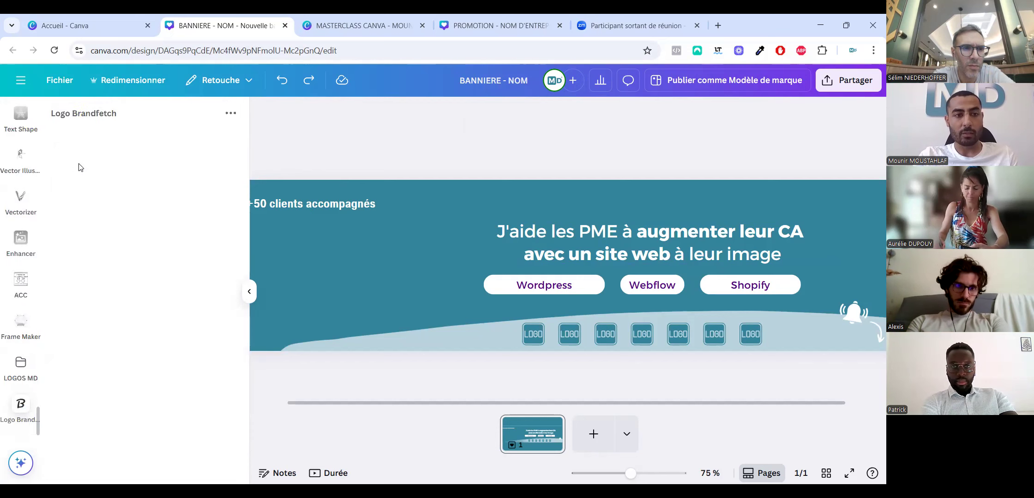
Search Logo Brandfetch for "wordpress".
scroll(14, 228, up, 10)
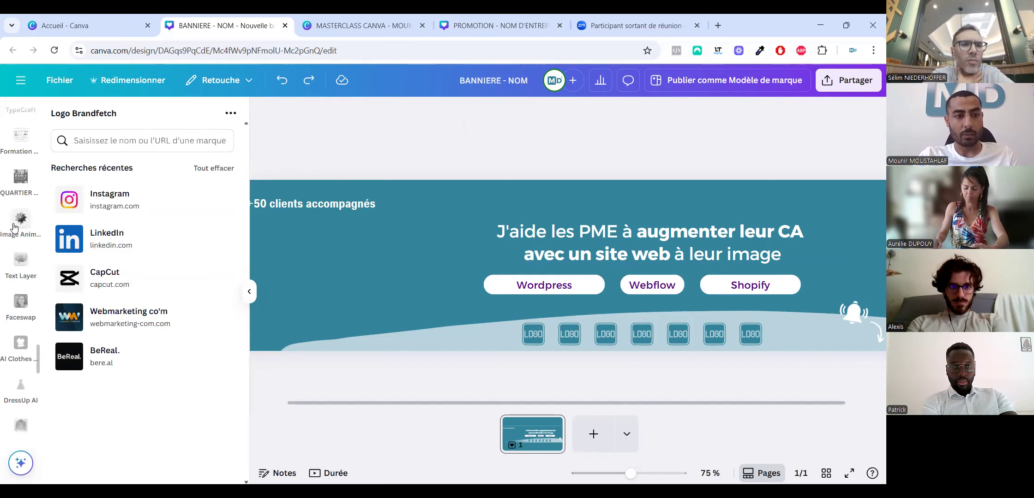
click(124, 143)
text(wordpress)
key(Return)
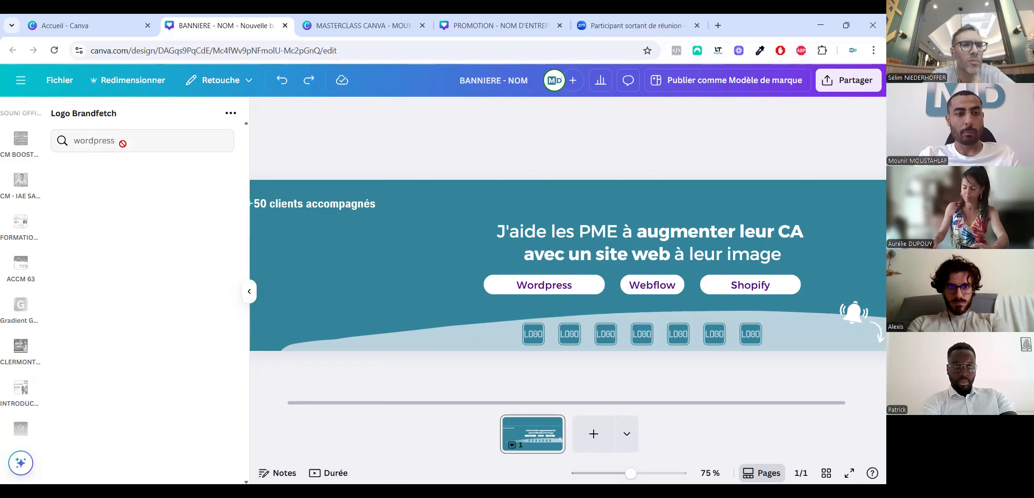
Add the WordPress logo to the banner, make it smaller and place it above the start of the headline.
click(196, 277)
drag(560, 329, 578, 329)
drag(551, 268, 445, 203)
Recolour the WordPress logo from dark grey to the brand's off-white #f5fafc.
click(544, 114)
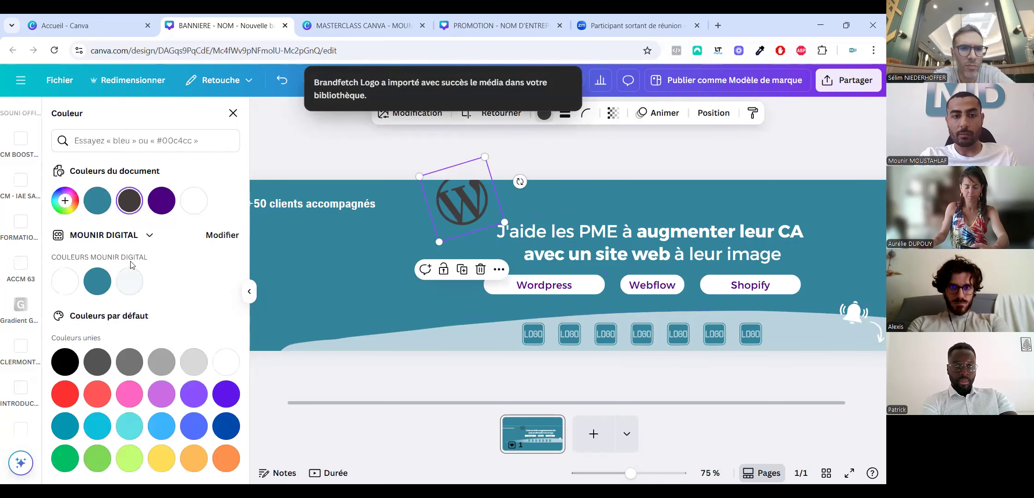
click(65, 281)
click(142, 286)
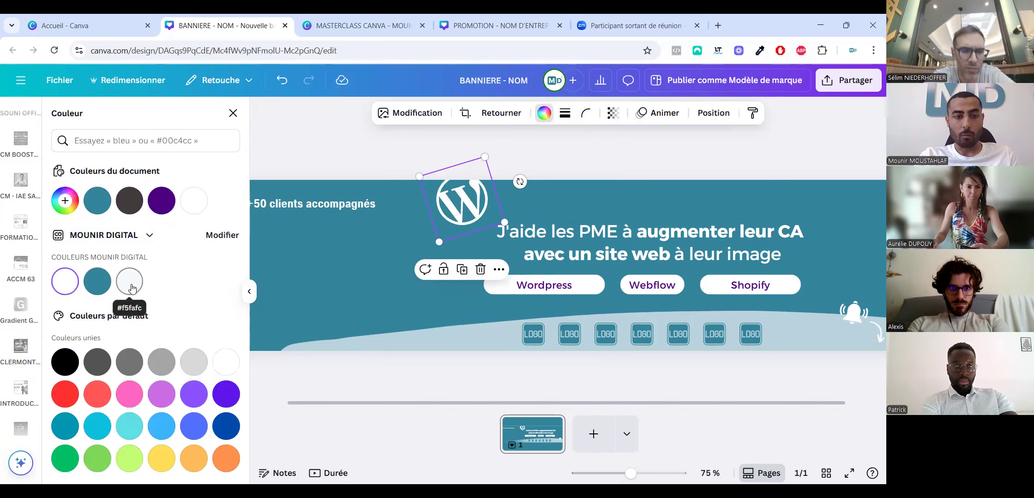
click(615, 183)
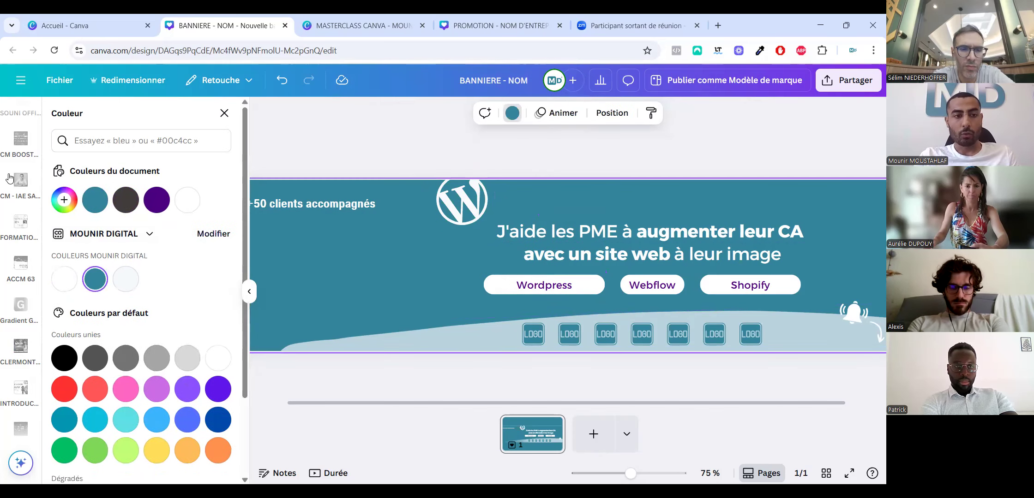
Search the elements for "laptop 3d" and limit the results to illustrations.
scroll(9, 178, up, 5)
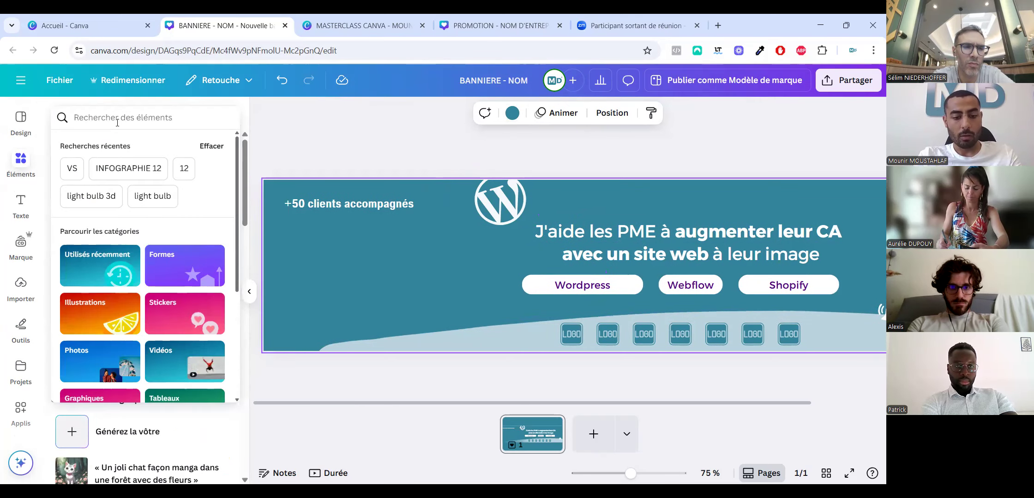
text(laptop)
key(Return)
text(3d)
key(Return)
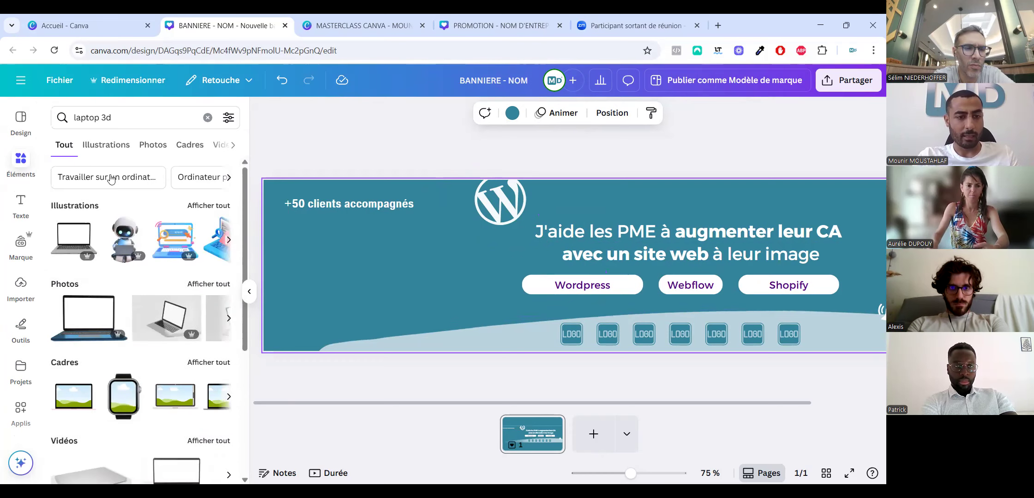
click(115, 155)
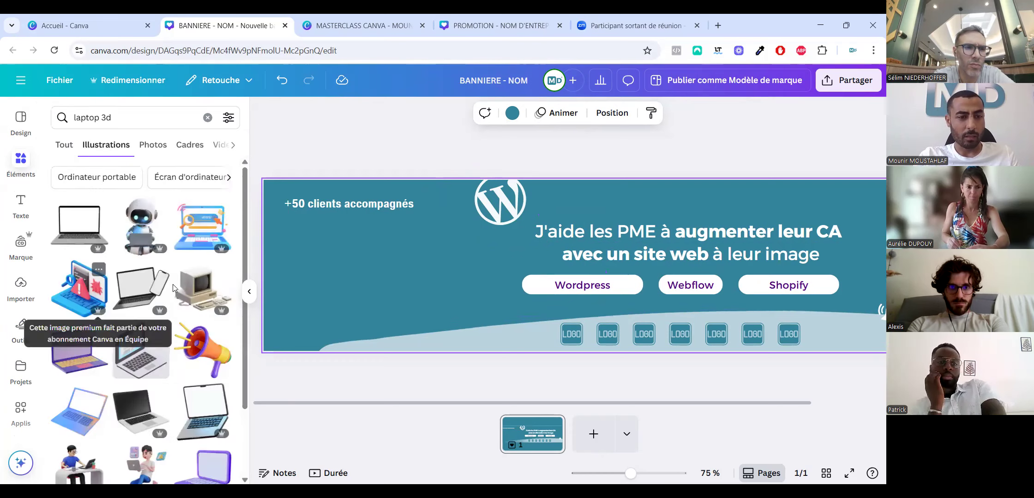
Add the open 3D laptop with the white screen, shrink it, tilt it and place it beside the logo row at the banner's lower edge.
click(140, 351)
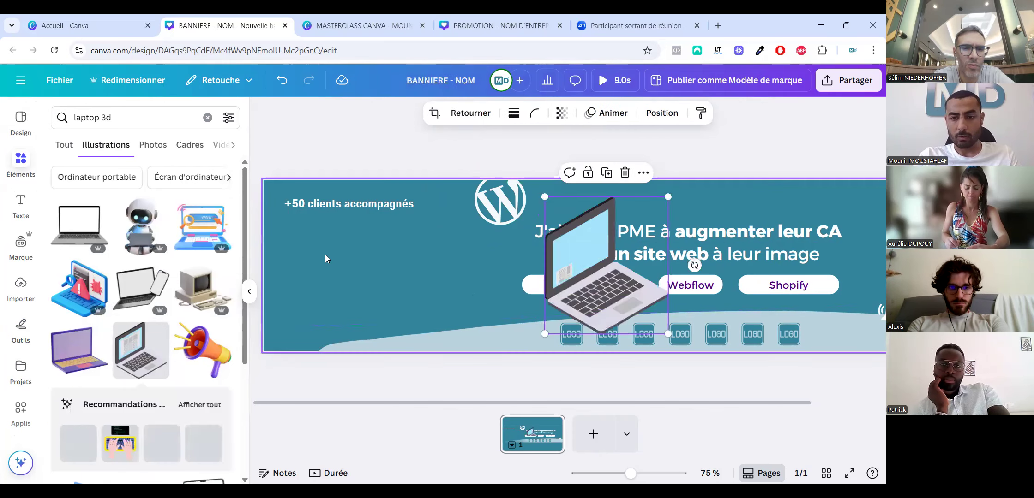
key(Delete)
scroll(150, 350, down, 3)
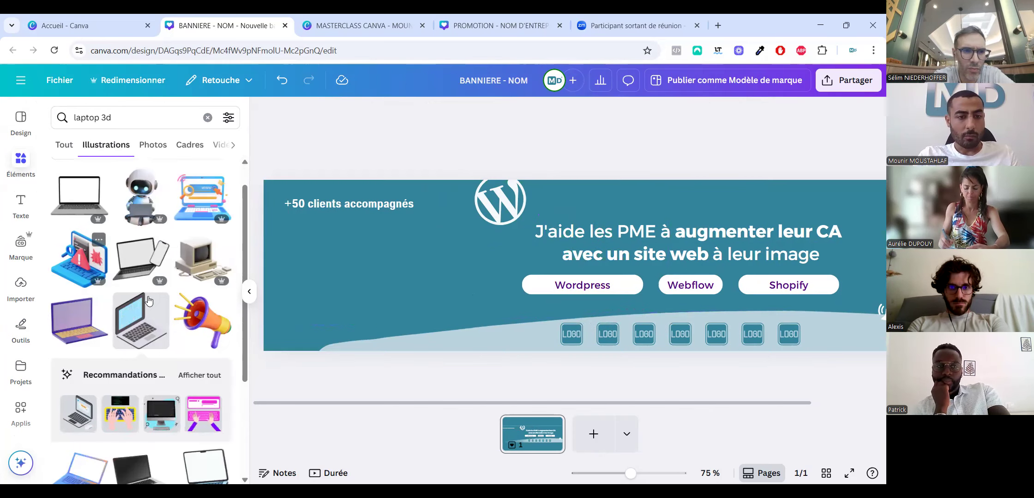
click(205, 391)
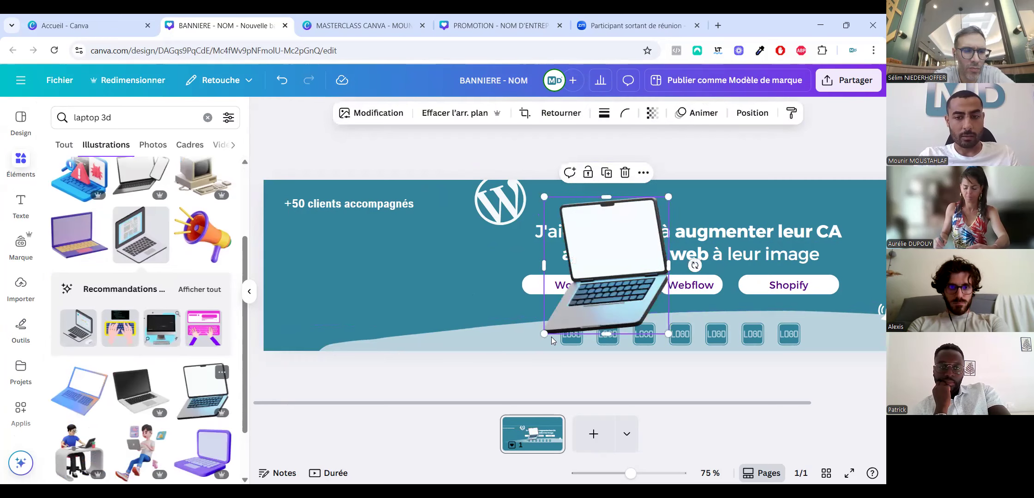
drag(636, 263, 486, 269)
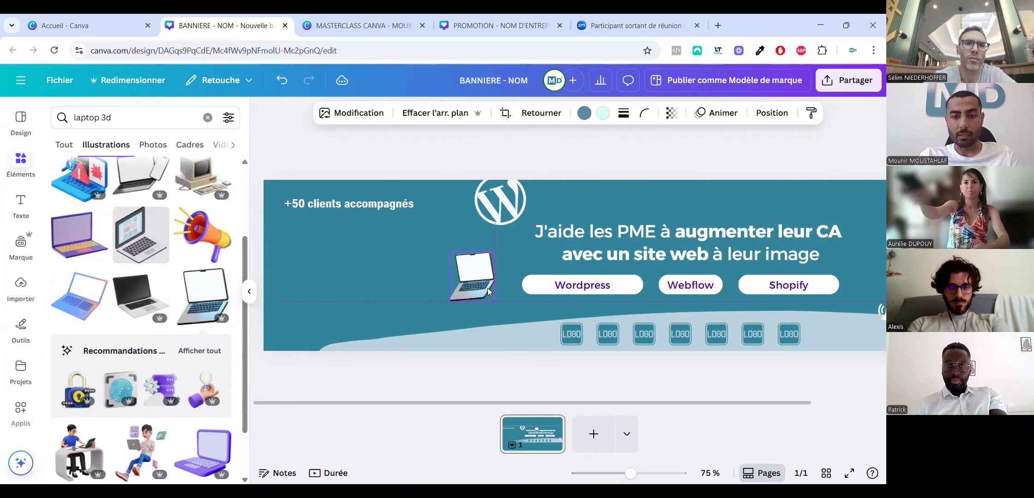
drag(482, 323, 459, 335)
drag(486, 275, 491, 344)
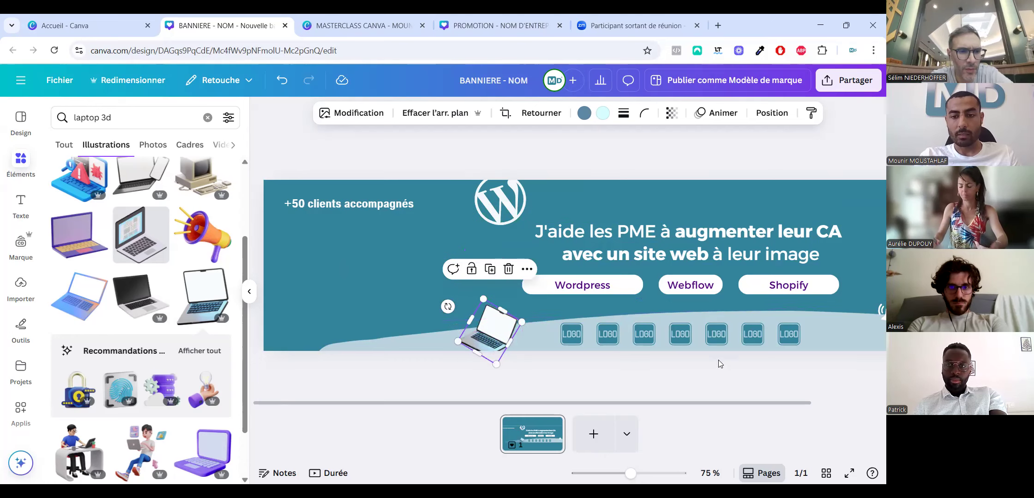
click(812, 321)
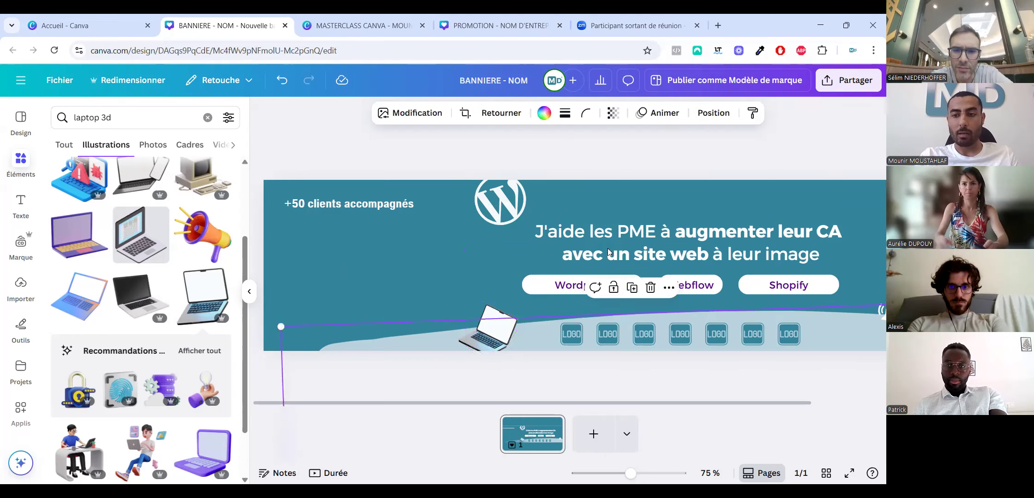
scroll(595, 231, down, 2)
click(578, 199)
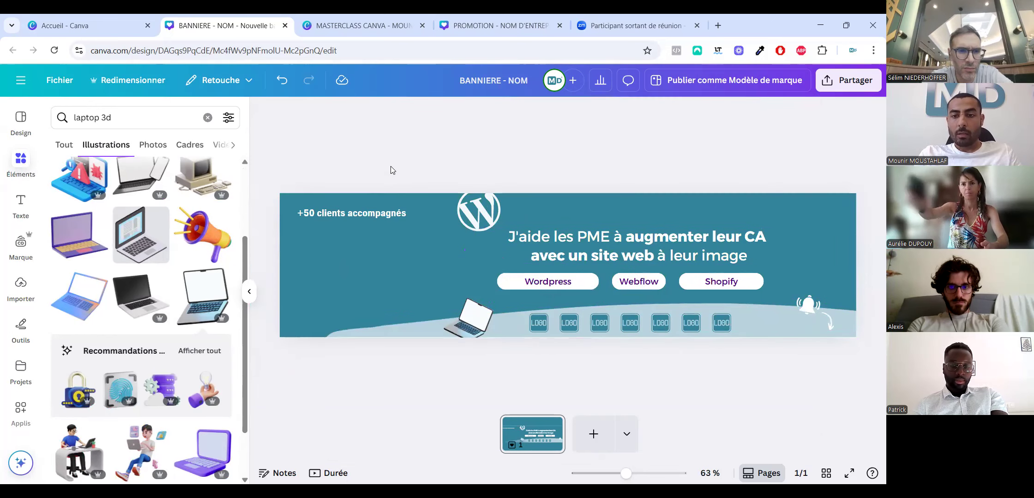
click(687, 281)
shift+click(640, 277)
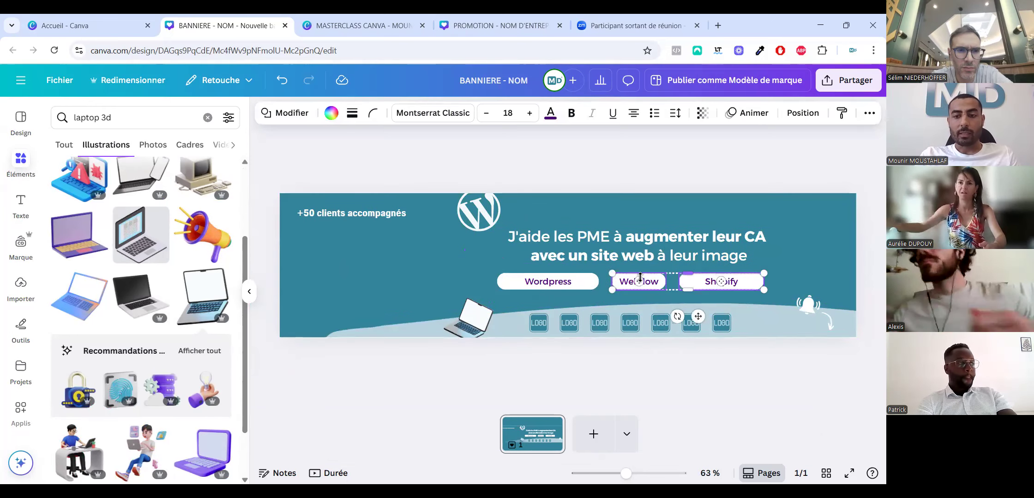
click(575, 293)
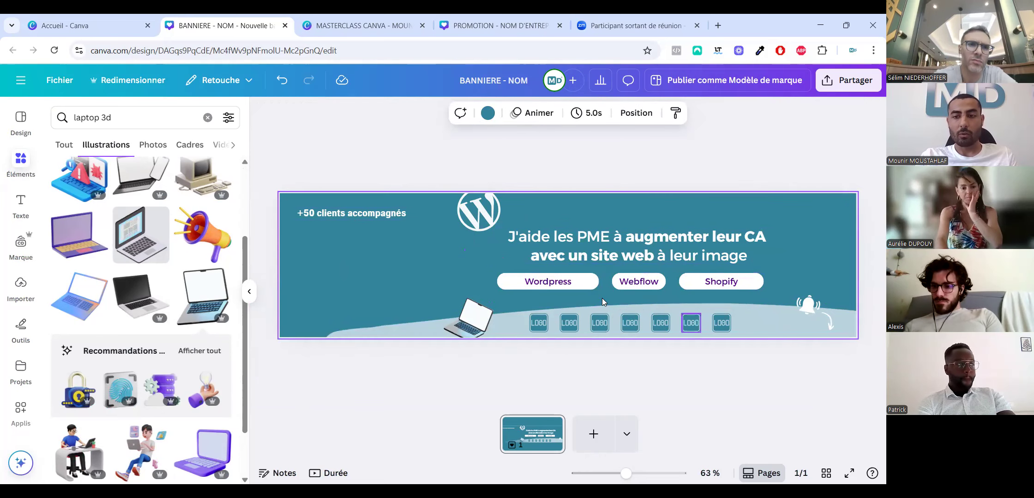
Recolour the bell and the curved arrow at the banner's lower corner in the brand teal.
click(806, 305)
click(552, 118)
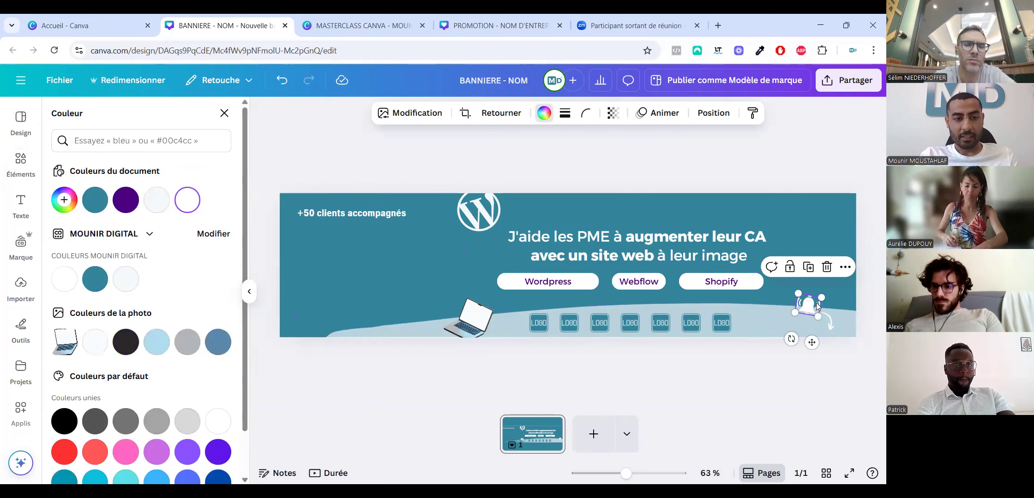
drag(829, 323, 780, 298)
key(ctrl+z)
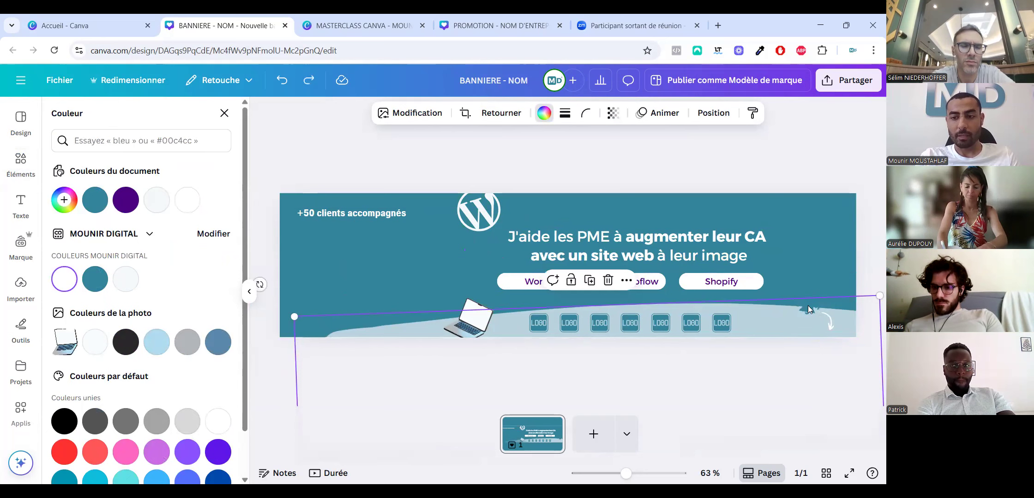
click(829, 321)
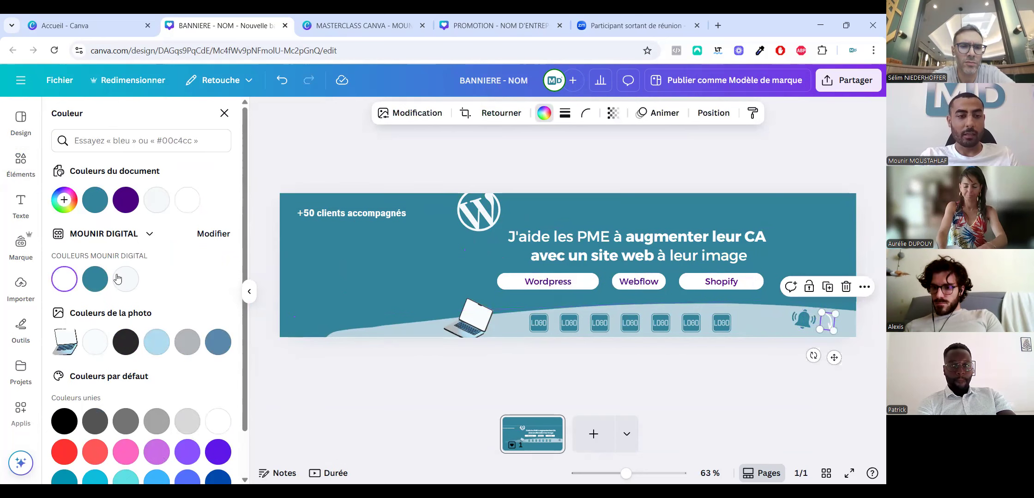
click(91, 287)
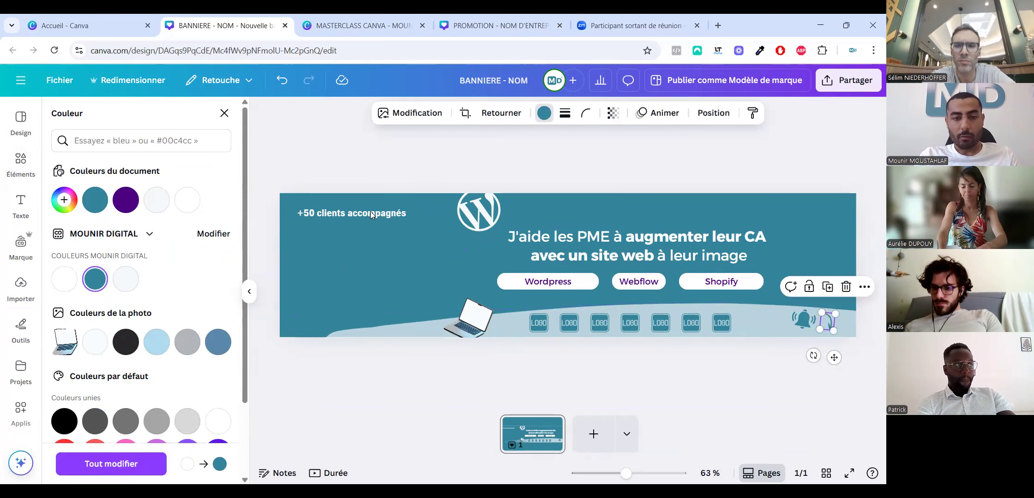
click(367, 256)
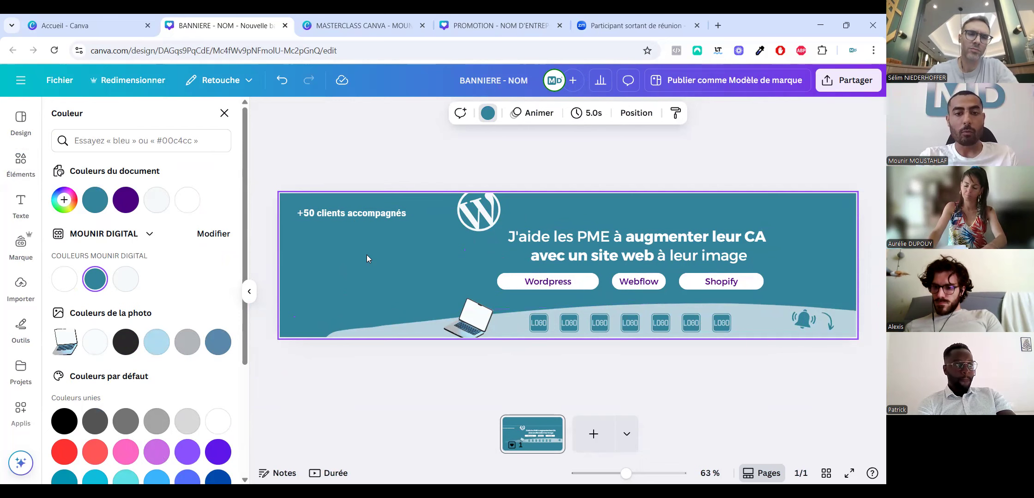
Apply the brand font Montserrat Classic to the client count, headline and service labels together.
drag(289, 143, 874, 296)
click(404, 112)
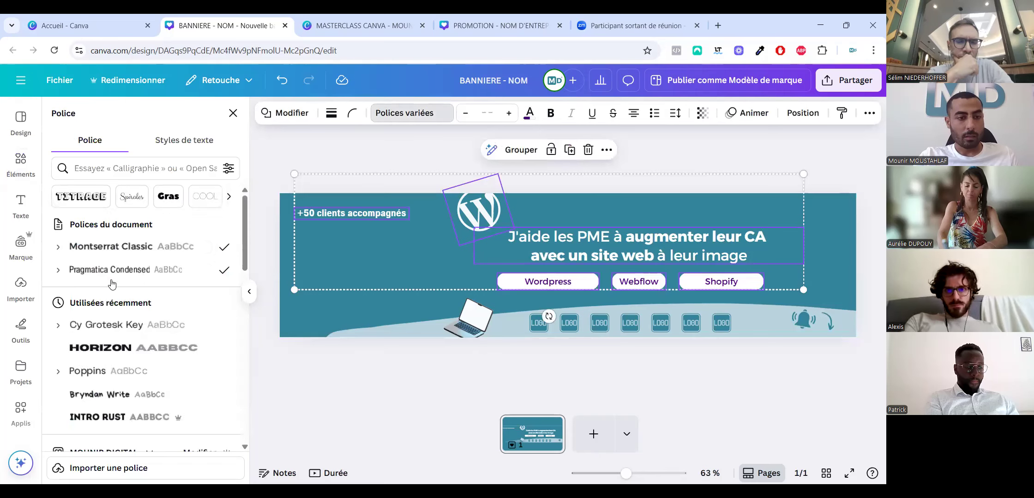
scroll(112, 392, down, 1)
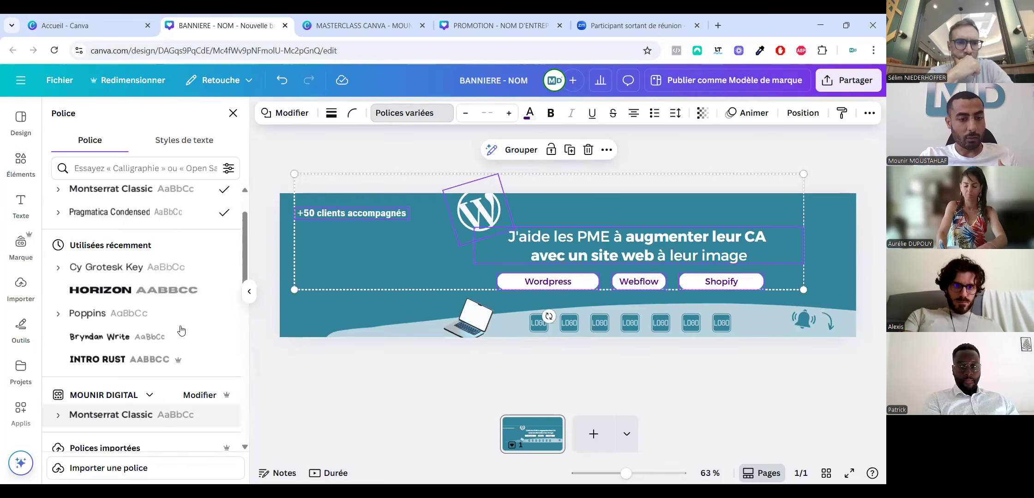
click(138, 415)
Widen the client count's text box so that "+50 clients accompagnés" fits on one line.
click(344, 210)
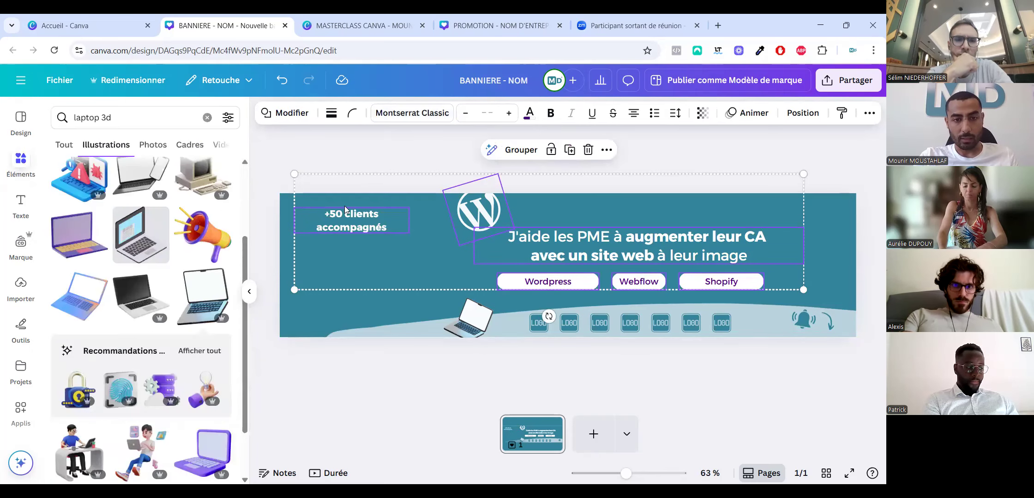
click(361, 230)
click(412, 224)
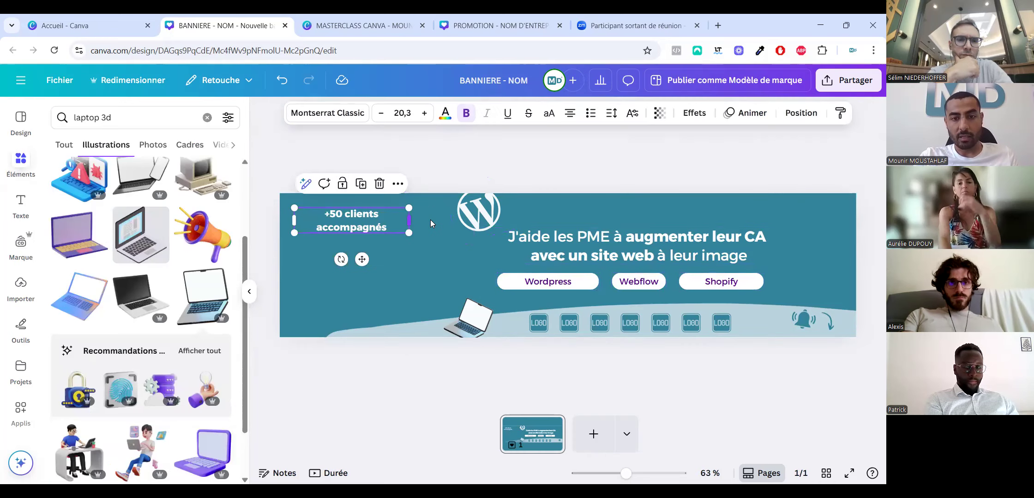
drag(412, 224, 433, 223)
Colour "+50 clients" yellow within the client count text.
double_click(354, 214)
drag(353, 213, 298, 214)
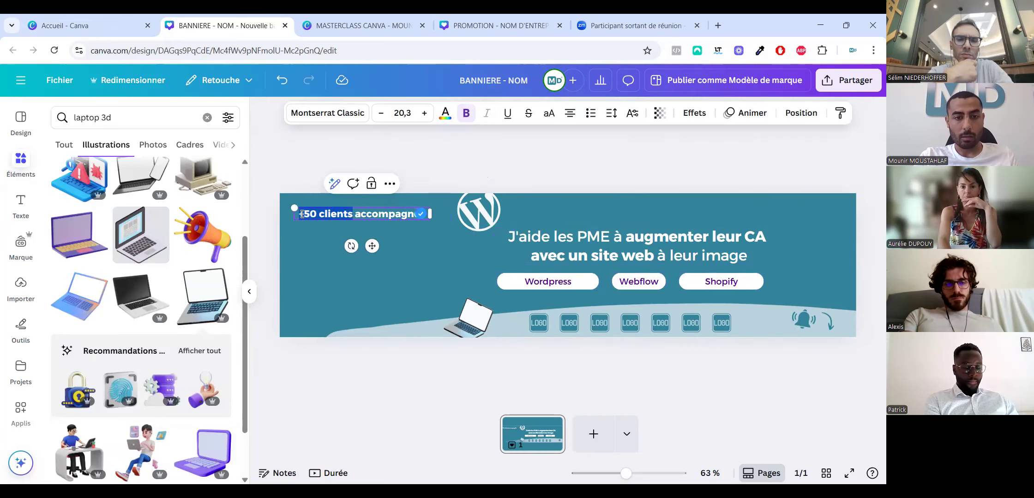
click(445, 113)
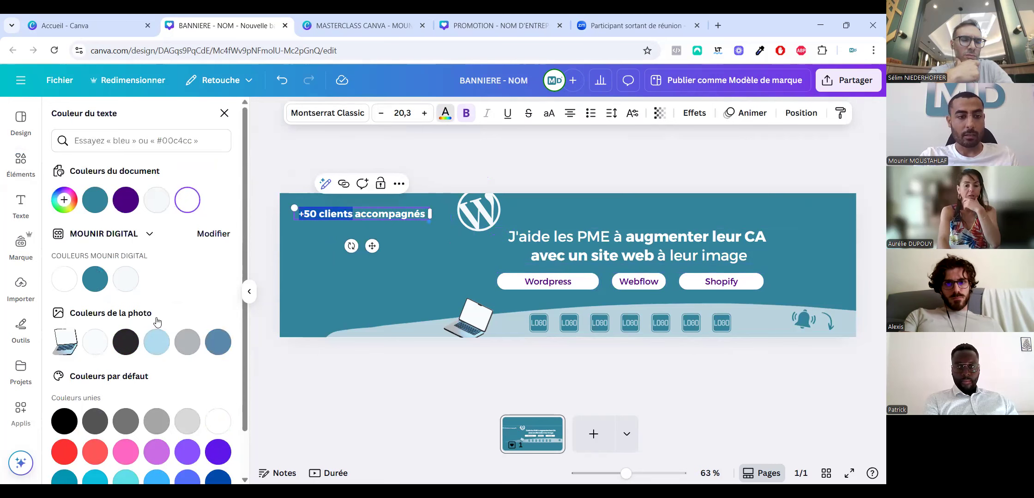
scroll(157, 324, down, 1)
click(157, 466)
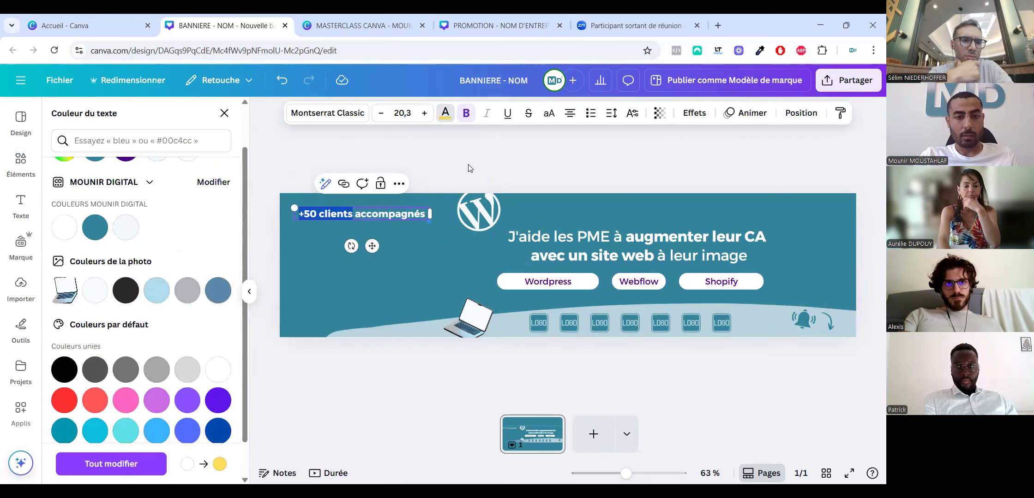
click(530, 243)
click(648, 252)
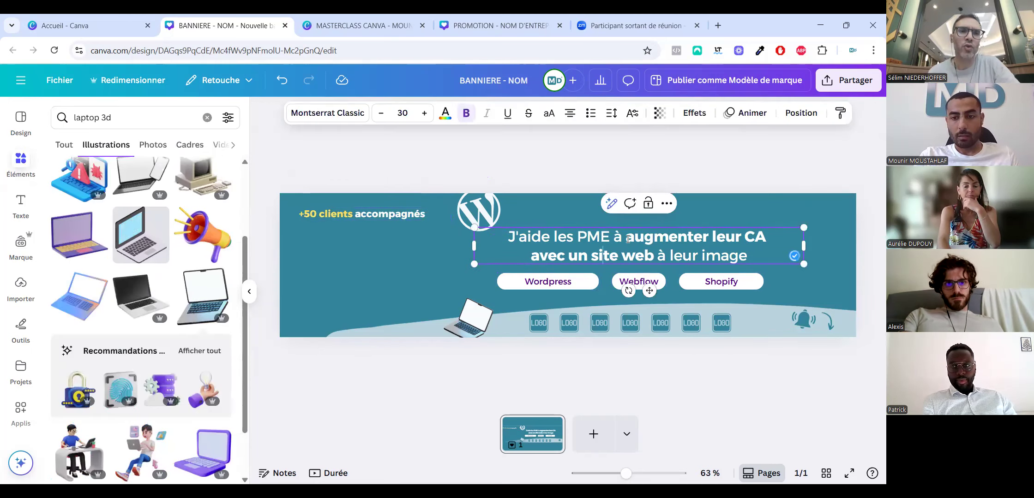
click(528, 195)
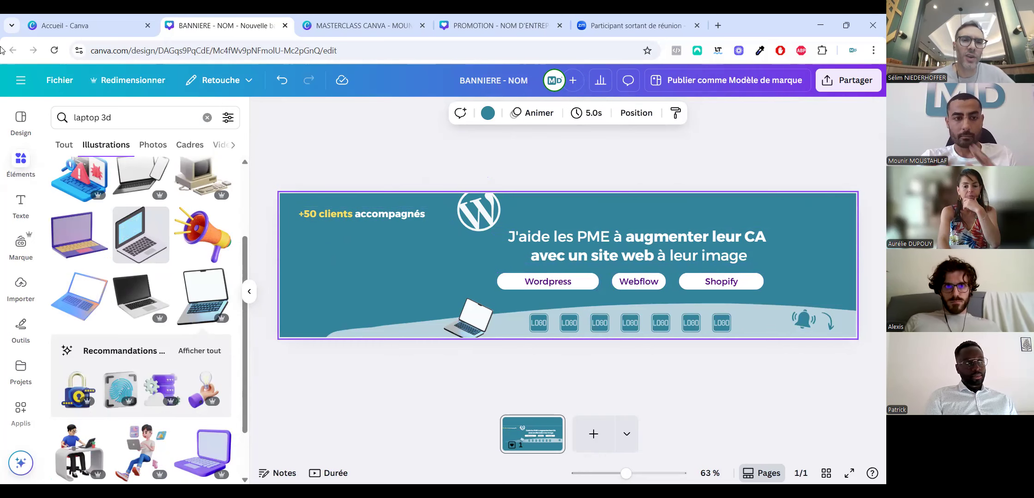
click(21, 119)
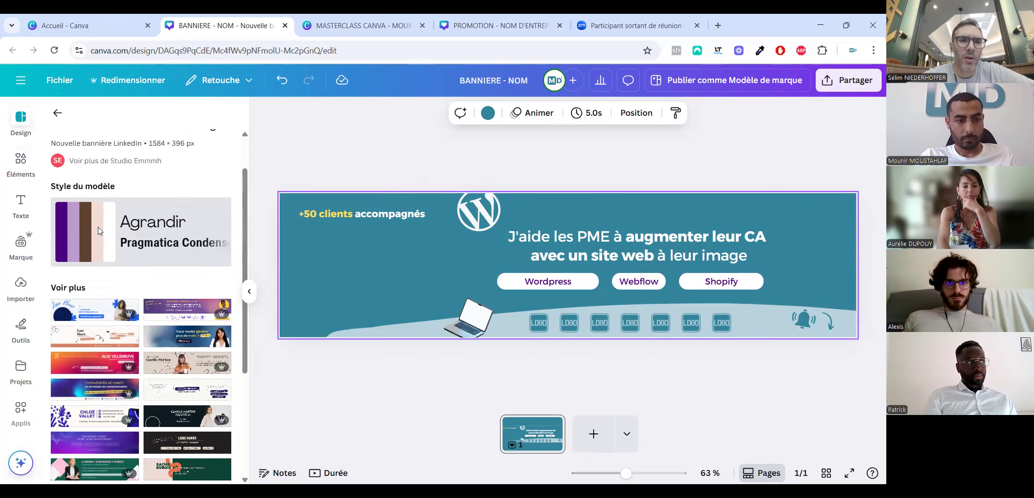
click(58, 115)
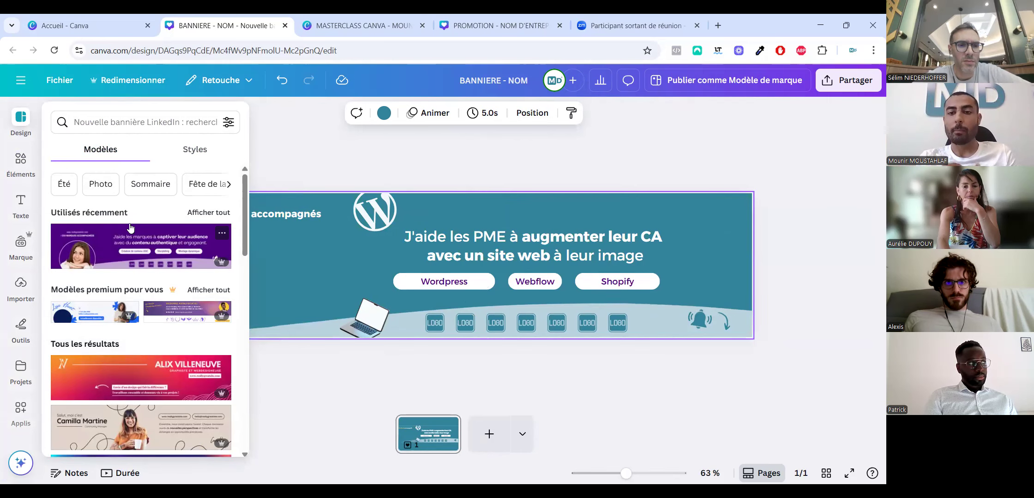
click(318, 237)
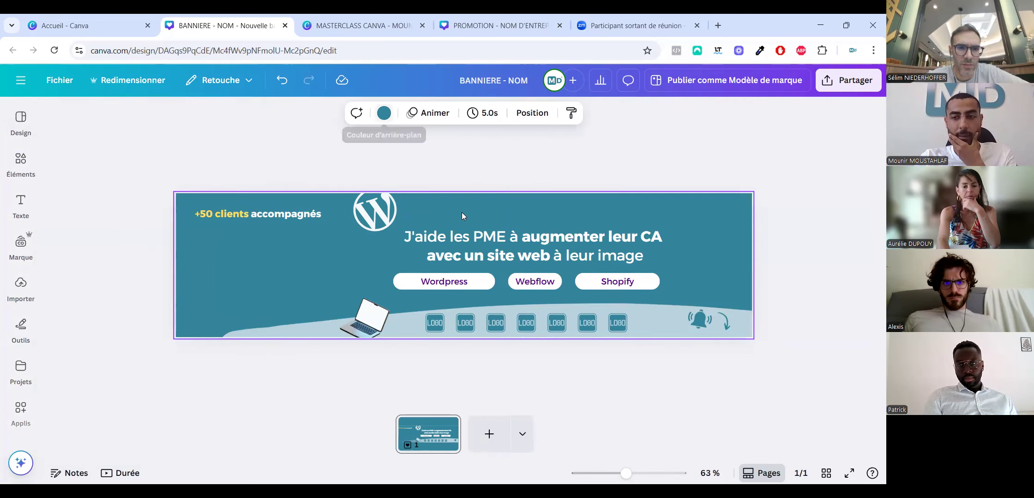
Change the banner's background from solid teal to a linear gradient from #32859c to light blue #bddeff.
click(384, 114)
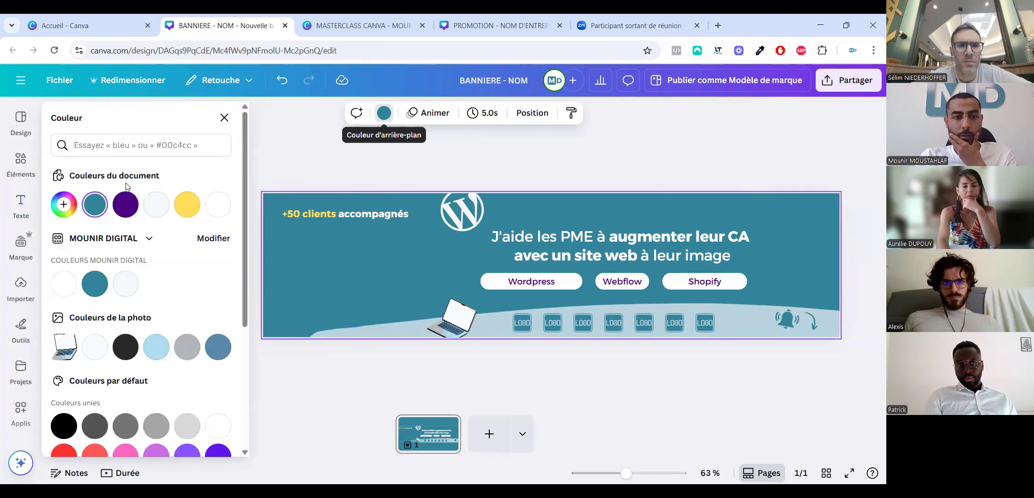
click(65, 215)
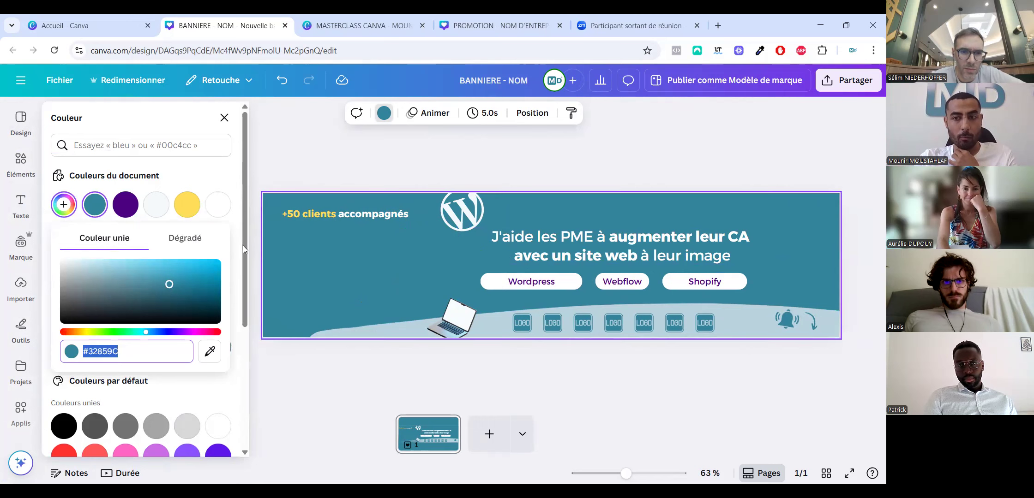
click(201, 240)
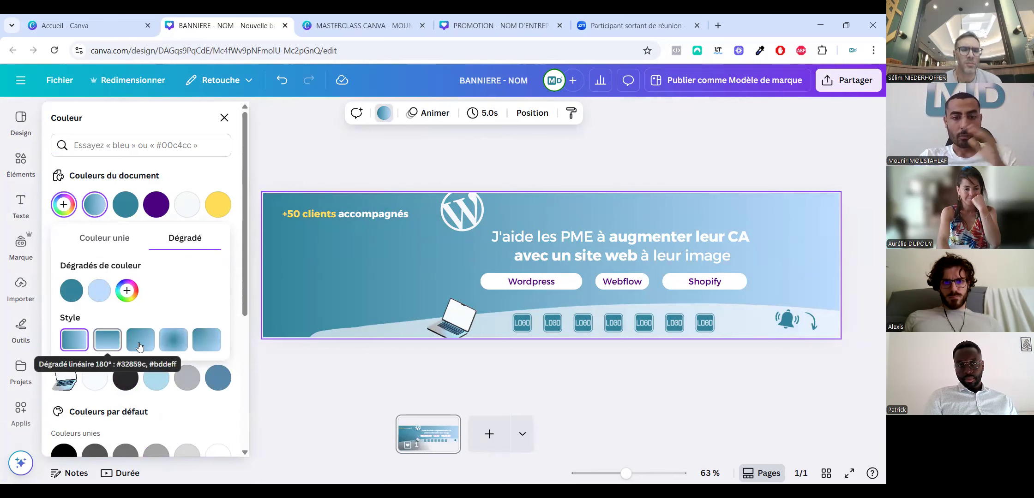
Try brighter blues #2793FF and #66B3FF for the end of the banner's background gradient, with an extra blue colour stop.
click(71, 290)
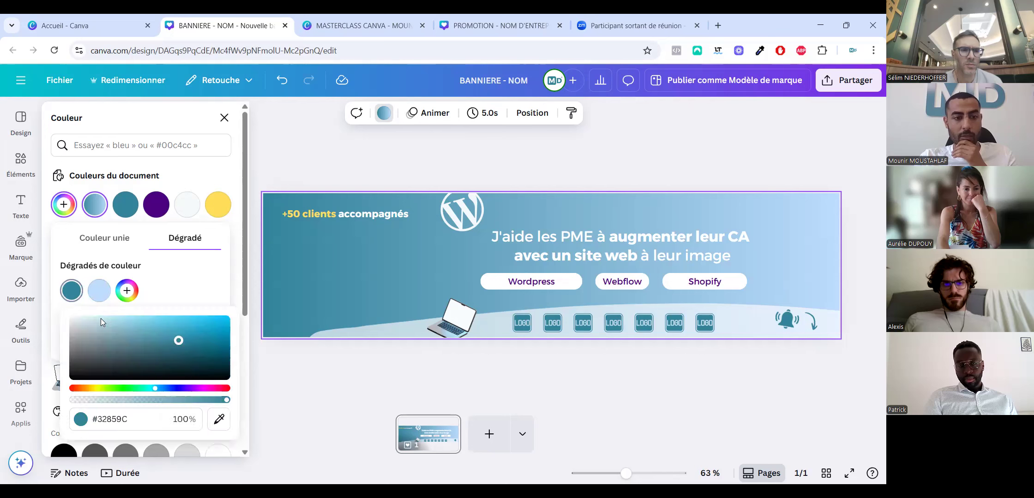
click(99, 290)
drag(140, 326, 331, 365)
drag(257, 322, 234, 318)
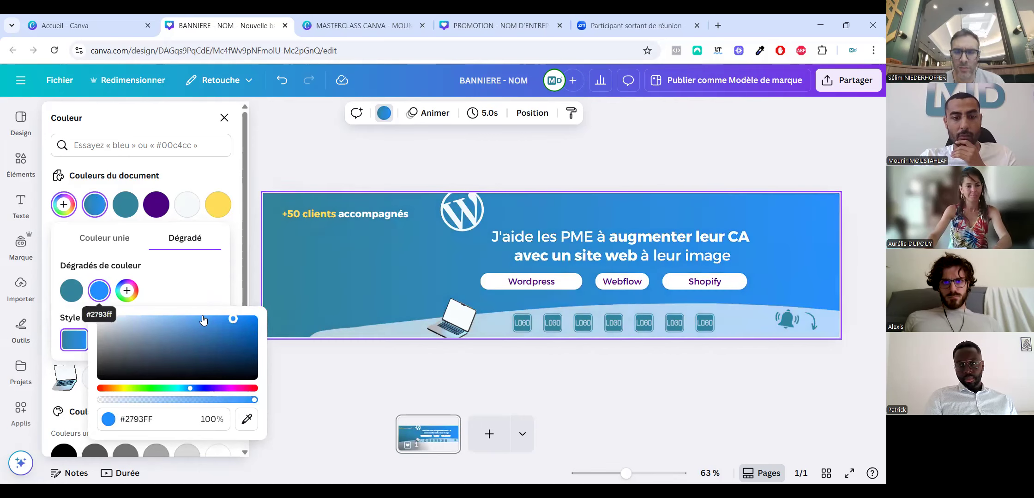
click(127, 291)
click(155, 290)
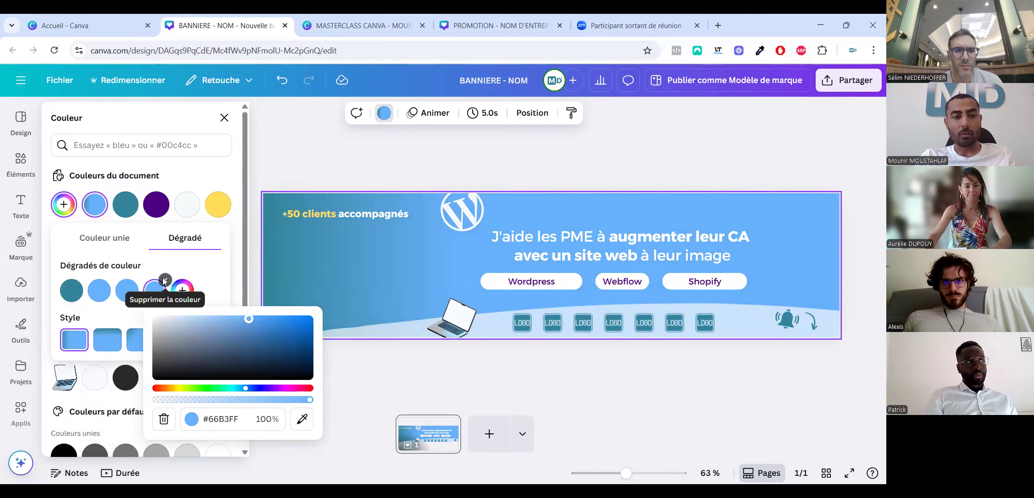
click(165, 281)
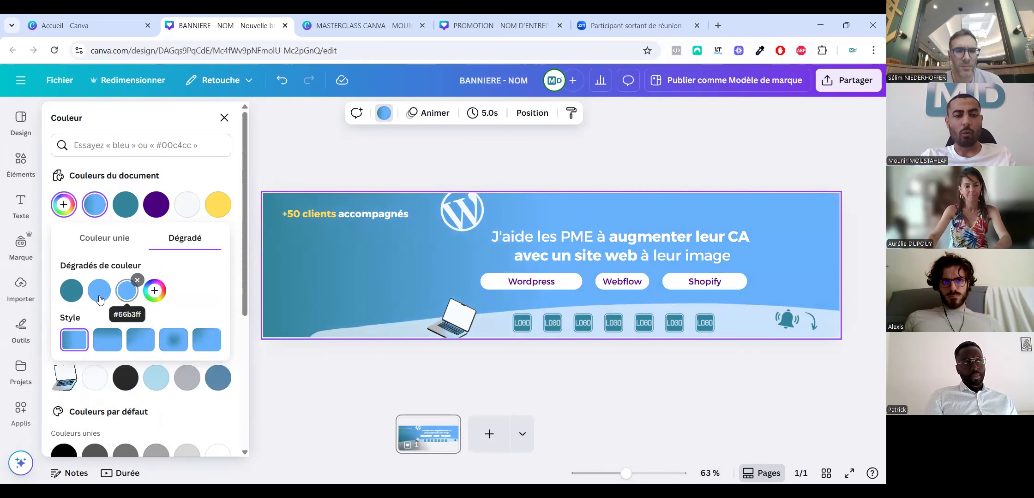
click(99, 299)
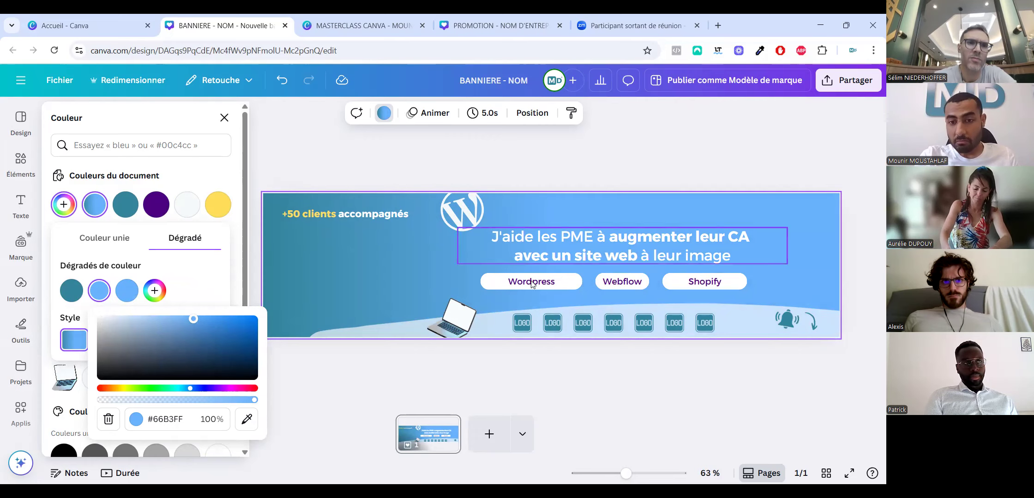
Colour the text of the Wordpress, Webflow and Shopify labels teal.
click(559, 281)
click(426, 115)
click(94, 235)
click(630, 291)
click(94, 232)
click(722, 284)
click(95, 232)
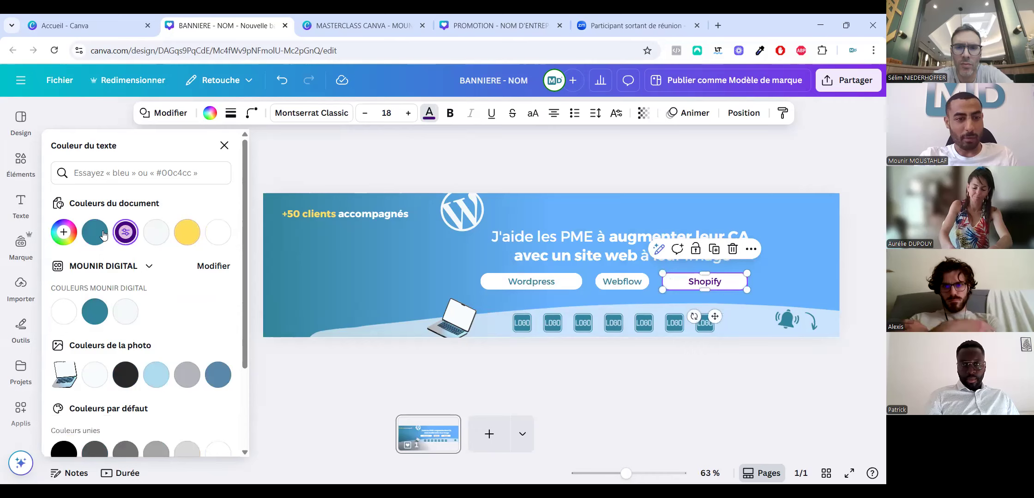
Remove the extra blue stop from the background gradient and set its end colour to dark blue #002D59.
click(600, 200)
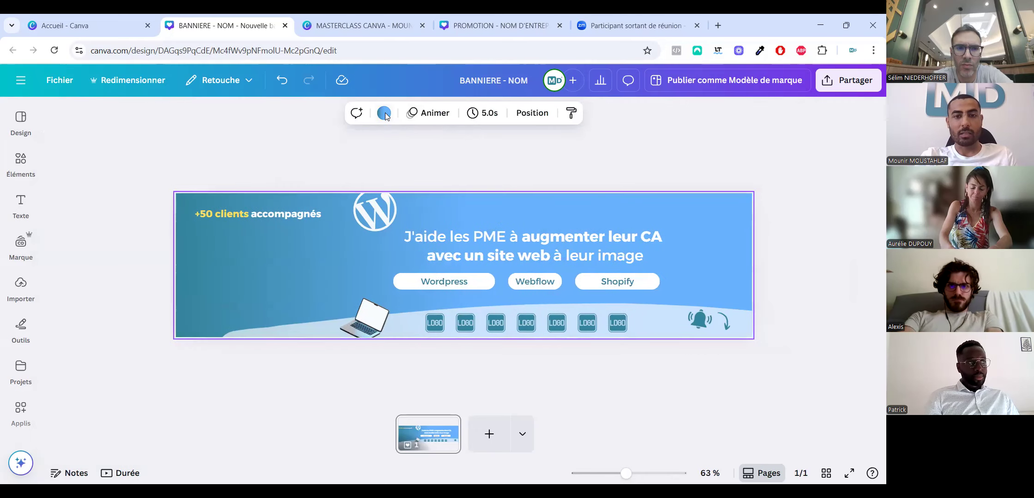
click(384, 112)
click(73, 203)
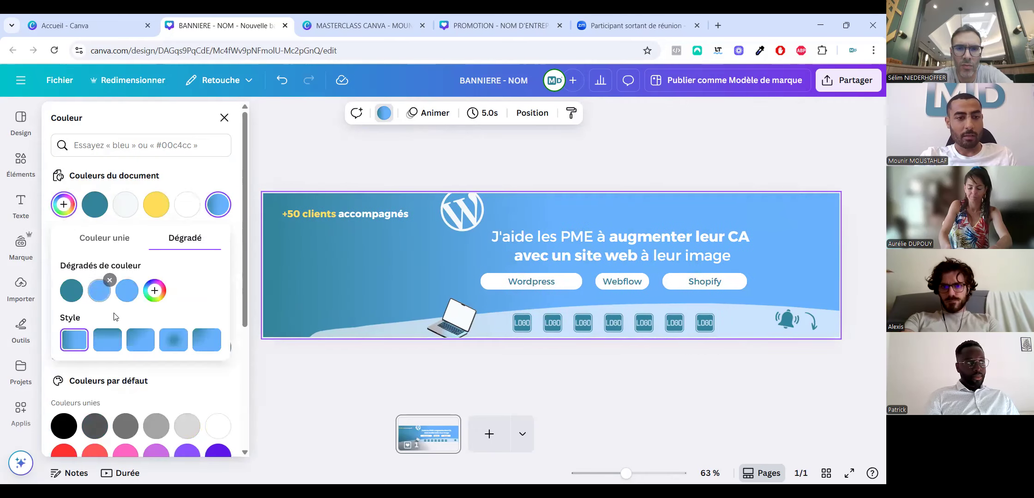
click(102, 287)
click(110, 281)
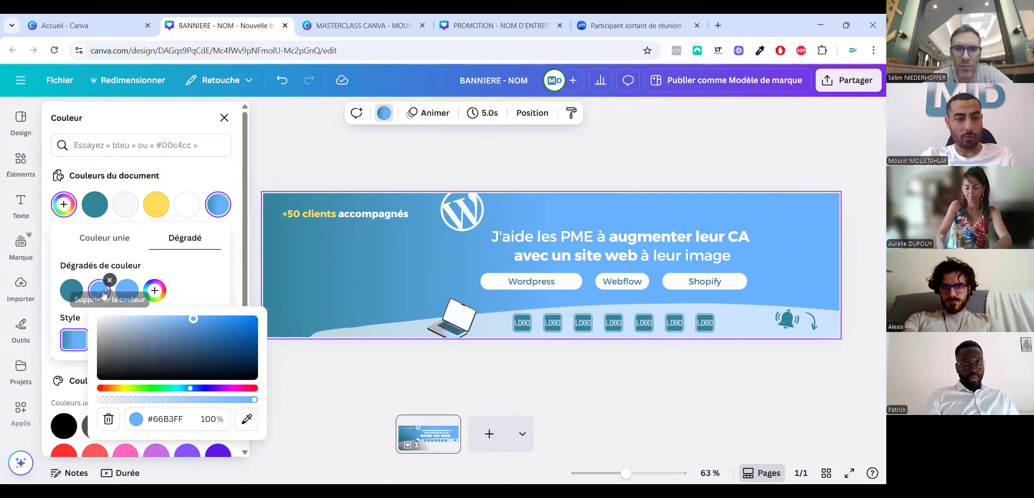
drag(299, 347, 300, 357)
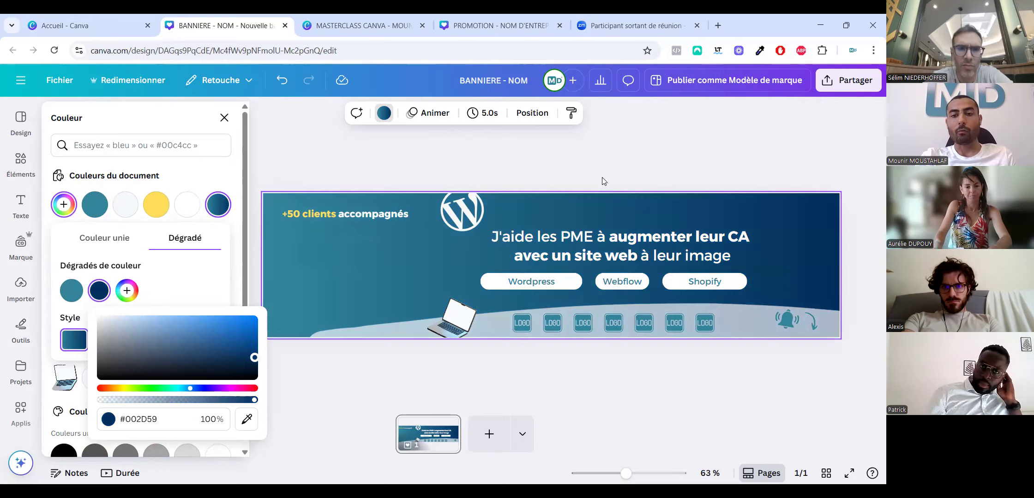
key(Escape)
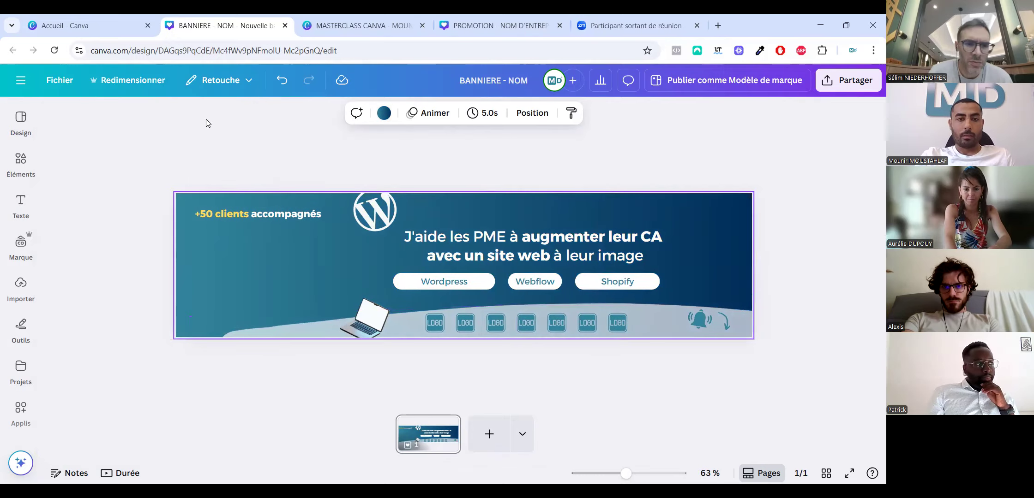
Create a resized copy of the banner in the YouTube banner format, 2560 × 1440 px, and open it.
click(174, 95)
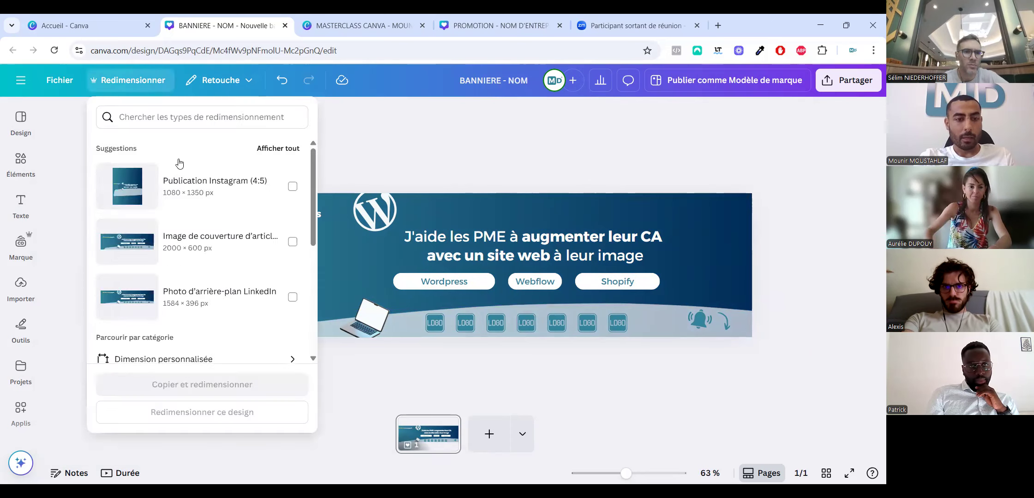
scroll(207, 326, down, 5)
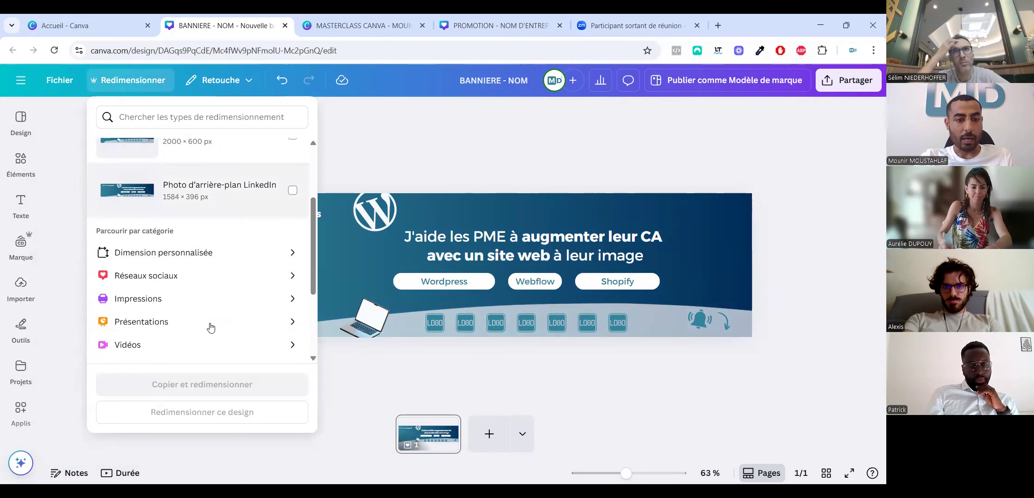
scroll(211, 322, up, 5)
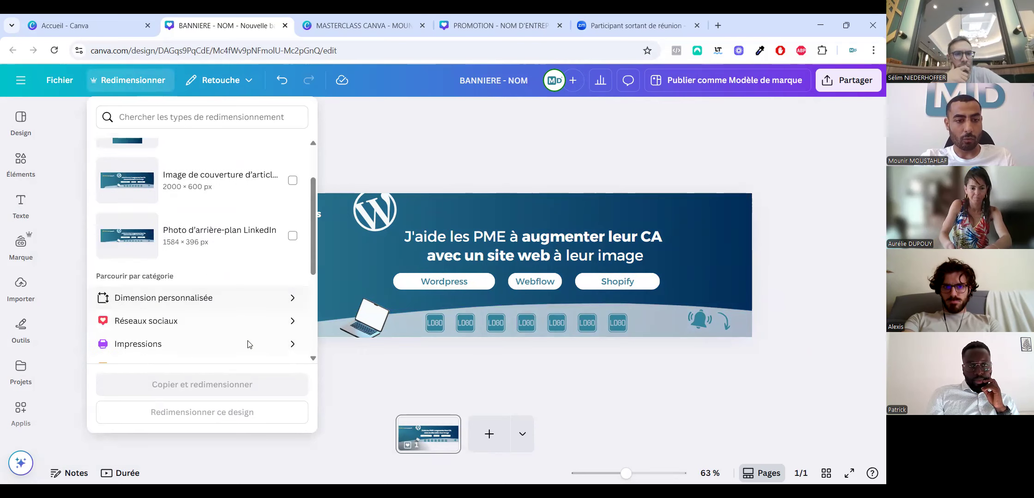
click(207, 119)
text(youtube)
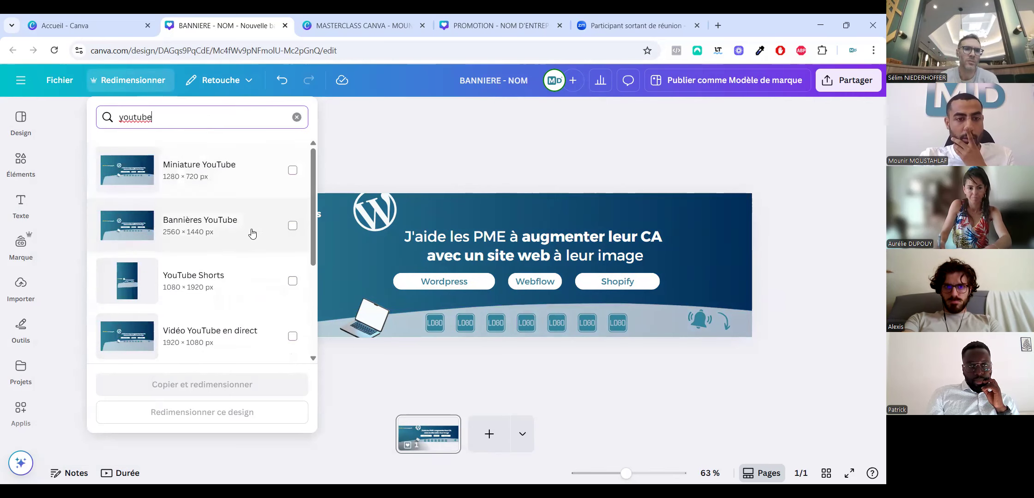
click(293, 226)
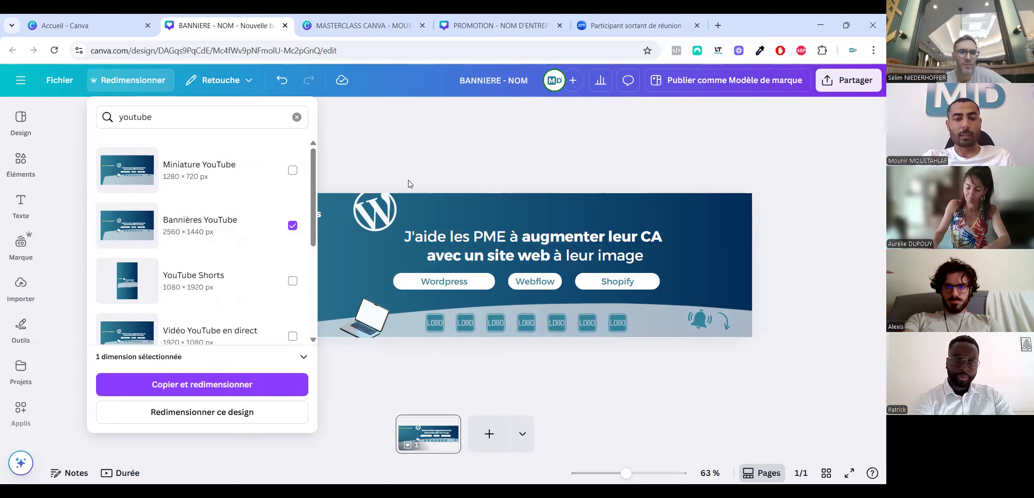
click(238, 389)
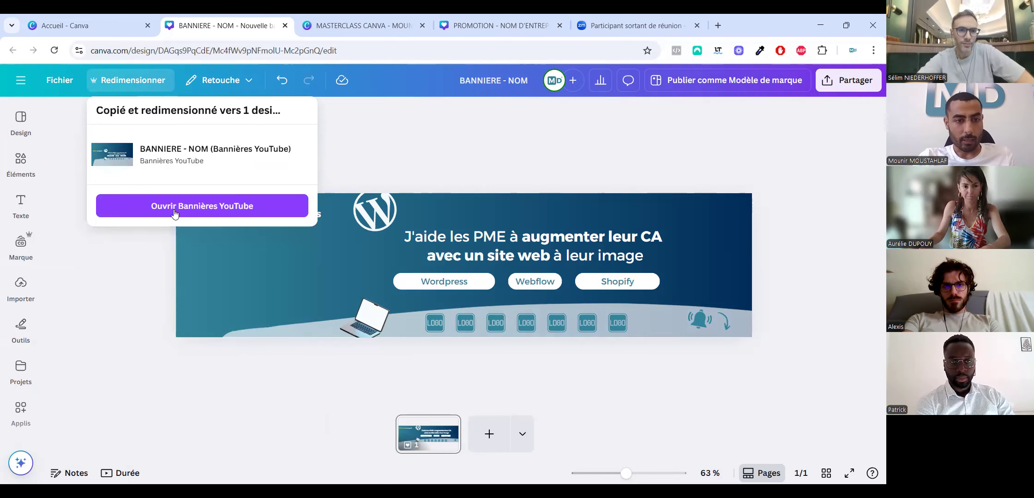
click(196, 216)
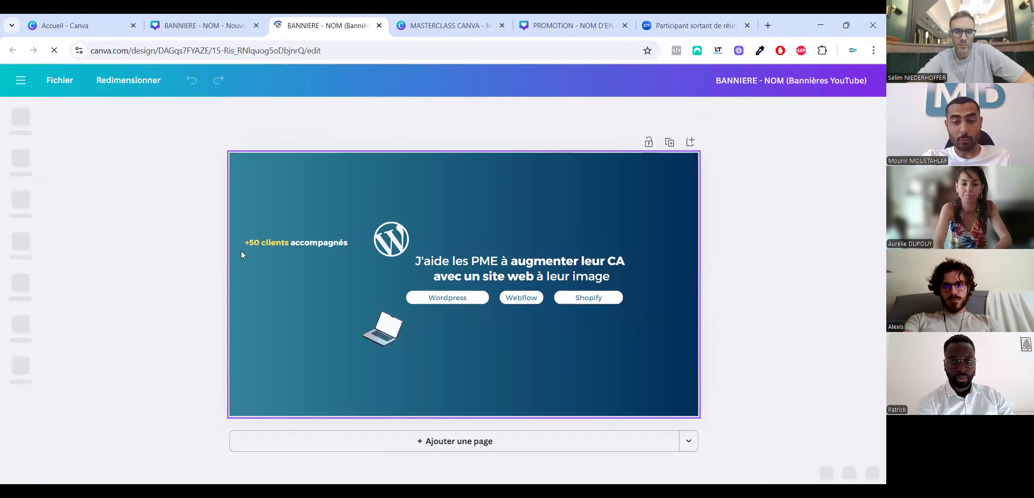
Reposition the wave, laptop, logos and bell together, move the client count to the upper centre, and enlarge the WordPress logo at the upper left.
drag(207, 328, 504, 379)
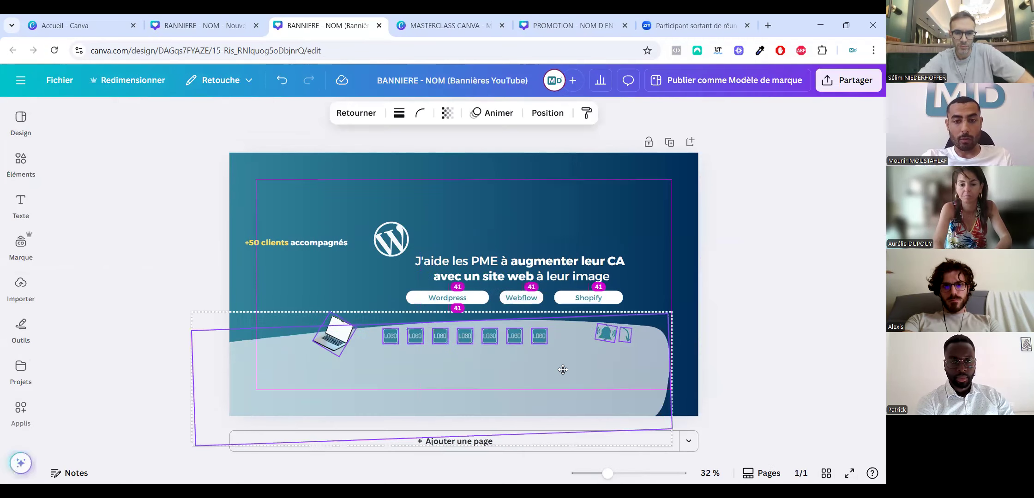
click(259, 221)
drag(295, 243, 453, 198)
click(282, 223)
drag(401, 231, 312, 171)
Enlarge the headline and the three service labels together and centre them on the banner.
click(640, 306)
drag(646, 308, 388, 237)
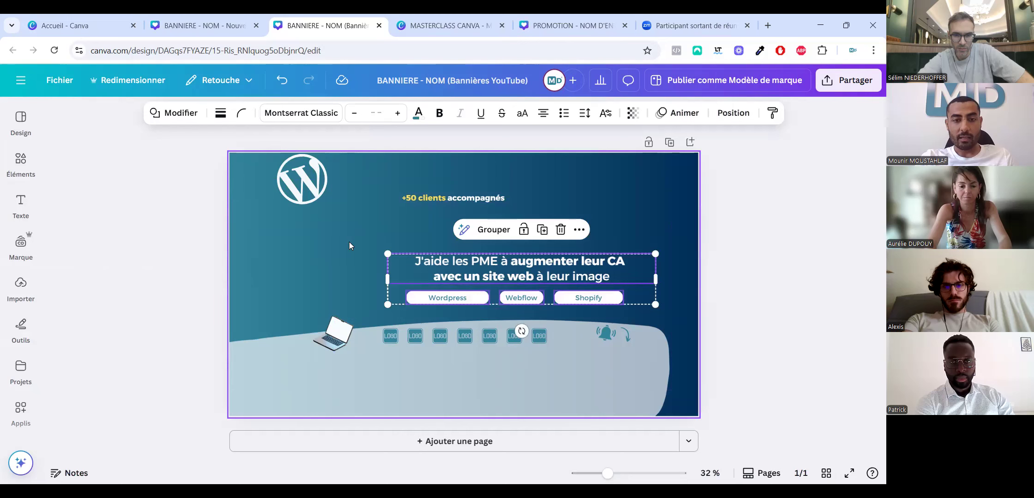
key(Escape)
drag(676, 319, 278, 233)
drag(414, 280, 405, 292)
Lower the wave, laptop, logos, bell and arrow together so that they clear the service labels.
click(250, 332)
click(770, 365)
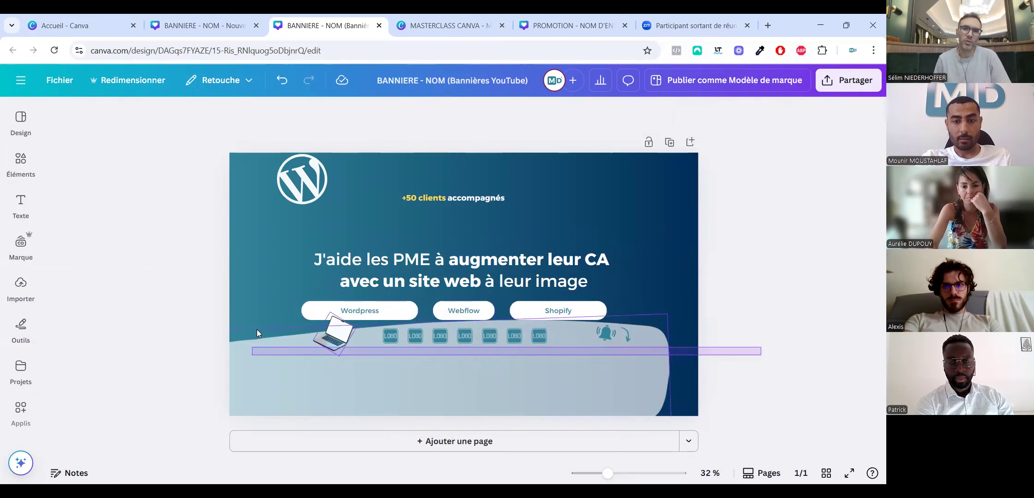
drag(303, 346, 302, 373)
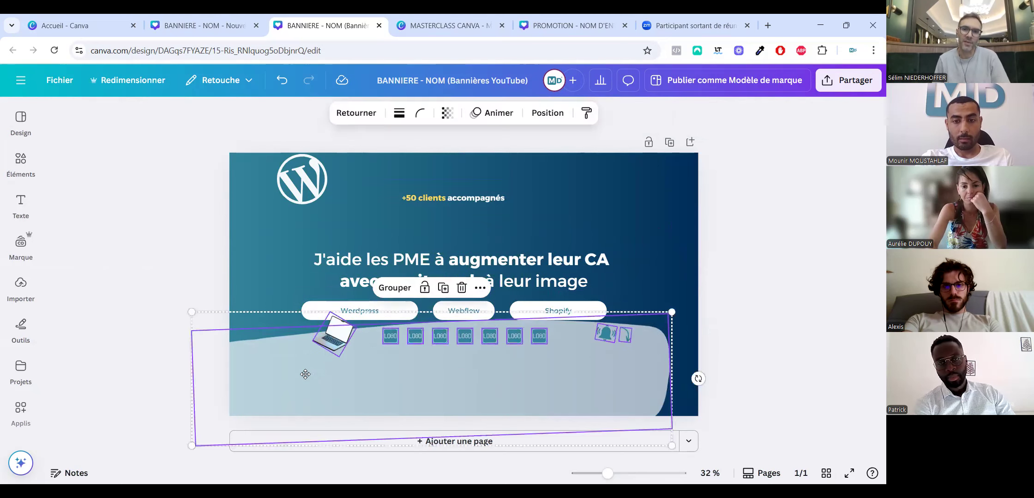
click(203, 218)
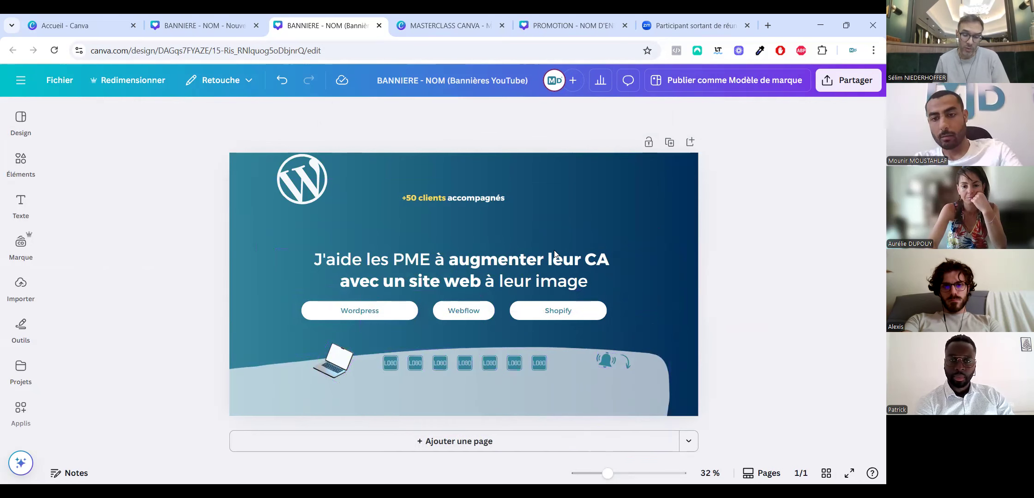
Add a teal rectangle about 3280 × 602 px across the banner's middle and place it behind the headline and service labels.
click(503, 281)
drag(504, 285, 704, 285)
drag(552, 243, 552, 221)
drag(425, 272, 102, 273)
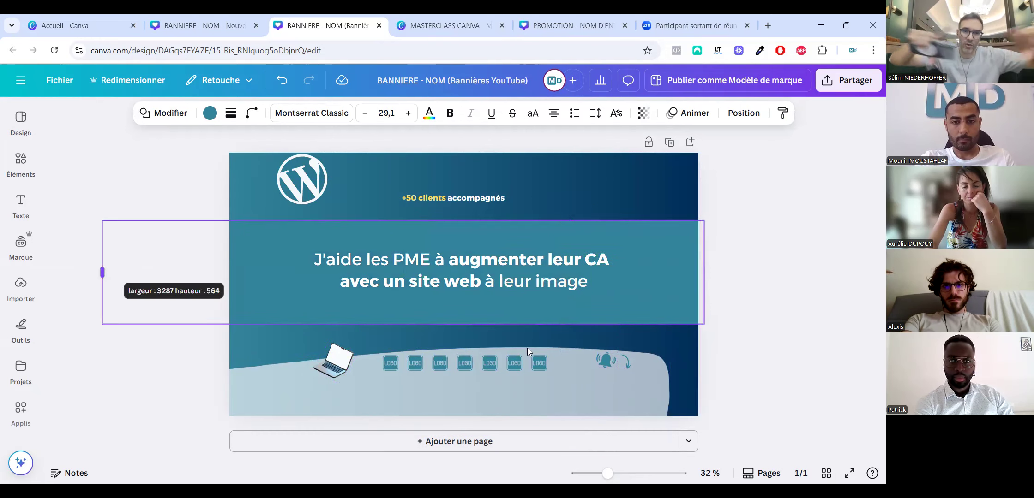
drag(404, 325, 404, 332)
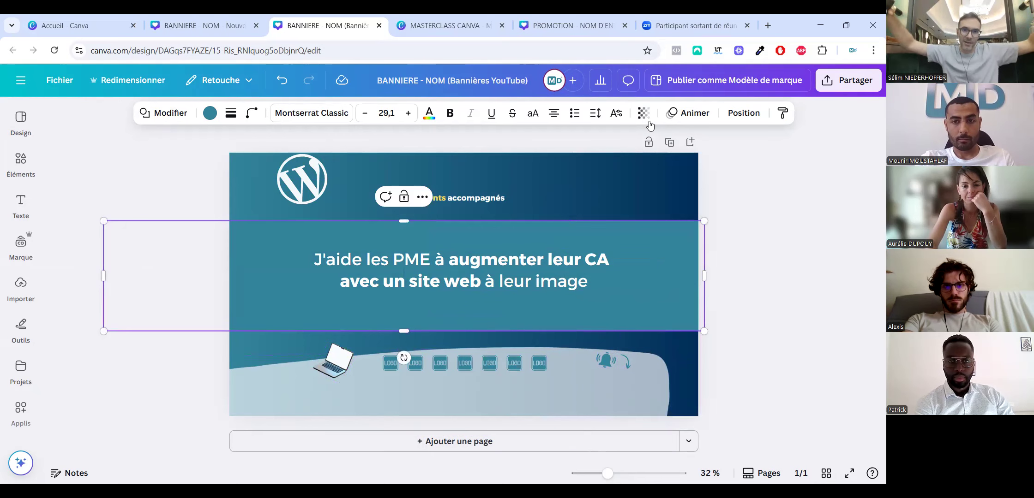
click(743, 113)
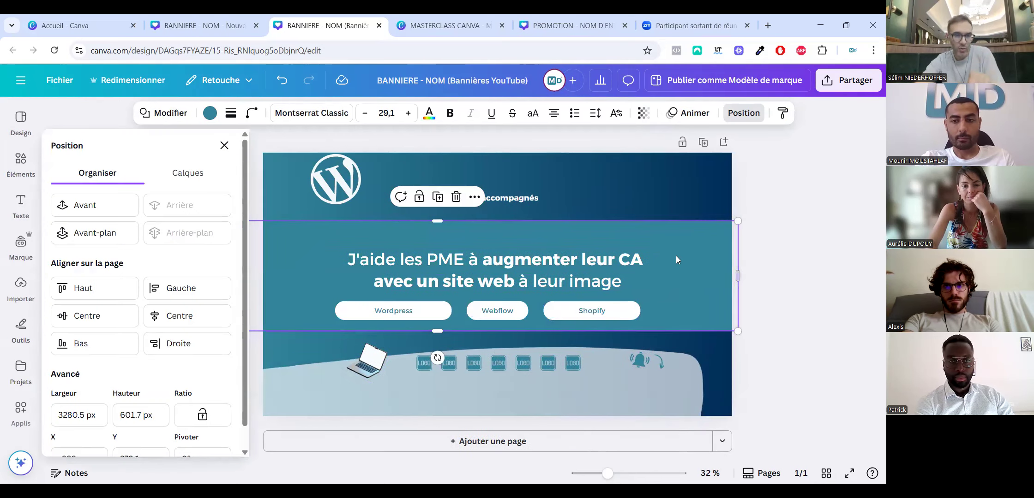
drag(672, 238, 676, 242)
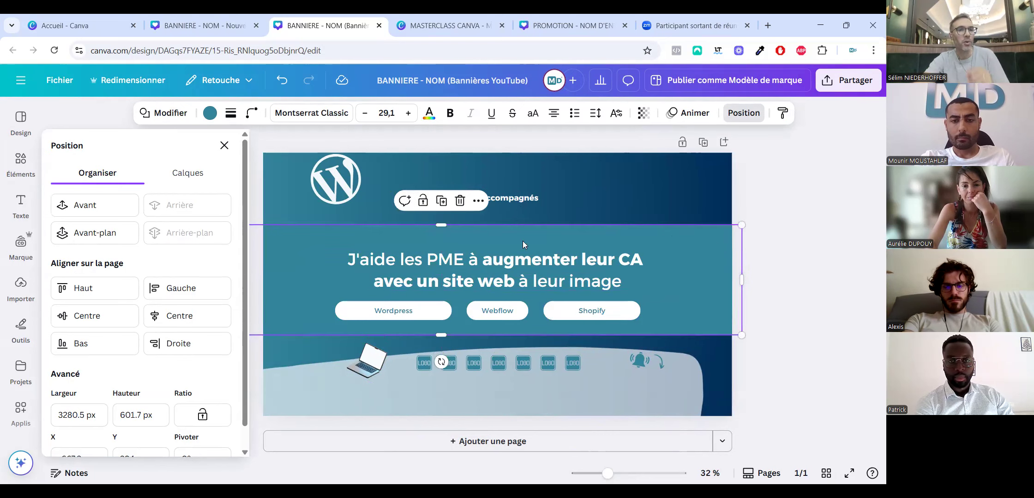
click(224, 146)
Search the resize formats for YouTube and look through the available sizes.
click(129, 80)
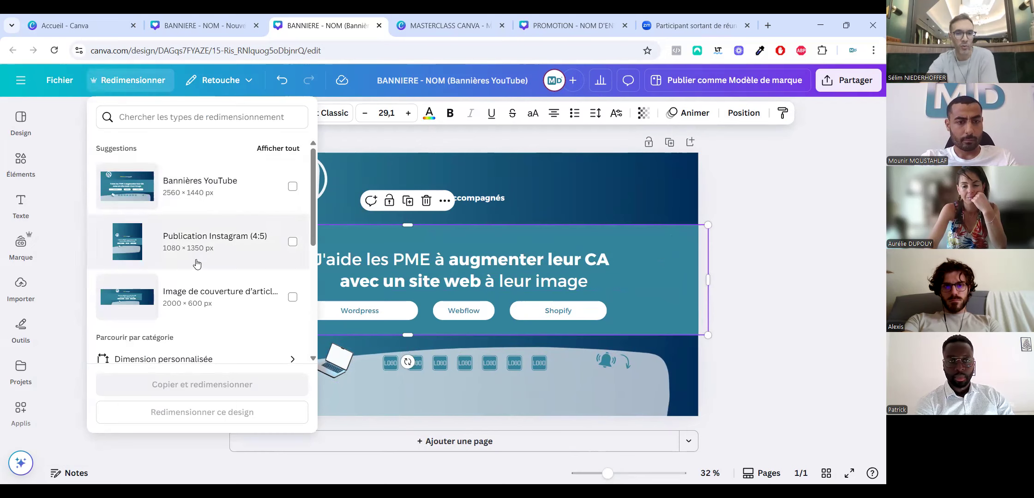
scroll(197, 264, down, 1)
scroll(207, 170, up, 1)
click(197, 113)
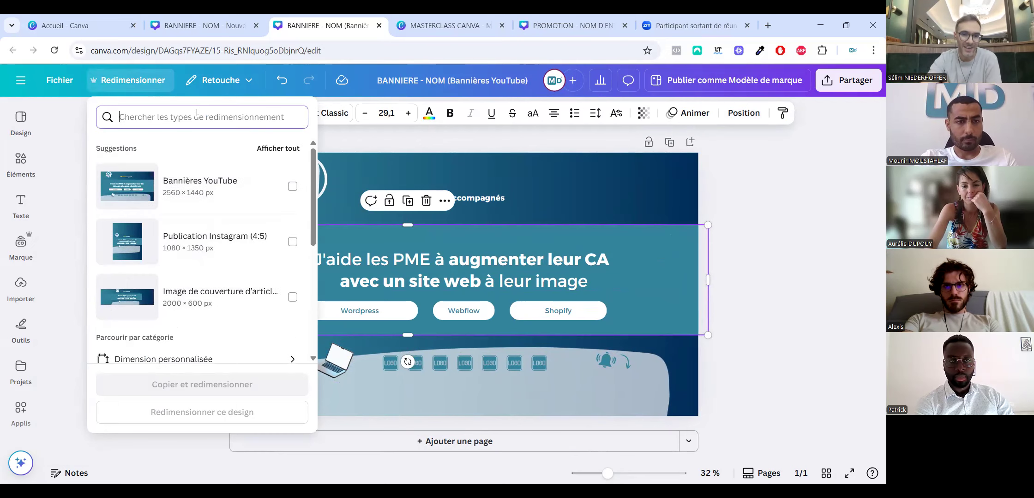
text(youtbue)
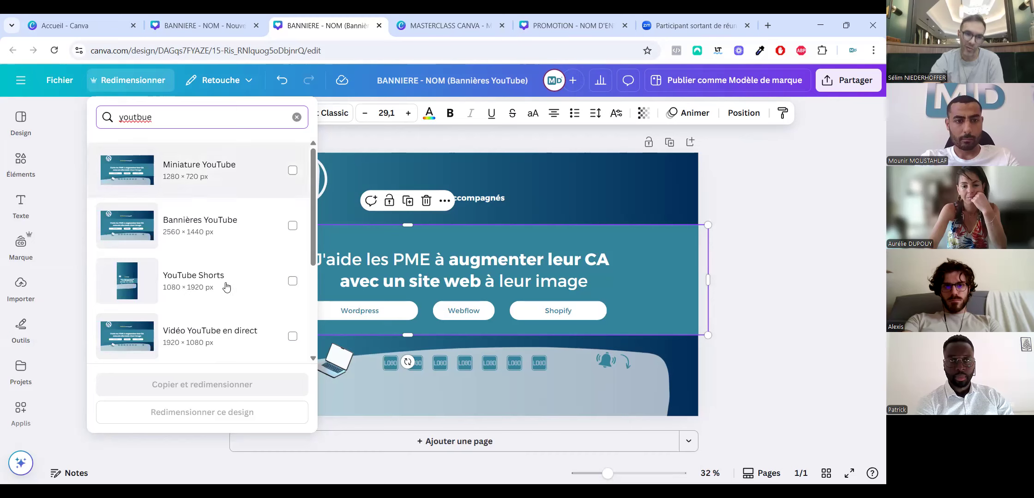
scroll(227, 305, down, 1)
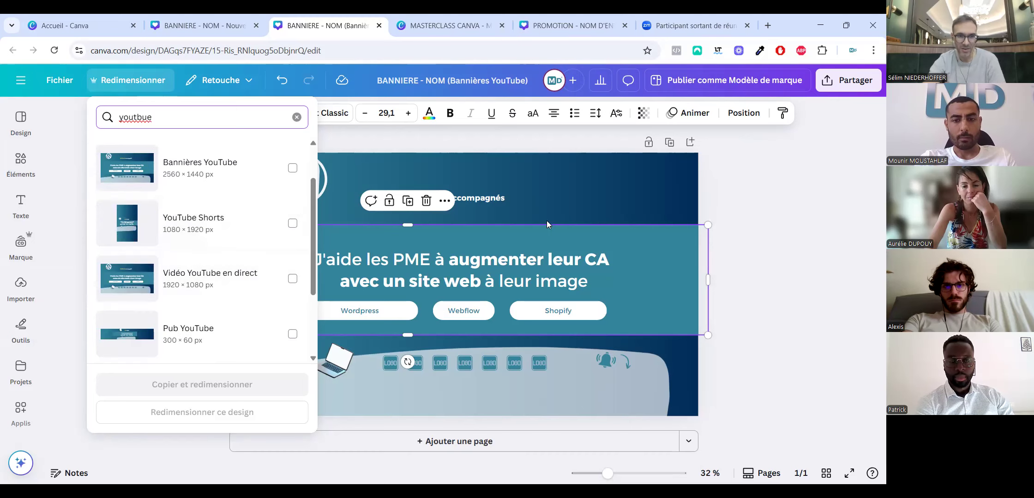
Delete the teal rectangle from the YouTube banner and return to the original LinkedIn banner design.
click(540, 276)
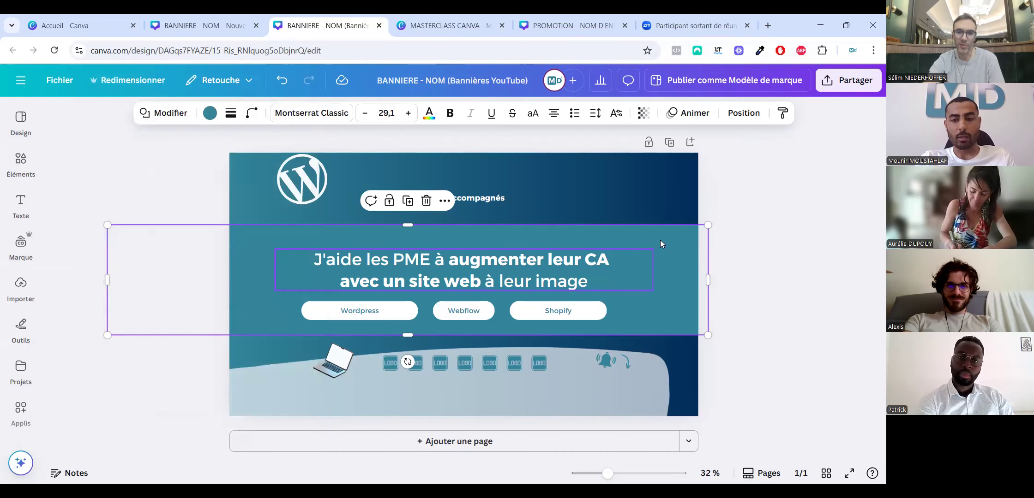
click(682, 306)
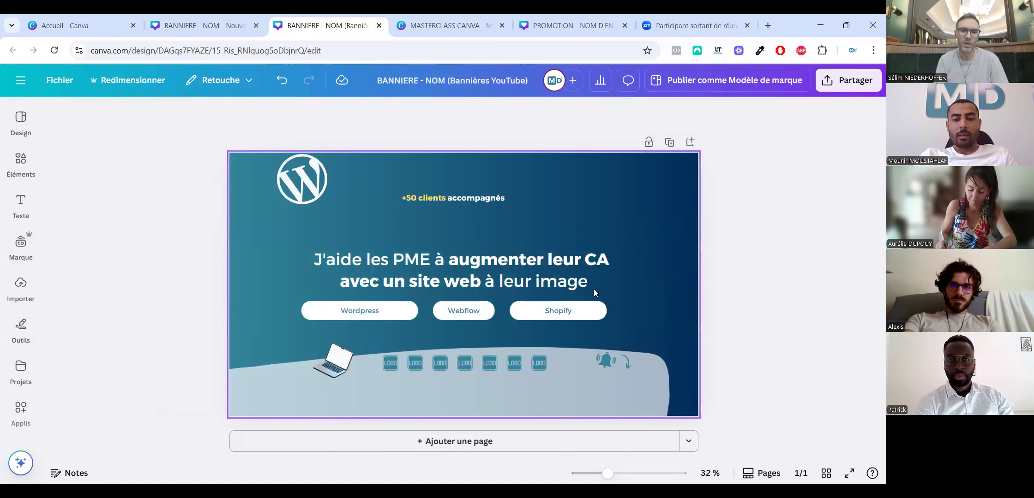
click(195, 109)
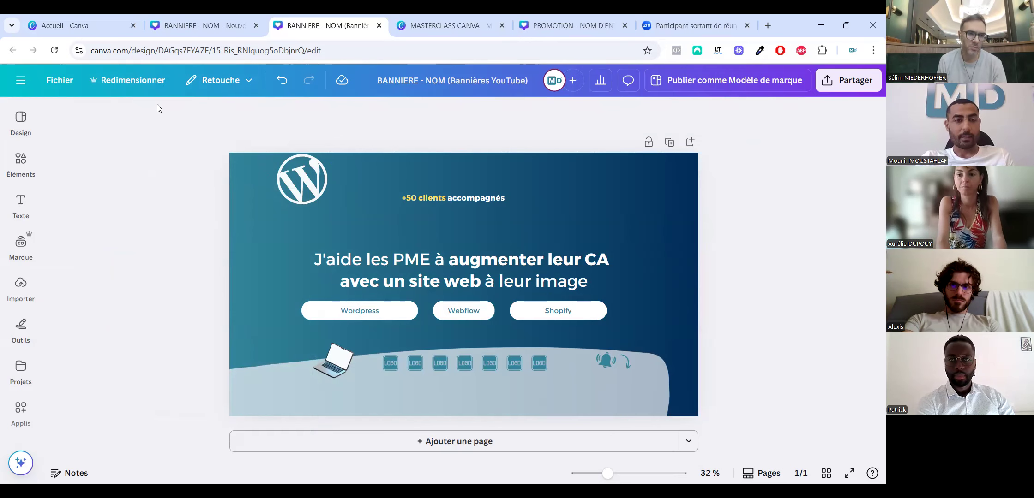
click(212, 33)
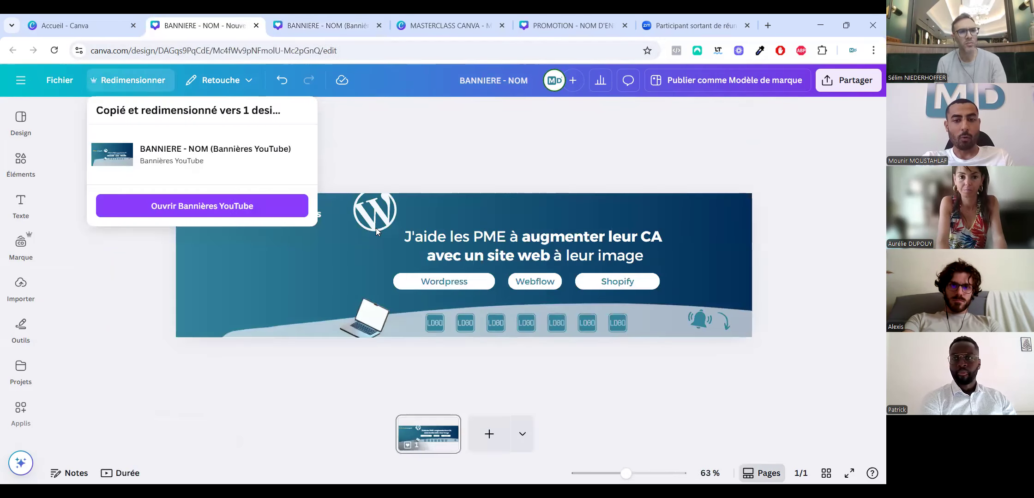
Close the resize notice and return to the masterclass presentation, showing the EXEMPLES slide with the six banners full screen.
click(379, 147)
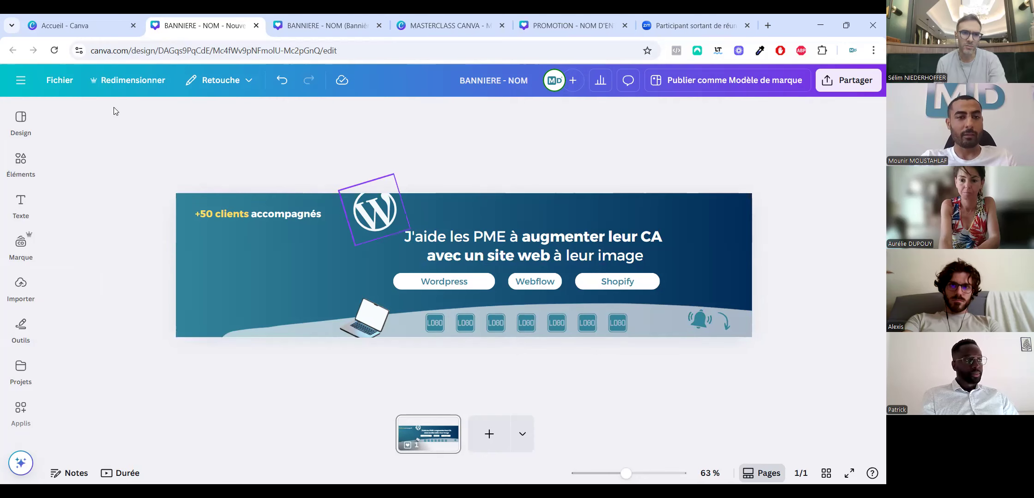
click(95, 31)
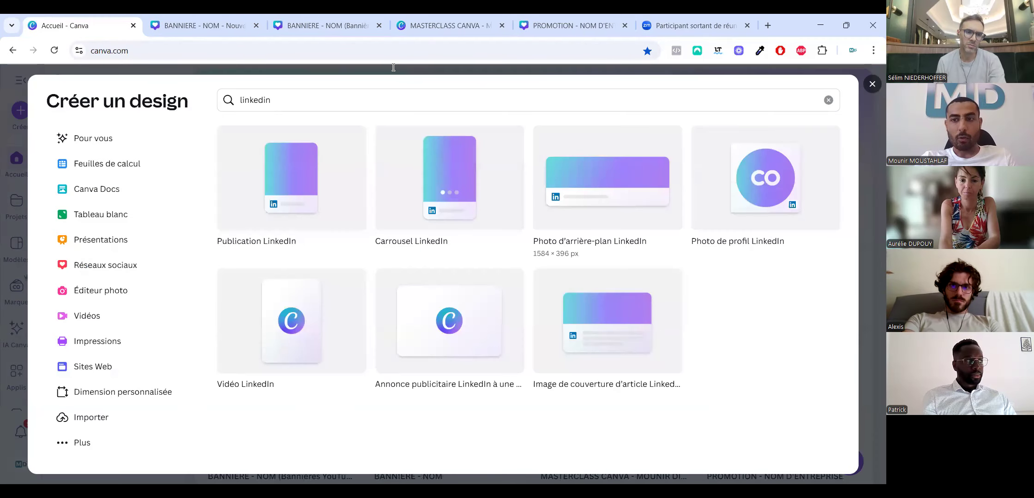
key(Escape)
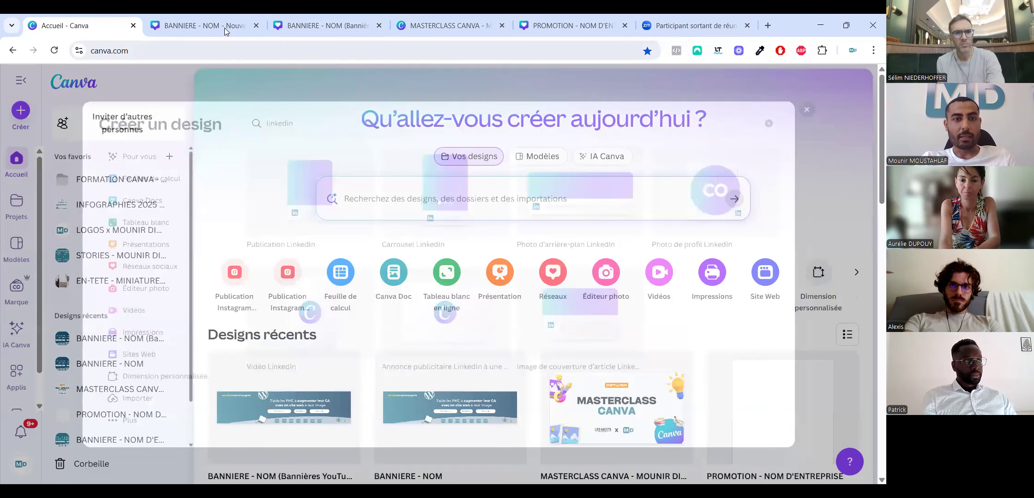
click(486, 20)
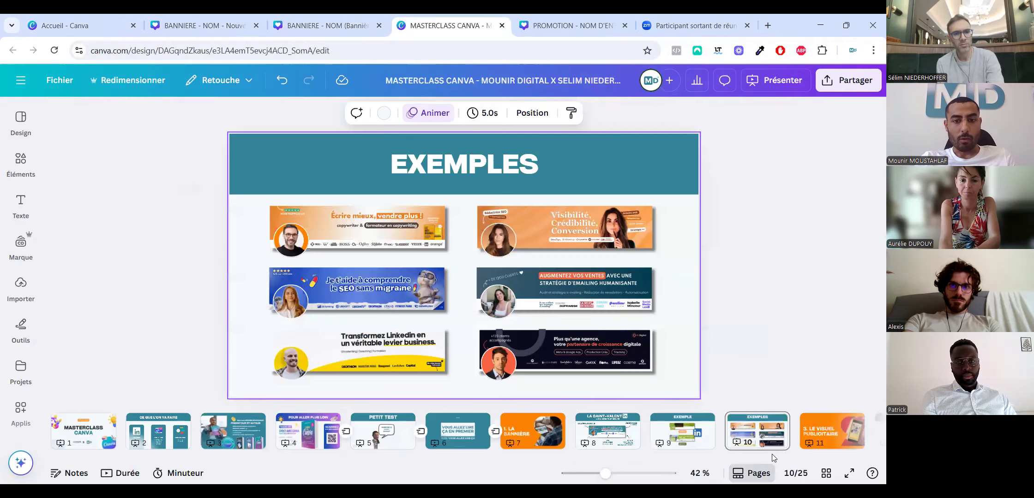
click(844, 473)
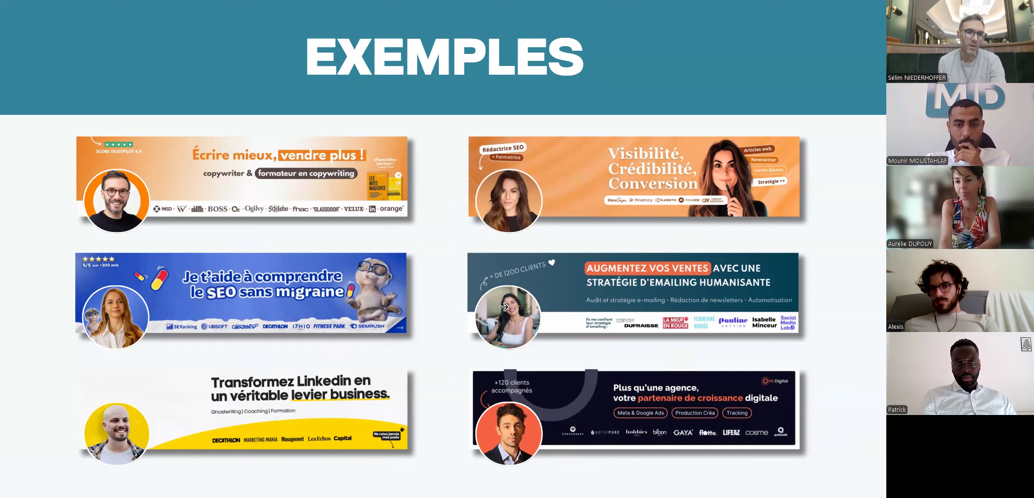
mouse_move(342, 251)
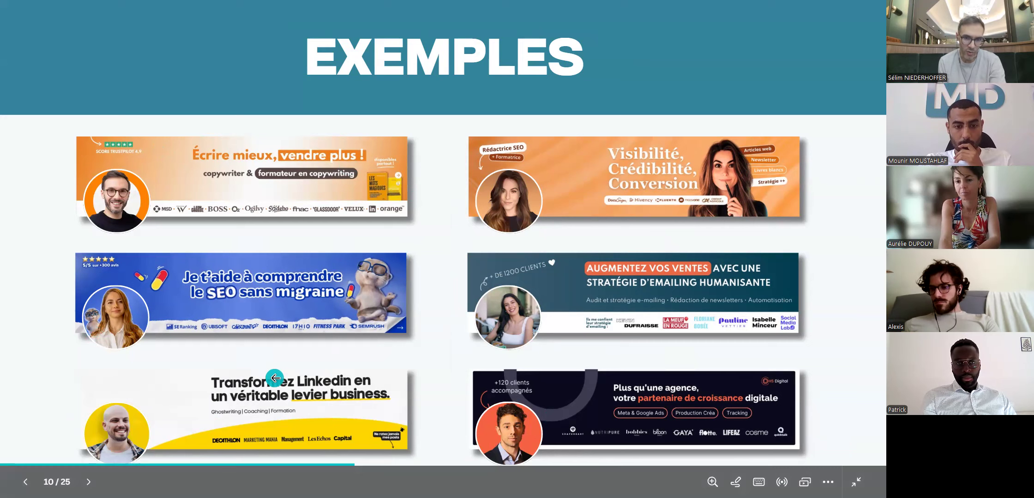
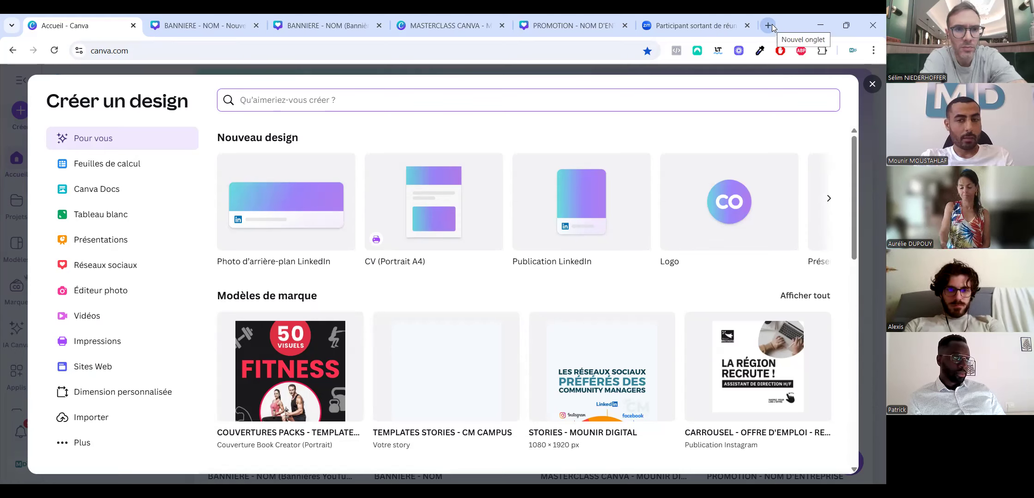
Switch to ChatGPT in a new browser tab, open the "Visuel Webinaire IA" chat and view its hand-drawn sketch enlarged.
click(770, 26)
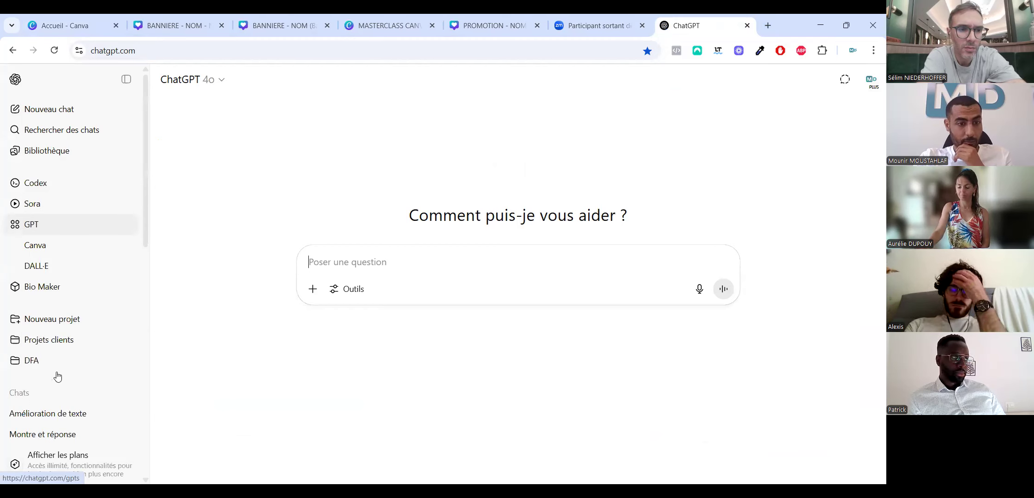
scroll(55, 376, down, 1)
click(60, 397)
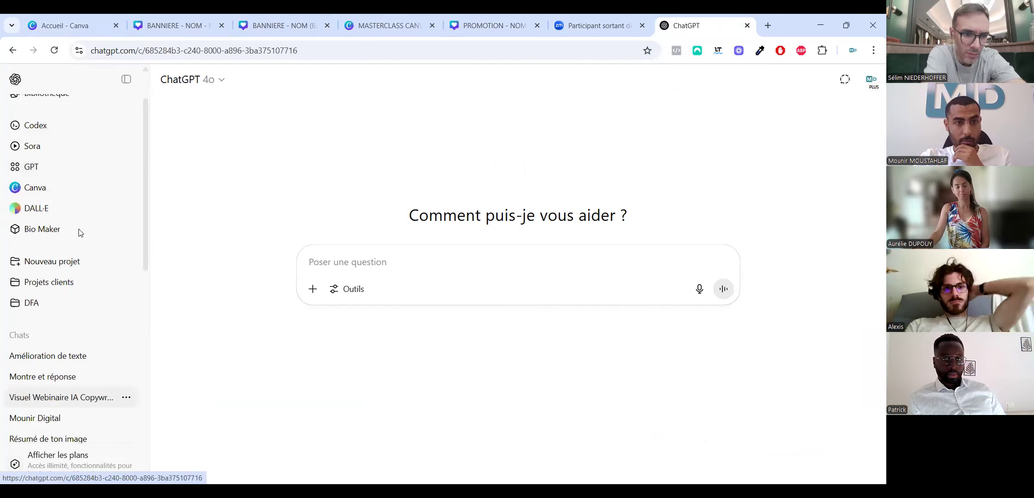
scroll(541, 237, up, 7)
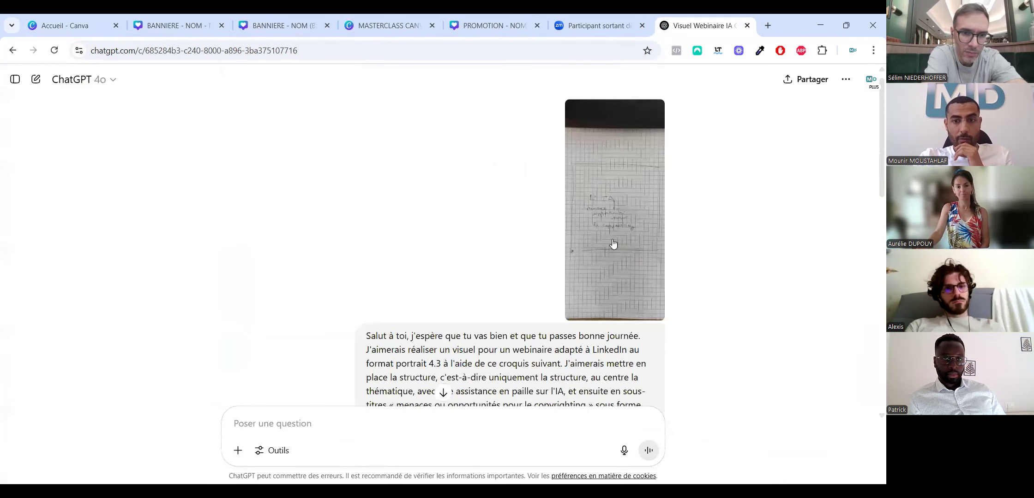
click(570, 231)
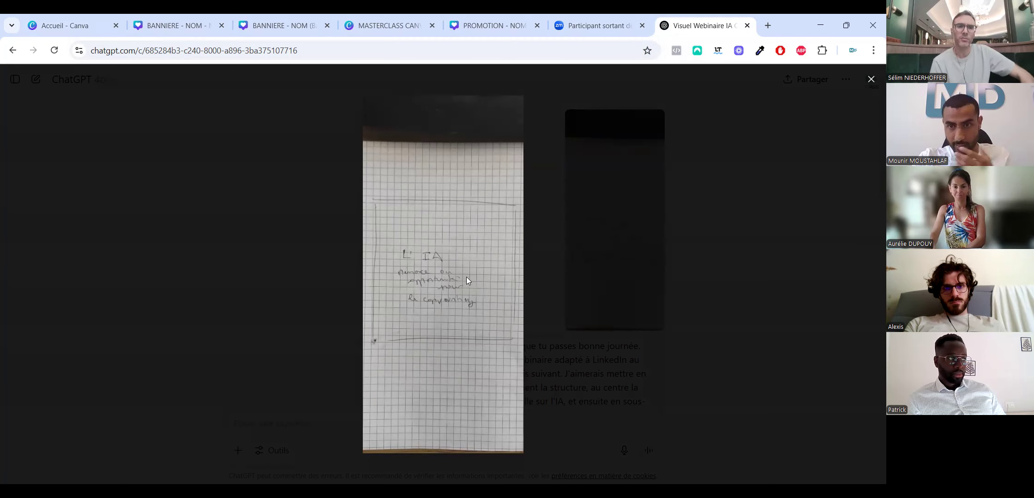
click(558, 258)
Examine the webinar visual prompt in the ChatGPT conversation and compare it with the generated image.
scroll(494, 237, down, 5)
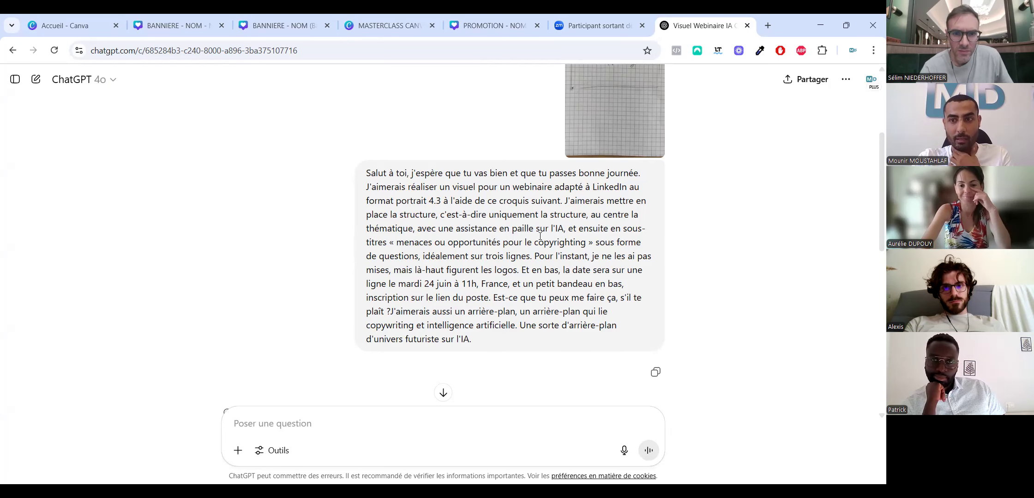
scroll(456, 226, down, 1)
scroll(473, 238, up, 1)
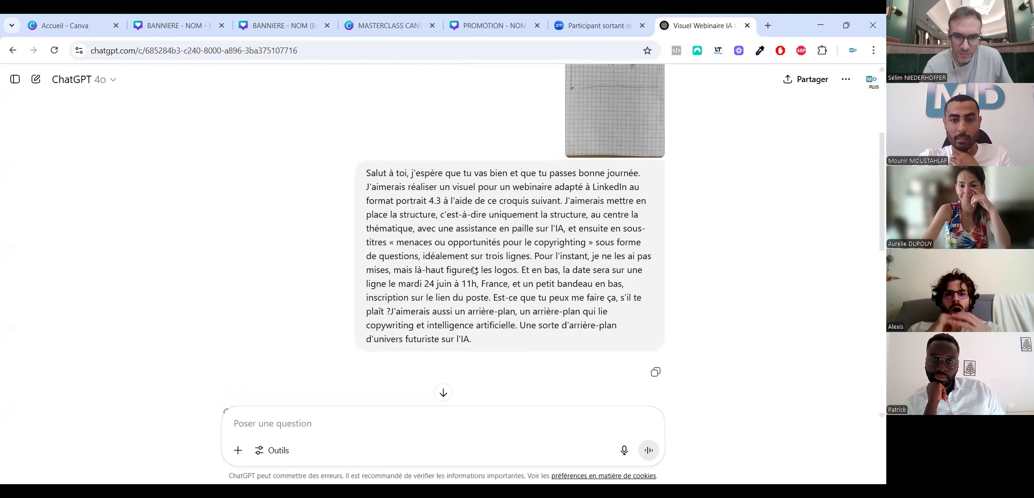
scroll(461, 267, down, 8)
scroll(377, 253, down, 1)
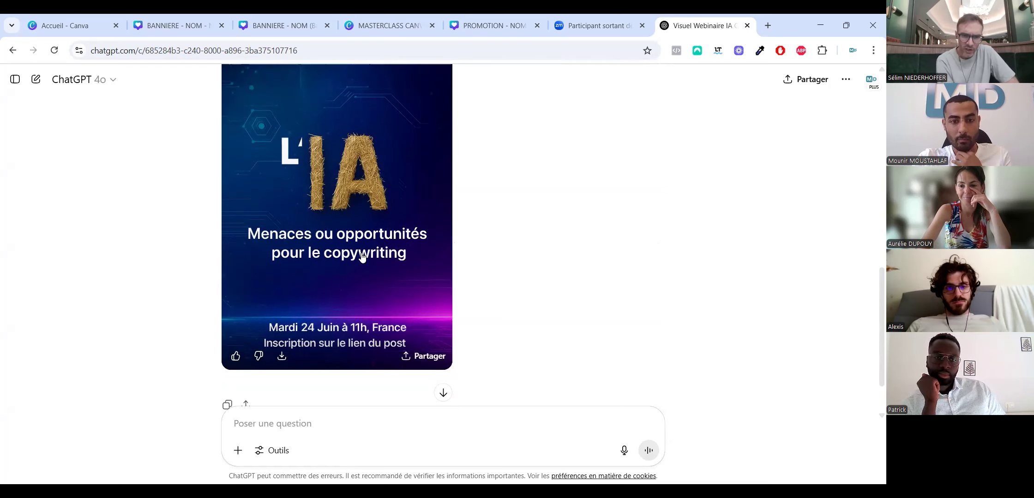
scroll(362, 257, up, 1)
scroll(362, 257, down, 1)
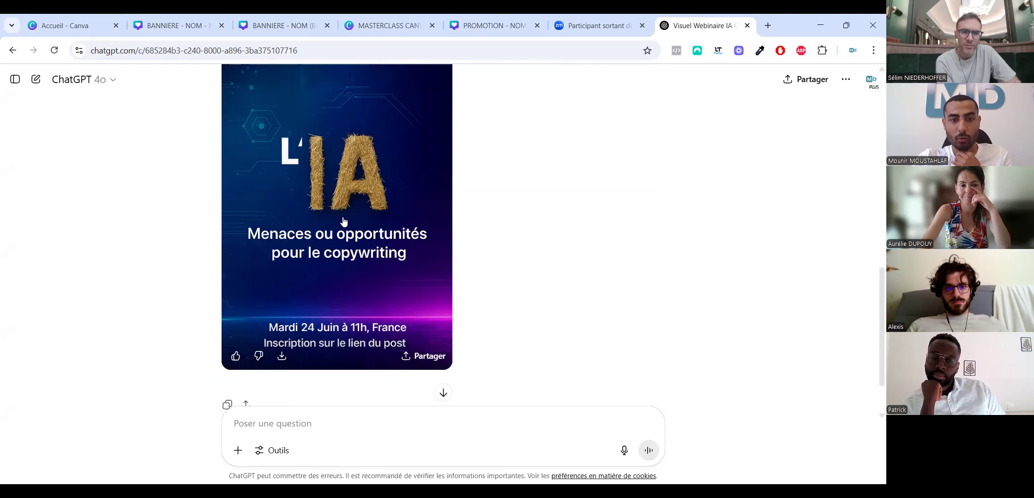
scroll(342, 226, up, 1)
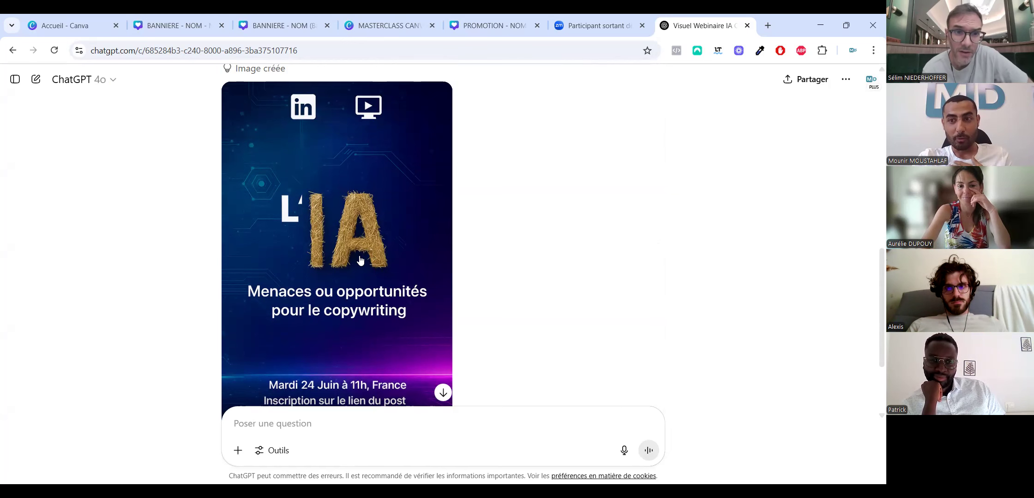
scroll(448, 242, down, 1)
scroll(489, 245, up, 5)
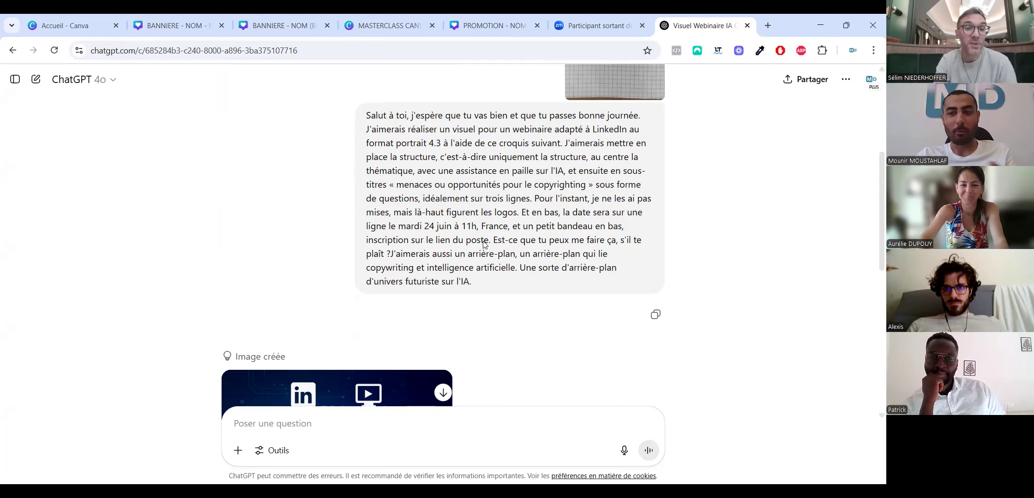
scroll(462, 279, down, 5)
scroll(461, 278, down, 1)
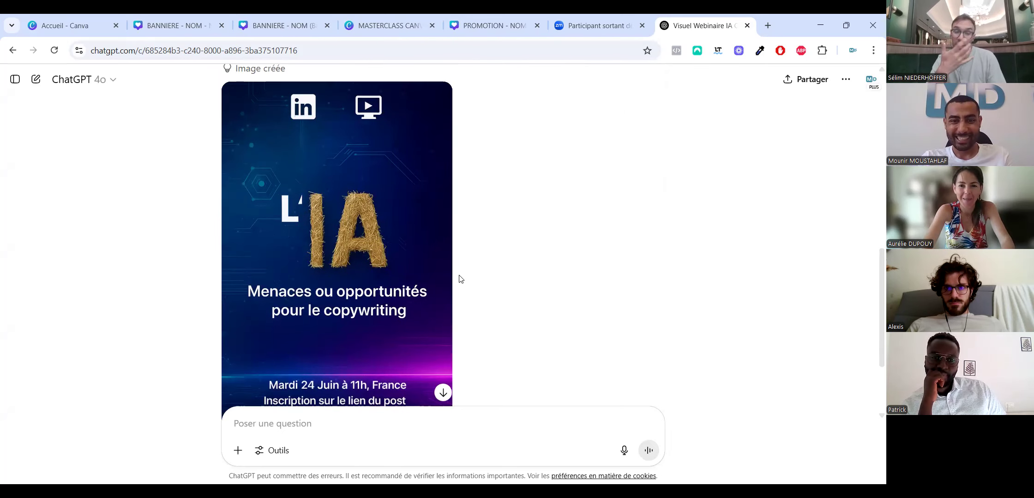
scroll(462, 226, down, 1)
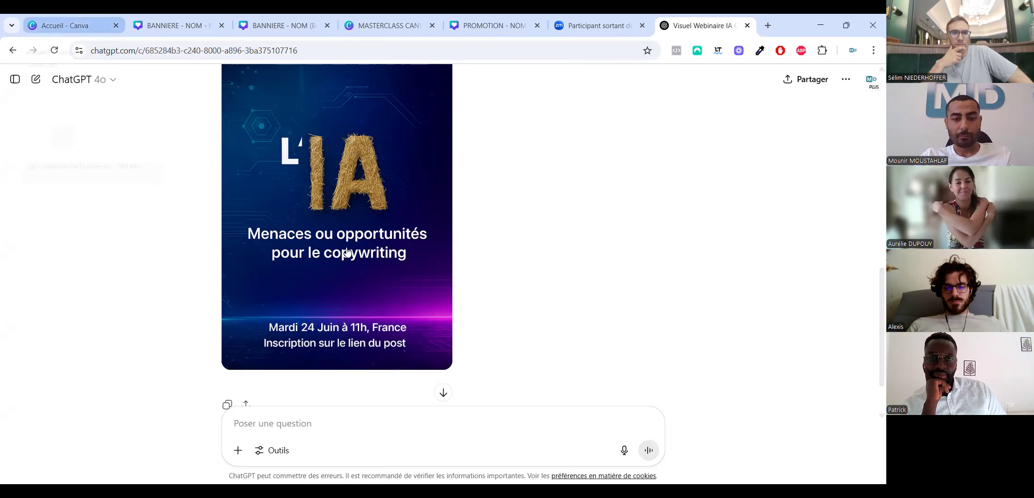
Switch back to Canva, open the PROMOTION - NOM D'ENTREPRISE design and place the uploaded AI webinar image on its blank first page.
key(ctrl+1)
click(655, 302)
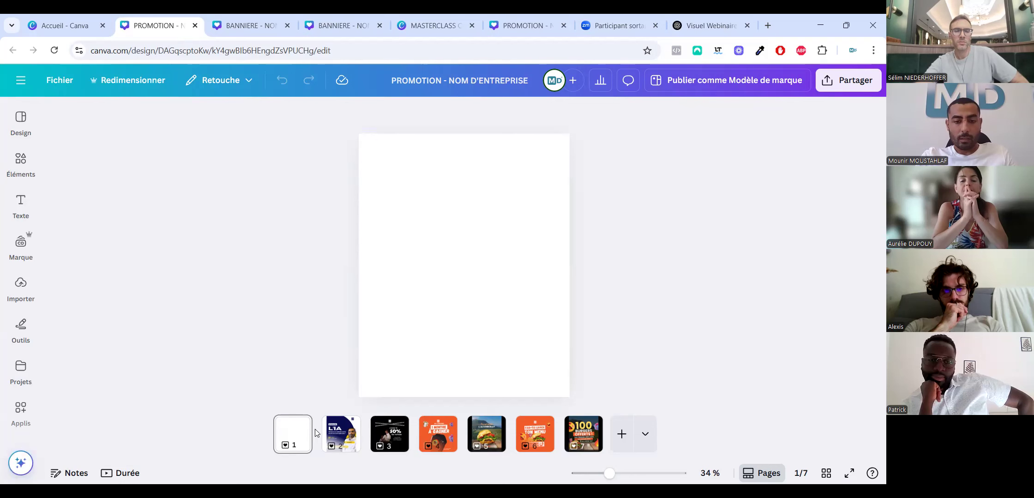
click(287, 433)
click(20, 284)
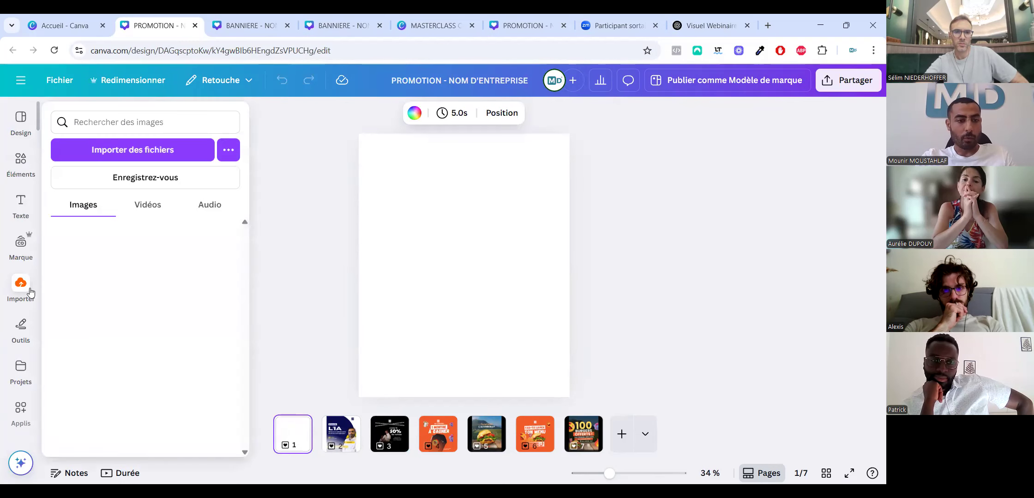
click(152, 329)
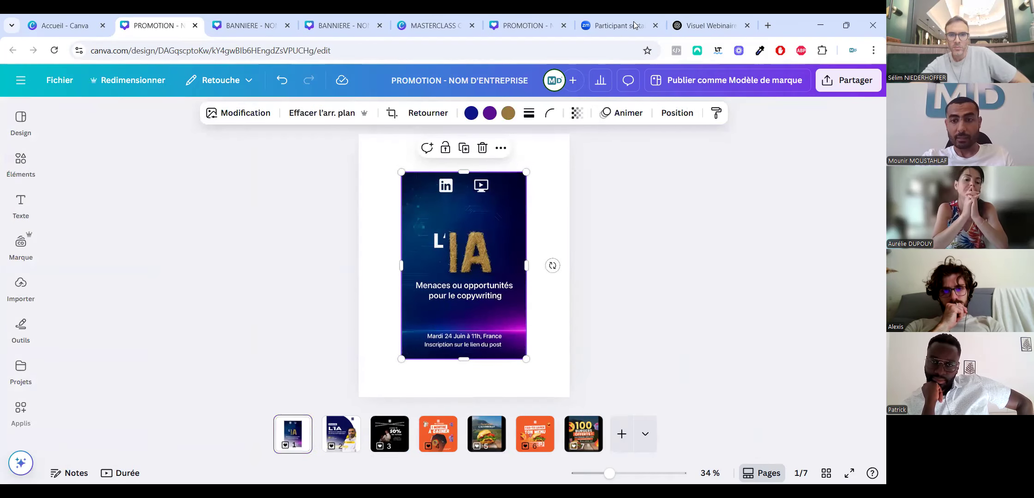
right_click(478, 296)
key(Escape)
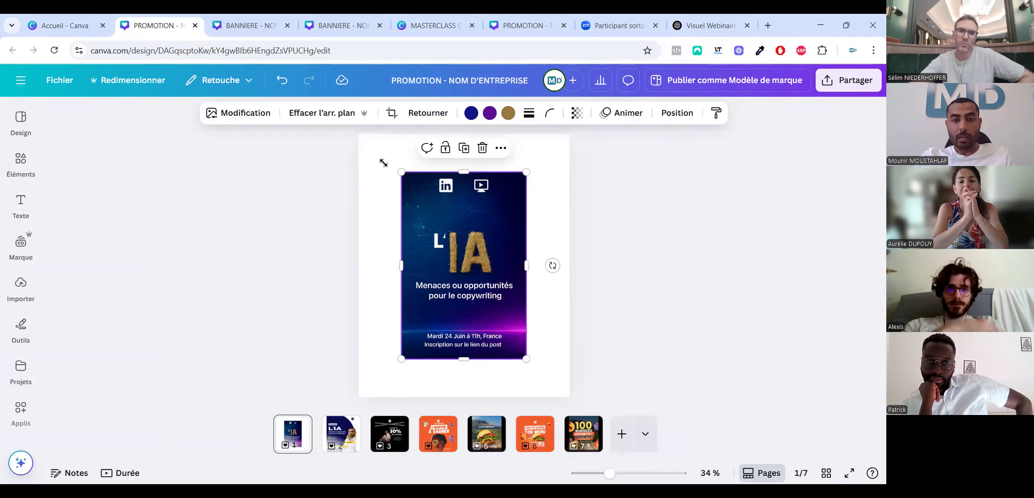
Capture the title and date text of the webinar image with Capture de texte and delete the extracted text.
click(239, 121)
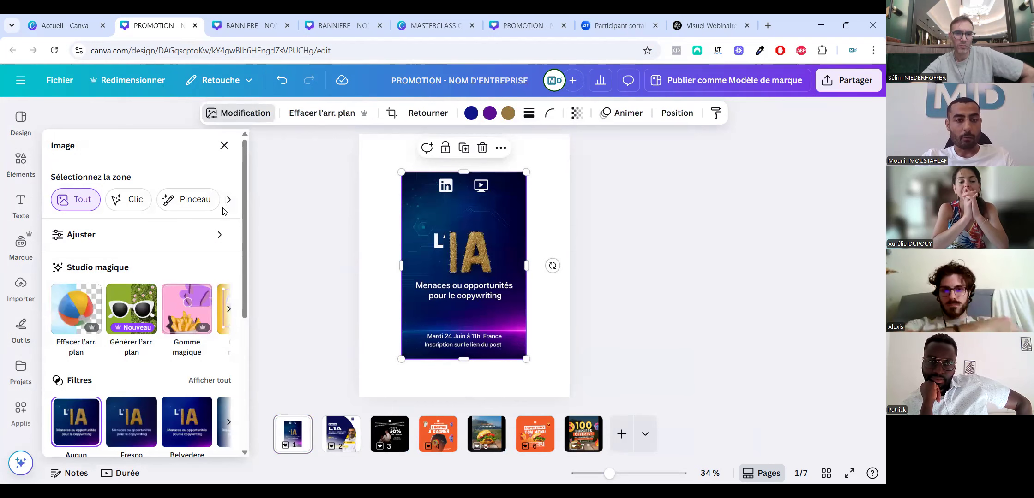
scroll(226, 233, down, 2)
click(228, 252)
scroll(214, 261, right, 2)
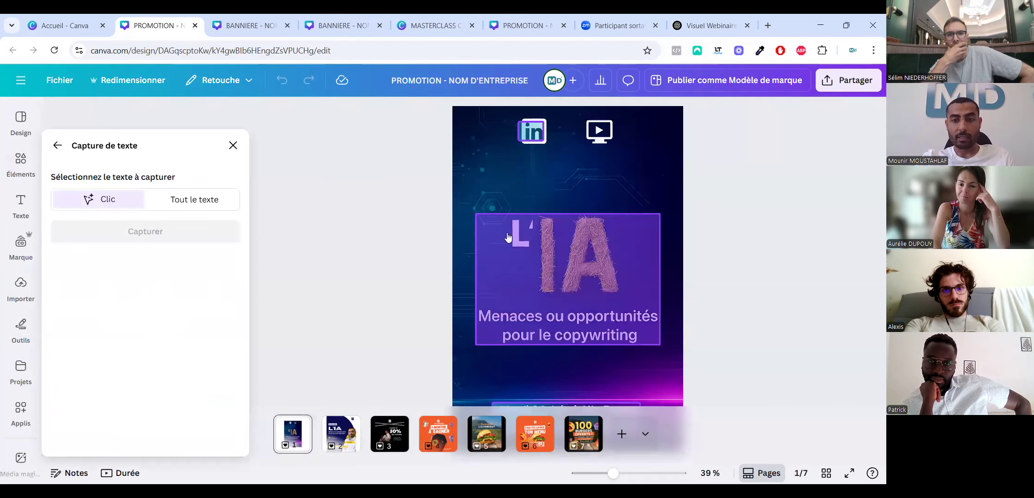
click(522, 279)
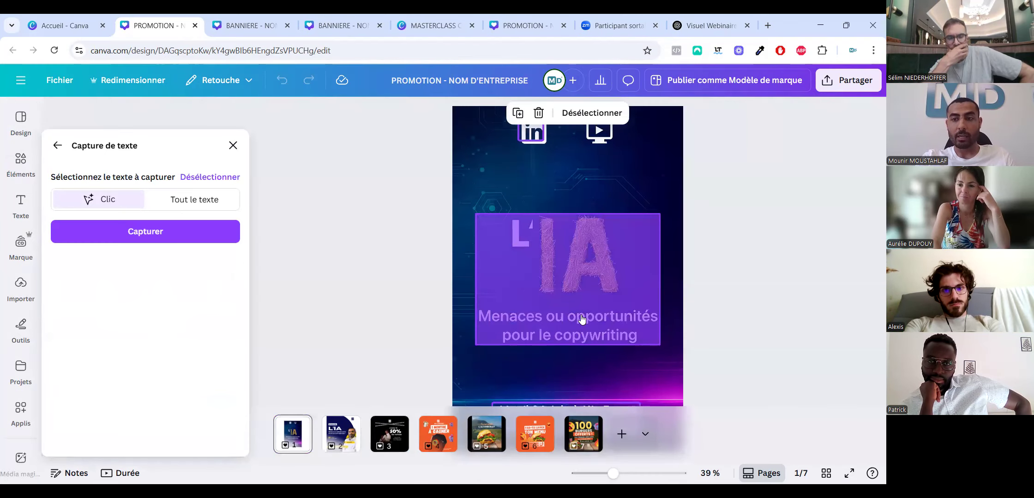
scroll(580, 336, down, 5)
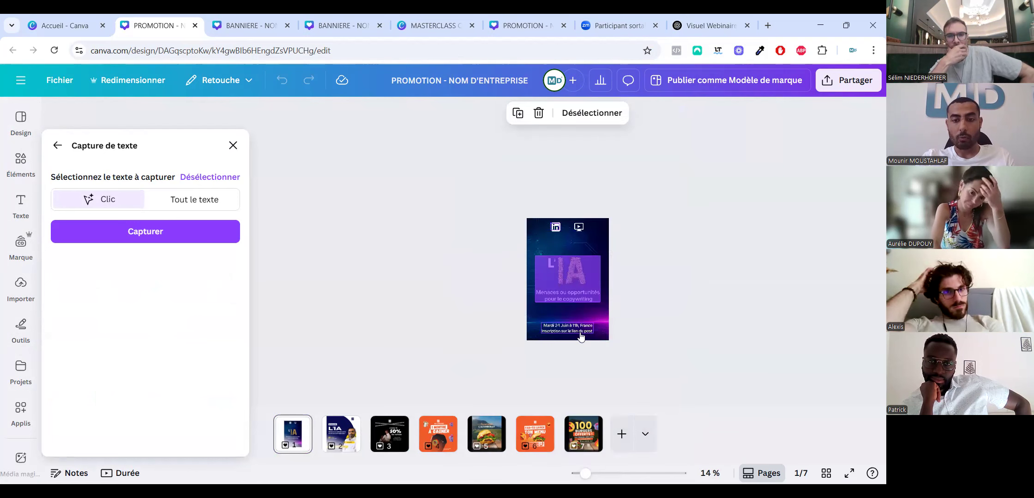
click(124, 231)
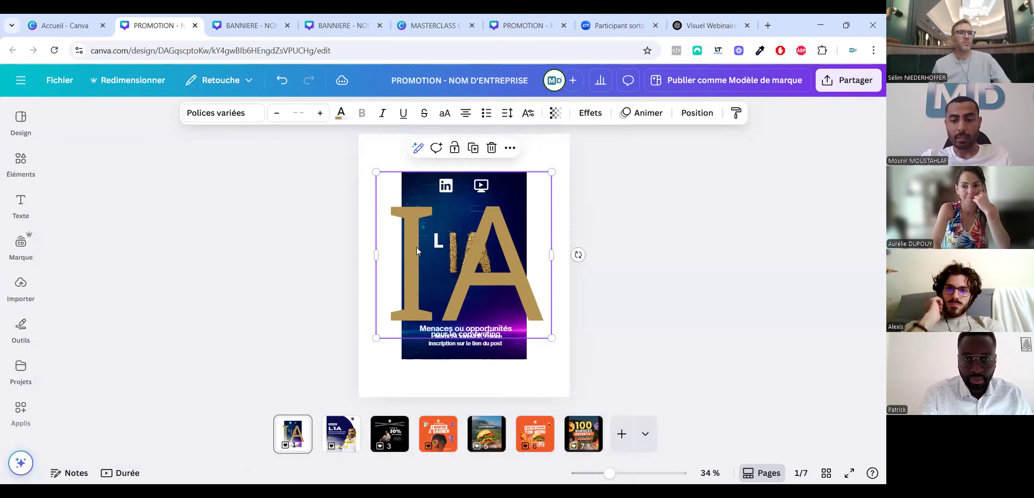
key(Delete)
Erase the straw "IA" lettering and the white L from the image with Gomme magique at brush size 62.
click(458, 255)
scroll(458, 255, up, 5)
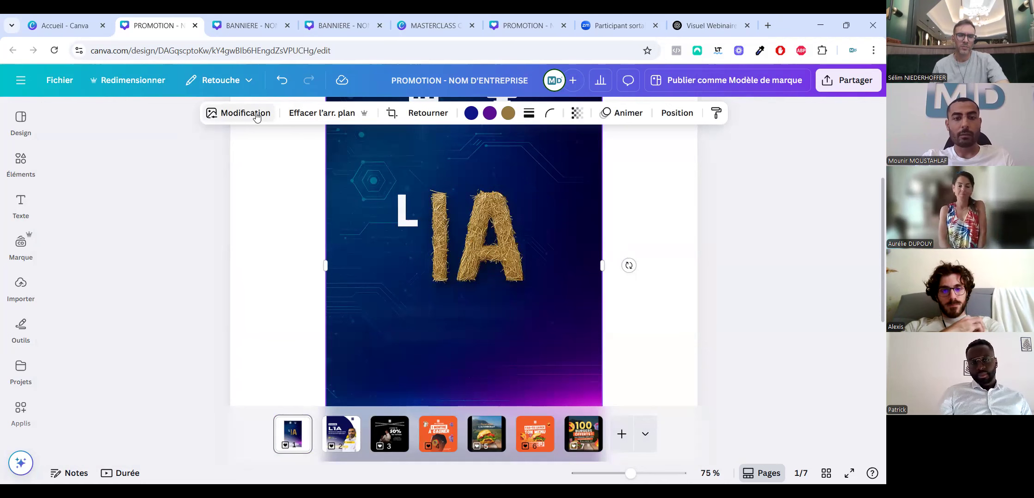
click(238, 113)
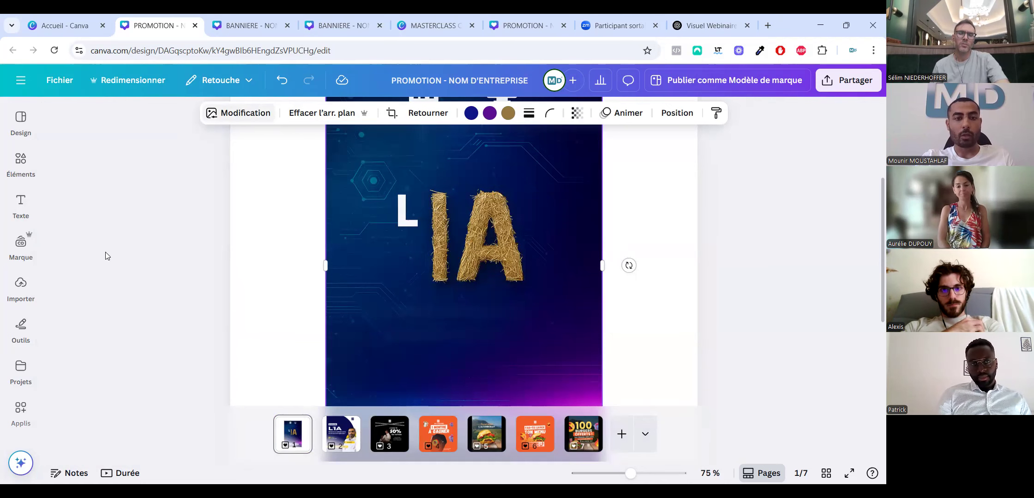
scroll(121, 291, down, 3)
scroll(122, 291, up, 1)
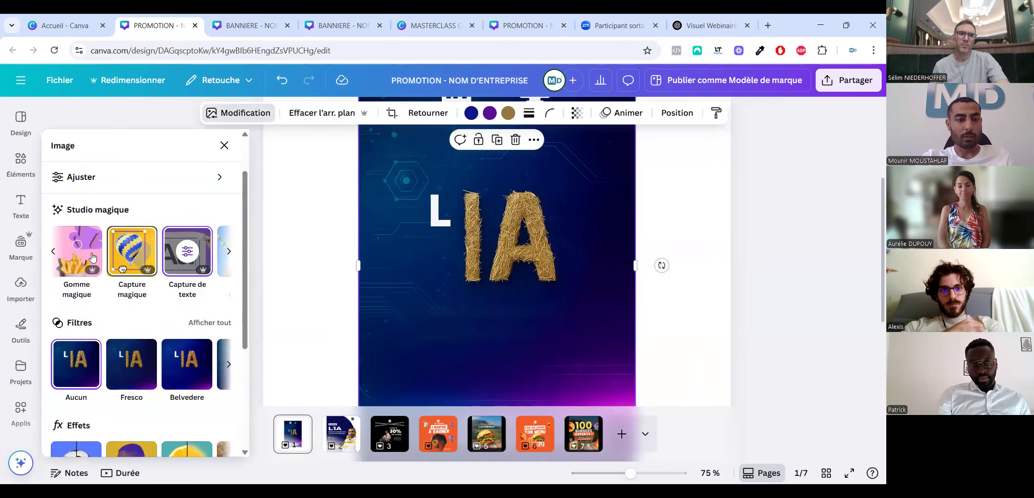
click(92, 258)
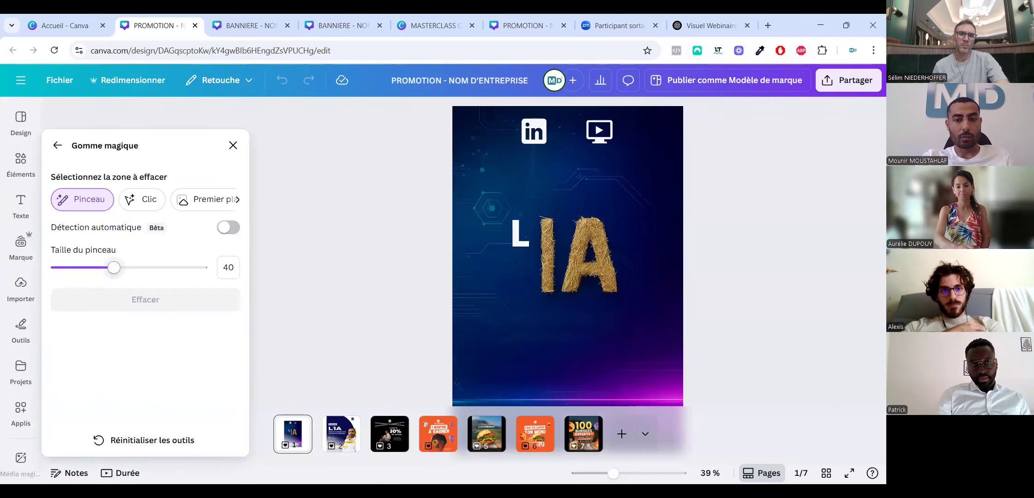
click(145, 268)
mouse_move(593, 227)
mouse_down()
mouse_move(596, 271)
mouse_move(575, 258)
mouse_move(552, 279)
mouse_move(568, 227)
mouse_move(530, 231)
mouse_up()
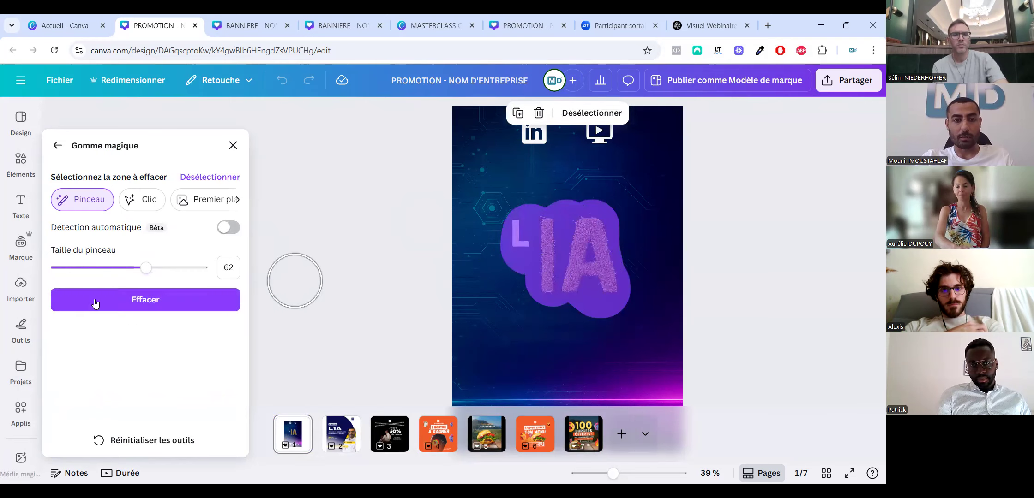
click(138, 300)
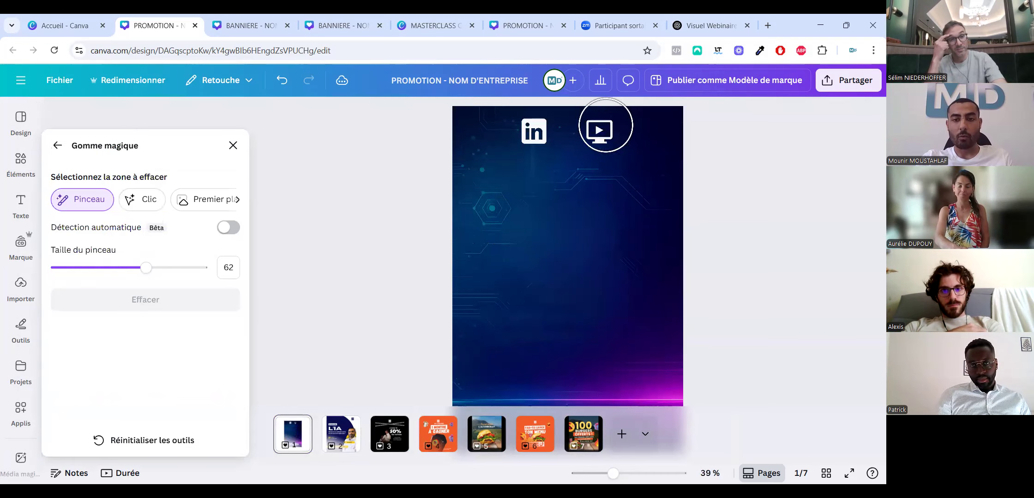
Erase the LinkedIn and video screen icons from the webinar image with Gomme magique and leave the tool.
drag(605, 127, 543, 127)
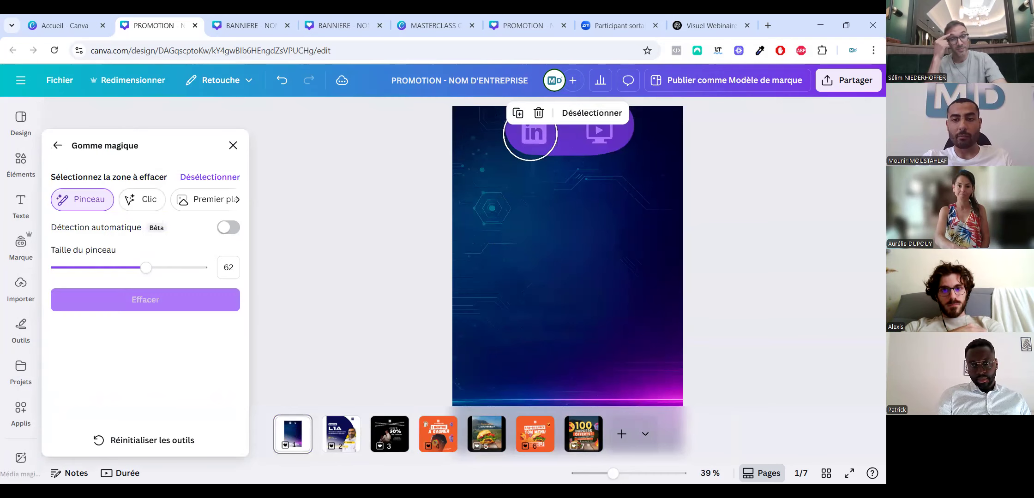
click(88, 301)
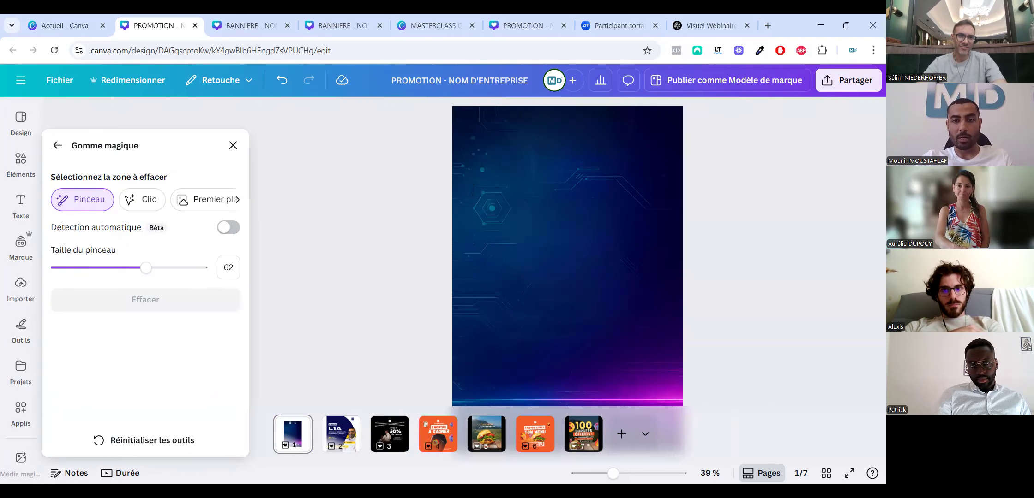
click(310, 213)
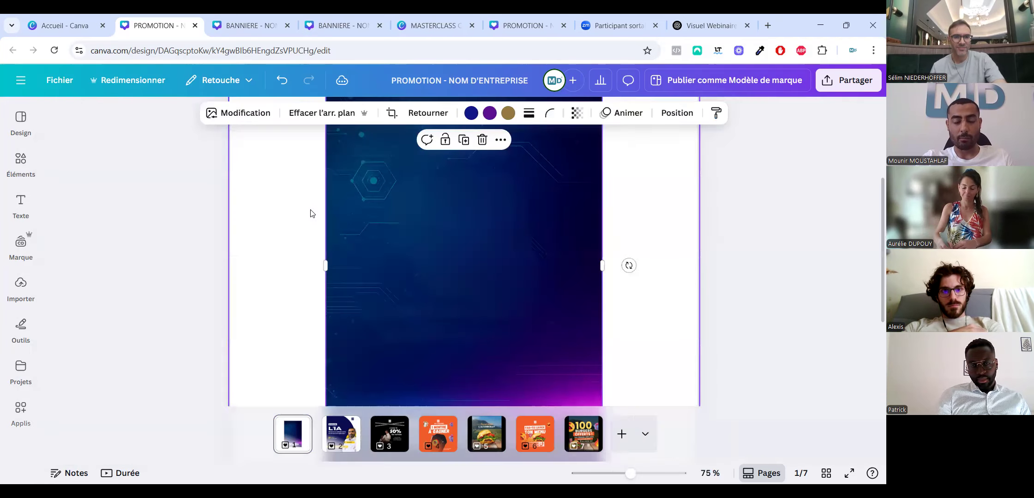
Set the cleaned webinar image as the background of the first page.
drag(464, 191, 465, 247)
right_click(464, 247)
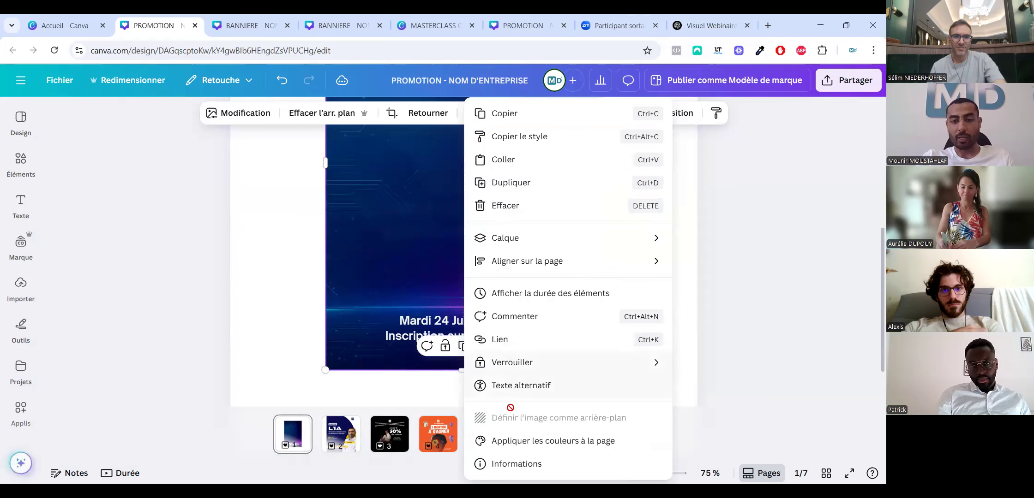
click(431, 213)
right_click(430, 213)
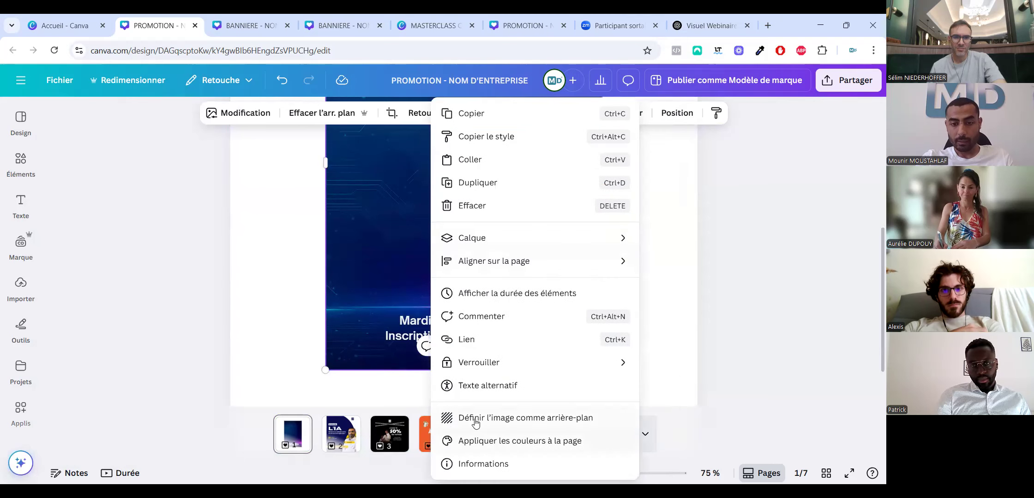
key(Return)
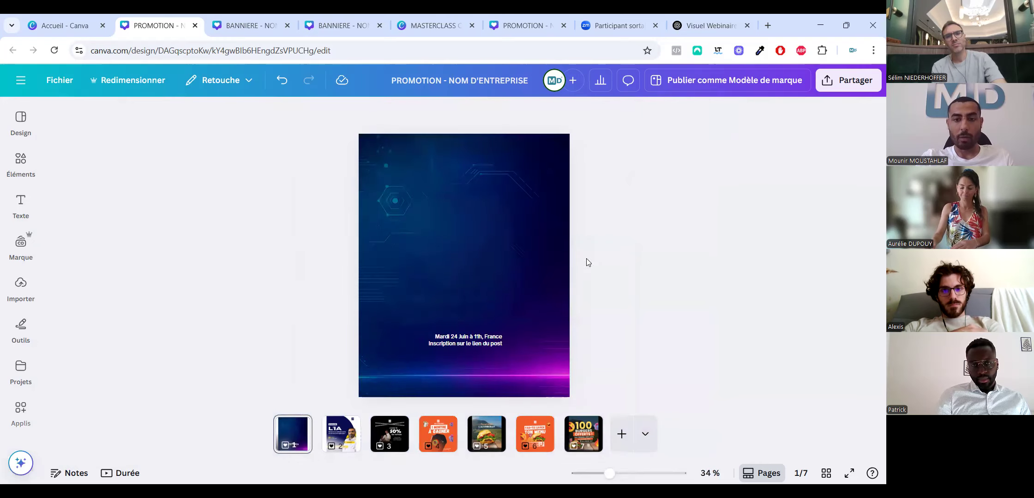
Move the date and registration text up to the page's horizontal centre and centre-align its two lines.
click(498, 342)
mouse_move(529, 315)
mouse_down()
mouse_move(515, 329)
mouse_move(542, 322)
mouse_up()
drag(485, 335, 466, 314)
click(465, 114)
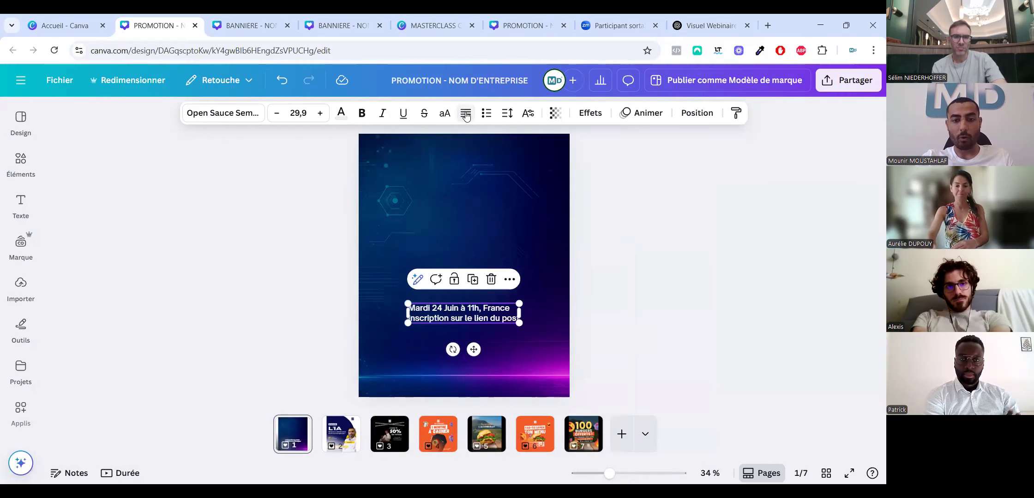
click(466, 113)
Remove the registration line from the date text and place "Inscription sur le lien du post" as a separate text near the page's bottom.
click(286, 303)
click(410, 316)
double_click(422, 317)
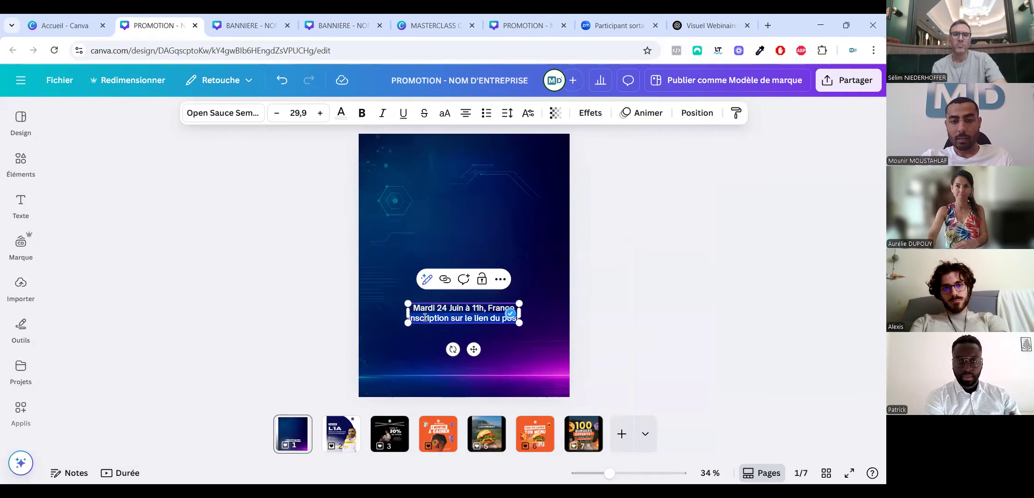
key(BackSpace)
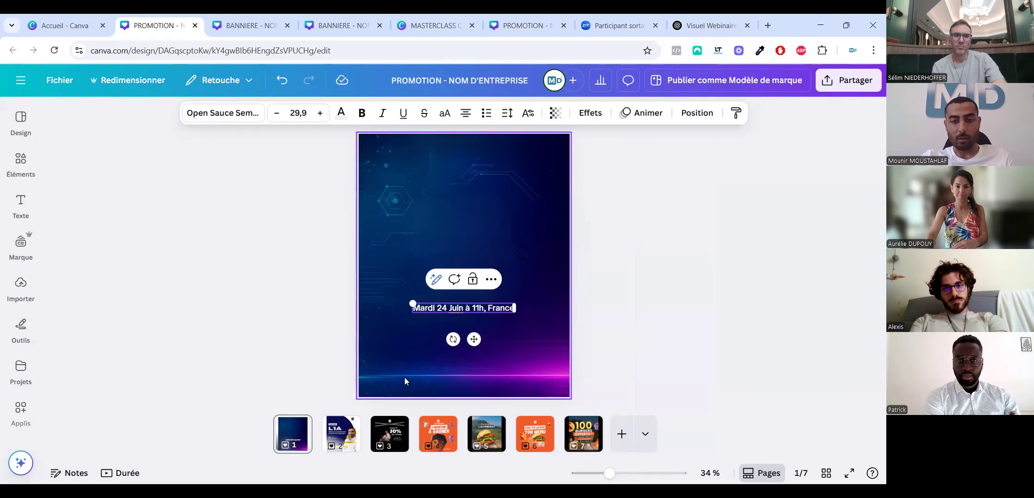
click(457, 276)
text(Inscription sur le lien du post)
drag(466, 286, 463, 385)
click(447, 305)
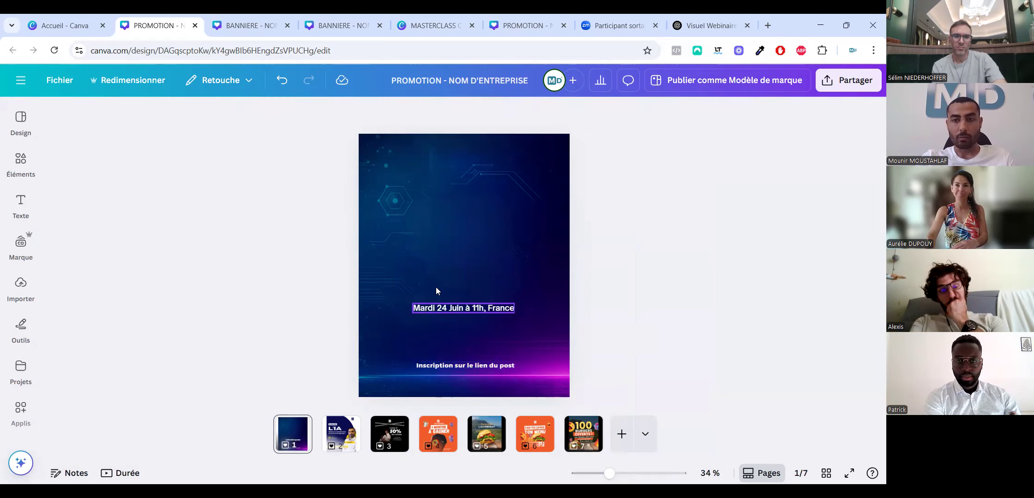
Add the title text "L'IA", enlarge it to size 205 and centre it above the date.
click(418, 259)
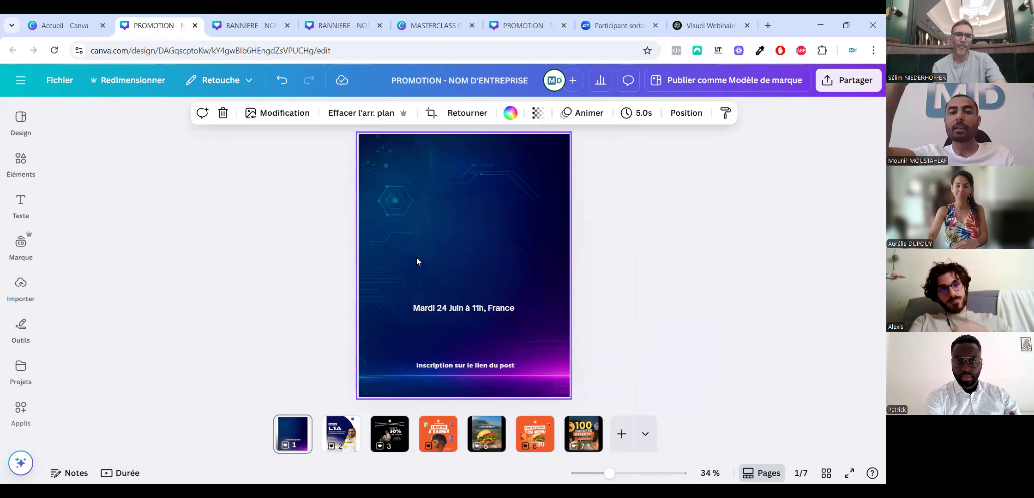
key(t)
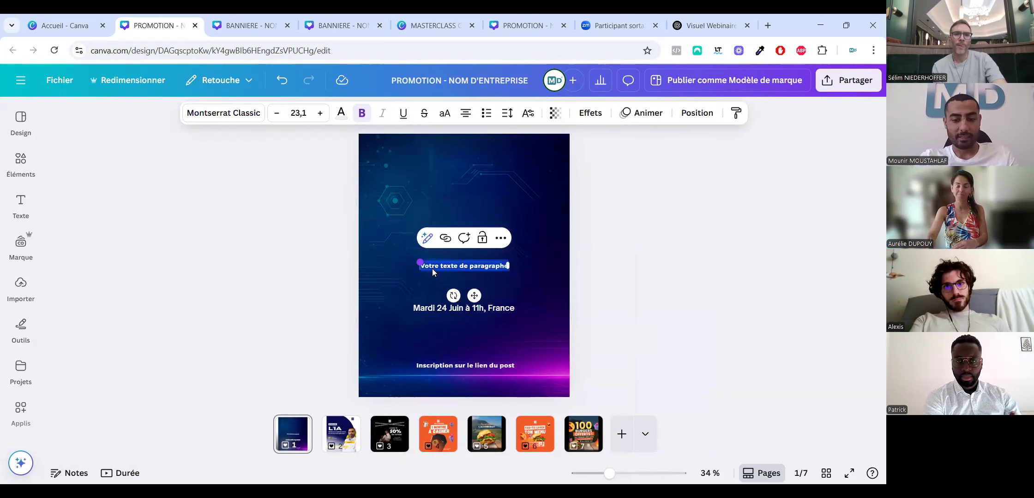
key(BackSpace)
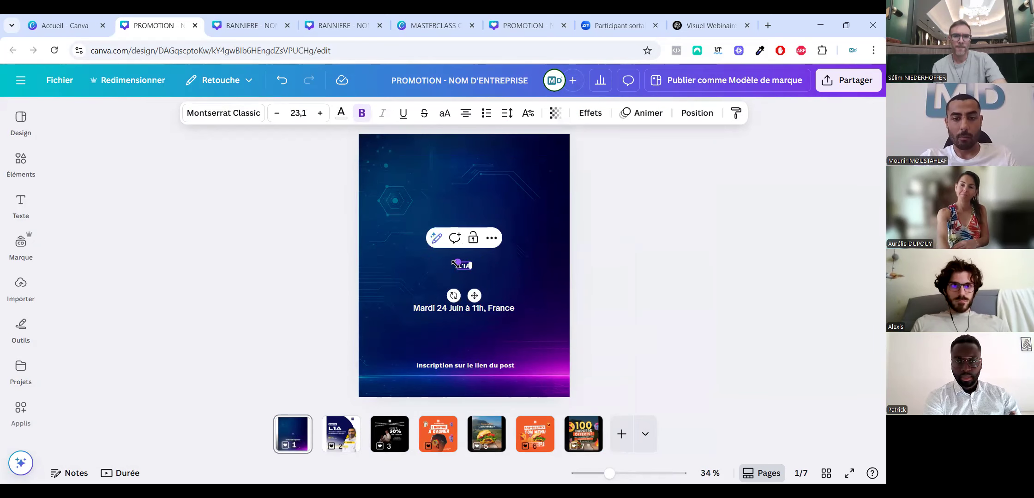
drag(354, 217, 358, 206)
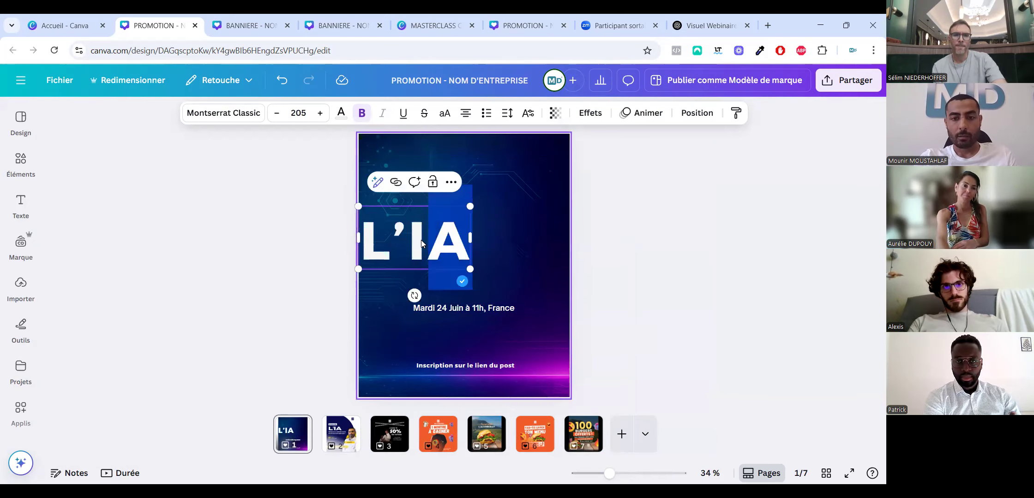
drag(420, 240, 470, 247)
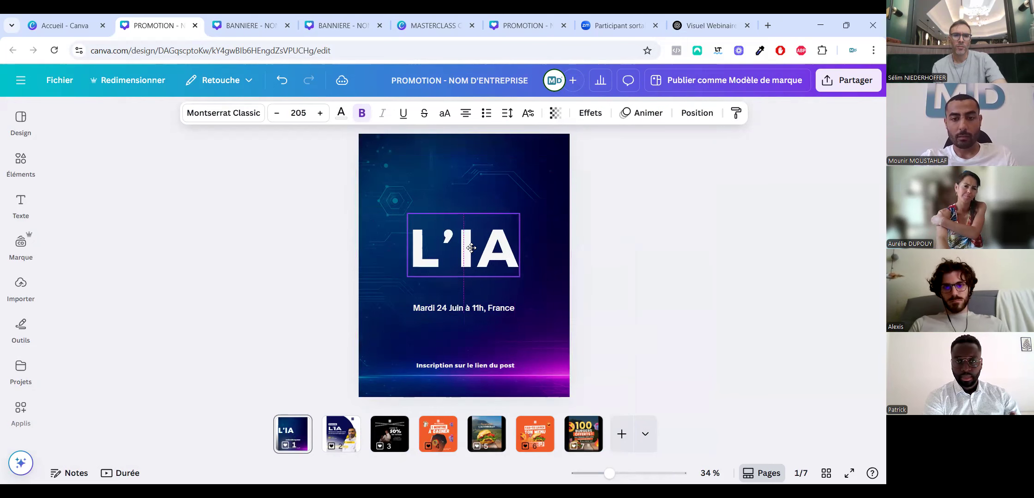
click(302, 309)
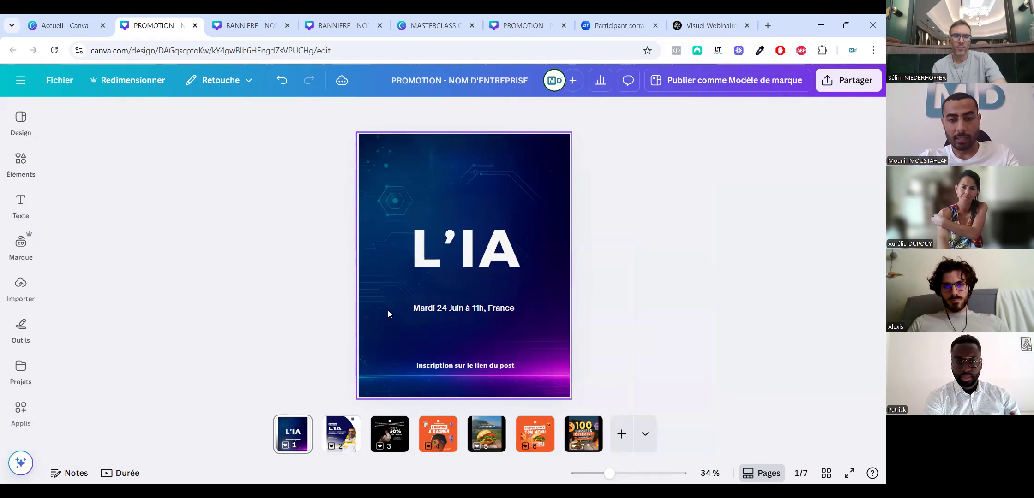
Add the subtitle "MENACE OU OPPORTUNITÉ POUR LE COPYWRITING ?" as a new text just below the "L'IA" title.
key(t)
drag(473, 302, 475, 314)
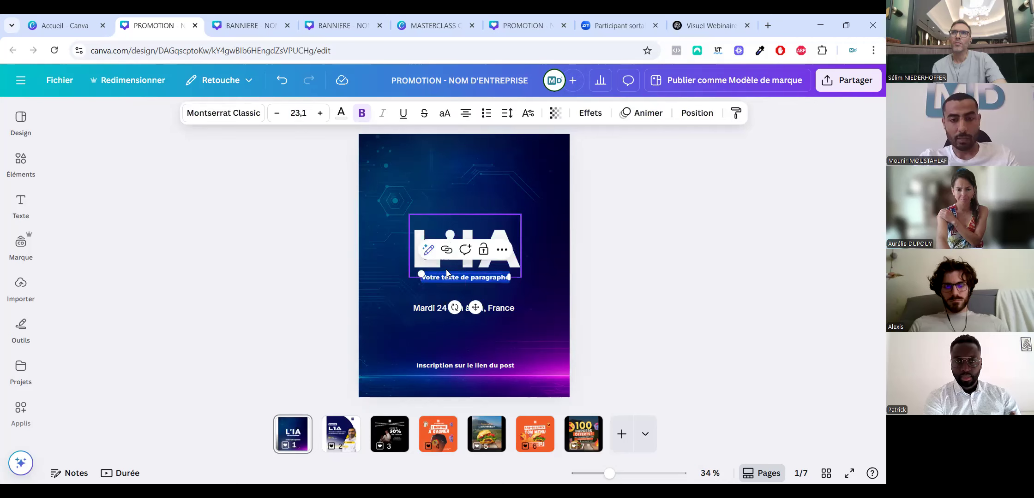
text(MENAC)
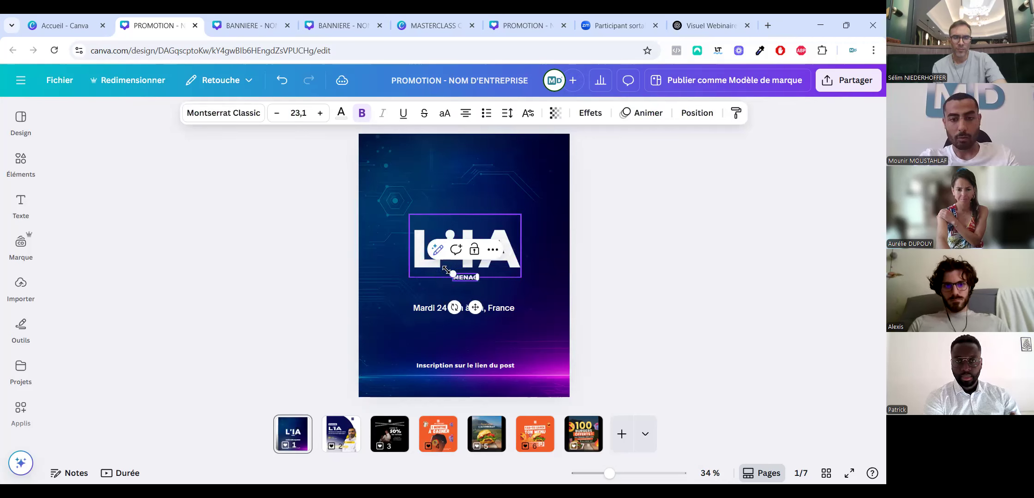
text(E OU OPPORTUNITÉ)
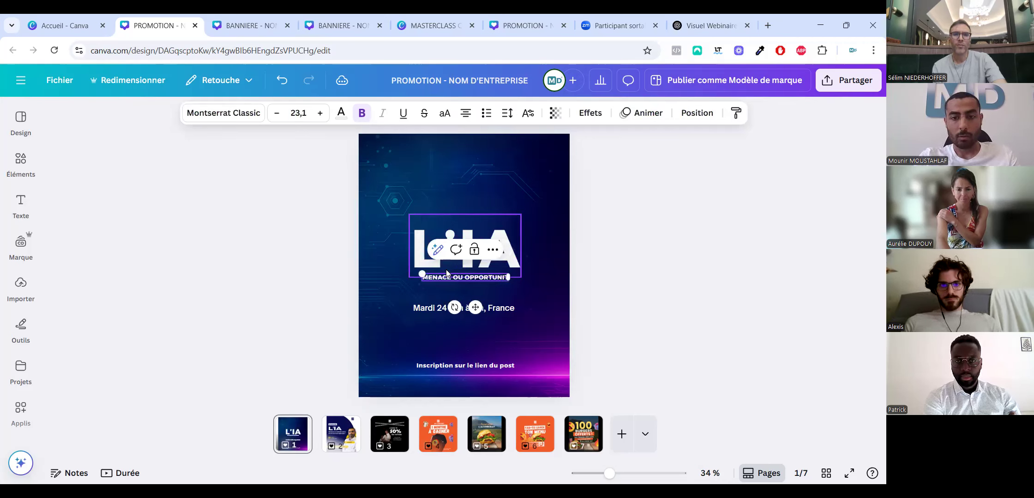
text( POUR LE COM)
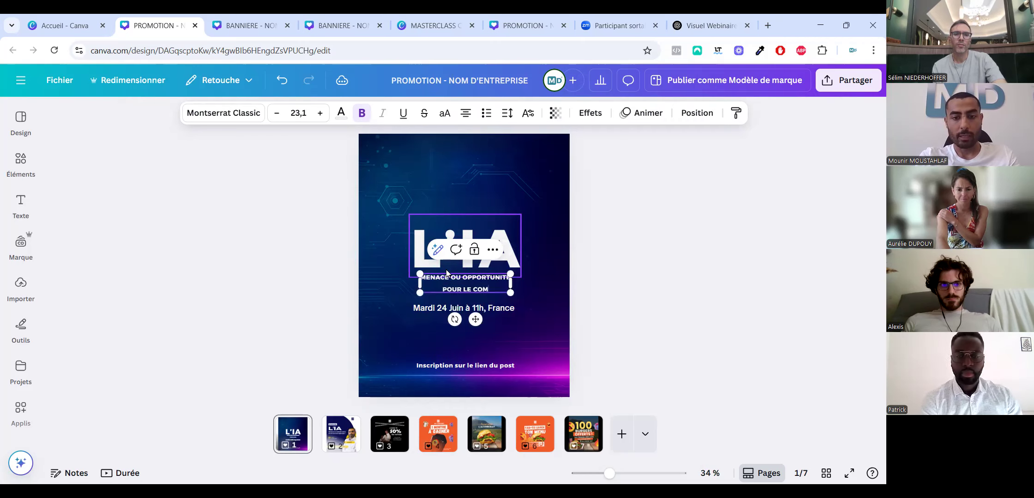
key(BackSpace)
text(PYWRI)
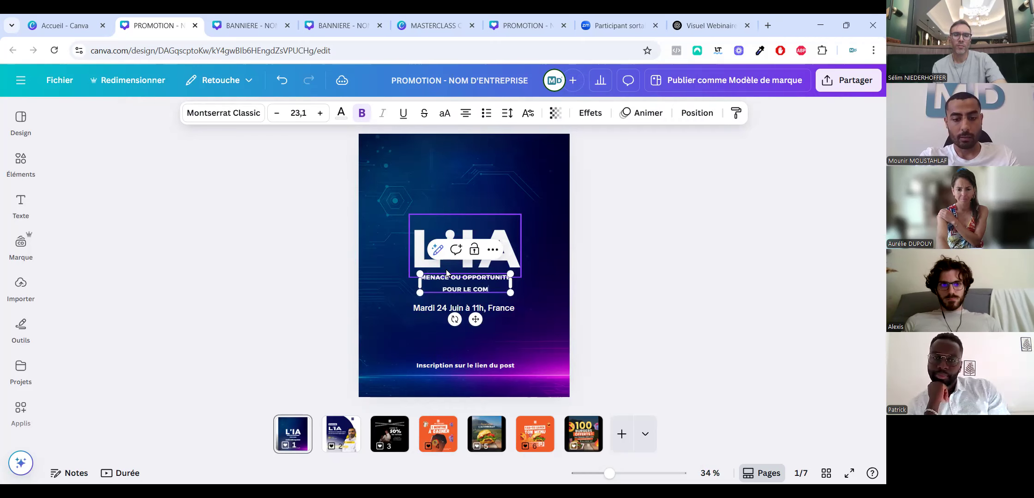
text(TIN ?)
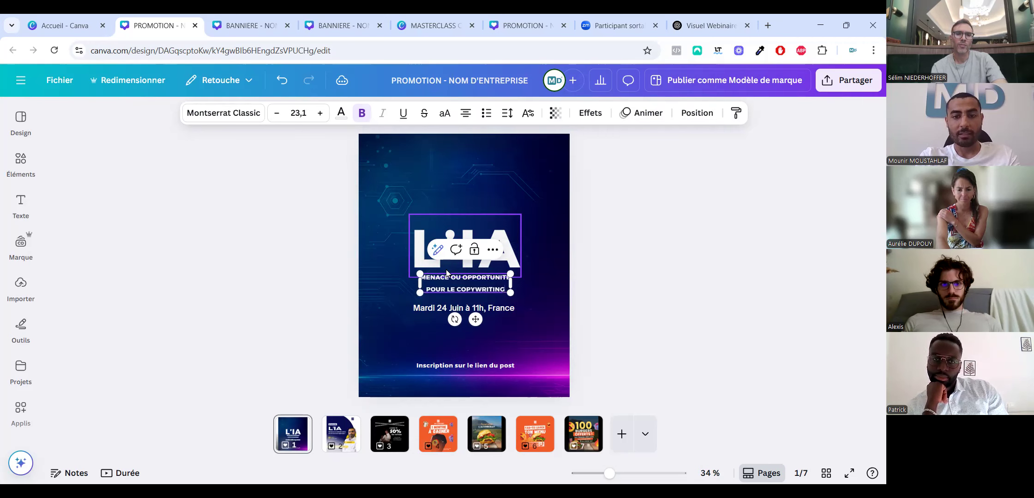
key(Escape)
Enlarge the two-line subtitle under "L'IA" and move the date line down to leave space between them.
drag(435, 349, 388, 300)
click(443, 287)
drag(445, 287, 460, 287)
key(Escape)
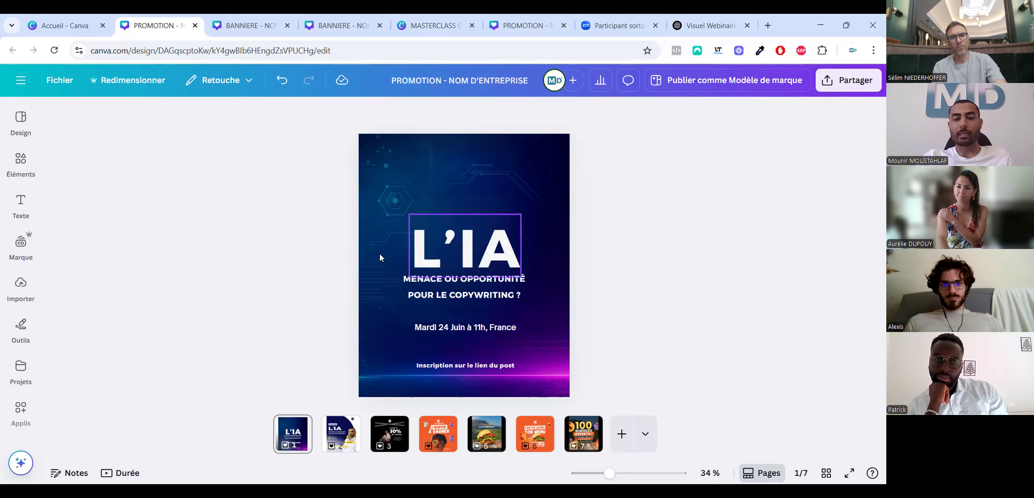
click(444, 329)
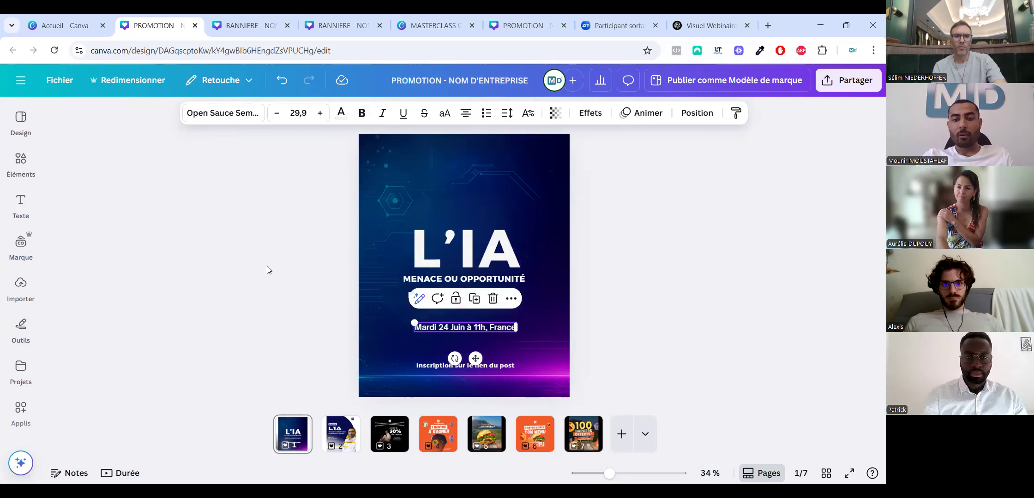
click(269, 270)
Set all the page's texts in uppercase Montserrat Classic and move the registration line down to the bottom margin.
drag(249, 194, 726, 390)
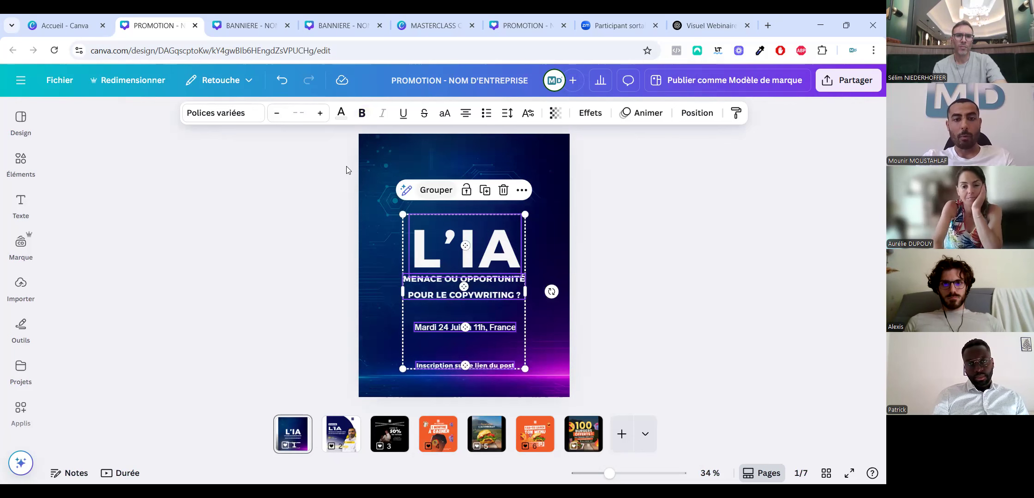
click(237, 112)
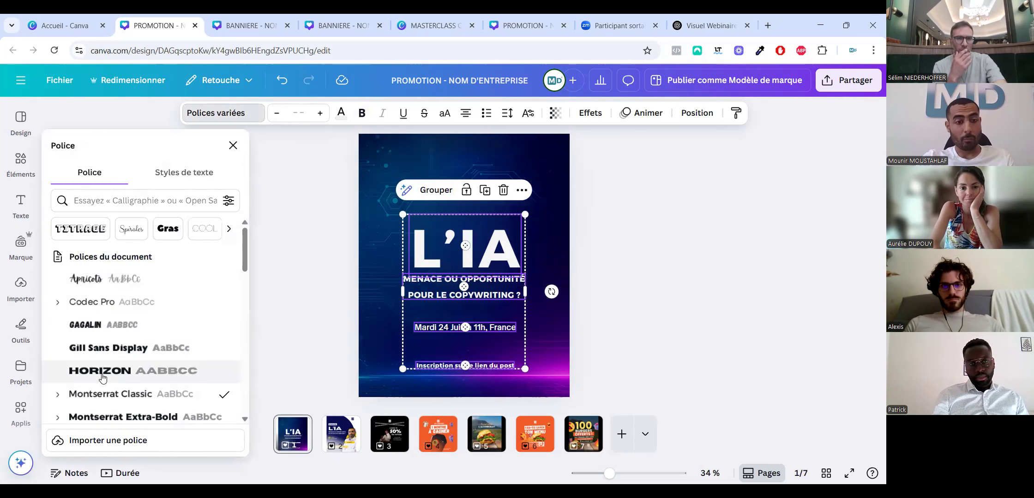
scroll(83, 337, down, 1)
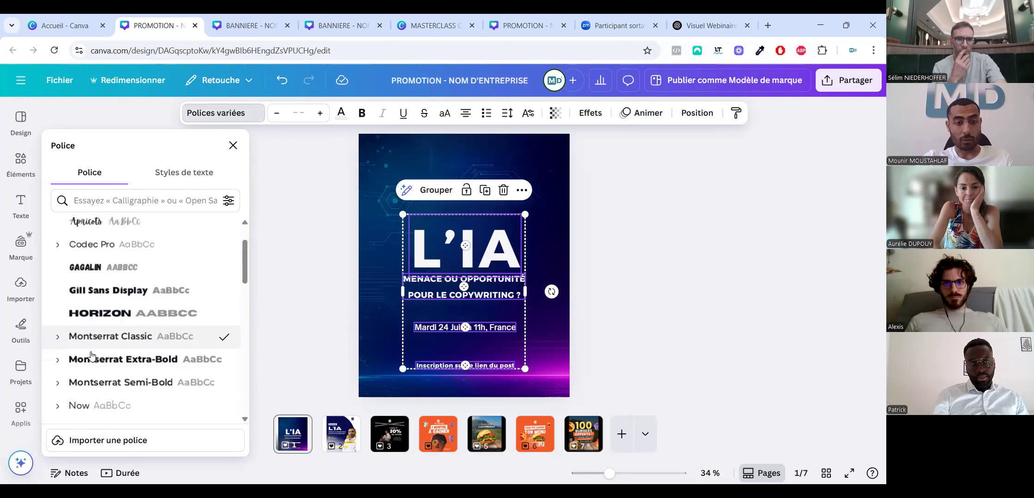
click(95, 342)
scroll(199, 300, down, 1)
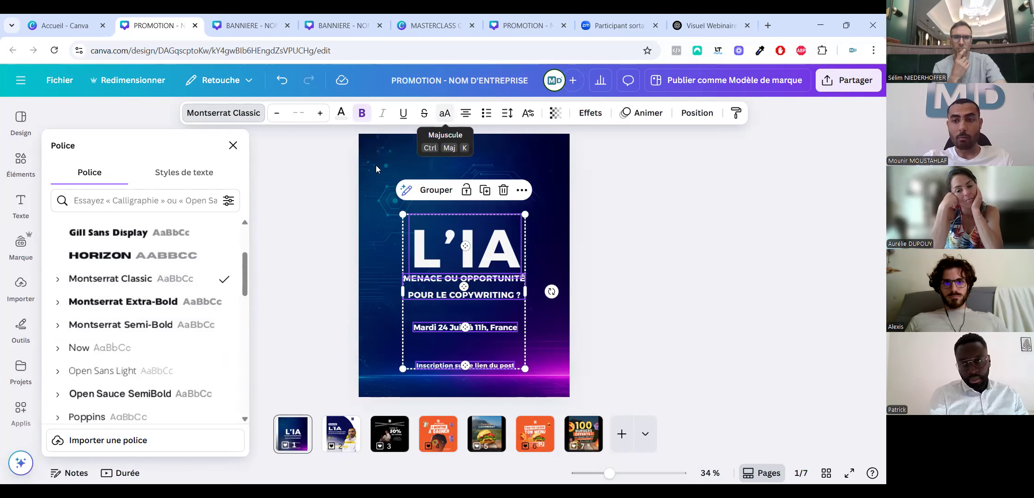
click(442, 120)
click(326, 203)
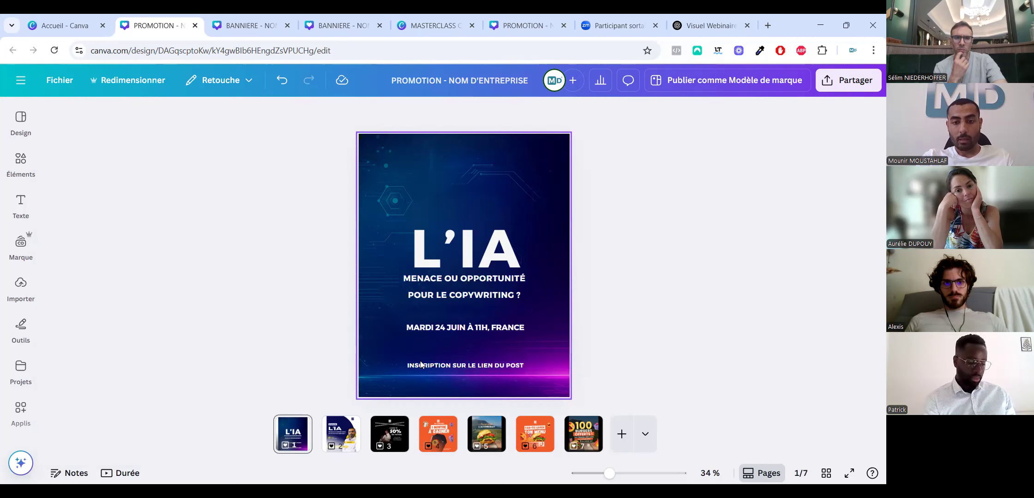
drag(452, 365, 452, 377)
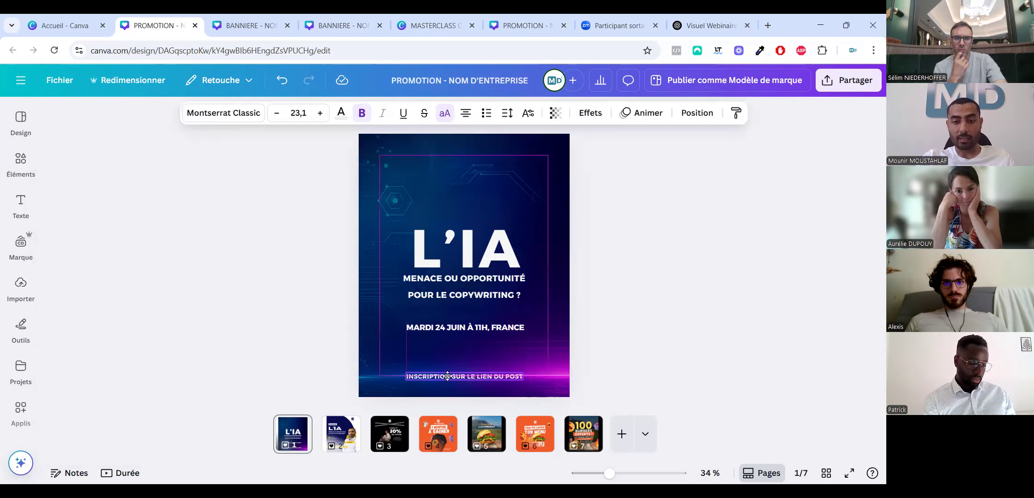
click(304, 324)
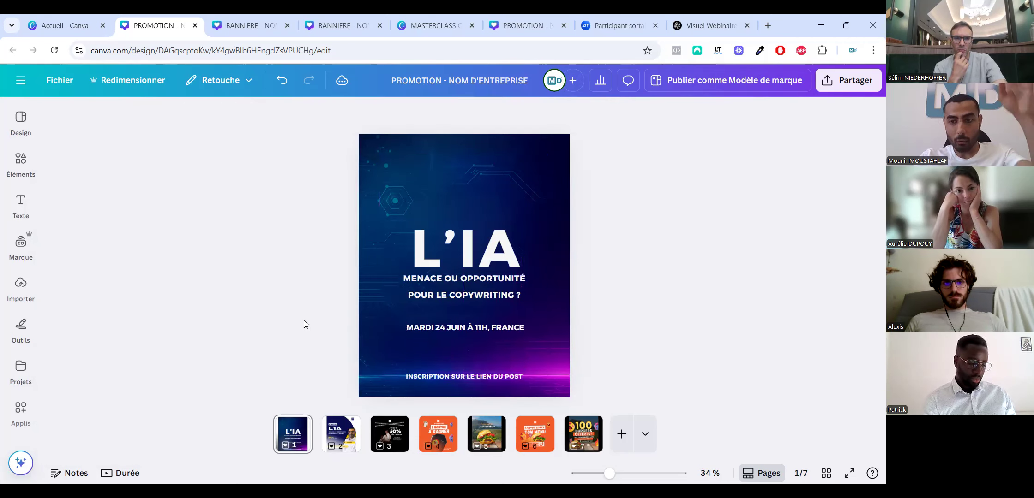
key(Tab)
click(286, 255)
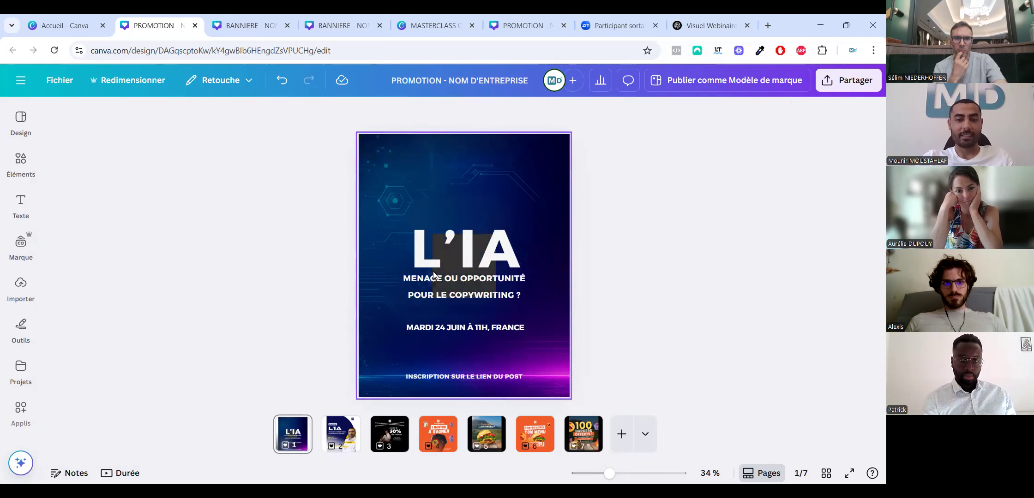
key(ctrl+z)
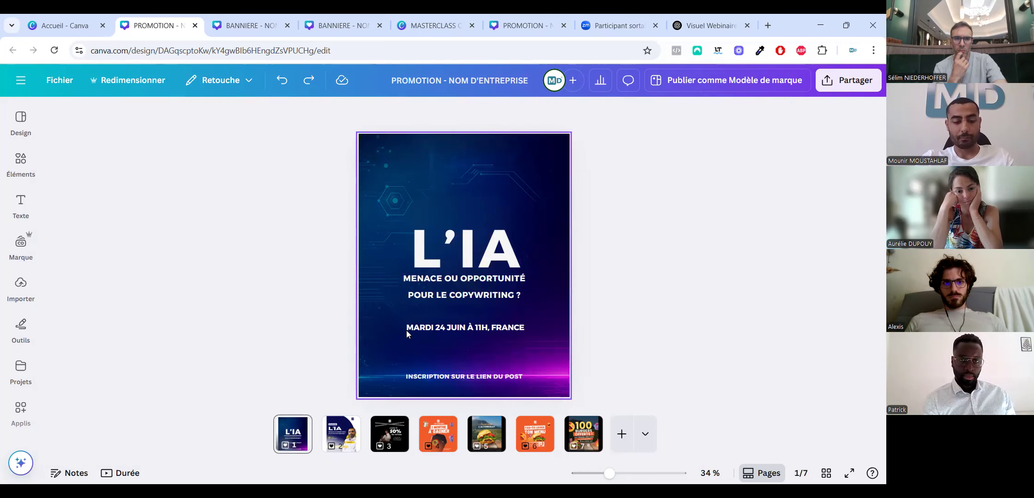
Add a rectangle wider than the page, colour it white from the MOUNIR DIGITAL brand colours and place it as a band along the page's bottom.
drag(462, 233, 630, 386)
click(210, 113)
click(64, 373)
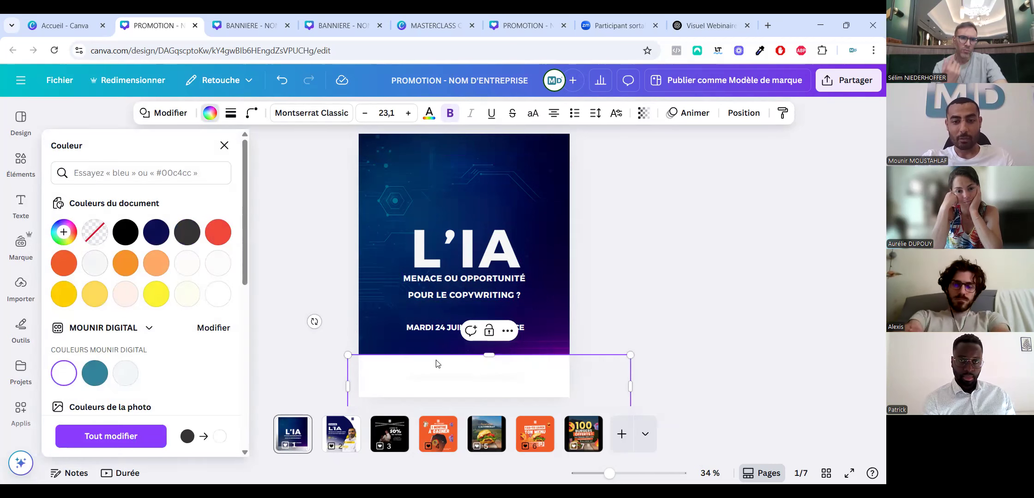
drag(437, 365, 438, 373)
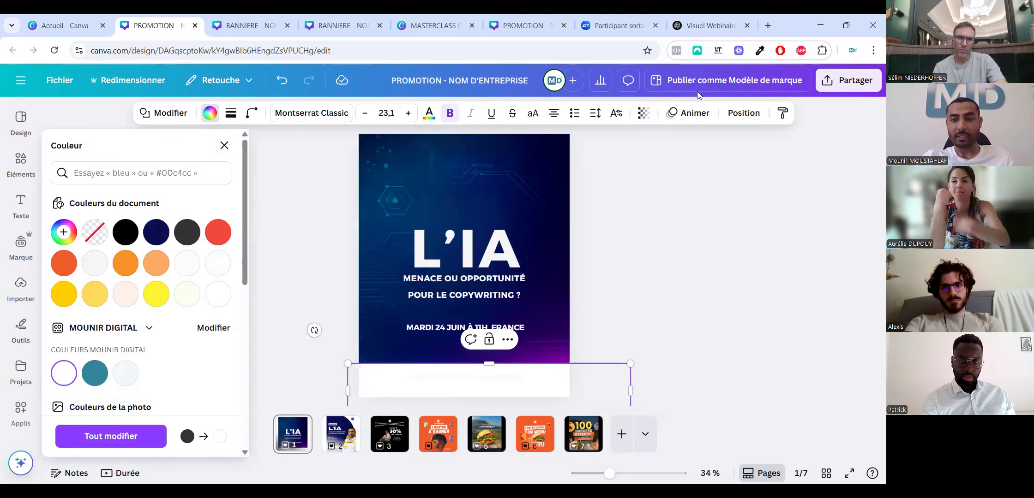
Colour the registration text on the white band navy blue from the document colours.
click(743, 115)
click(411, 376)
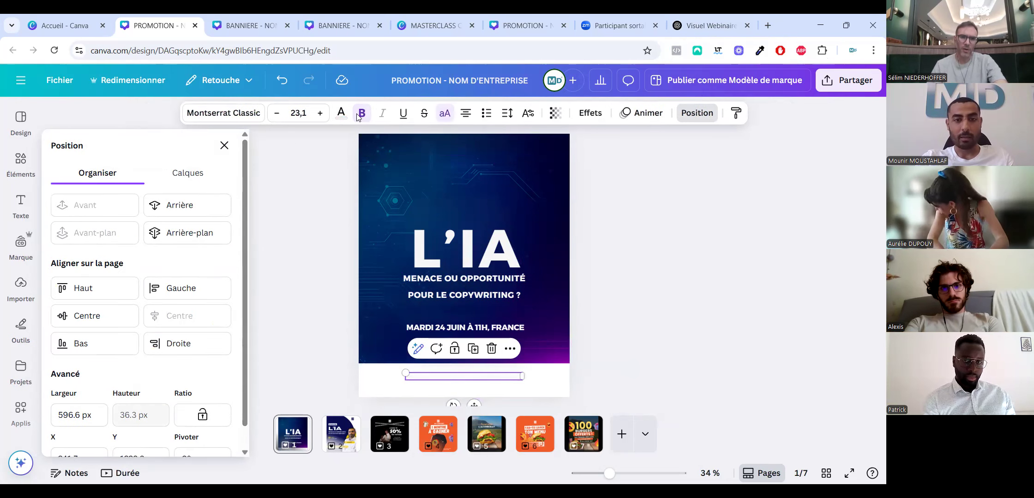
click(342, 114)
click(126, 232)
drag(405, 374, 349, 367)
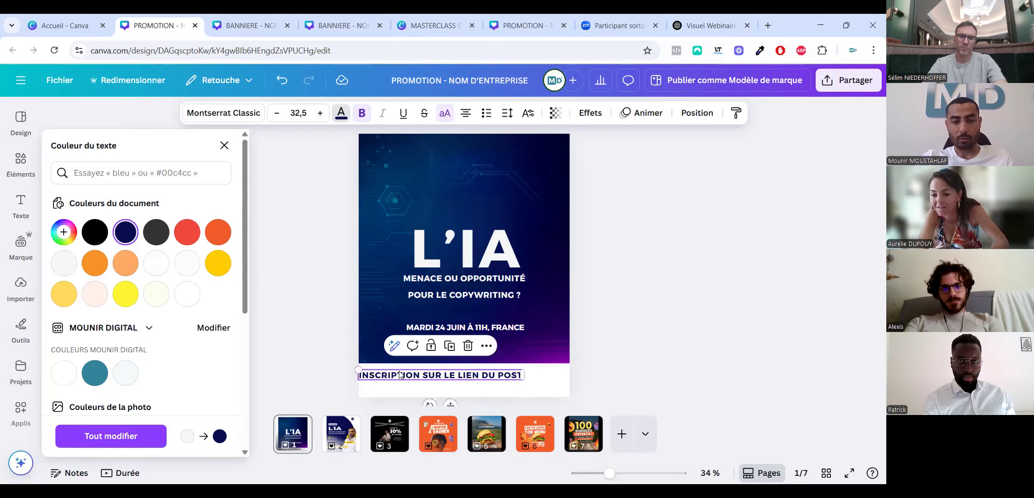
key(ctrl+z)
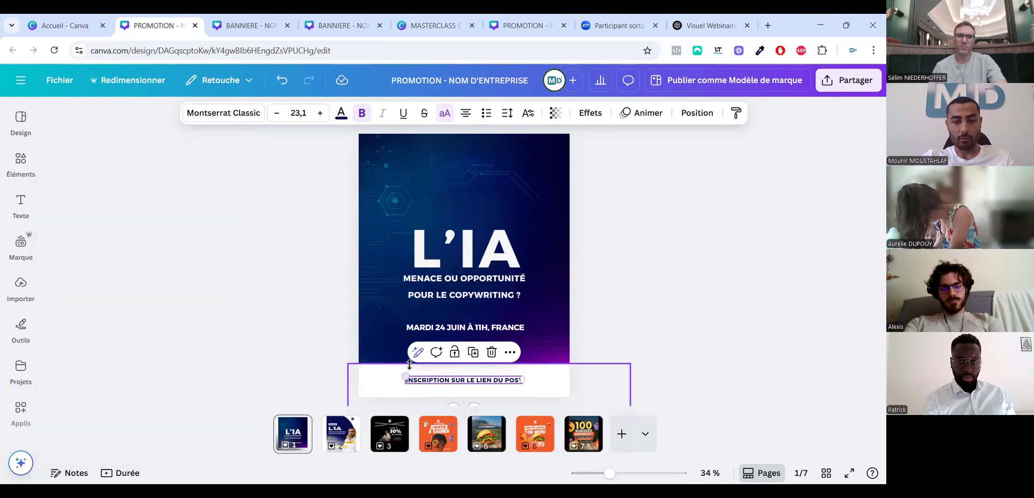
Reduce the height of the white bottom band and centre the registration text within it.
click(409, 366)
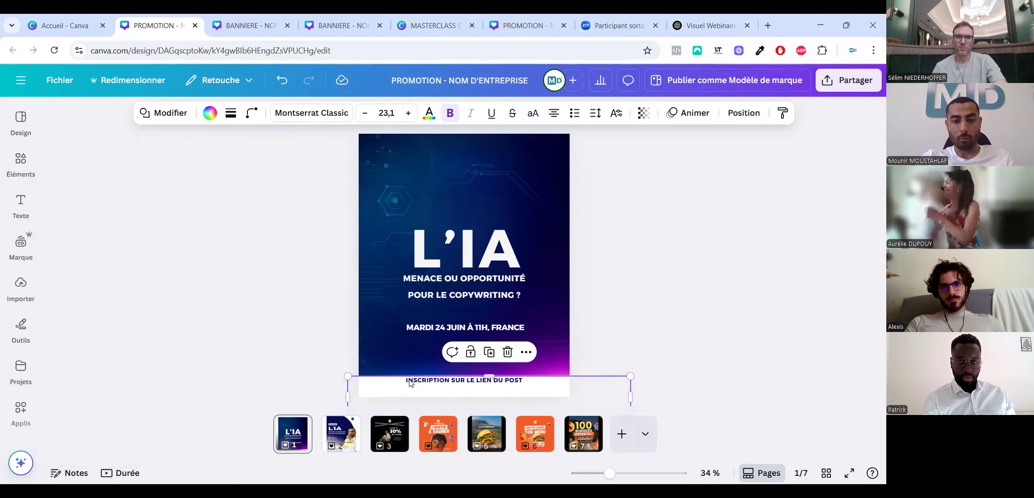
click(409, 383)
drag(410, 383, 409, 385)
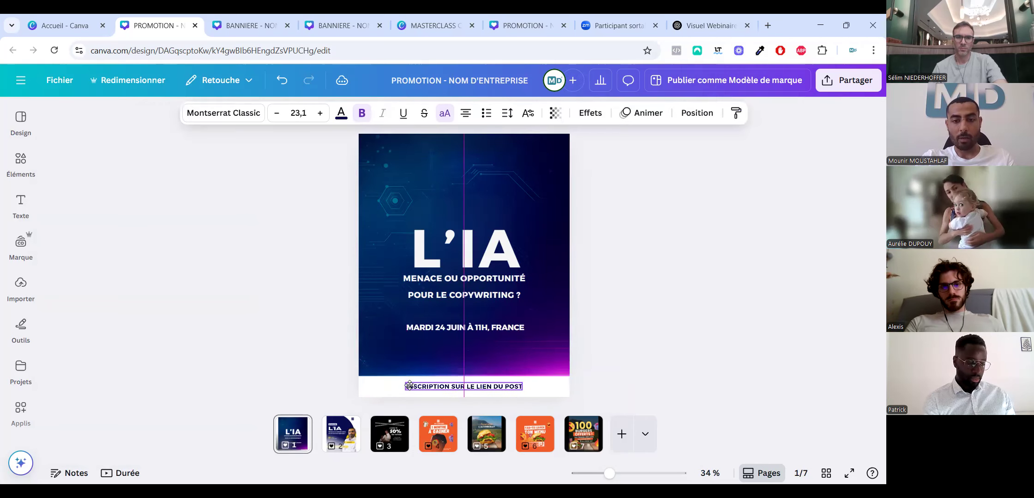
Tighten the line spacing of the two-line subtitle under "L'IA".
drag(353, 217, 480, 305)
click(431, 286)
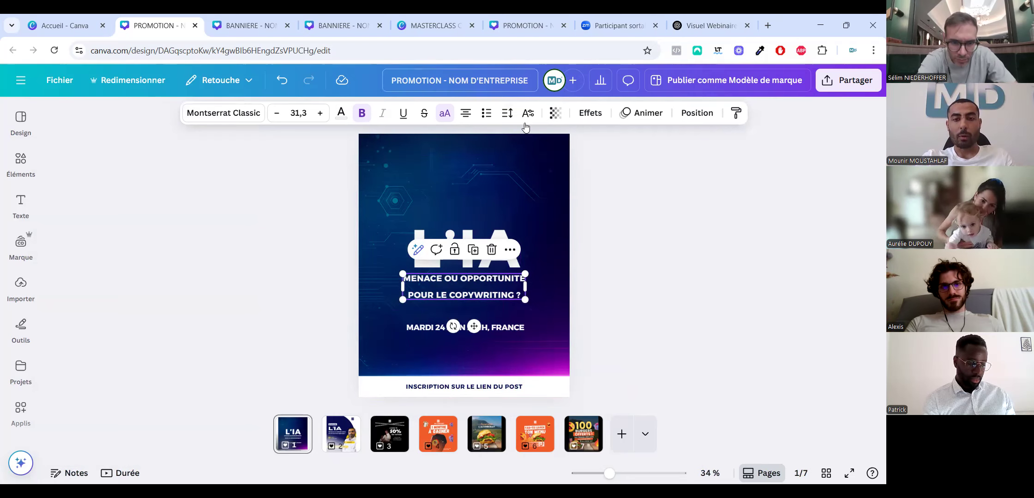
click(508, 113)
drag(513, 200, 481, 204)
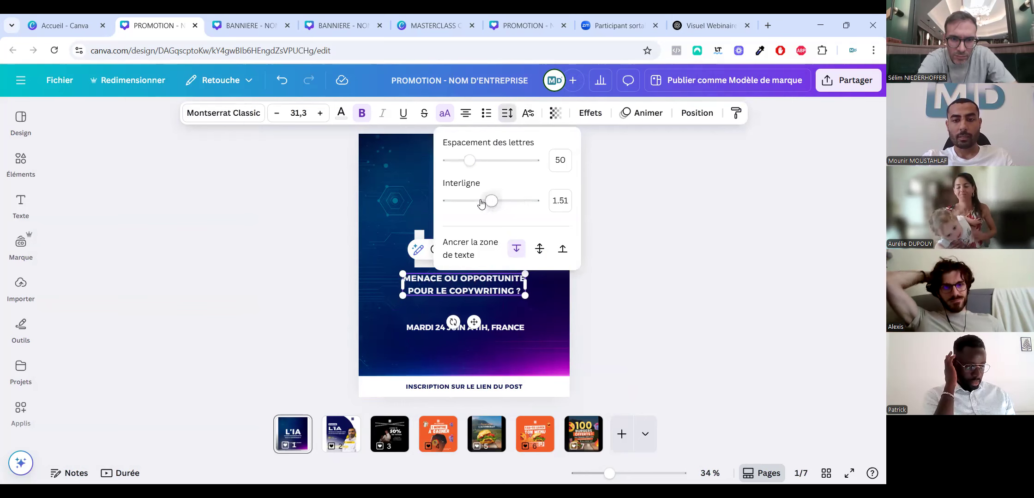
click(317, 222)
Group the "L'IA" title with its subtitle, enlarge the group and centre it across the page.
drag(549, 274, 549, 275)
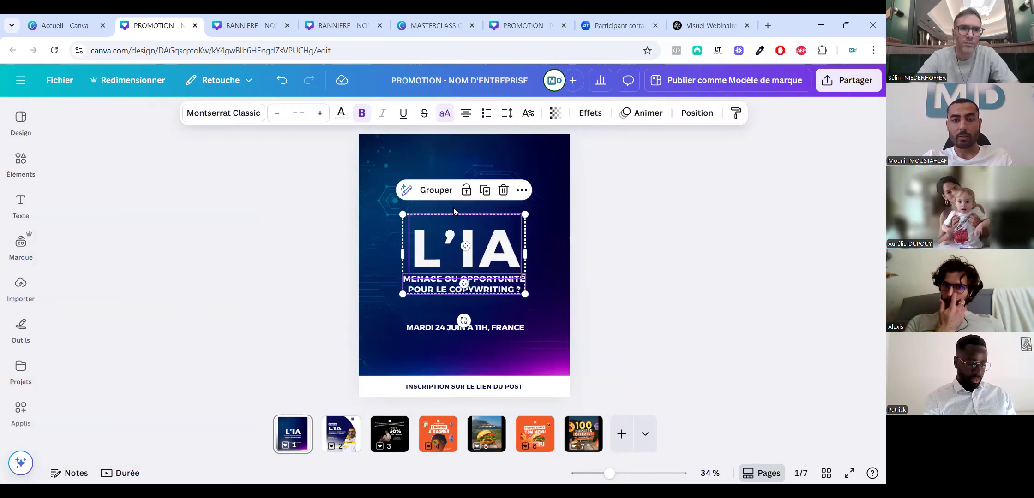
click(437, 189)
click(698, 114)
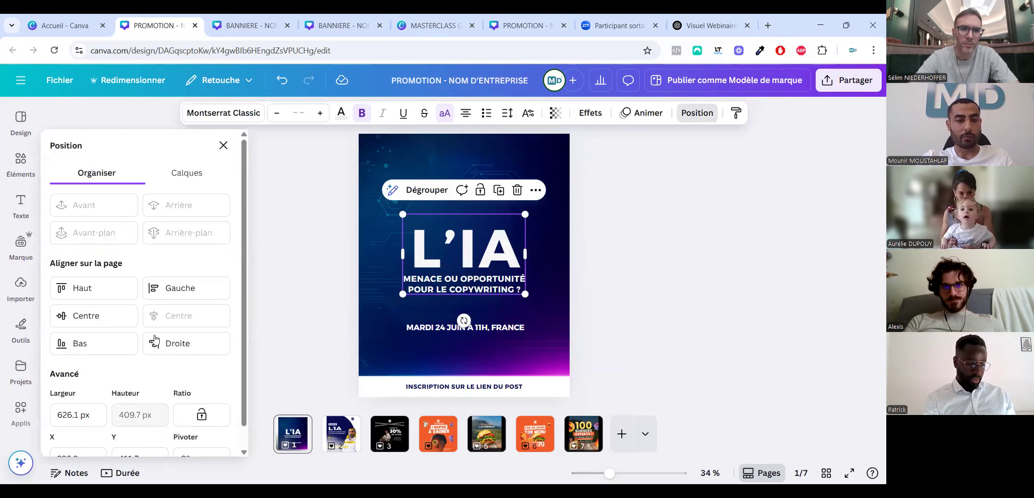
drag(402, 214, 374, 195)
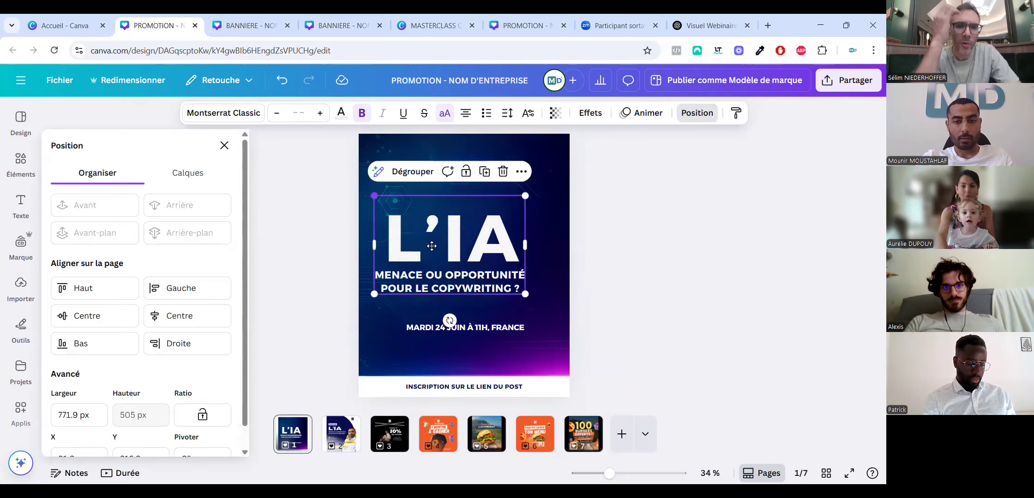
drag(427, 252, 441, 249)
key(Escape)
key(Escape)
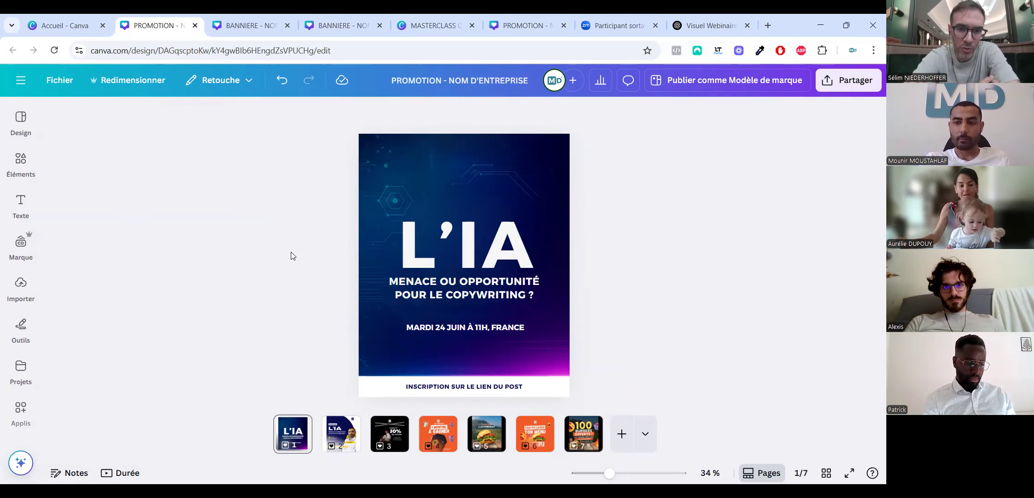
Ungroup the "L'IA" title and its subtitle.
click(498, 217)
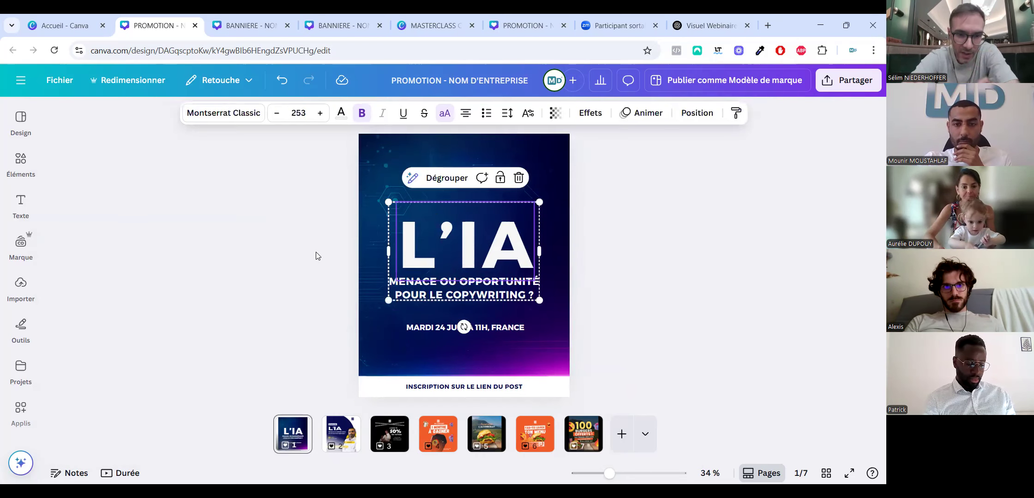
key(ctrl+shift+g)
click(325, 264)
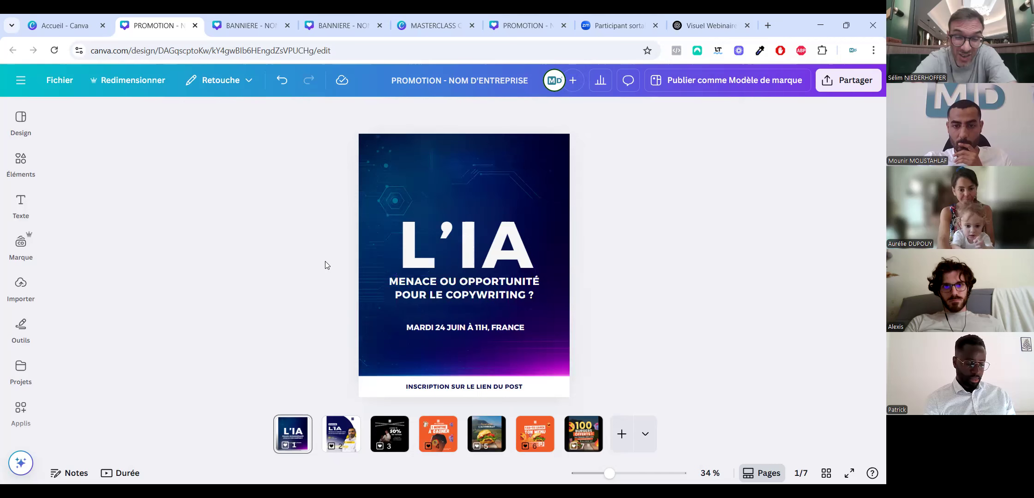
Enlarge the date line to about the subtitle's width and centre it horizontally on the page.
click(468, 326)
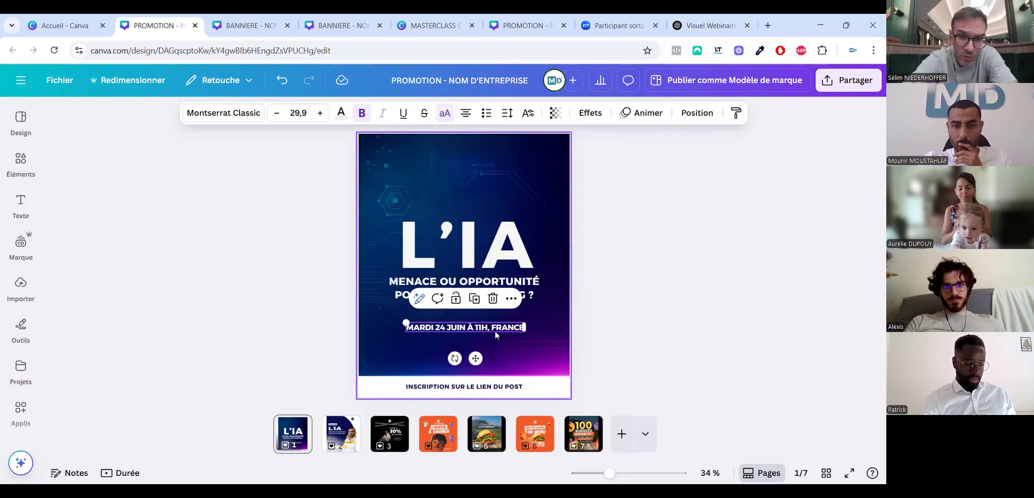
drag(546, 313, 549, 320)
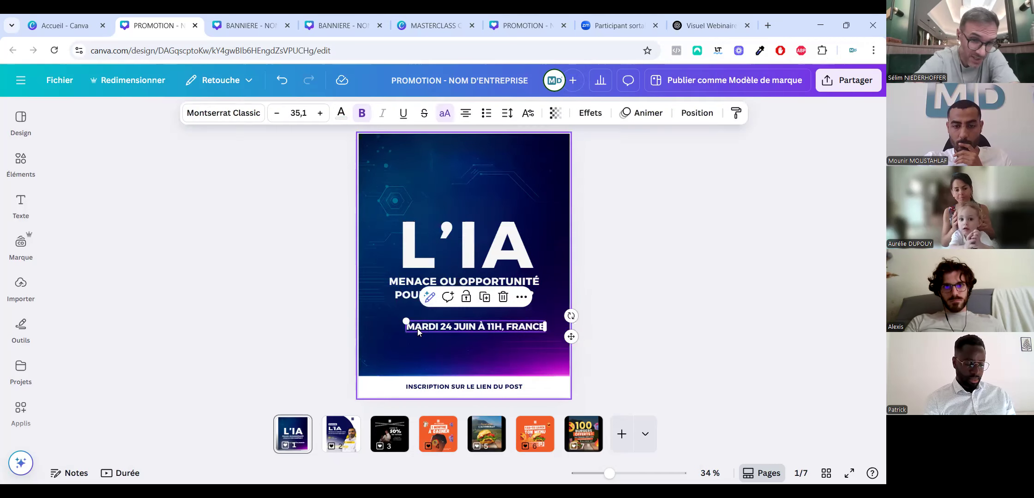
drag(404, 339, 424, 331)
drag(359, 309, 365, 300)
double_click(370, 296)
click(304, 237)
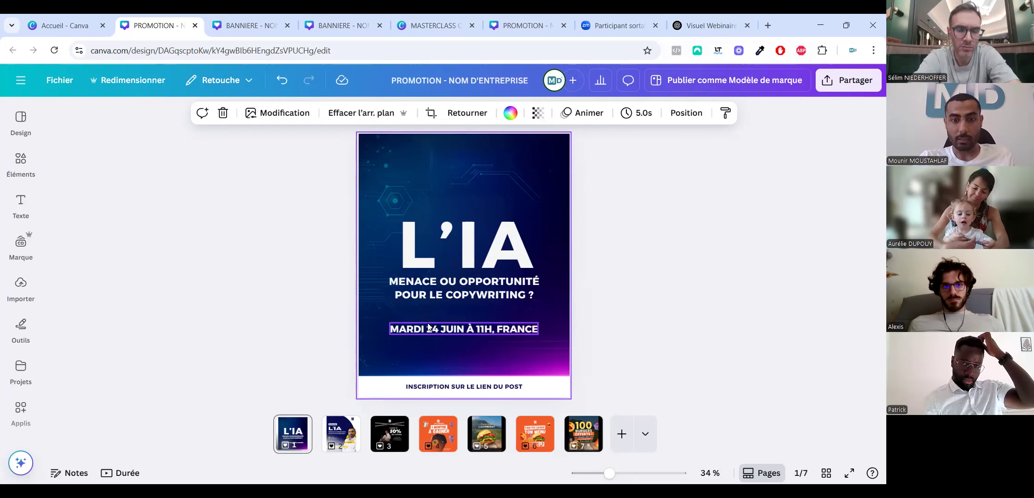
Nudge the subtitle slightly up towards "L'IA" and try a tighter line spacing of 1.15.
click(414, 284)
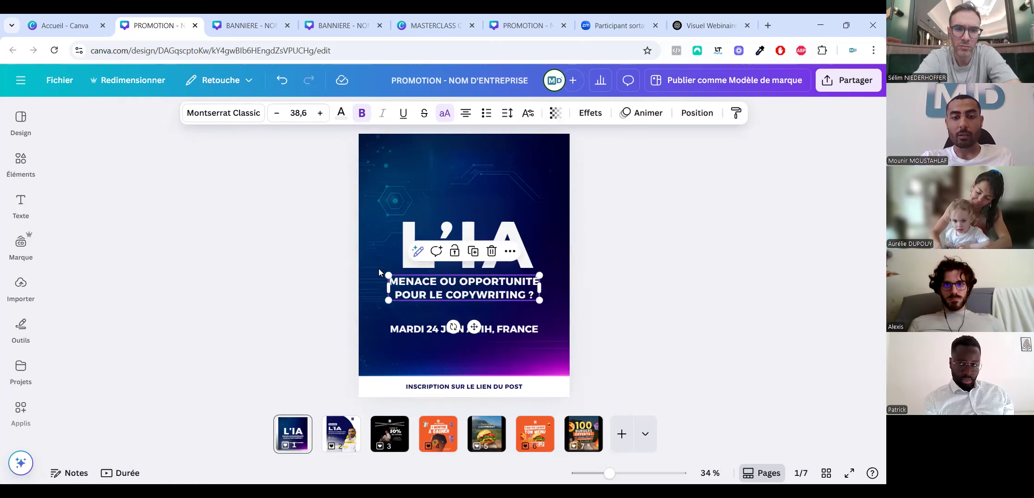
click(412, 295)
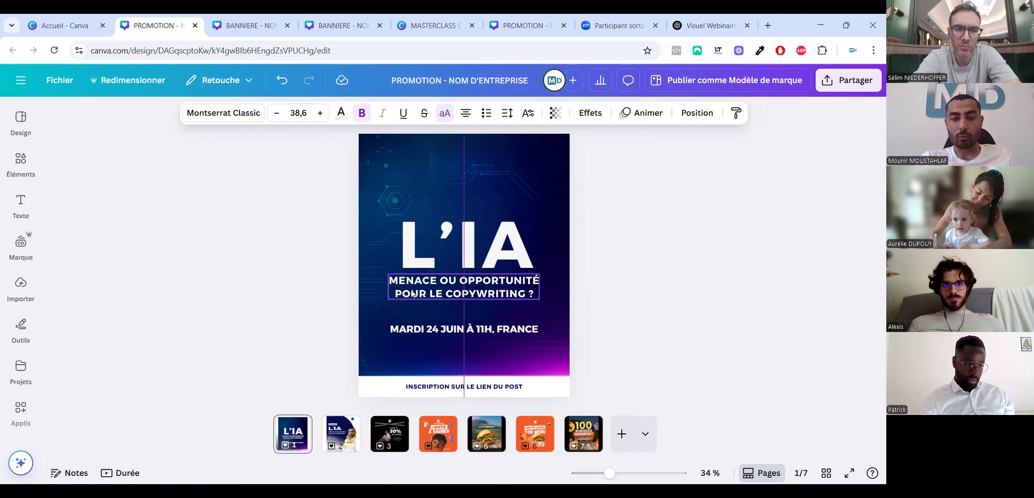
click(507, 113)
mouse_move(482, 201)
mouse_down()
mouse_move(491, 205)
mouse_move(472, 203)
mouse_up()
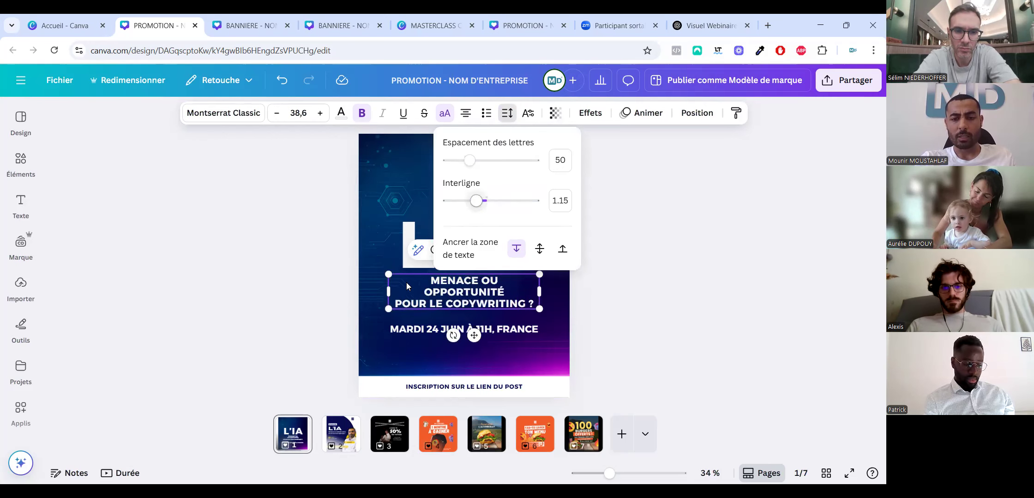
click(411, 307)
key(ctrl+z)
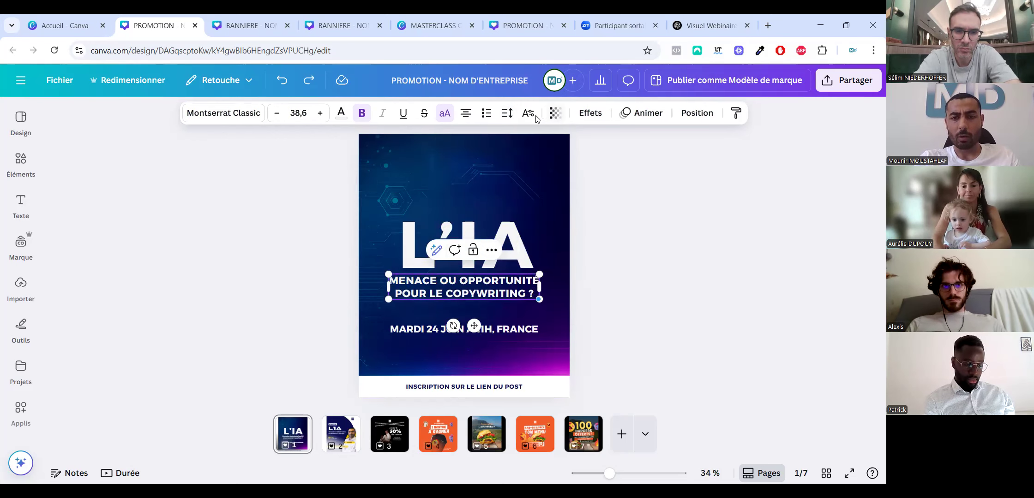
Set the subtitle's line spacing to 1.17 and widen its text box so it fits on two lines.
click(507, 113)
drag(483, 201, 490, 201)
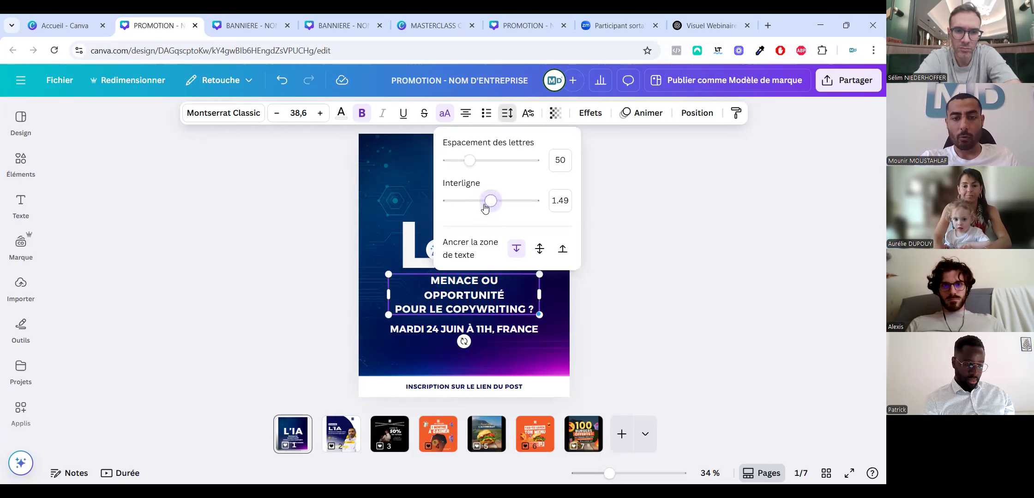
click(477, 213)
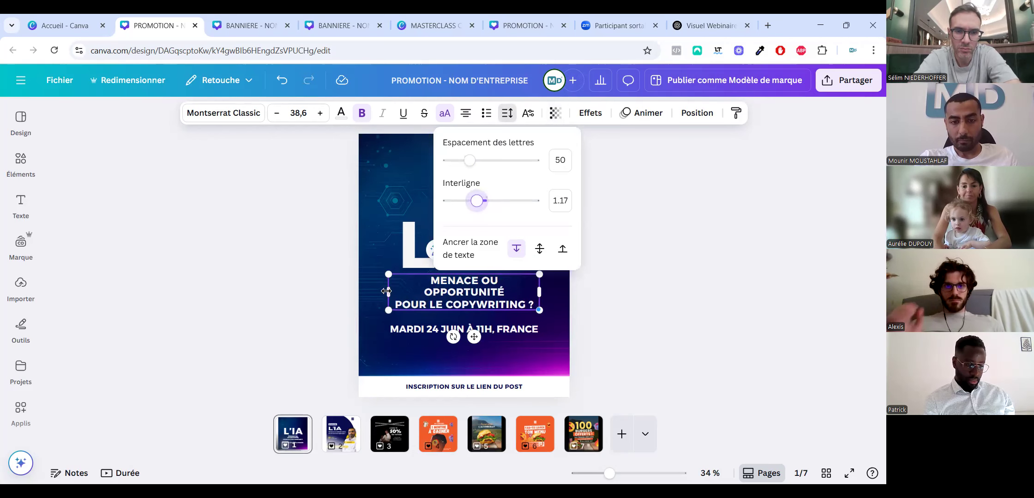
drag(388, 294, 377, 292)
click(457, 243)
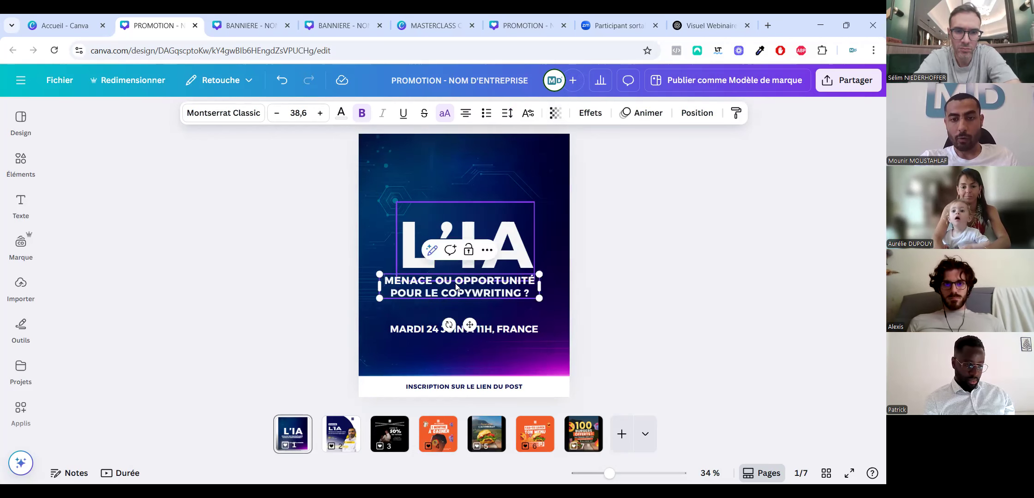
click(312, 265)
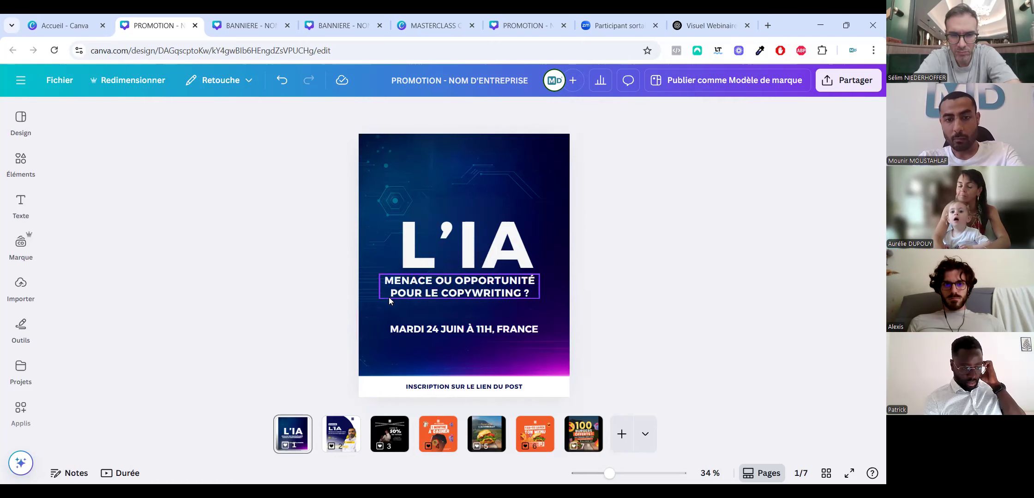
Loosen the subtitle's line spacing and recentre the widened text box on the page.
click(450, 292)
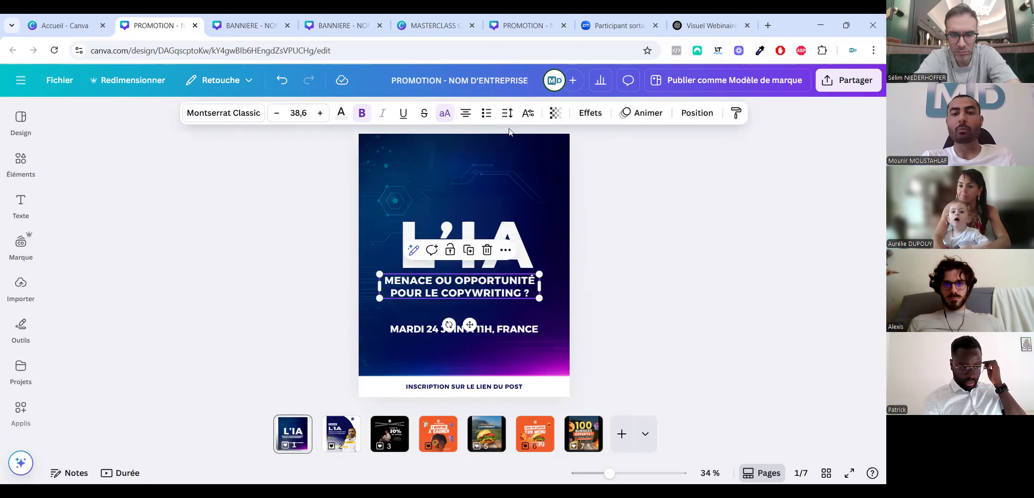
click(507, 113)
drag(487, 210, 493, 210)
click(574, 302)
drag(470, 292, 474, 292)
click(478, 222)
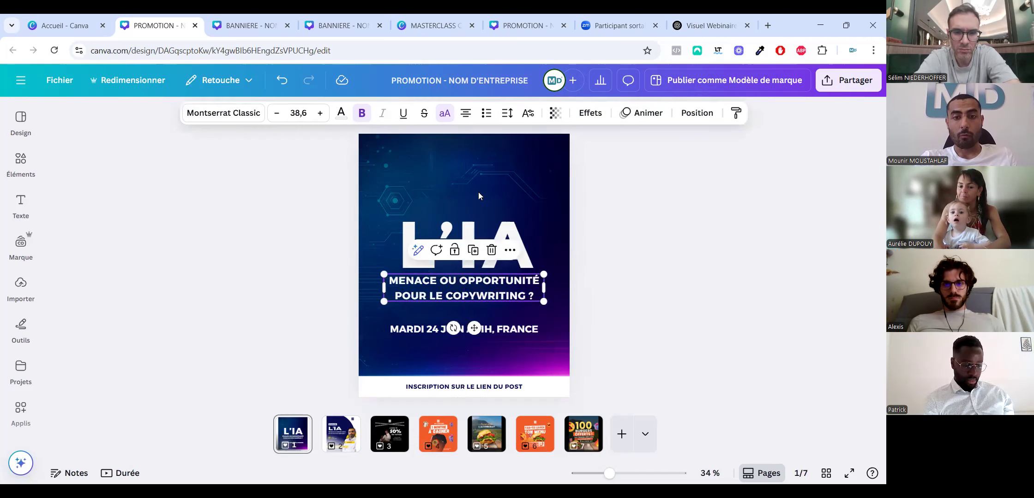
key(Escape)
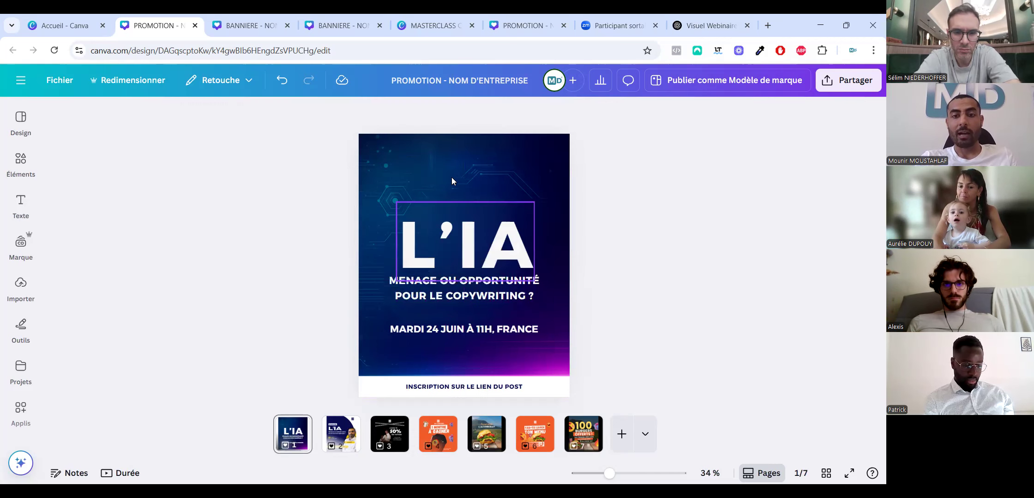
click(446, 326)
key(ctrl+z)
key(Escape)
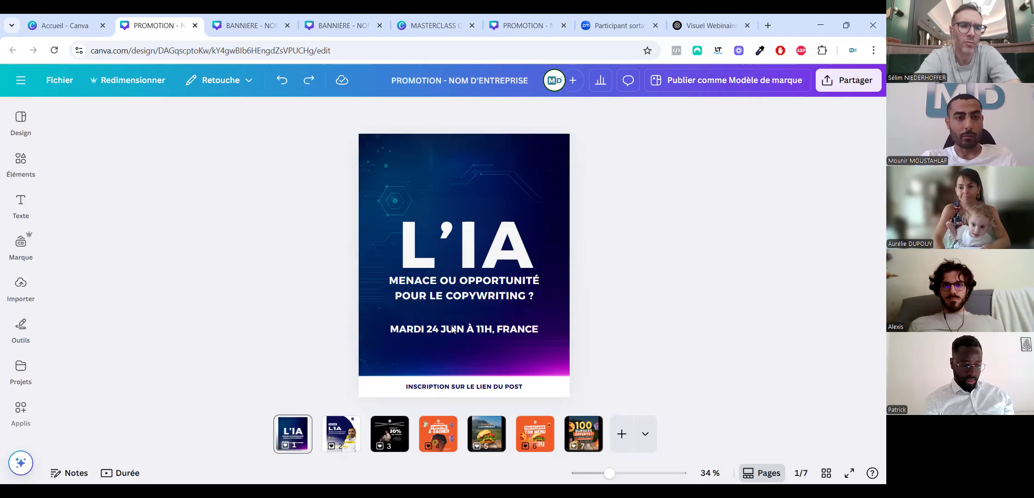
Copy a LOGO placeholder from the YouTube banner design into the webinar visual and centre it above the "L'IA" title.
key(ctrl+Tab)
key(ctrl+Tab)
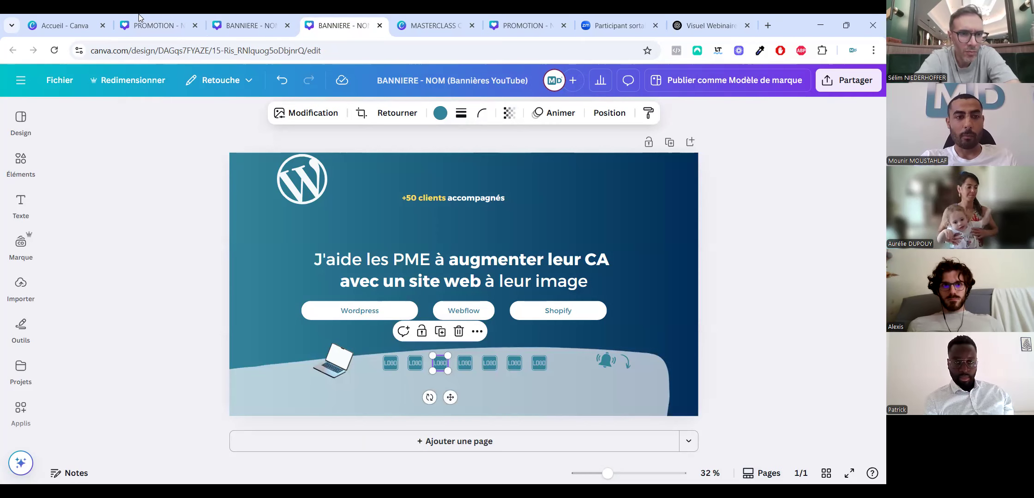
key(ctrl+2)
key(ctrl+v)
drag(436, 184, 458, 183)
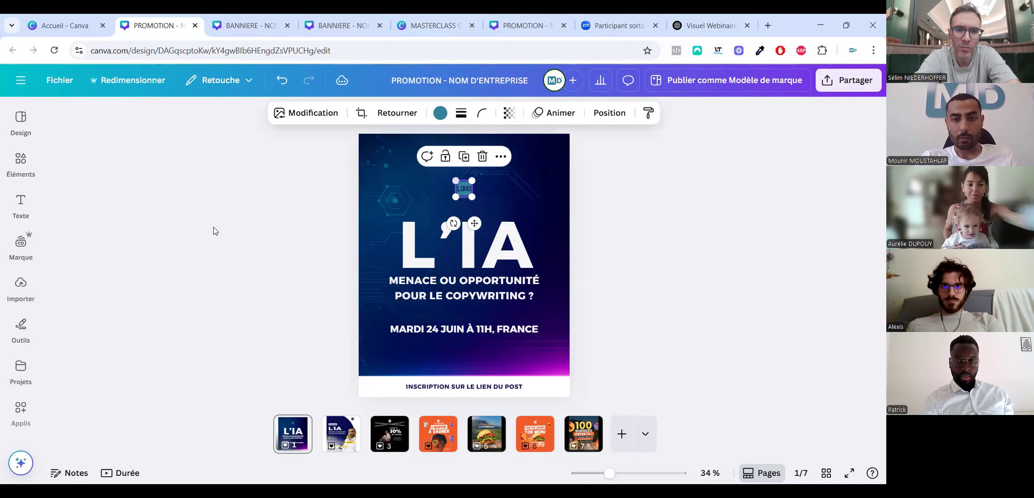
Colour the LOGO placeholder white from the MOUNIR DIGITAL brand colours and enlarge it.
click(64, 346)
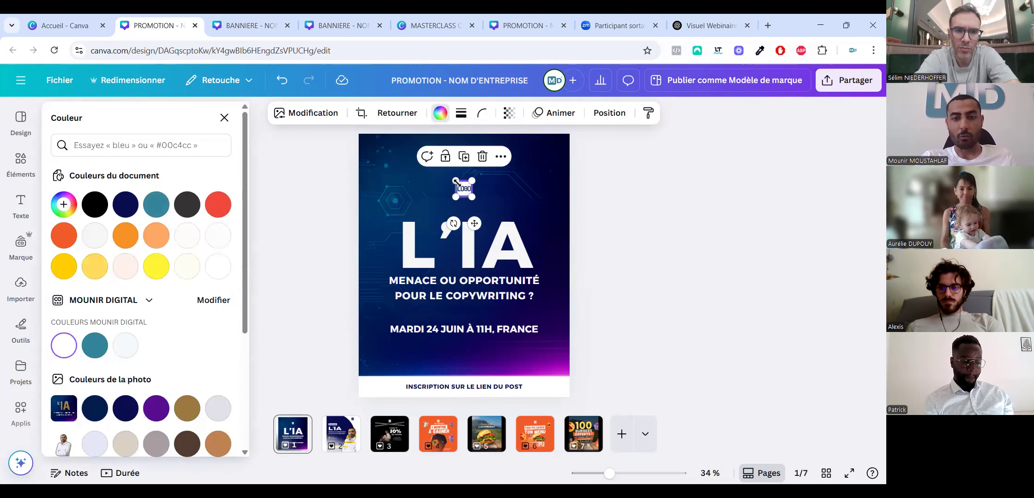
double_click(368, 215)
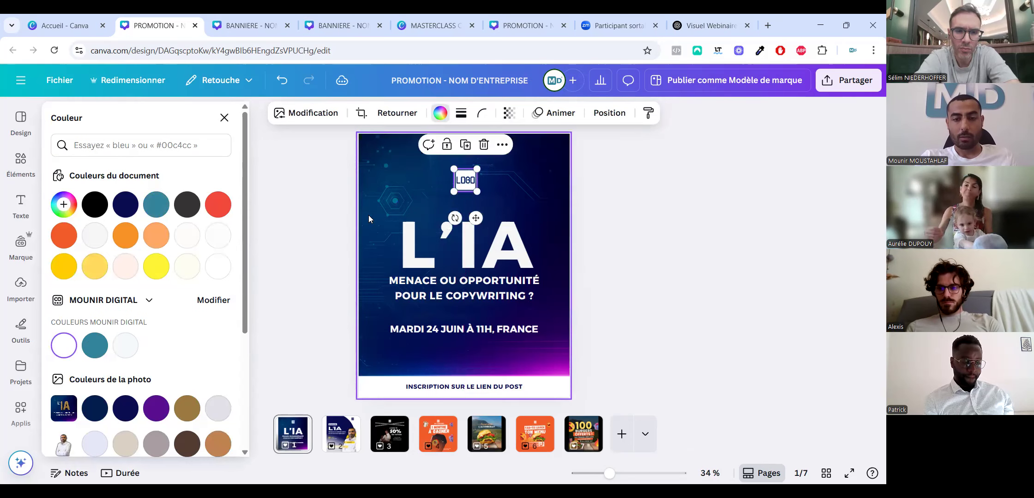
click(314, 274)
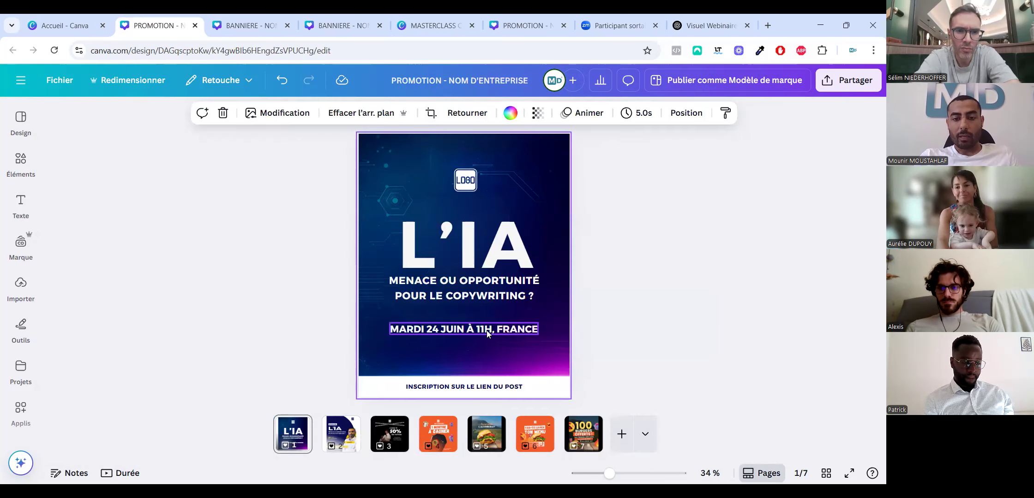
Add the recently used laptop illustration, reduce it and place it beside the logo, above the end of the "L'IA" title.
click(20, 162)
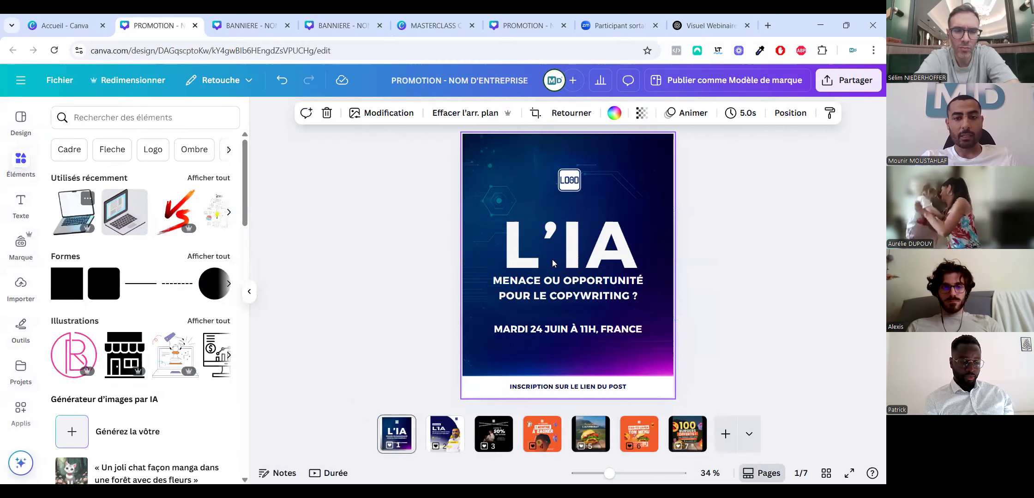
click(78, 210)
drag(484, 358, 599, 232)
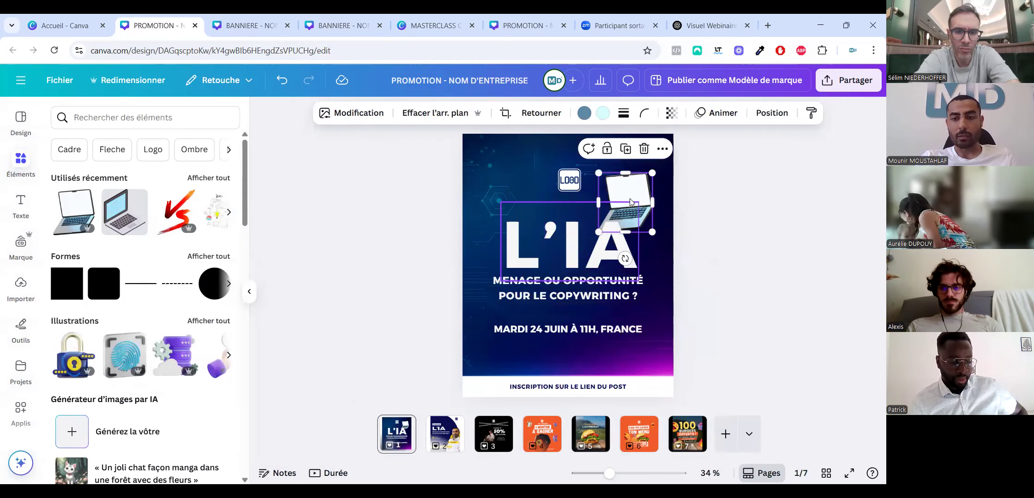
Move the laptop illustration to the page's right edge so that it partly runs off the page.
drag(661, 186, 689, 182)
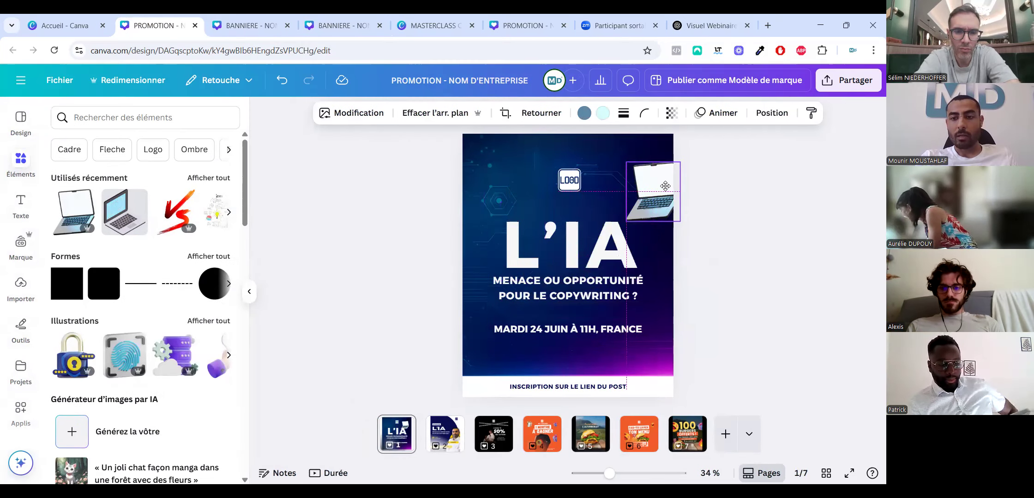
click(426, 212)
drag(629, 195, 632, 196)
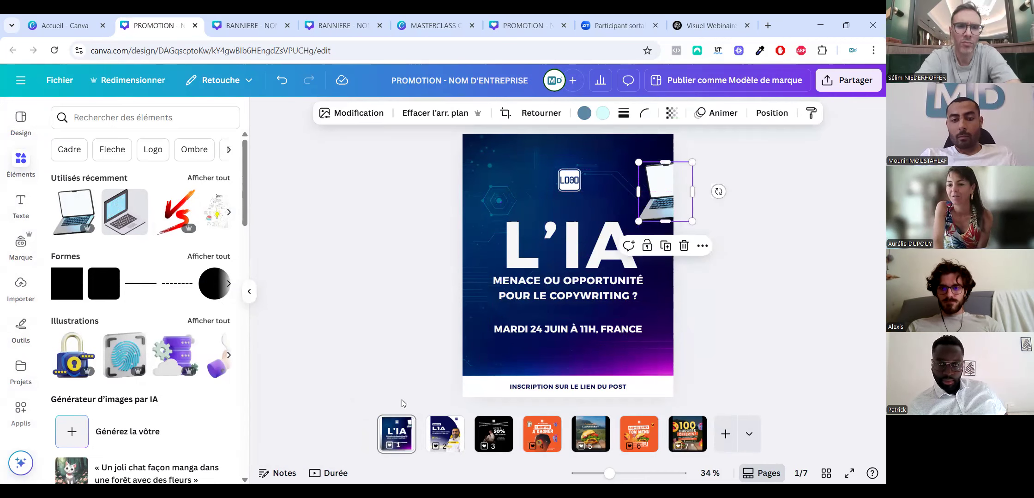
Add a blank page directly after the first webinar visual.
click(376, 433)
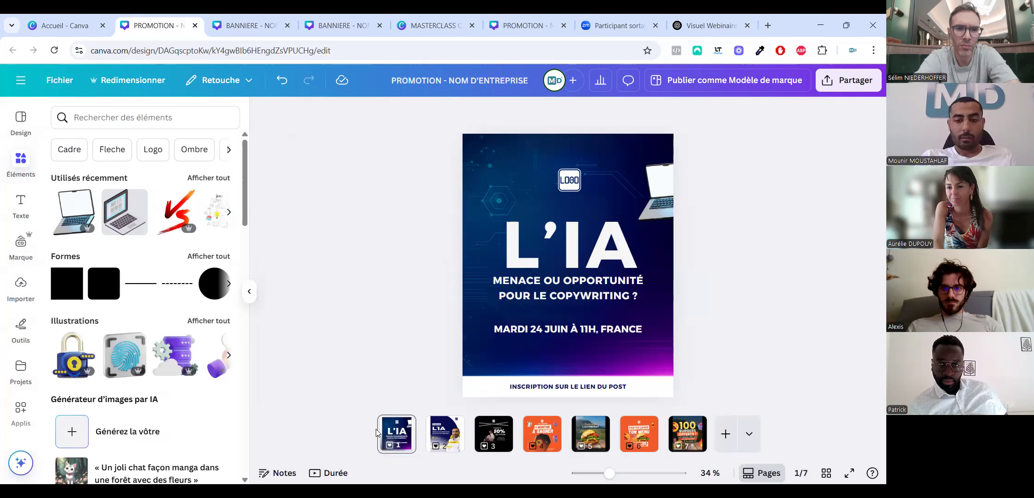
right_click(390, 441)
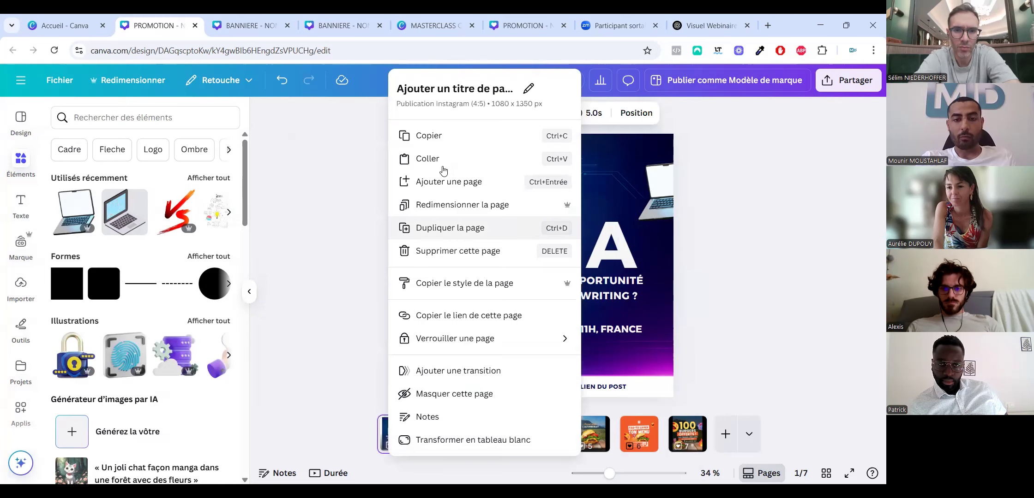
click(440, 182)
Search the templates for "webinar" and apply the purple "Online Business Webinar" template to the blank page.
click(19, 121)
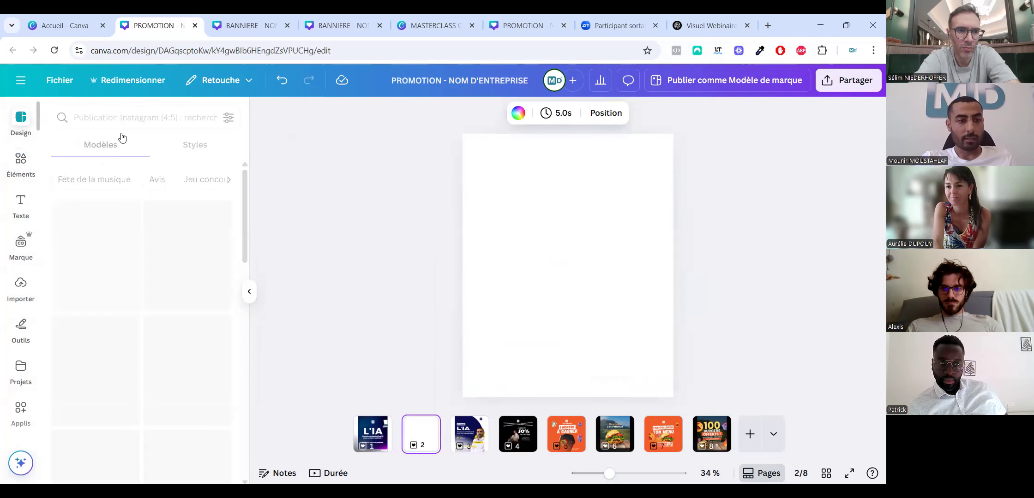
click(123, 121)
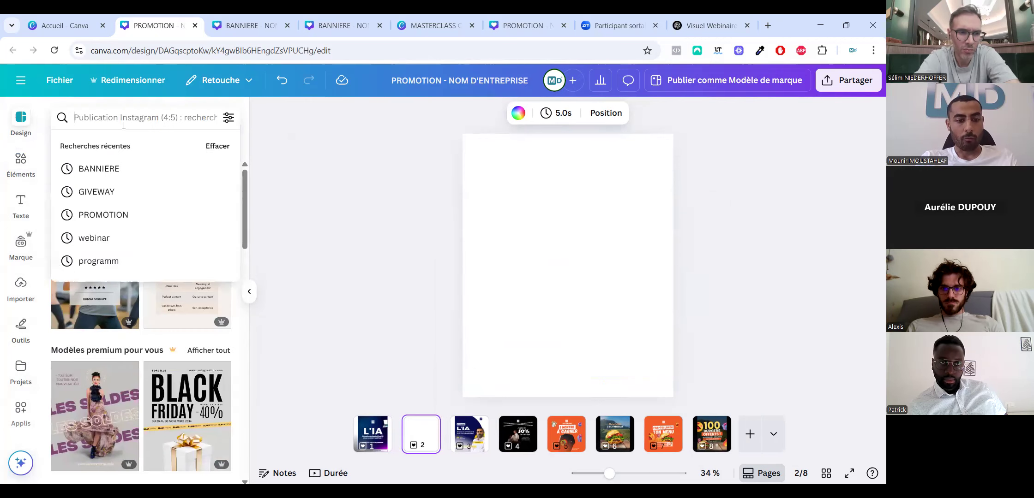
text(w)
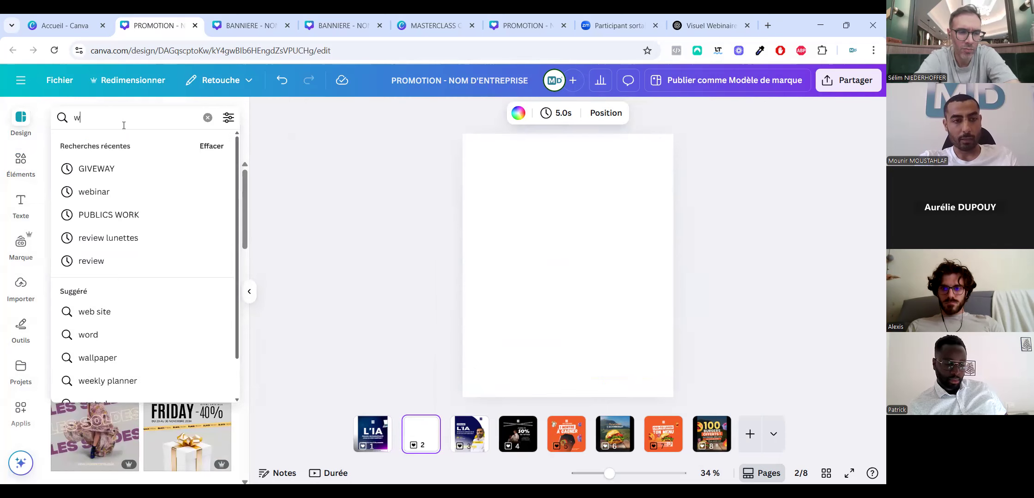
text(ebinar)
key(Return)
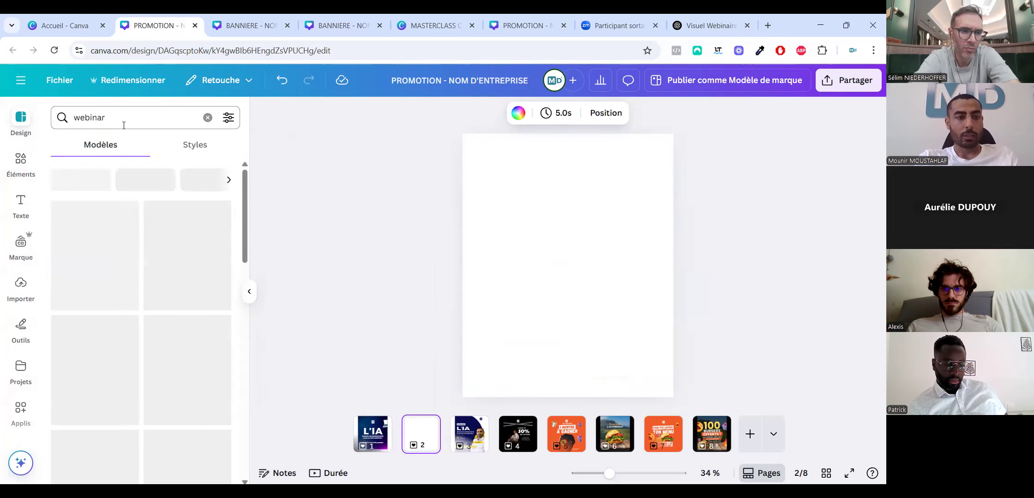
scroll(131, 234, down, 10)
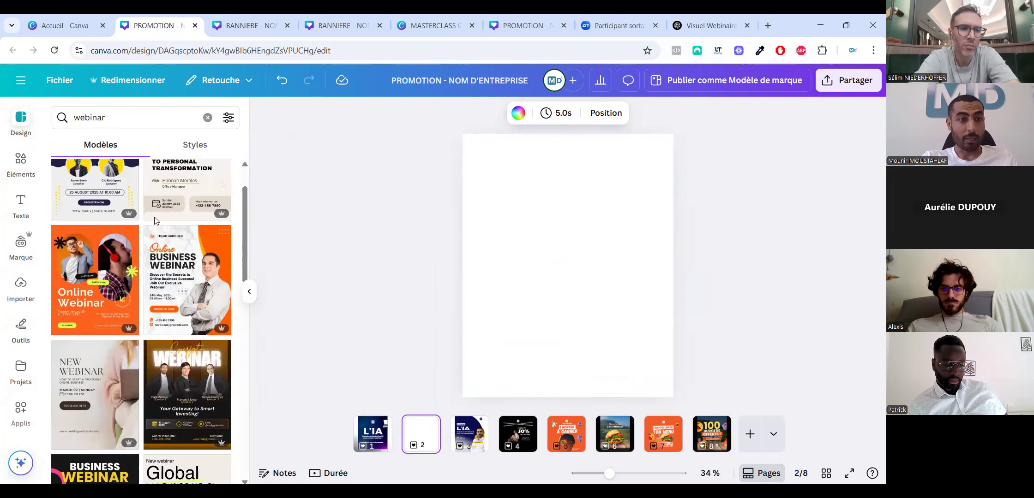
scroll(131, 234, down, 1)
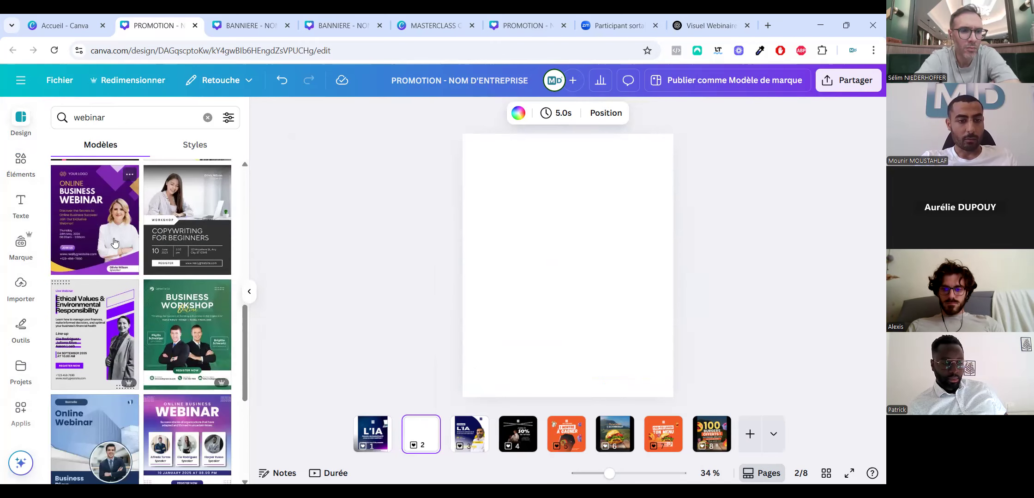
scroll(114, 254, up, 2)
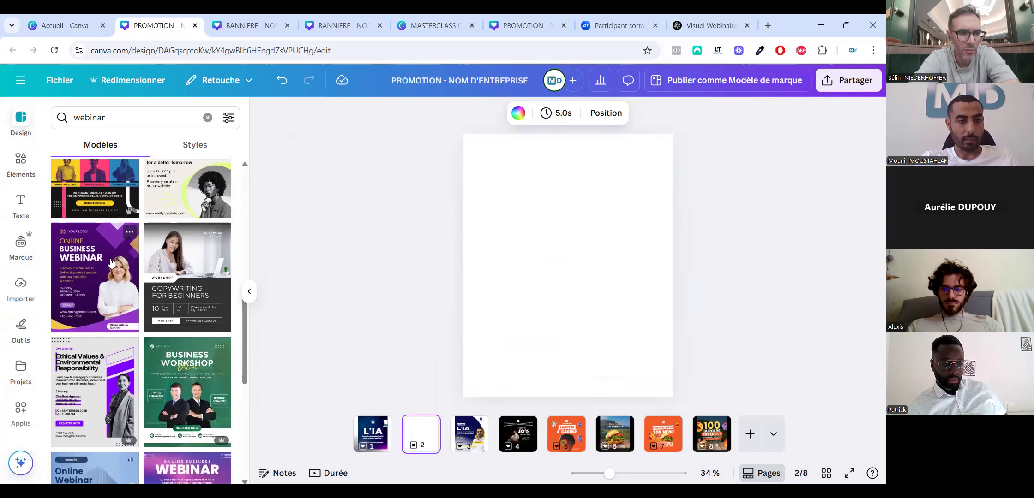
click(110, 262)
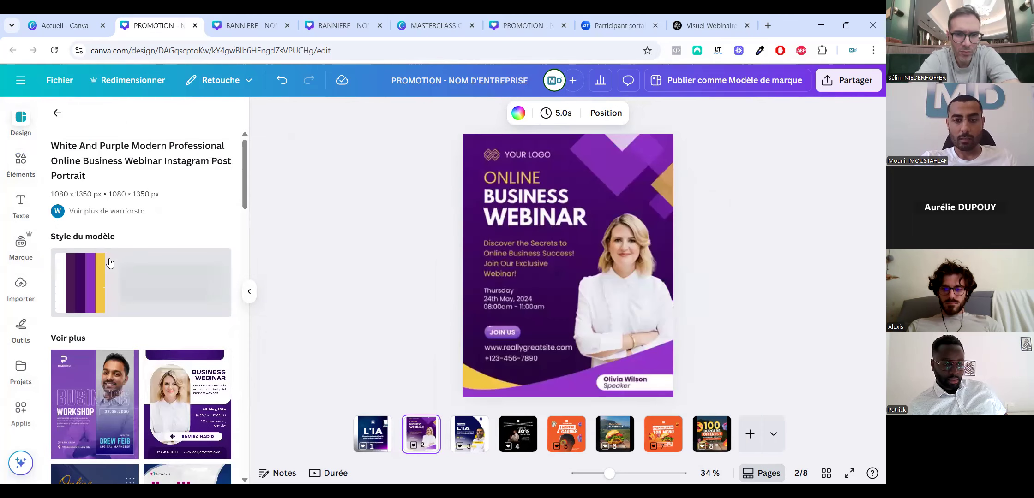
Replace the template's "ONLINE" heading with "L'IA".
click(595, 254)
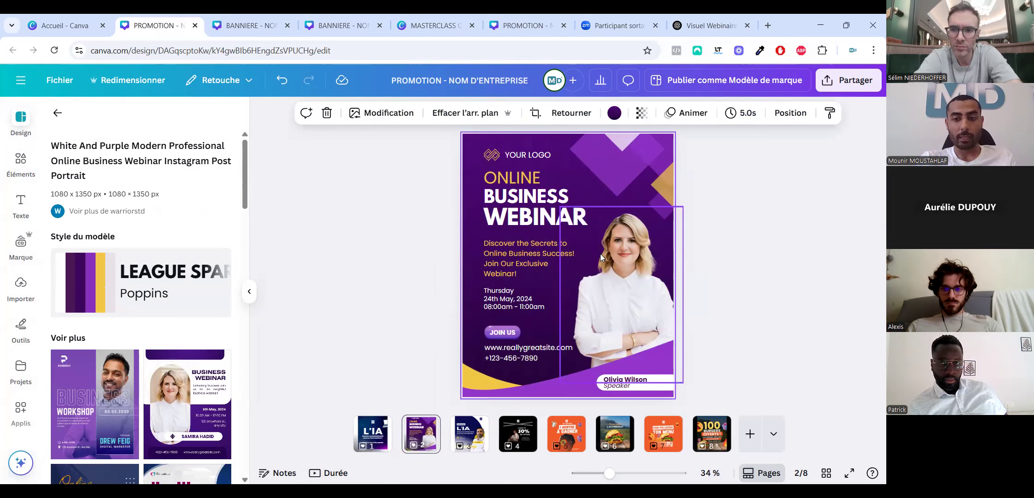
double_click(516, 179)
text(L'IA)
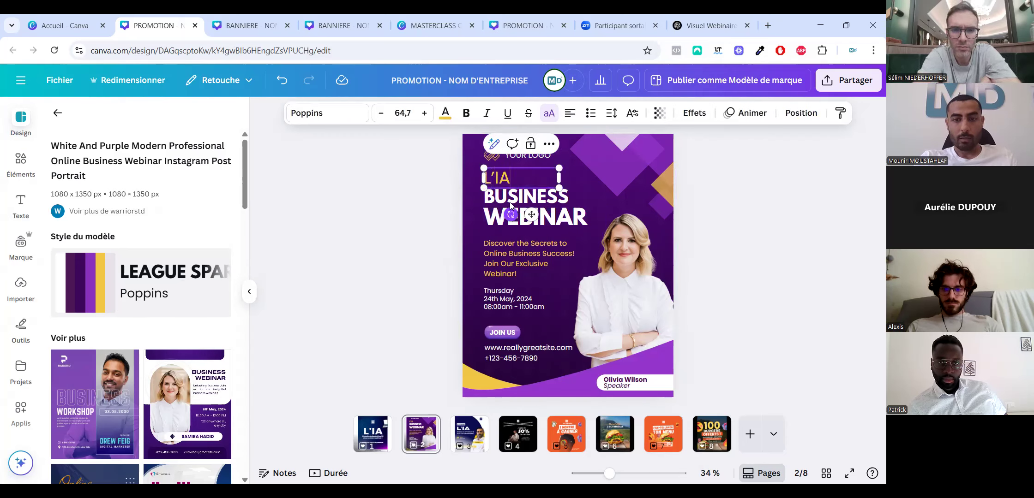
Replace the "BUSINESS" title line with "MENACE".
click(496, 193)
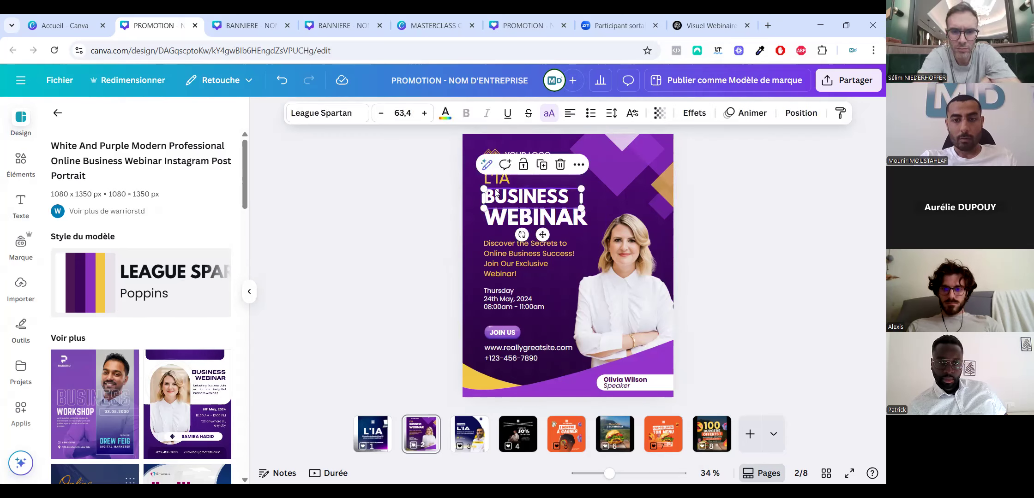
double_click(497, 190)
text(MENACE)
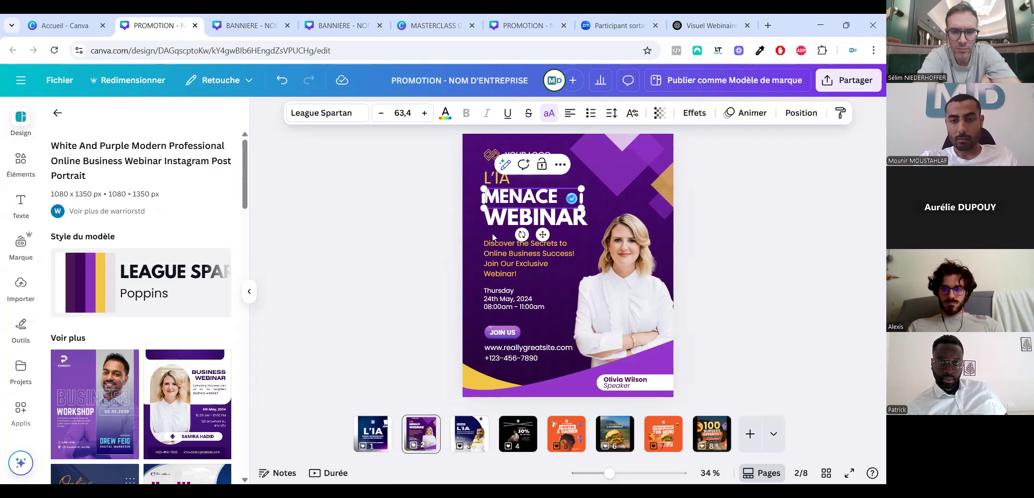
Remove the two white title lines and replace the description, moved up under "L'IA", with "MENACE OU OPPORTUNITÉ POUR LE COPYWRITING".
click(492, 236)
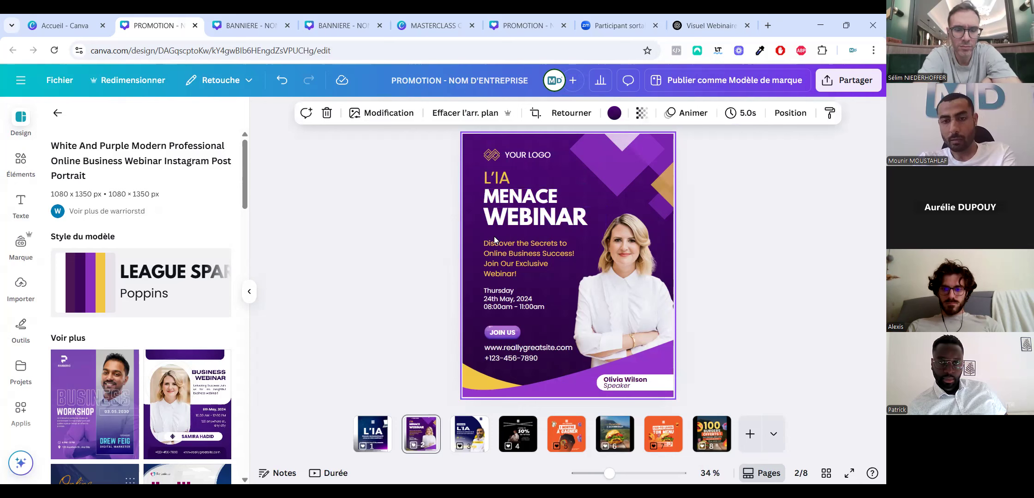
click(494, 217)
double_click(491, 208)
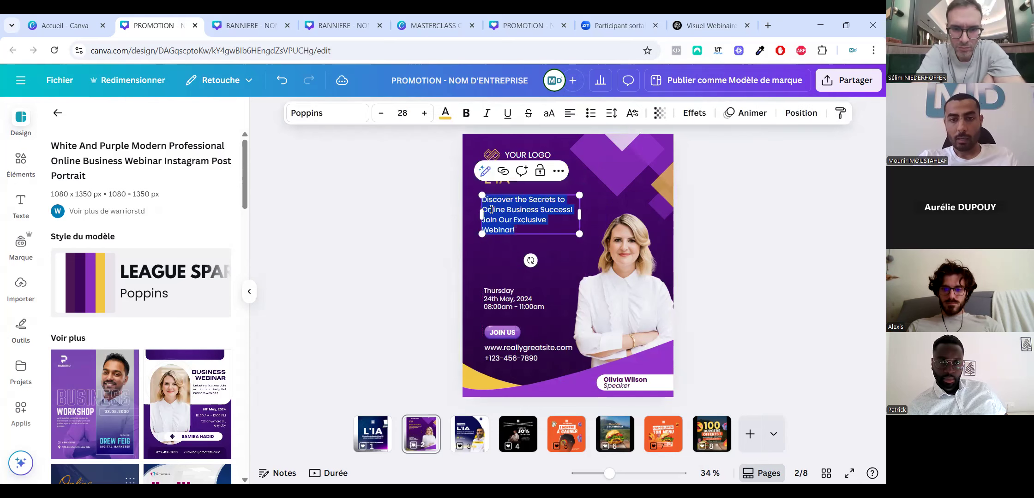
text(MENACE OU )
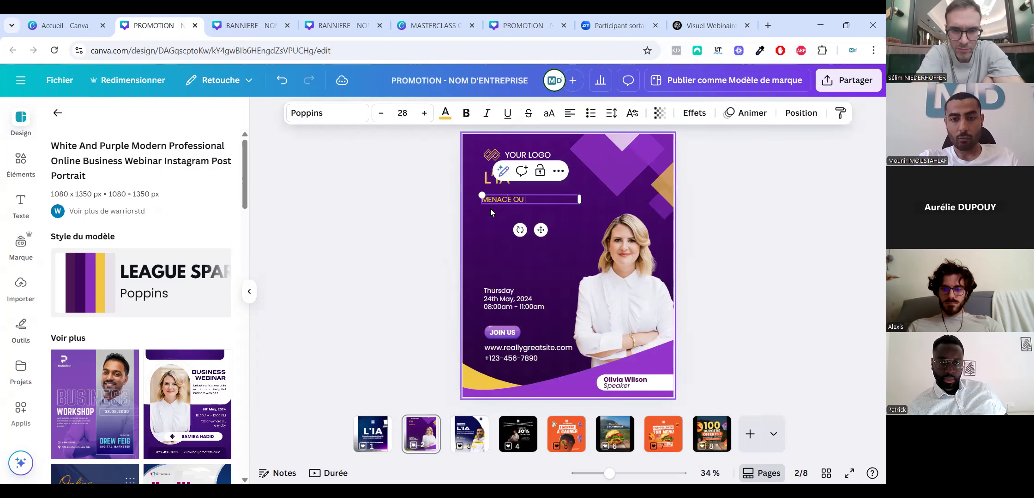
text(OPPORTUNITÉ )
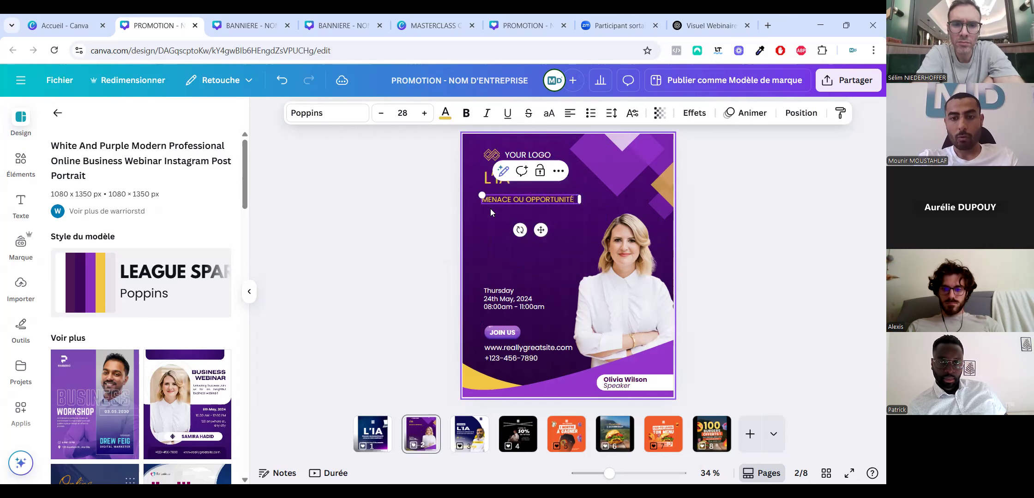
text(POUR LES OPYWR)
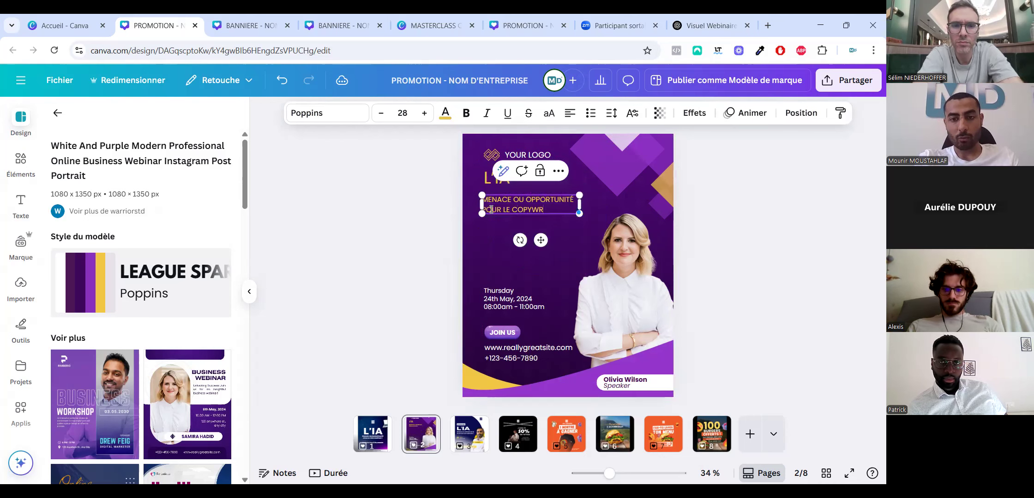
Move the subtitle and "L'IA" title lower on the page, and bring the YOUR LOGO icon and text down above the title.
drag(486, 209, 486, 242)
drag(490, 179, 490, 215)
drag(512, 160, 421, 156)
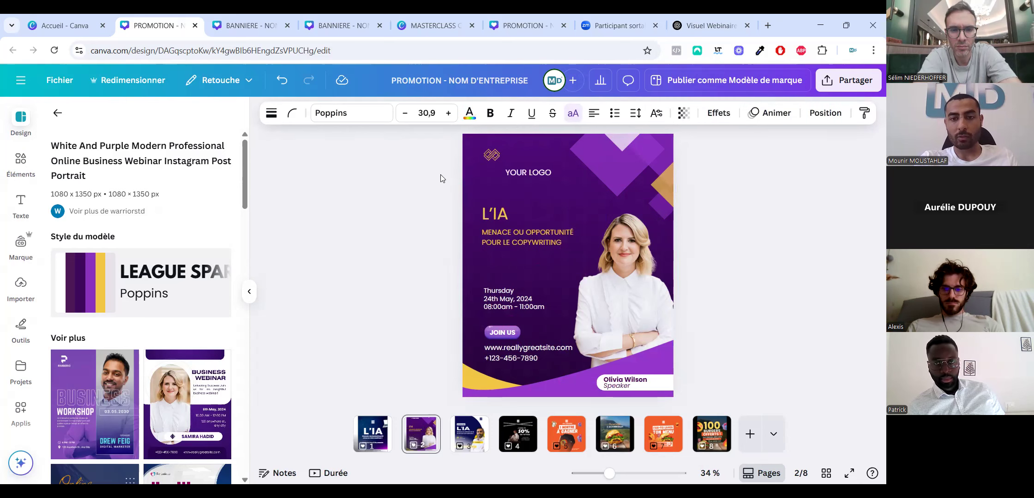
key(shift+Down)
key(shift+Down)
key(shift+Down)
key(shift+Down)
key(shift+Down)
key(shift+Down)
key(shift+Down)
key(shift+Down)
key(shift+Down)
click(646, 157)
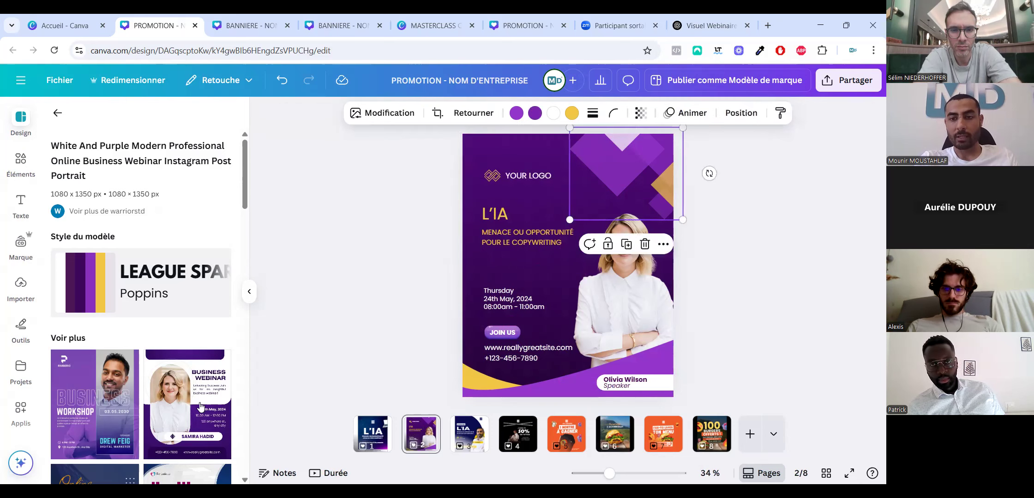
Try a copy of the first page's laptop illustration over the purple diamond shapes, and delete it.
click(373, 434)
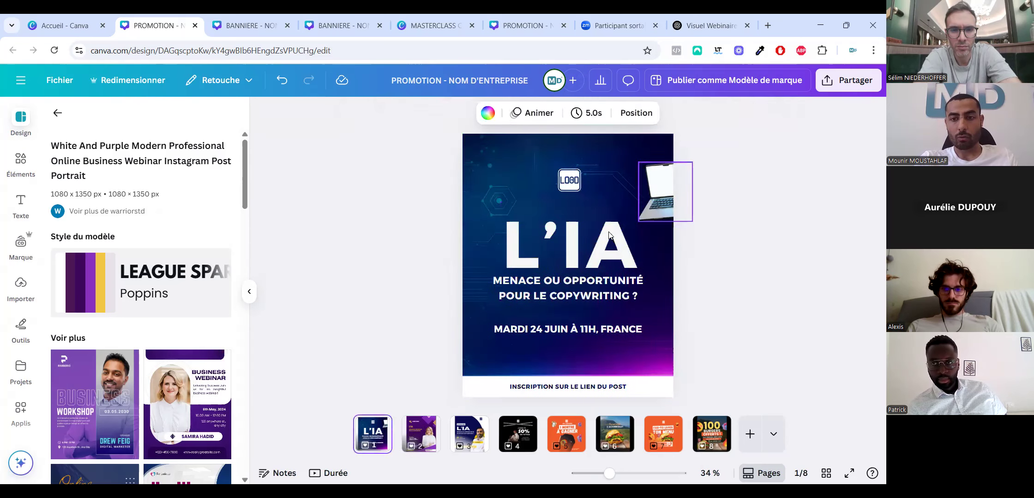
click(419, 436)
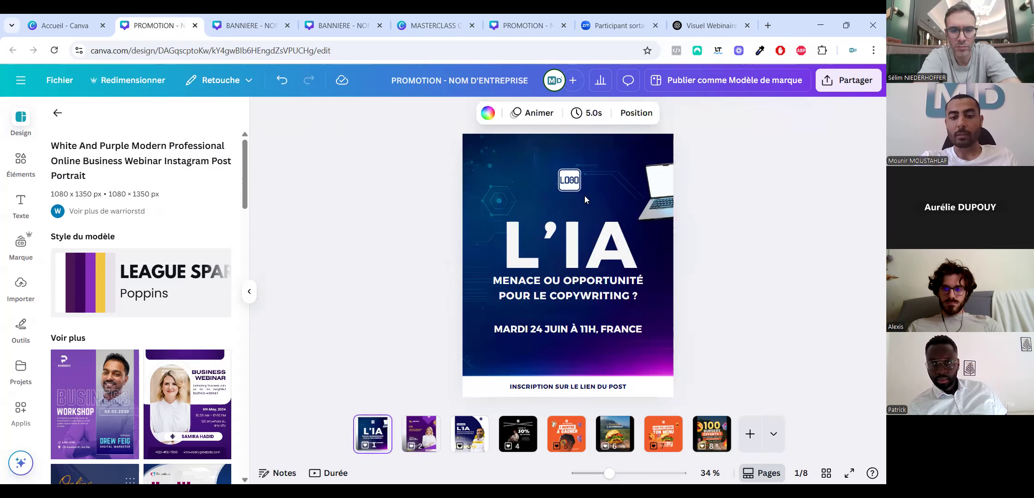
key(ctrl+v)
drag(655, 203, 609, 168)
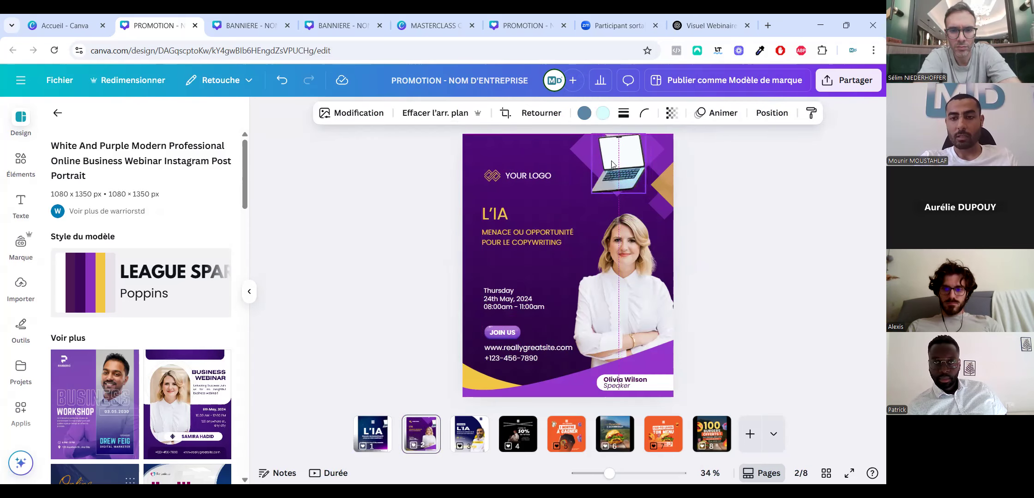
click(422, 207)
click(621, 165)
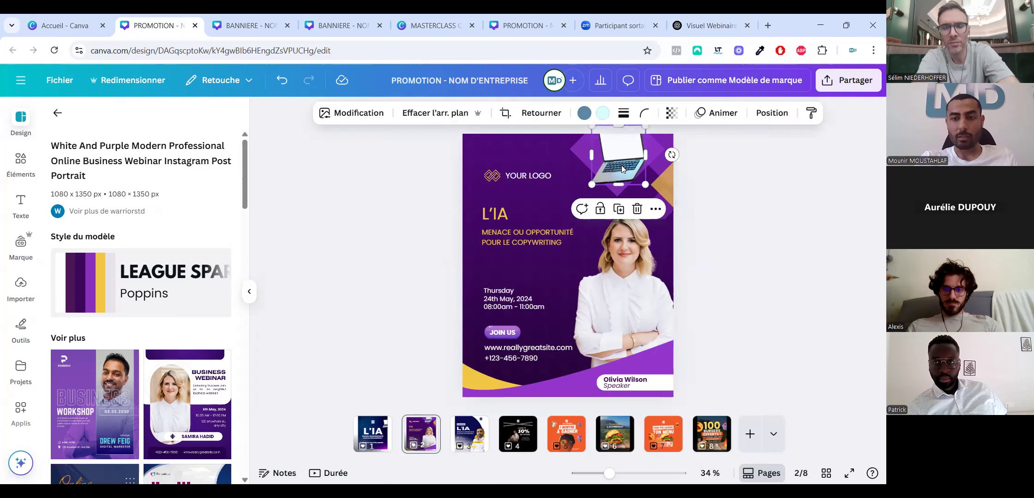
key(Delete)
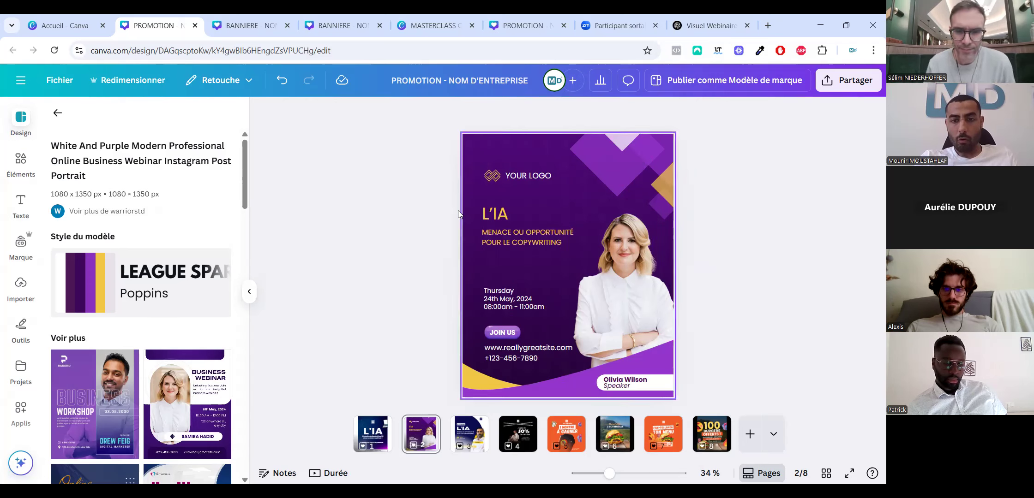
Set the "L'IA" title and its subtitle to the Montserrat Classic font in bold.
drag(513, 241, 446, 208)
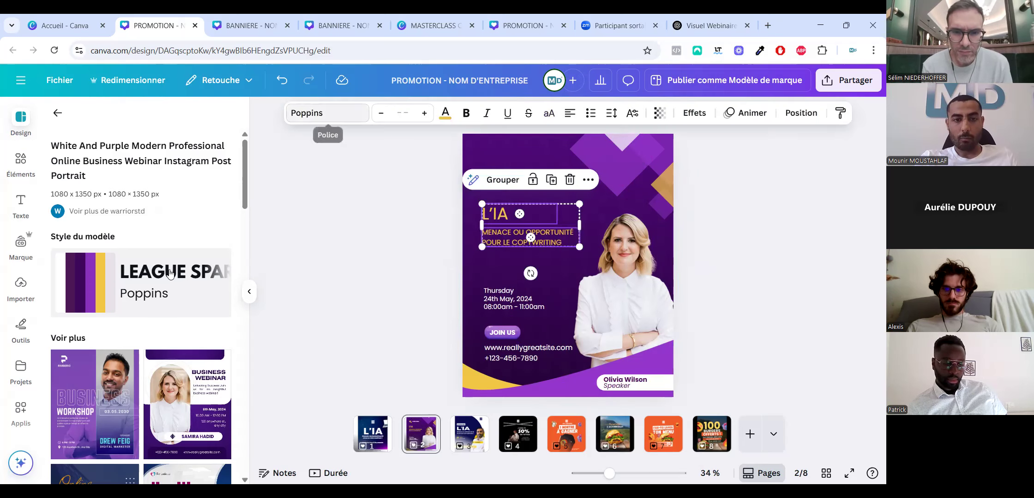
scroll(119, 341, down, 3)
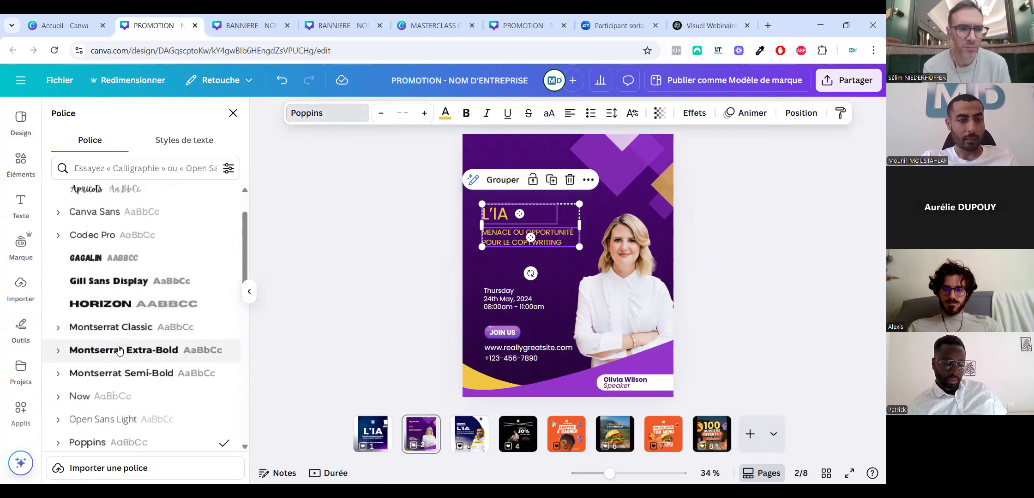
click(111, 327)
click(481, 215)
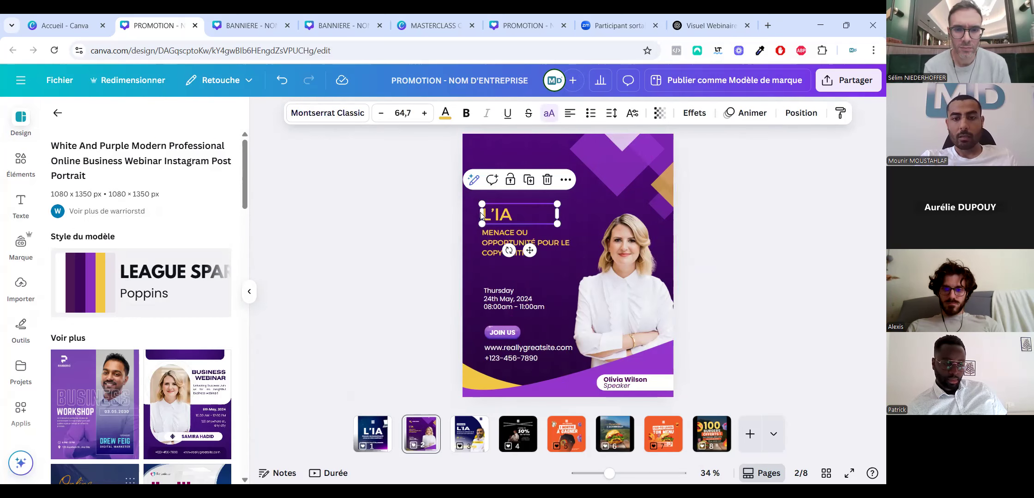
click(448, 212)
drag(383, 191, 581, 258)
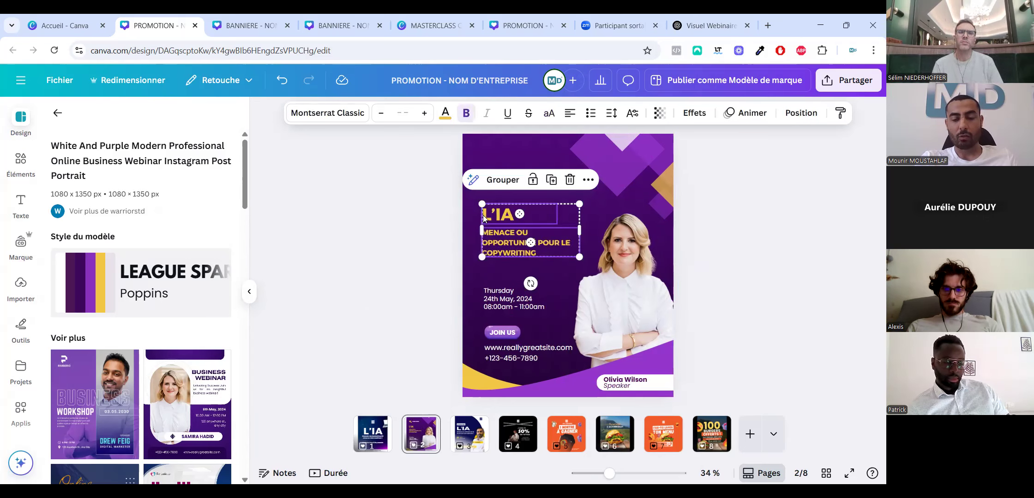
Enlarge the "L'IA" title and the subtitle, fitting the subtitle on two lines close beneath the title.
click(557, 205)
click(557, 205)
drag(557, 205, 649, 179)
click(375, 201)
drag(483, 189, 484, 200)
drag(512, 236, 512, 227)
click(569, 244)
drag(570, 248, 642, 248)
Shift the speaker's photo partly off the page's right edge, and move the title and subtitle together slightly lower, above the date.
click(642, 284)
drag(641, 284, 668, 272)
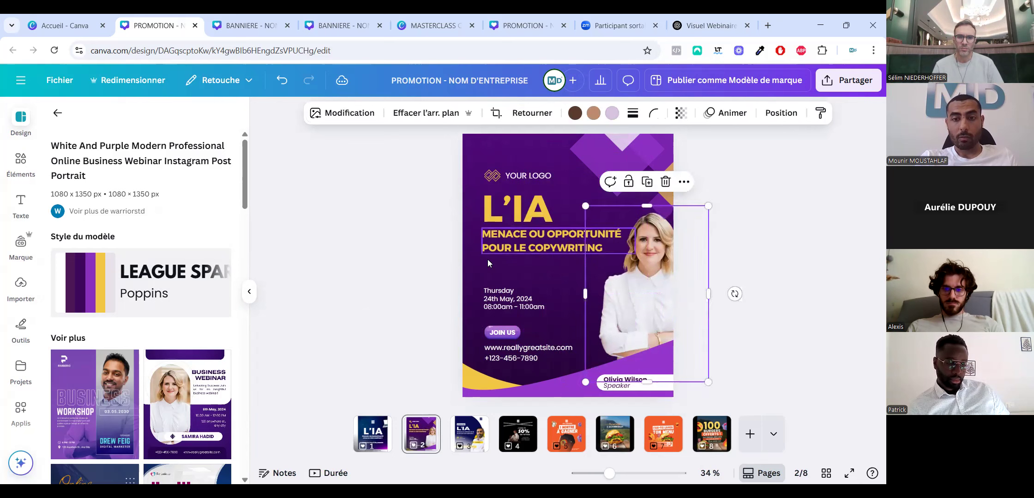
drag(536, 224, 535, 240)
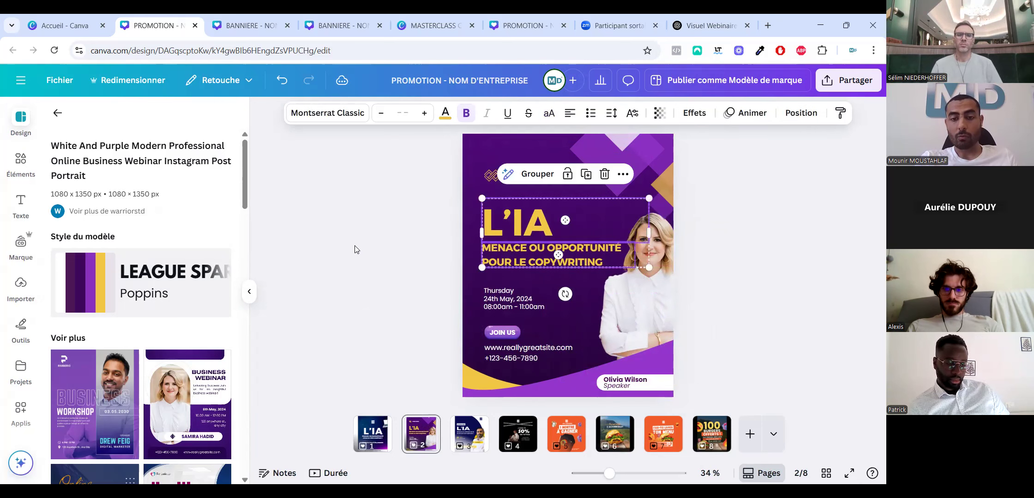
click(406, 232)
click(651, 235)
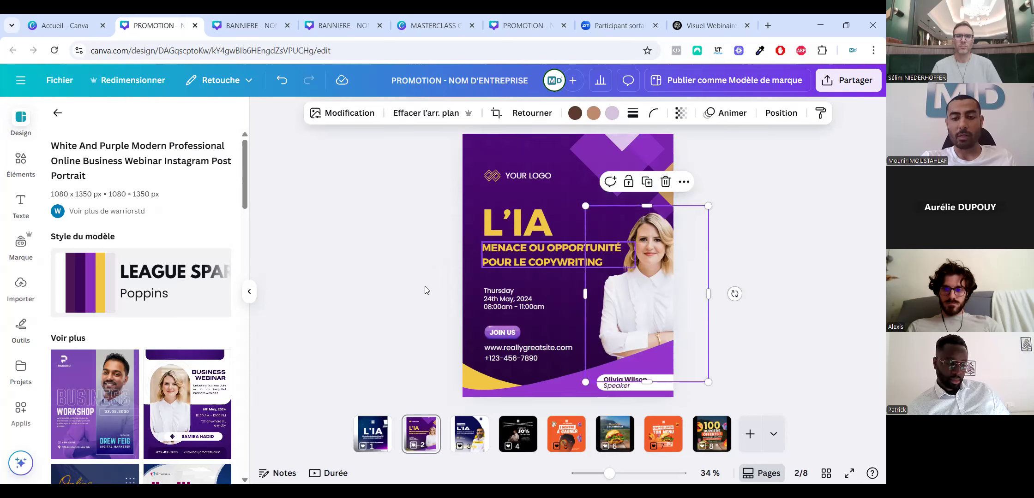
Replace the template's day, date and time lines with "mardi", "24 juin 2025" and "à 13h00 - France".
click(492, 293)
double_click(501, 294)
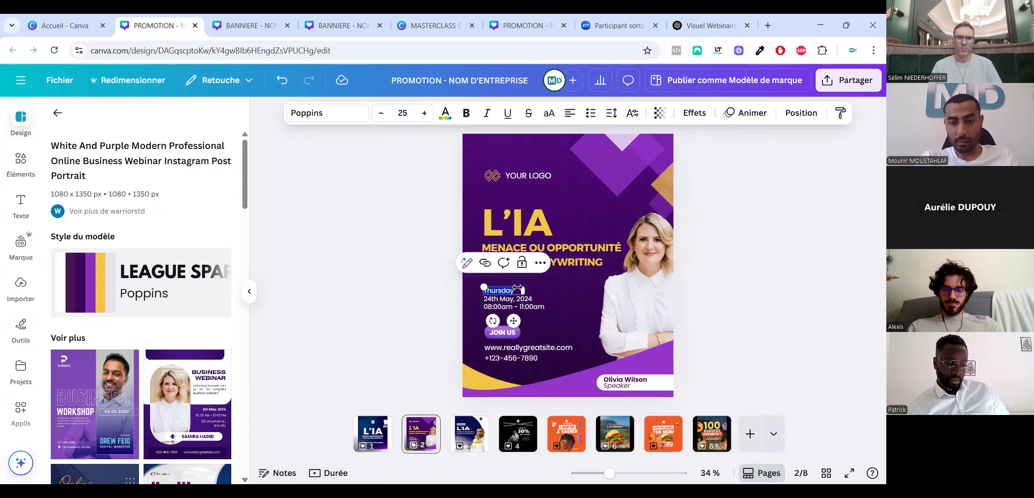
text(mardi)
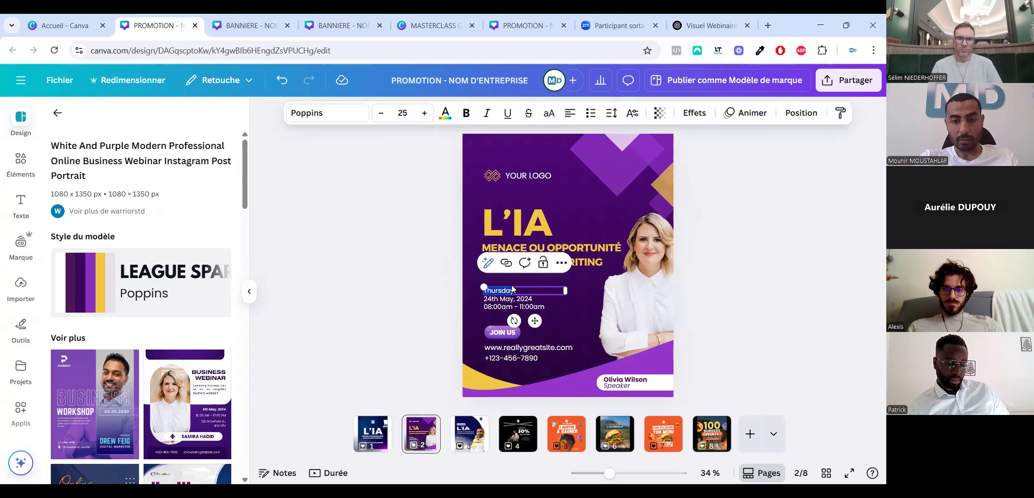
click(515, 299)
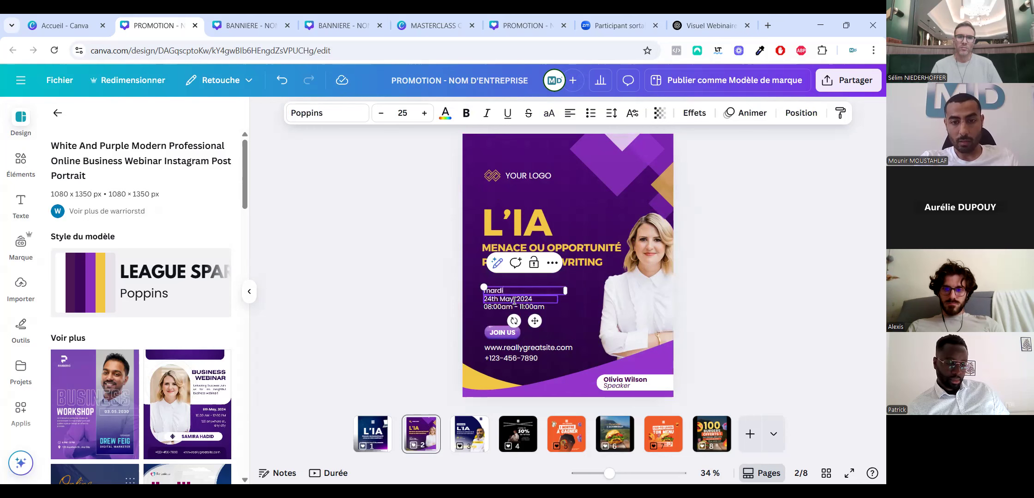
double_click(514, 299)
text(24 juin 2025)
triple_click(514, 307)
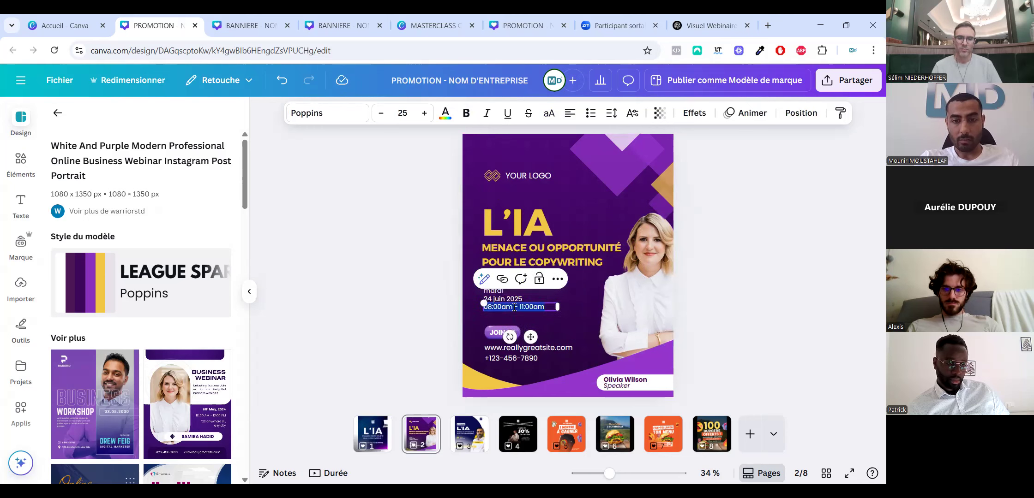
text(d)
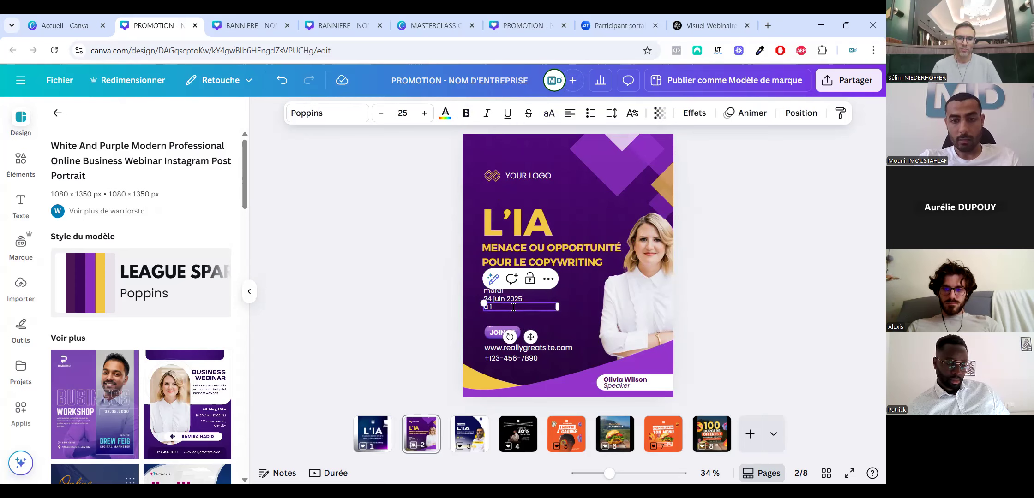
text( 13h00 - France)
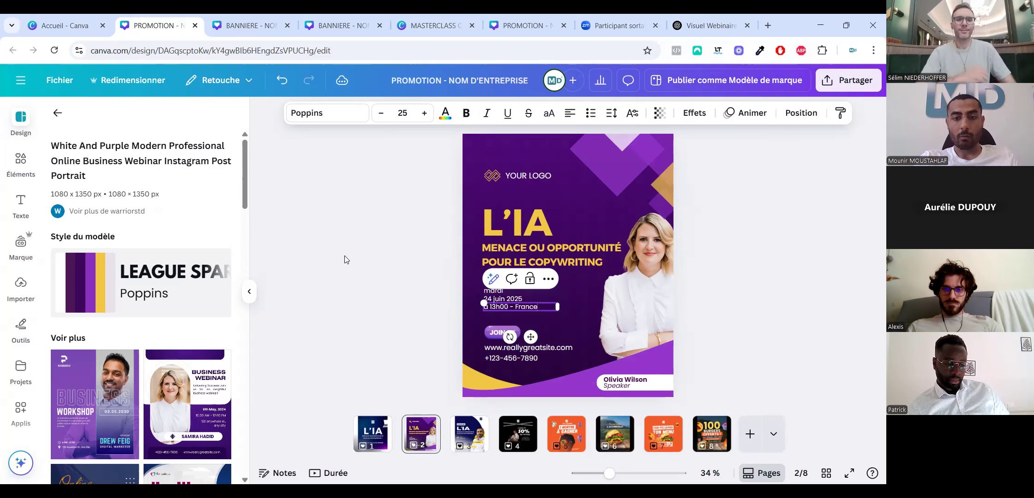
click(345, 259)
Delete the separate day line and add the day to the date line so it reads "Mardi 24 juin 2025".
click(507, 296)
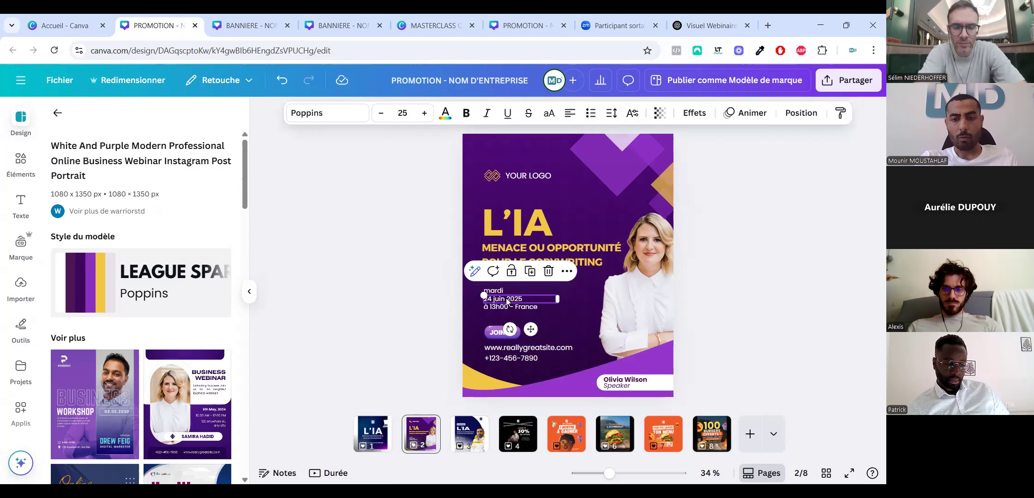
key(BackSpace)
key(Escape)
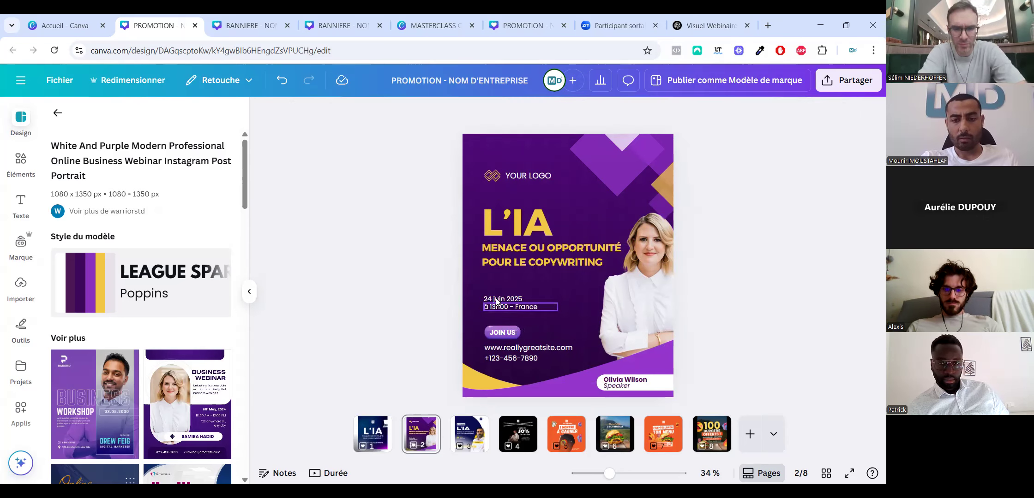
click(497, 299)
click(496, 299)
text(Mar)
text(Mardi)
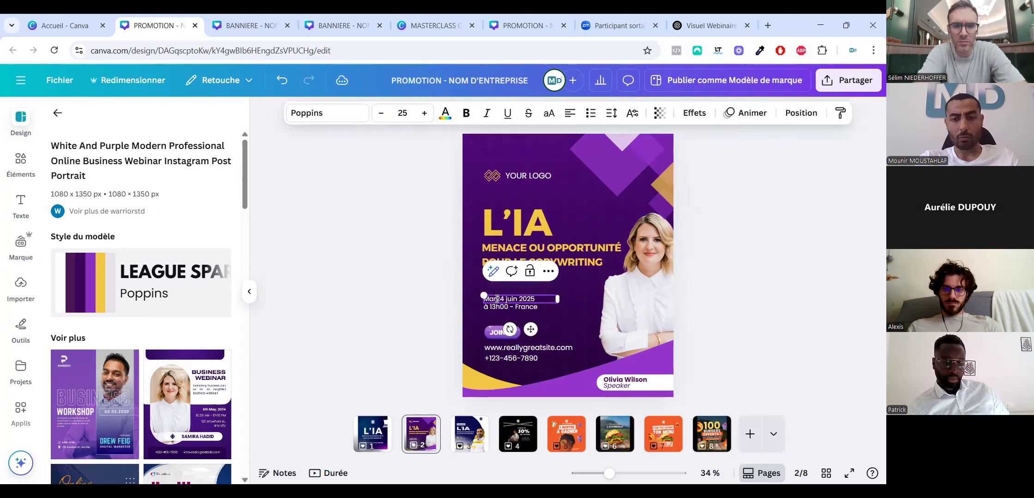
click(396, 293)
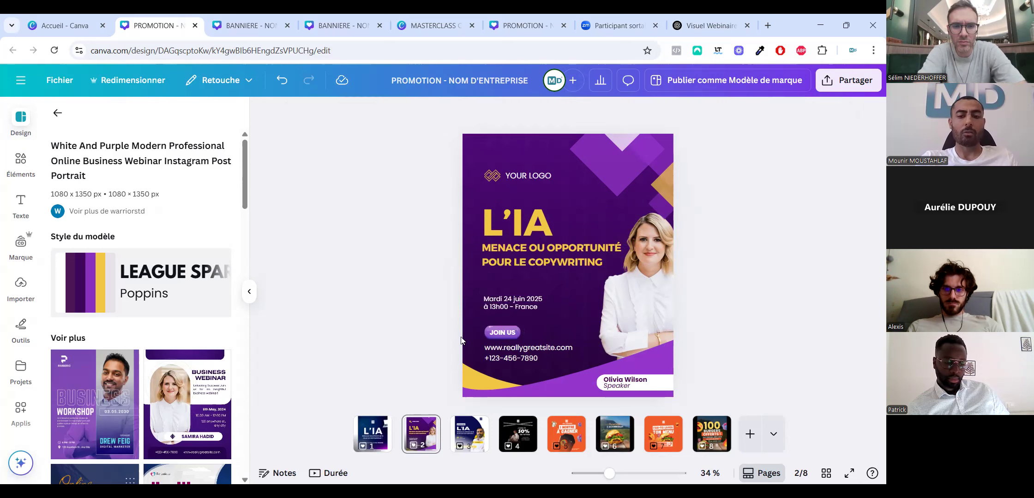
Delete the "JOIN US" button, the website address and the phone number beneath the date.
click(501, 334)
key(Delete)
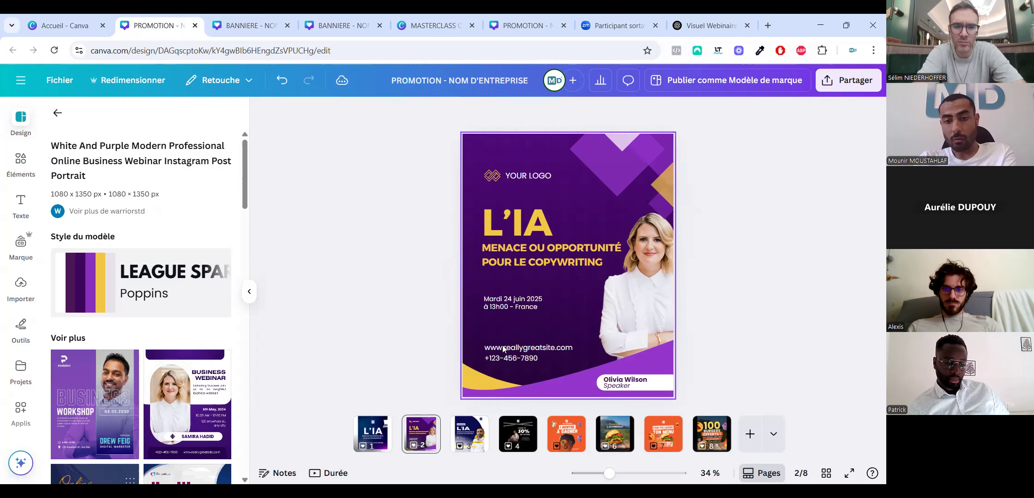
click(503, 349)
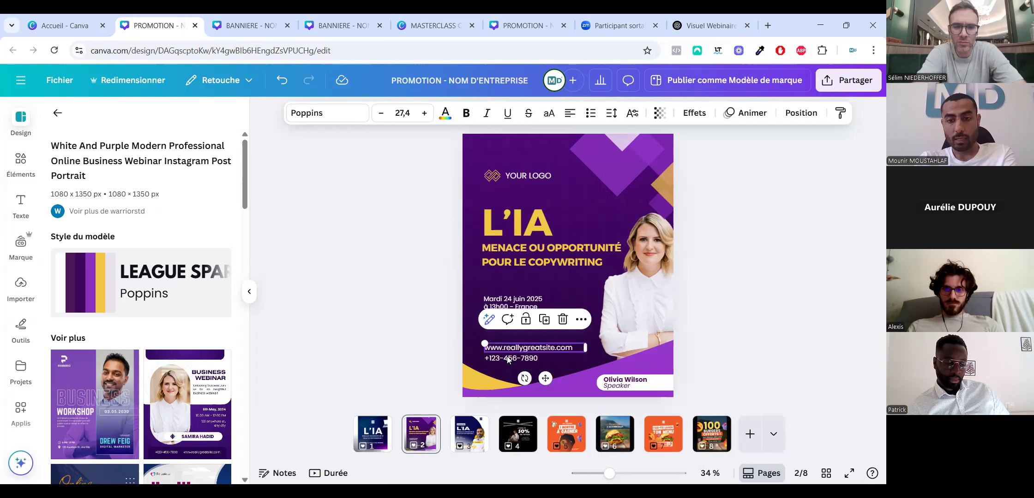
key(Delete)
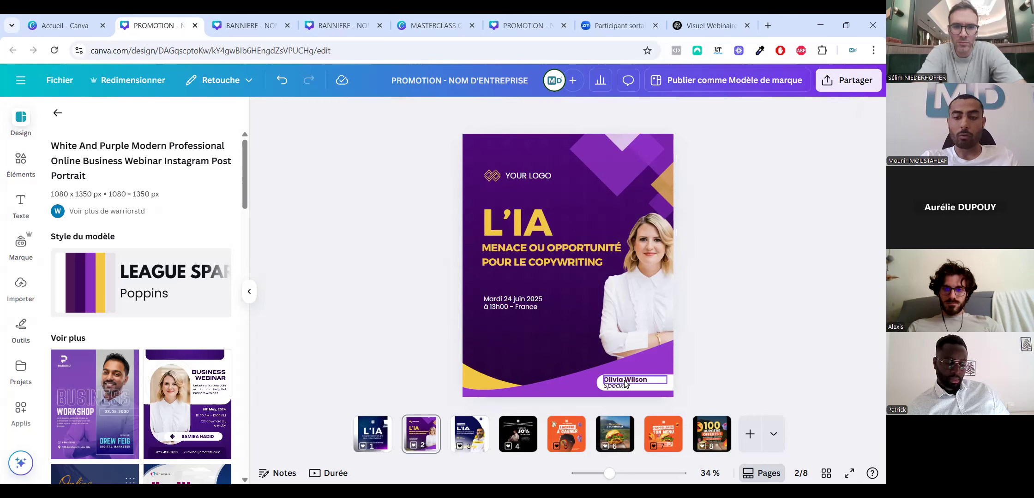
Group the speaker's name, role and white background shape, enlarge the group slightly and move it up over the lower part of the photo.
click(666, 384)
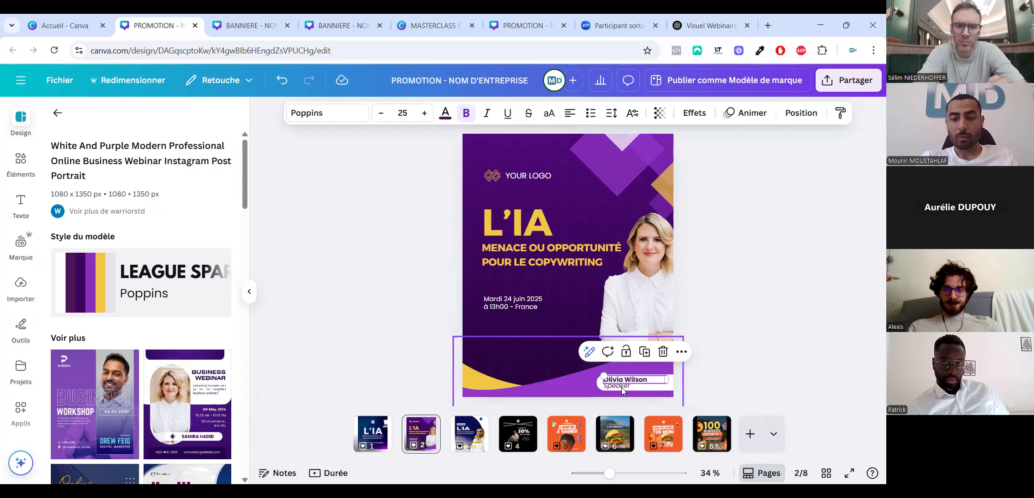
click(671, 388)
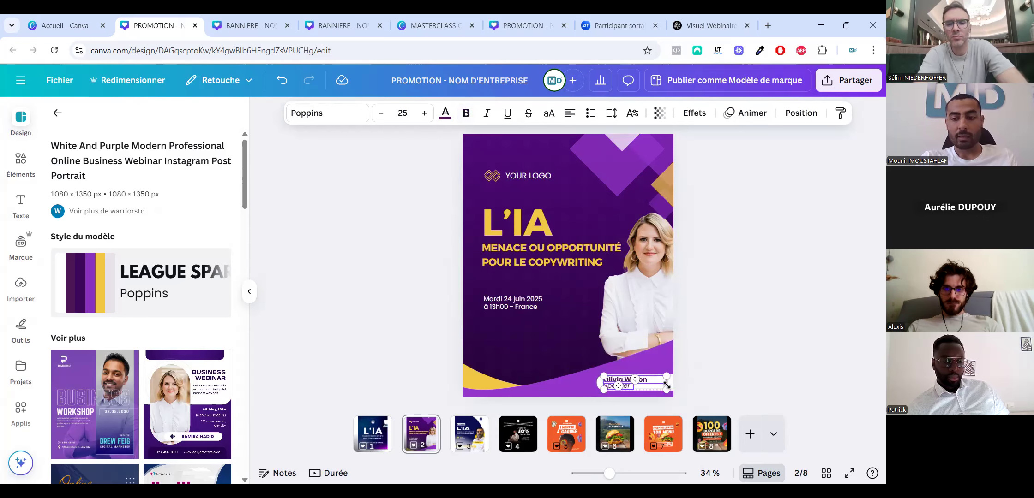
key(Escape)
click(659, 384)
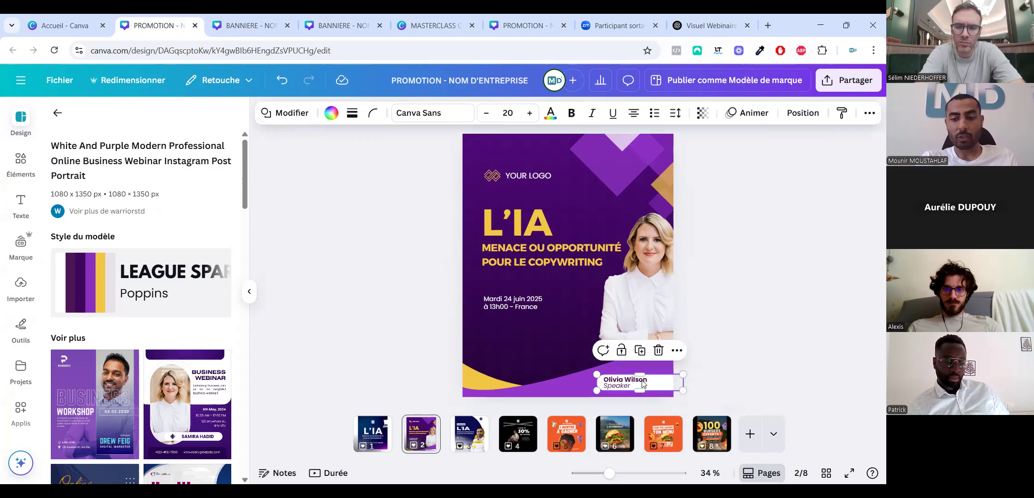
click(655, 383)
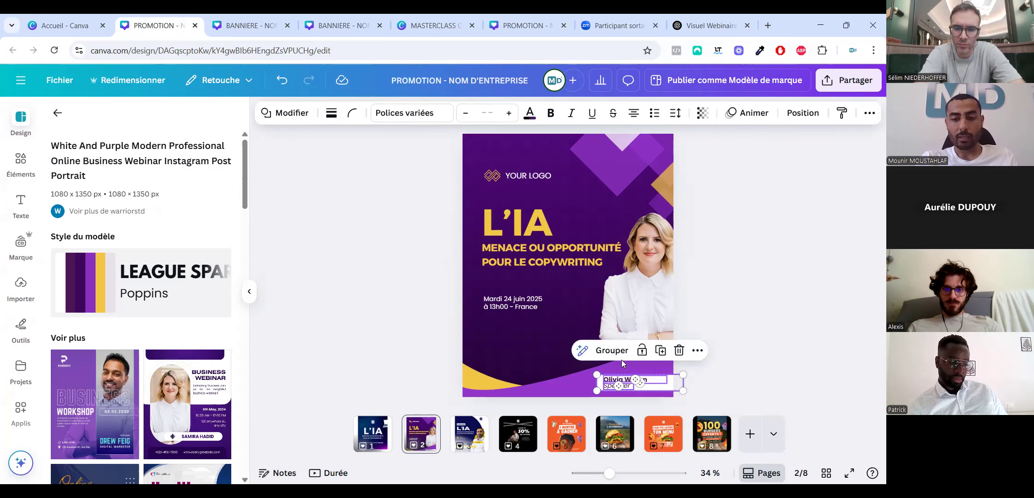
click(613, 351)
drag(664, 392, 664, 330)
Replace the speaker's name in the white label with the new speaker's name, and replace the role "Speaker" with "Copy".
click(630, 325)
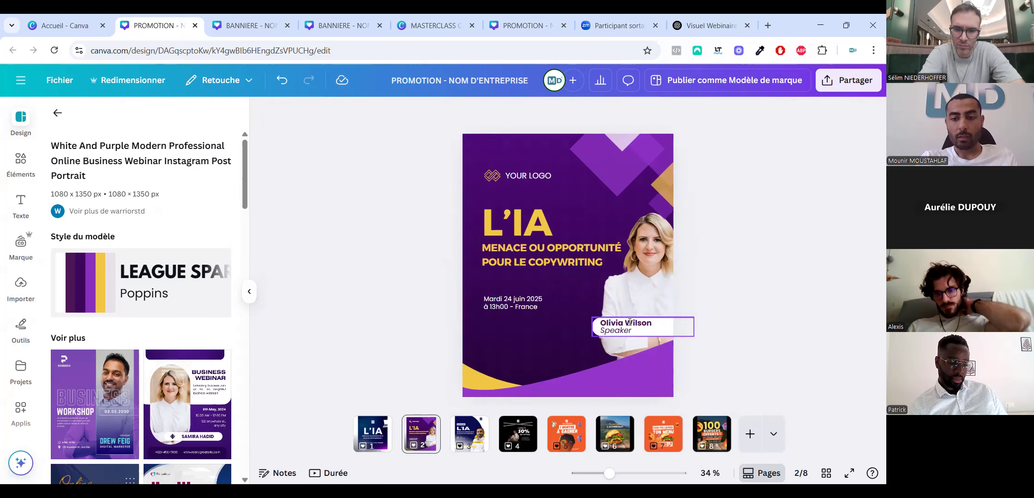
double_click(630, 323)
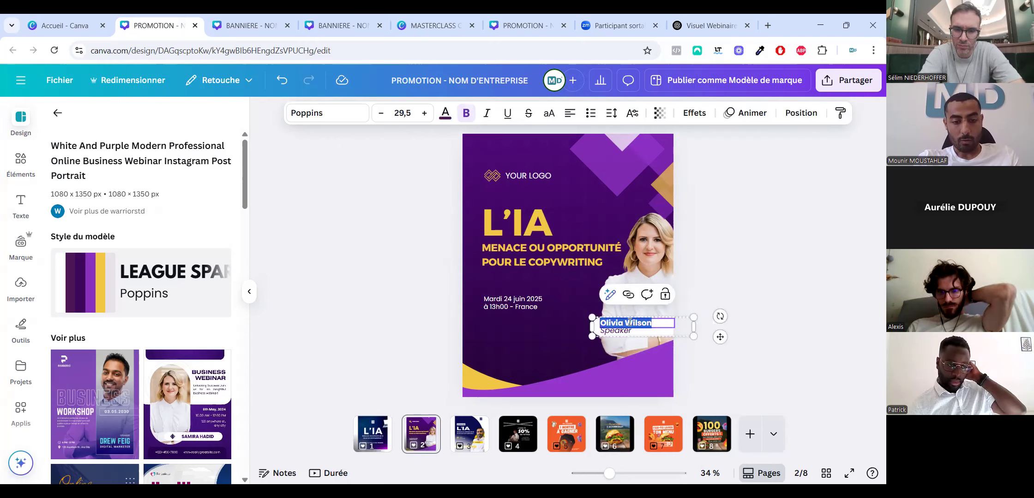
text(Romane)
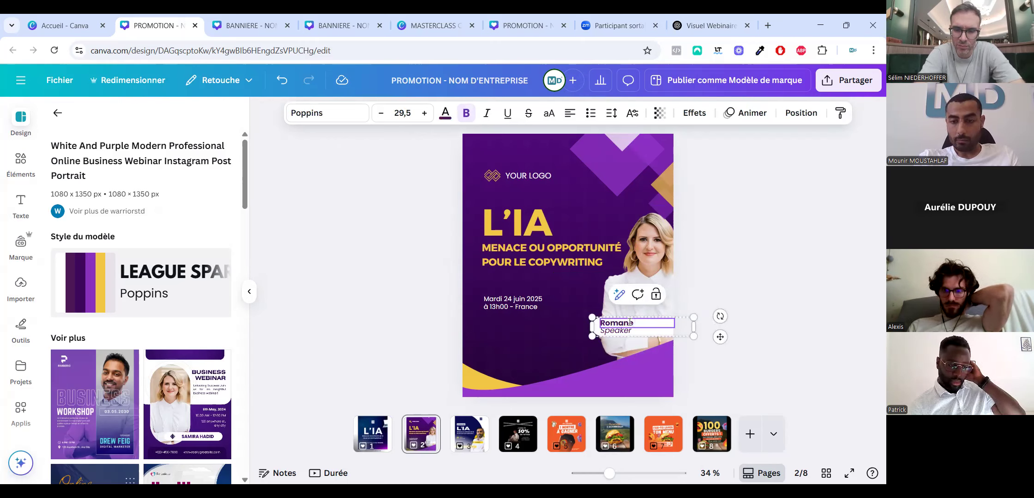
text( R.)
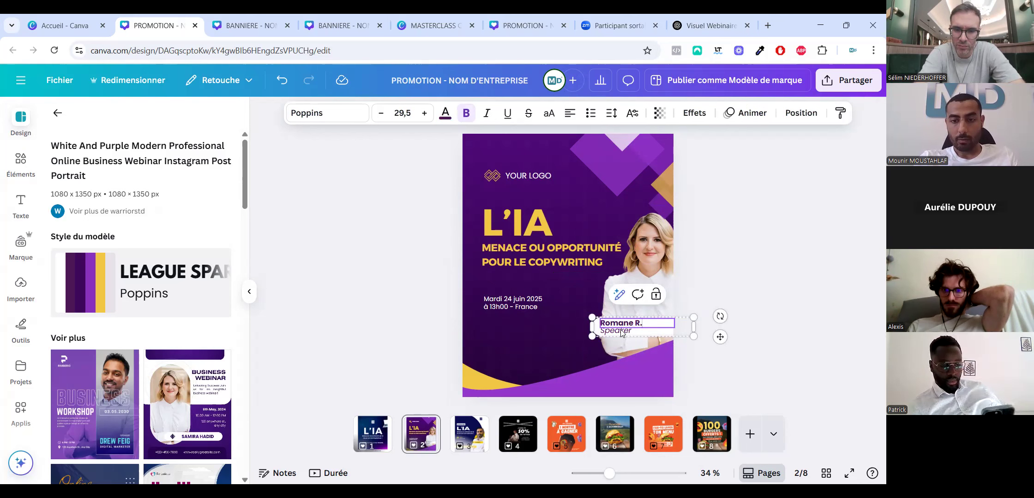
double_click(622, 332)
text(C)
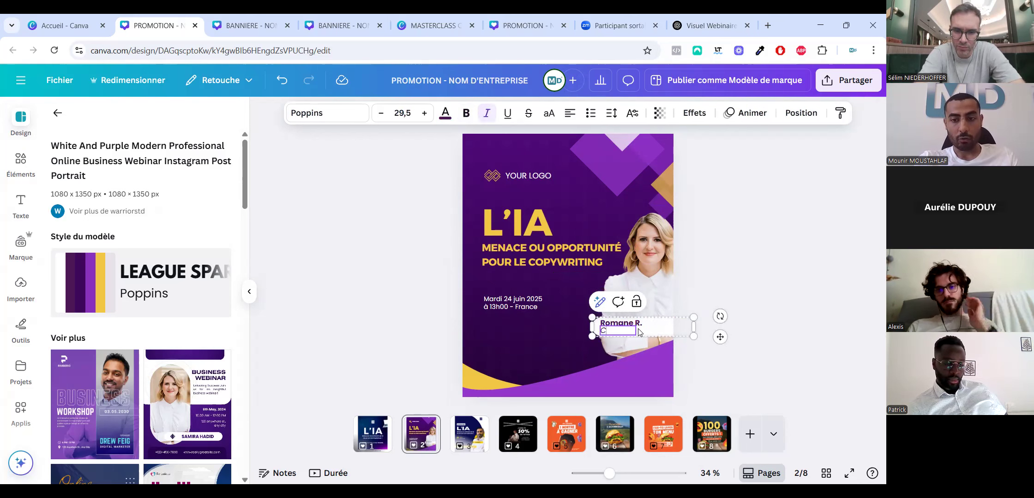
text(opy)
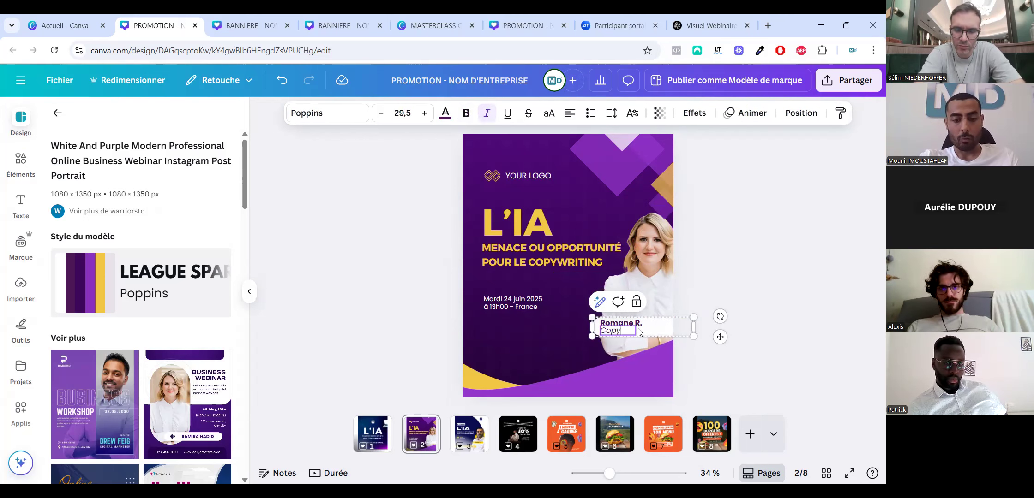
Complete the speaker's job title as "Copywritce" and widen its text box so it fits on one line.
text(writ)
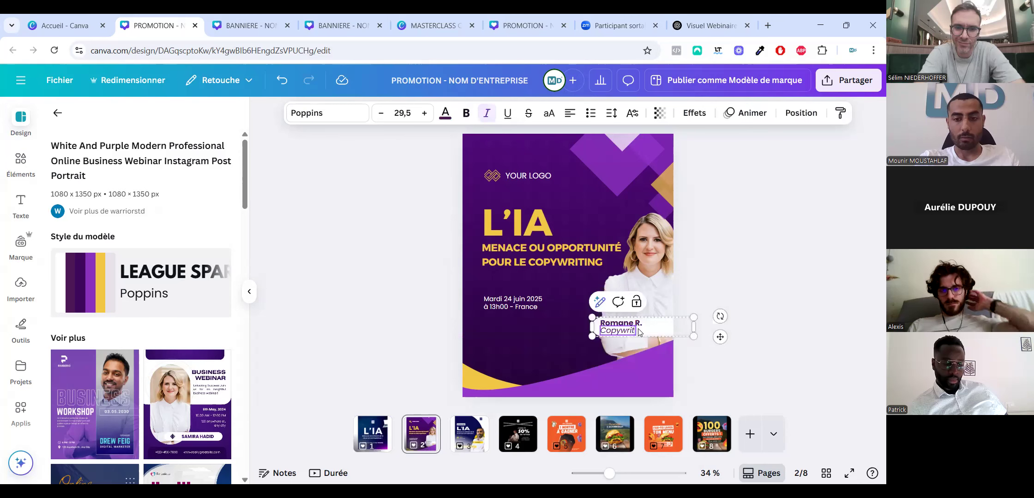
text(e)
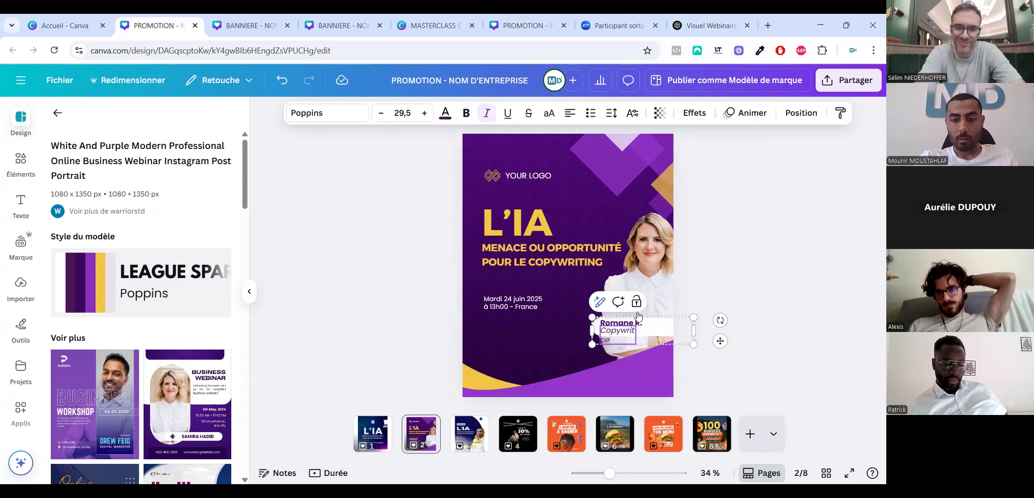
click(695, 333)
click(643, 328)
key(Escape)
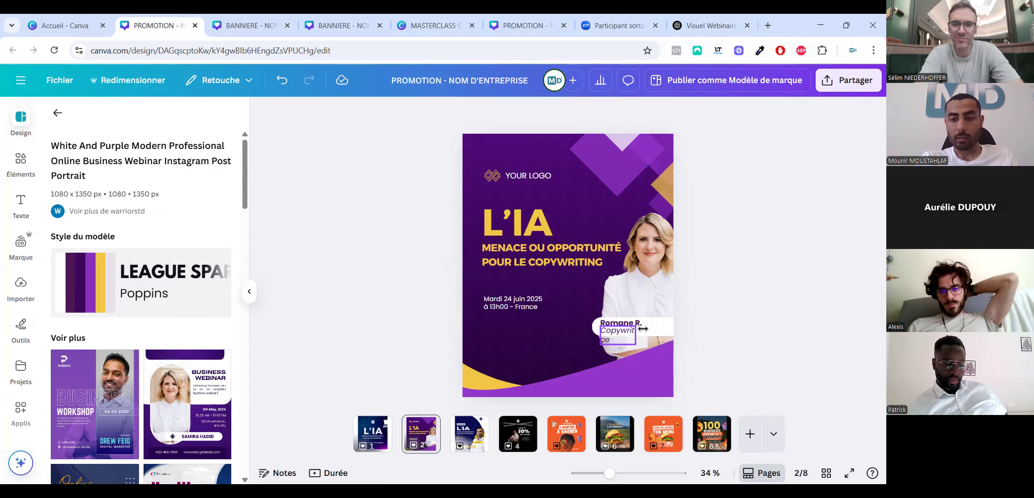
drag(643, 328, 662, 330)
key(Escape)
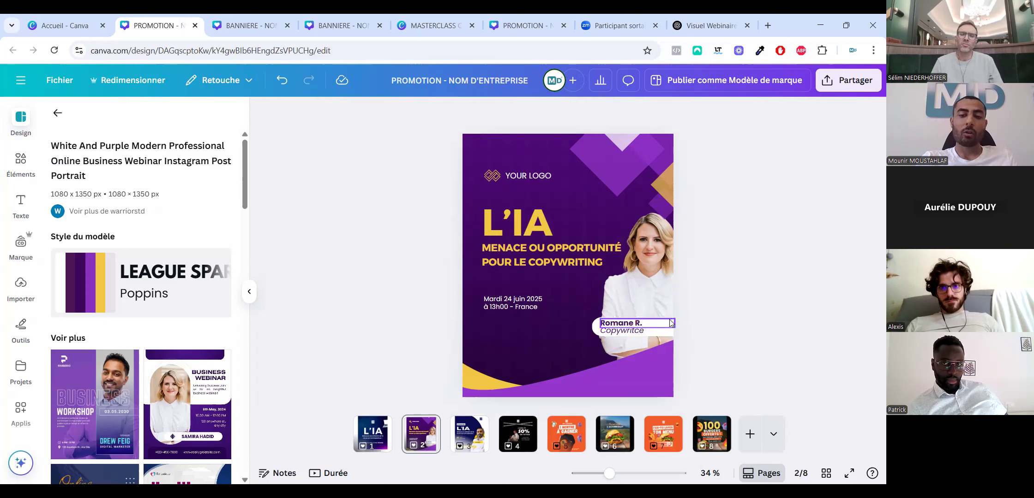
Recolor the white label behind the speaker's name to the light yellow document color.
click(594, 326)
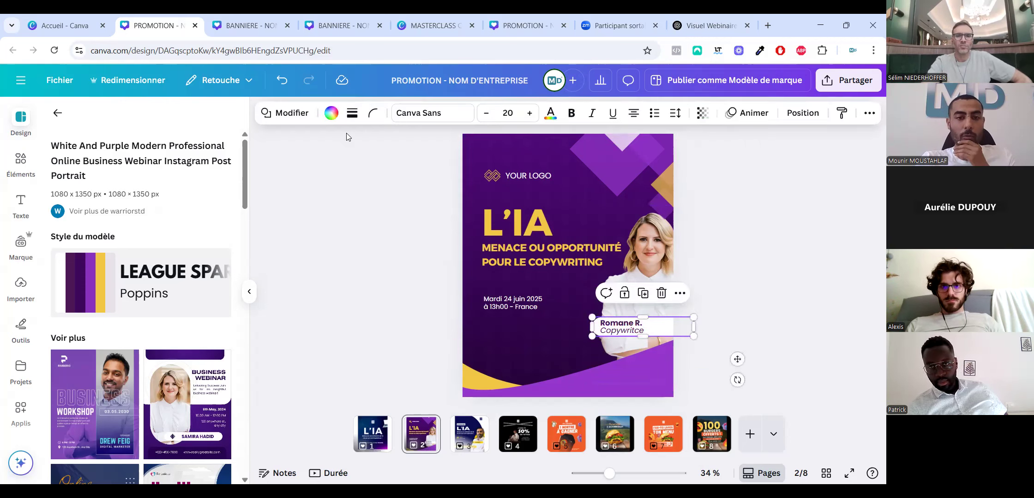
click(331, 113)
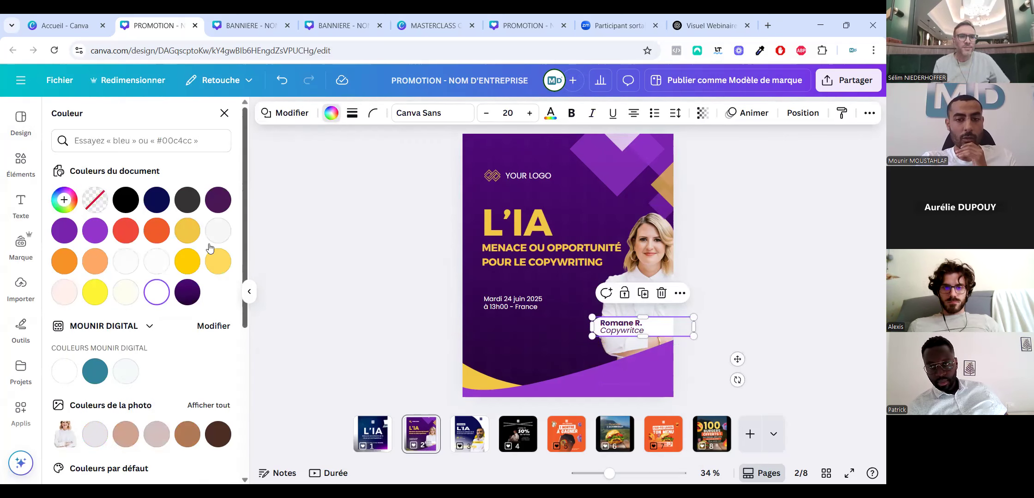
click(218, 262)
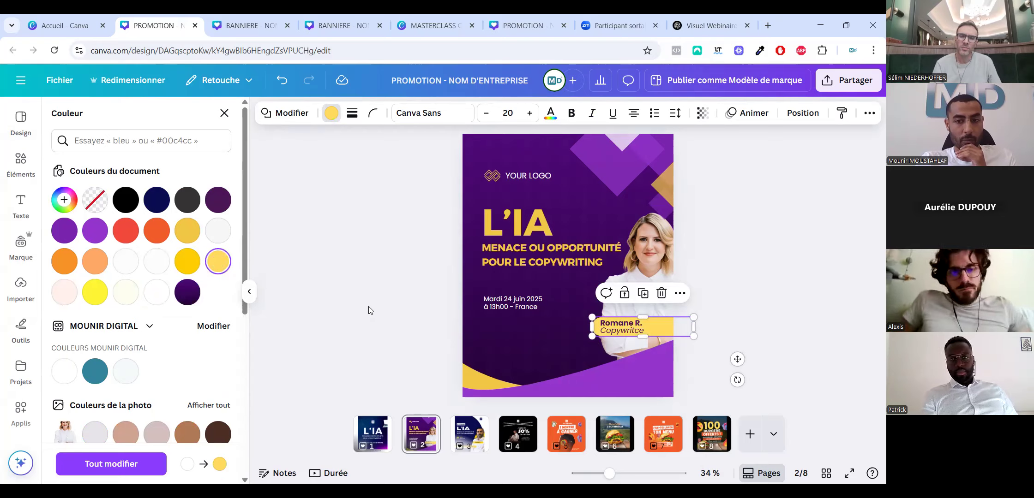
click(452, 292)
double_click(453, 291)
click(382, 293)
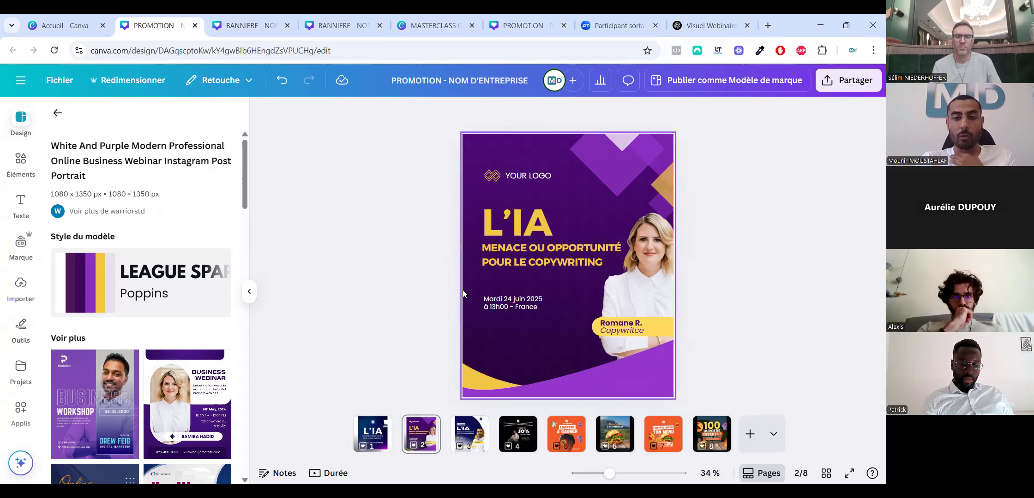
Copy the yellow "Inscription sur le lien du post" banner with its text from page 3 onto page 2.
click(469, 436)
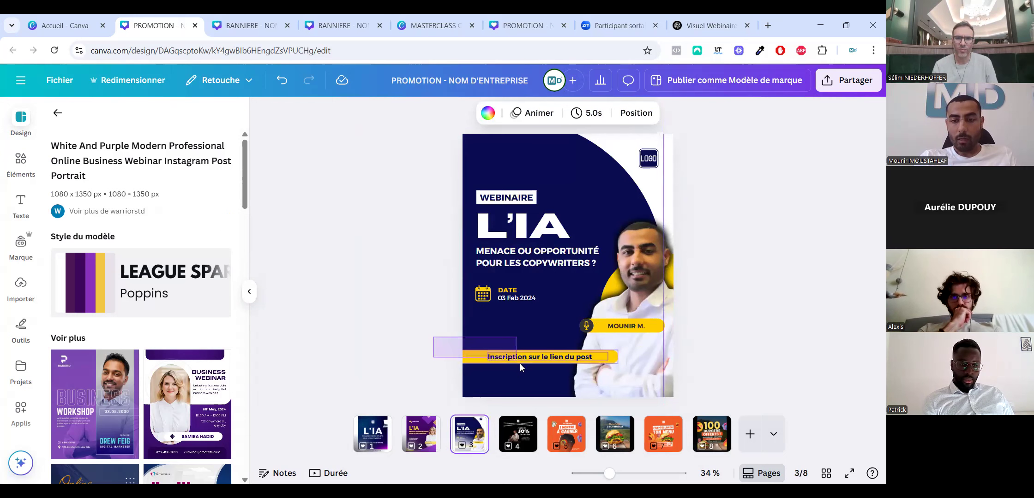
drag(520, 362, 381, 354)
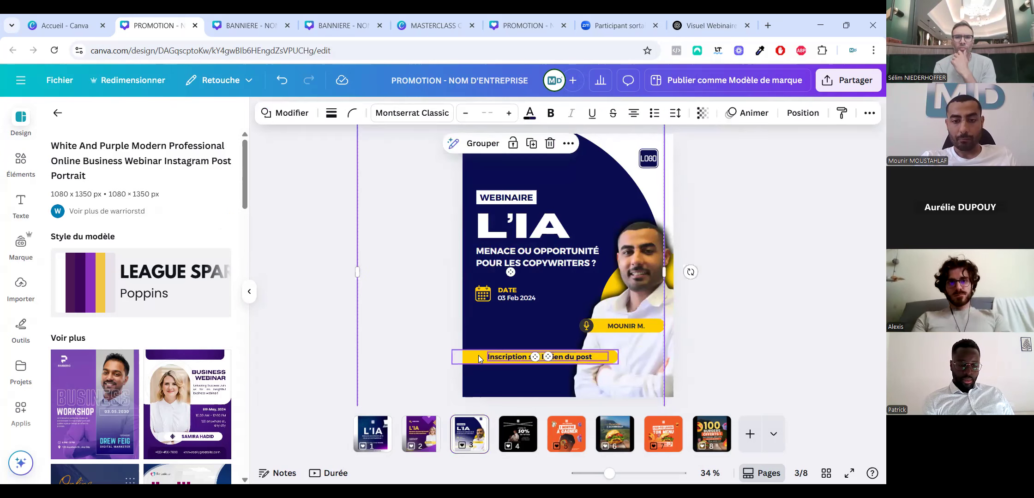
click(492, 359)
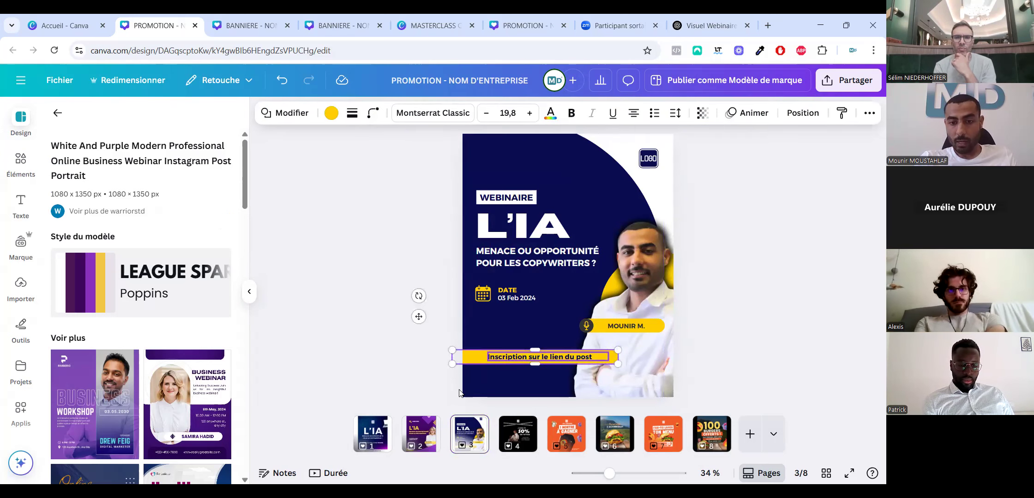
click(419, 427)
click(680, 330)
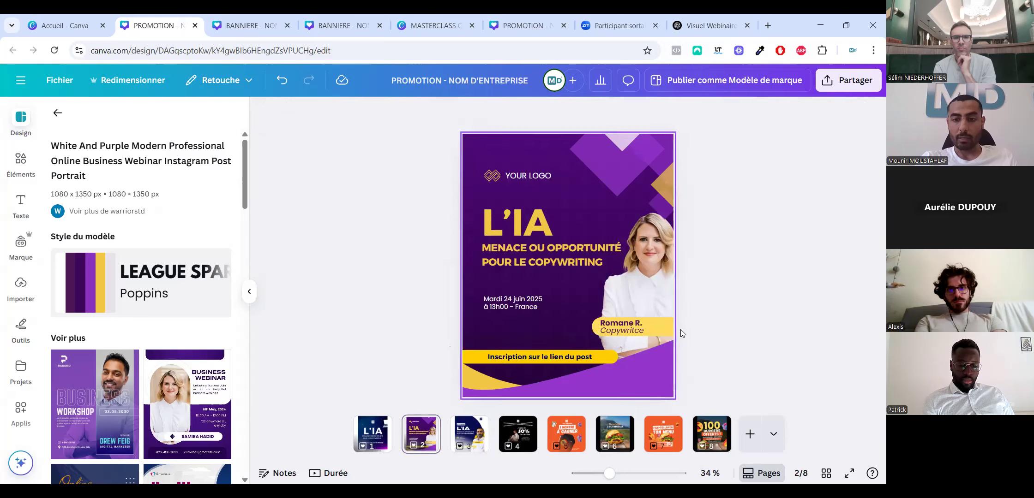
Recolor the pasted registration banner to the same light yellow as the speaker's name label.
click(588, 337)
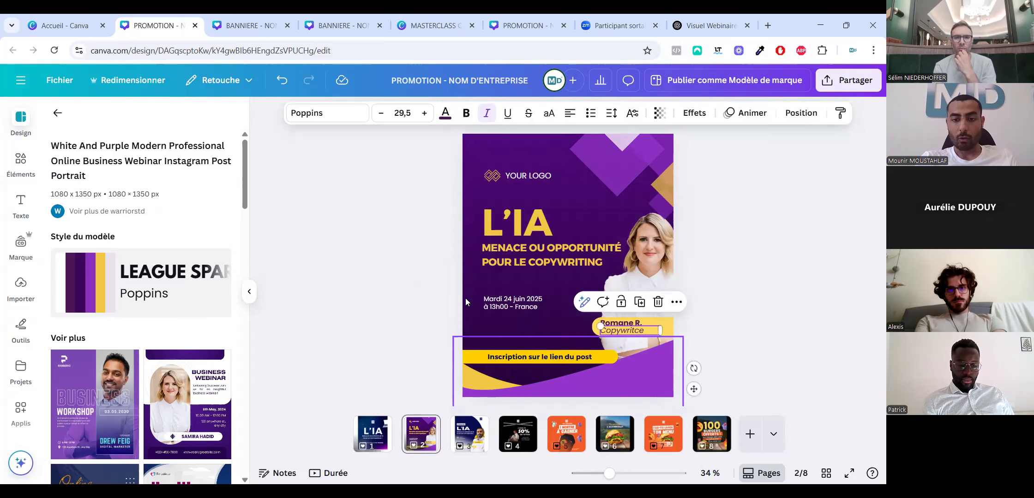
click(483, 358)
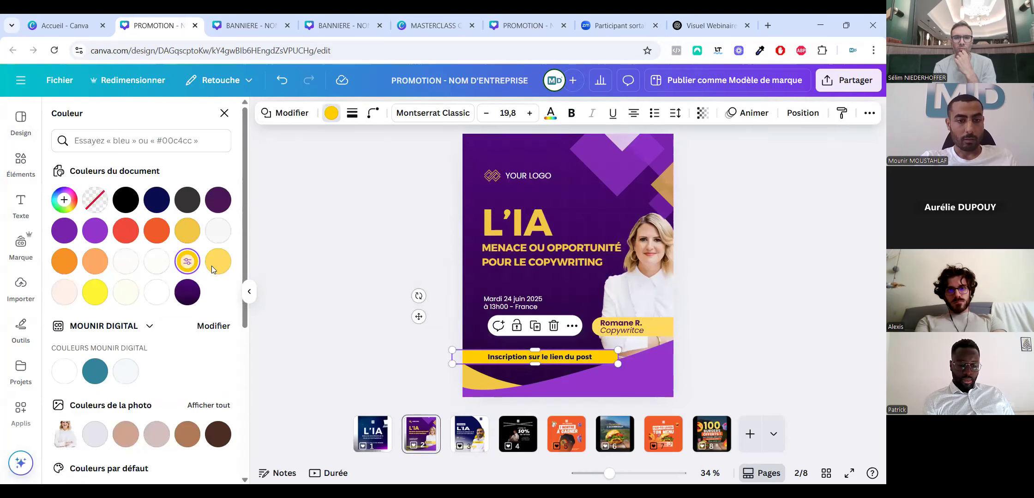
click(214, 268)
Delete the purple and yellow wave at the base of the poster and extend the portrait down to the page edge.
click(479, 376)
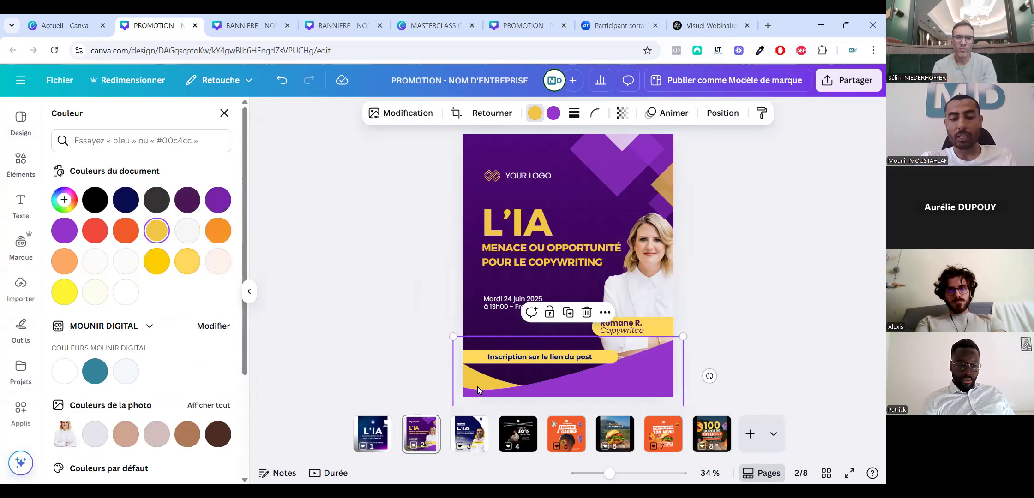
key(Delete)
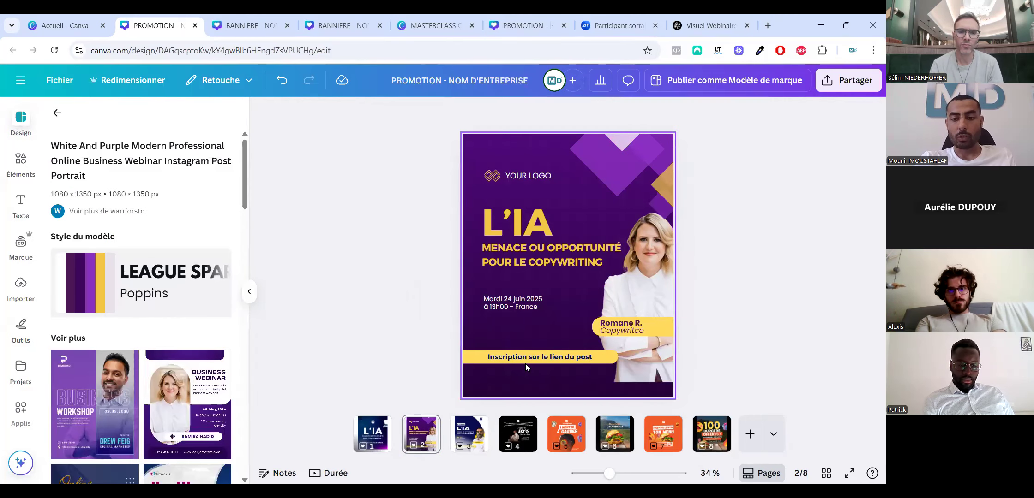
click(591, 376)
drag(584, 382, 570, 404)
drag(627, 356, 637, 358)
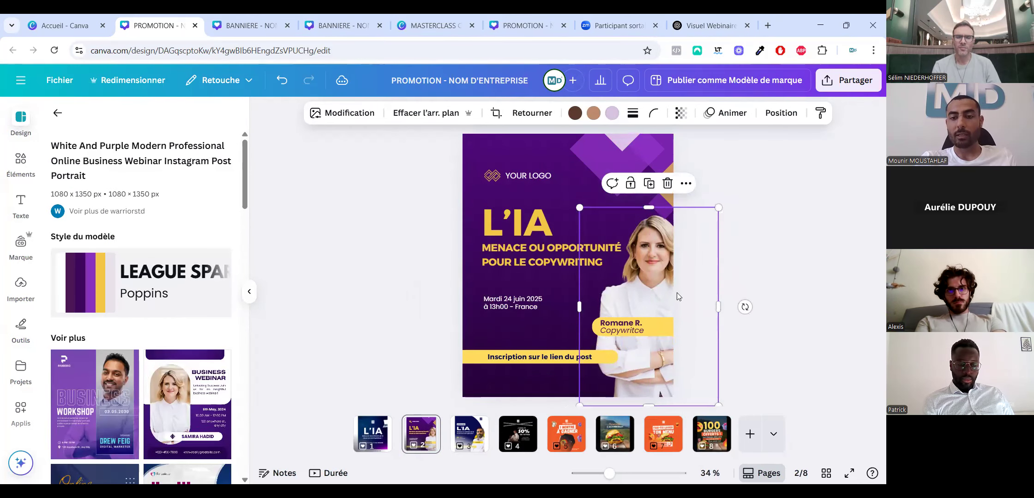
Shrink the "MENACE OU OPPORTUNITÉ POUR LE COPYWRITING" subtitle slightly and shift the portrait a little to the left.
click(629, 263)
drag(608, 264, 602, 263)
drag(706, 277, 692, 277)
click(720, 273)
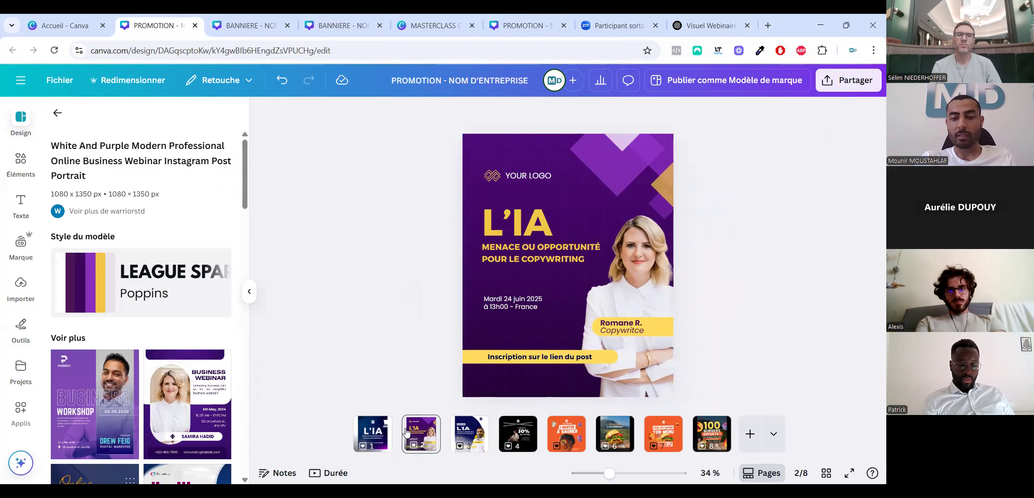
Select and copy the calendar icon with the "DATE 03 Feb 2024" texts on page 3.
scroll(418, 283, down, 2)
drag(535, 330, 422, 281)
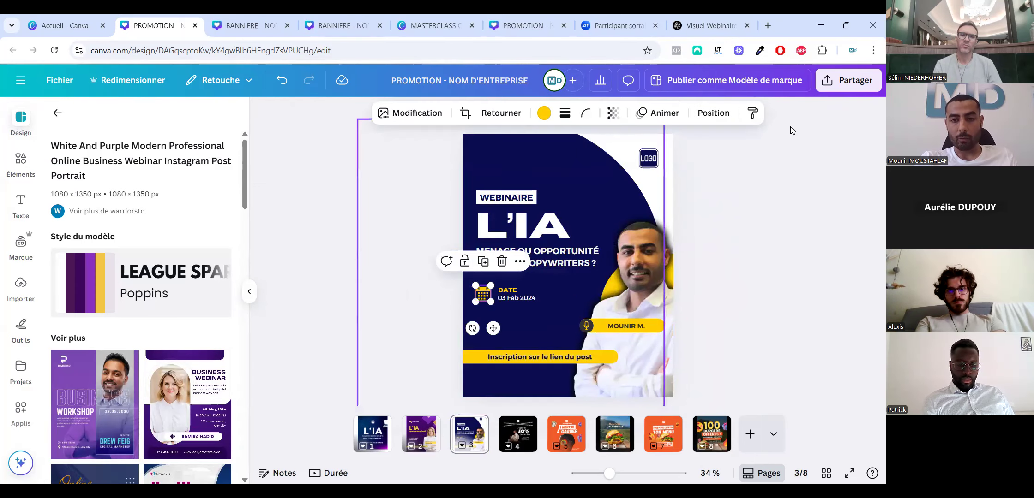
click(803, 113)
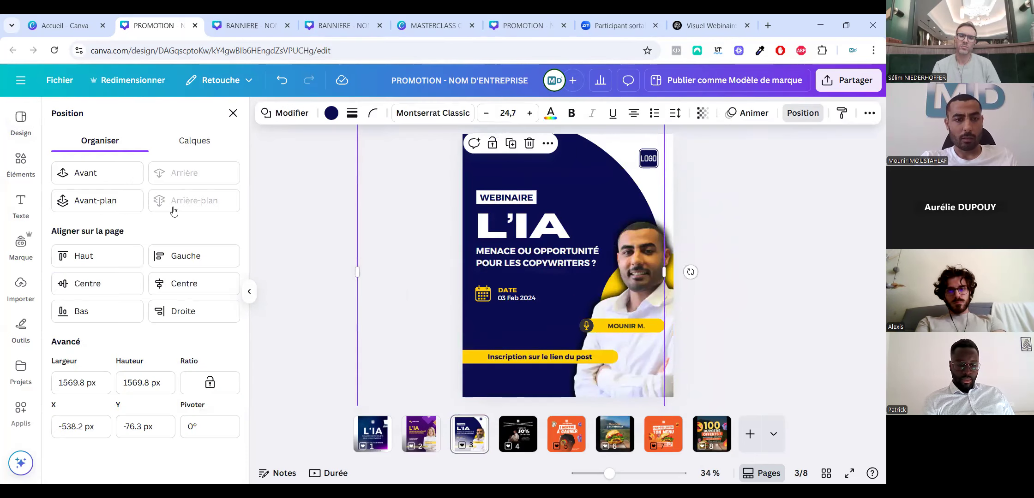
click(195, 140)
scroll(165, 380, up, 5)
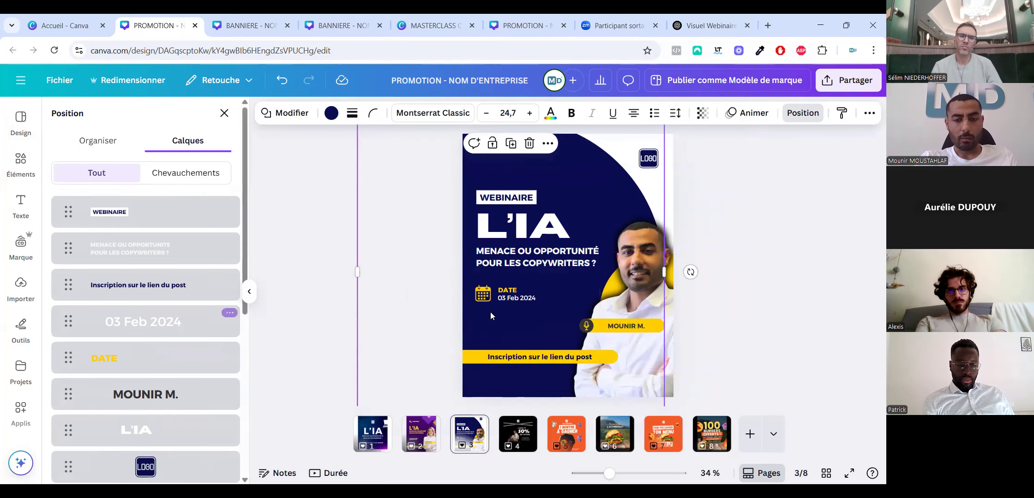
click(490, 300)
shift+click(505, 299)
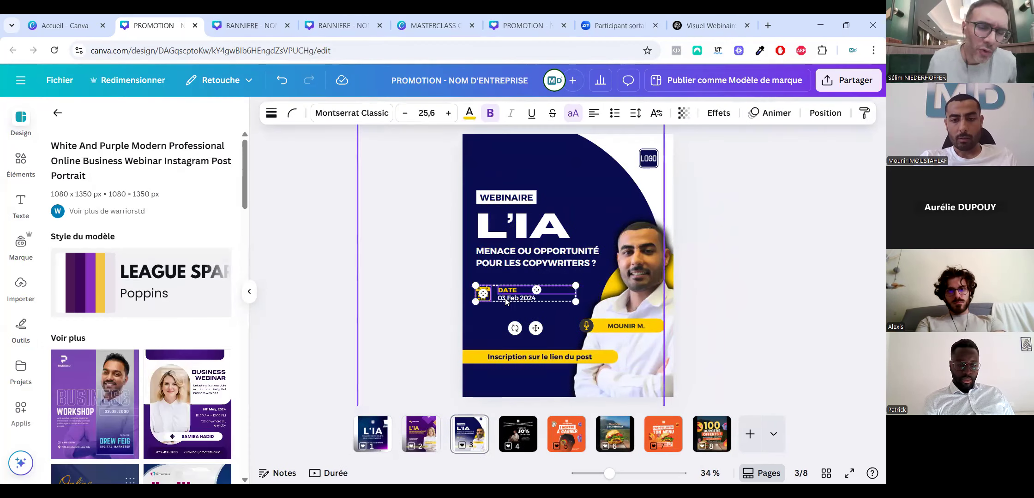
Replace the "Mardi 24 juin 2025 à 13h00 - France" text on page 2 with the copied calendar and date block.
click(376, 443)
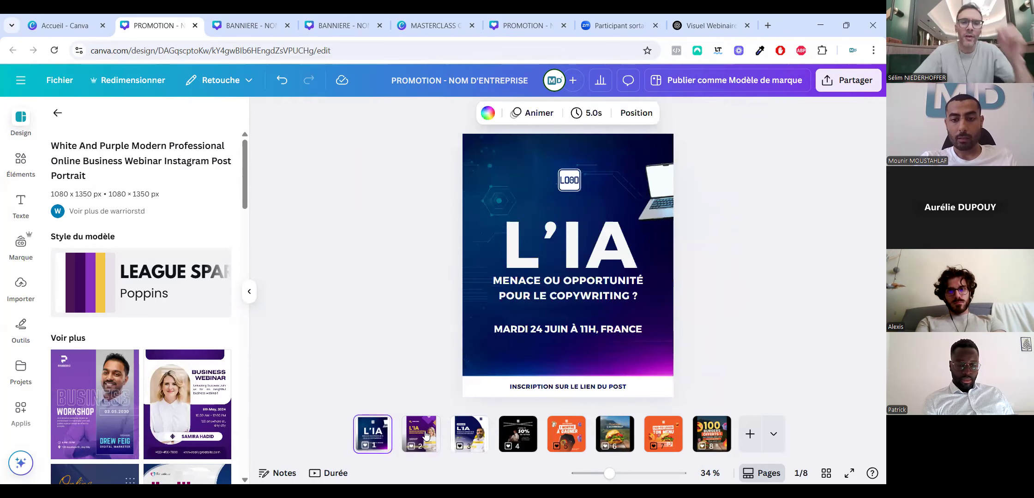
scroll(457, 339, down, 3)
click(501, 309)
click(499, 313)
key(ctrl+z)
key(ctrl+z)
key(ctrl+z)
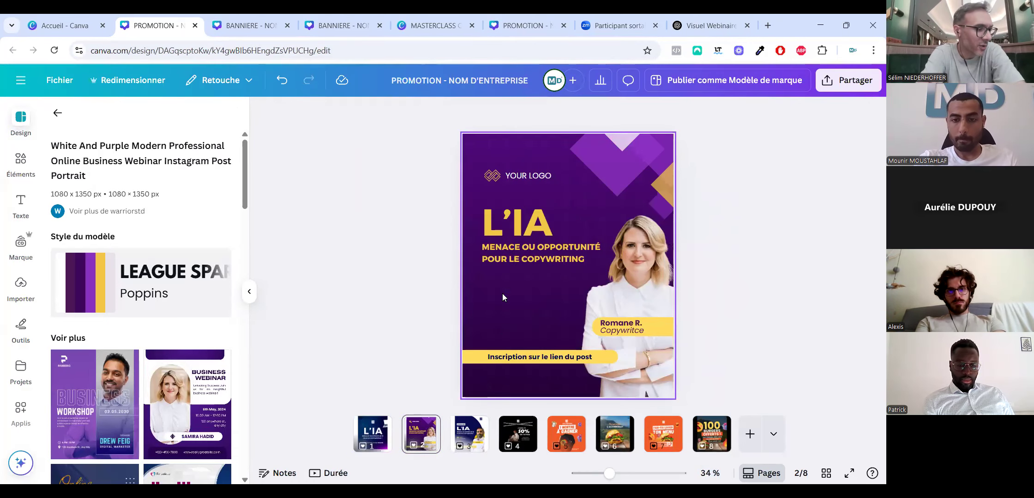
click(483, 311)
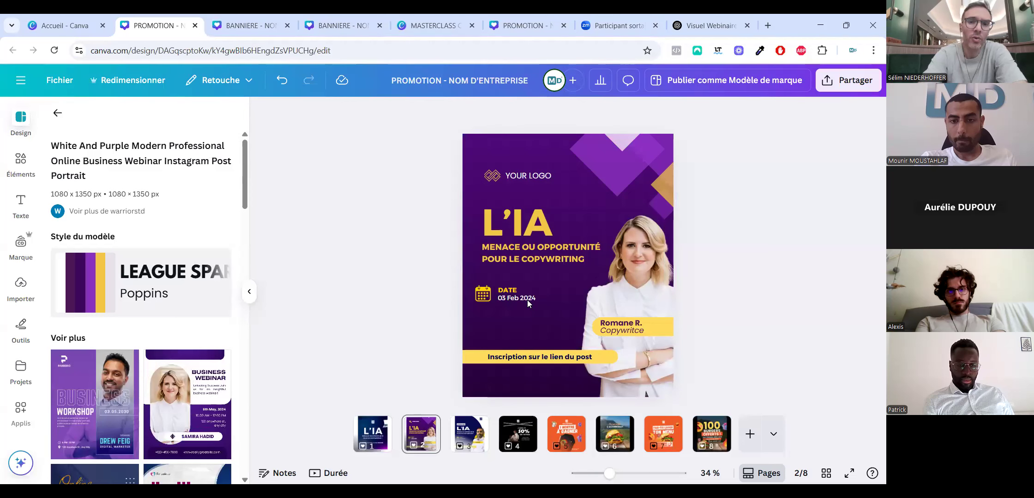
Move the calendar and date block slightly down and right to line up with the left edge of the headline.
click(524, 298)
drag(523, 298, 529, 310)
click(431, 237)
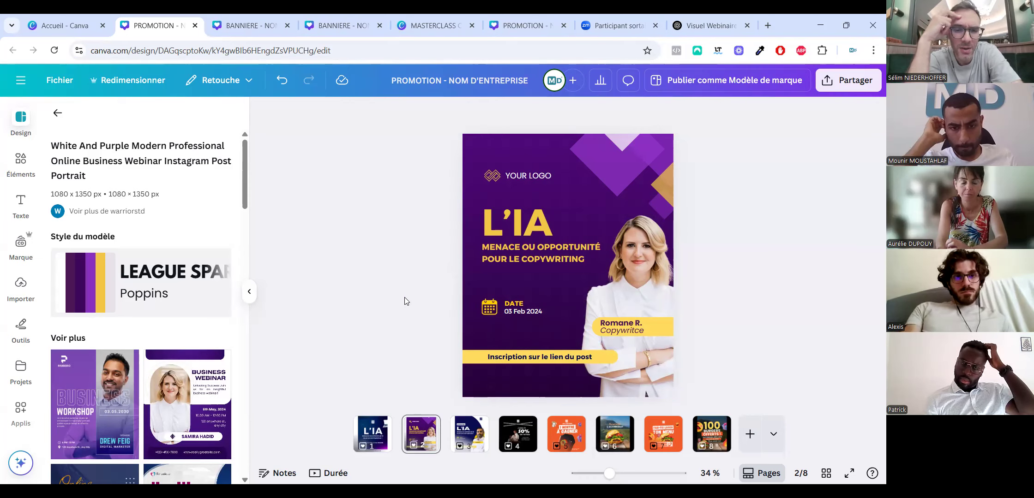
Compare poster pages 1 and 2, review the reading-order example on slide 6 of the MASTERCLASS CANVA presentation, and return to the poster.
click(373, 434)
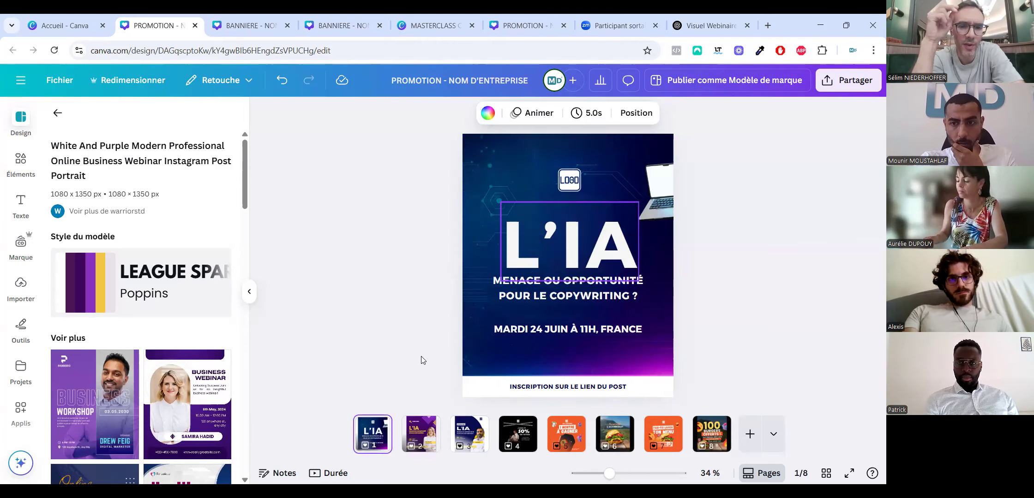
click(416, 438)
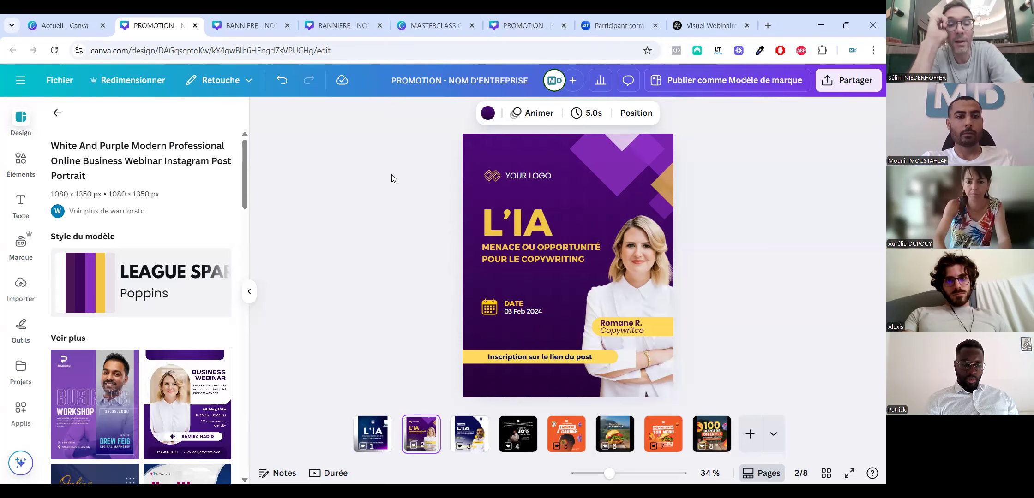
click(447, 24)
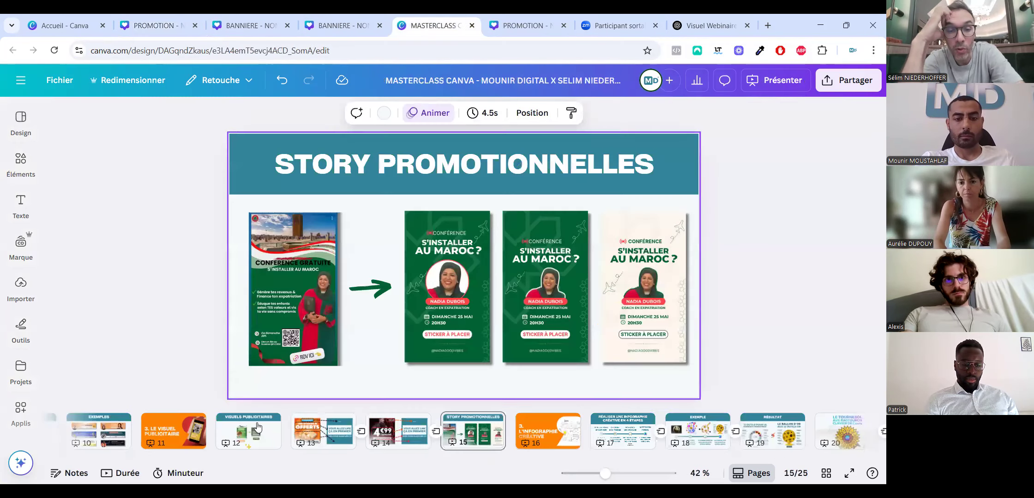
click(258, 427)
scroll(258, 427, up, 10)
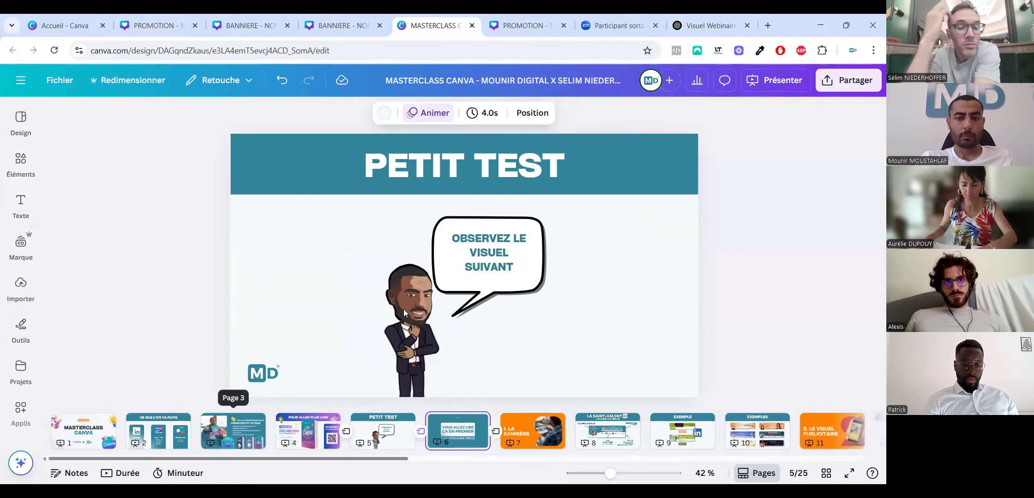
scroll(329, 302, down, 2)
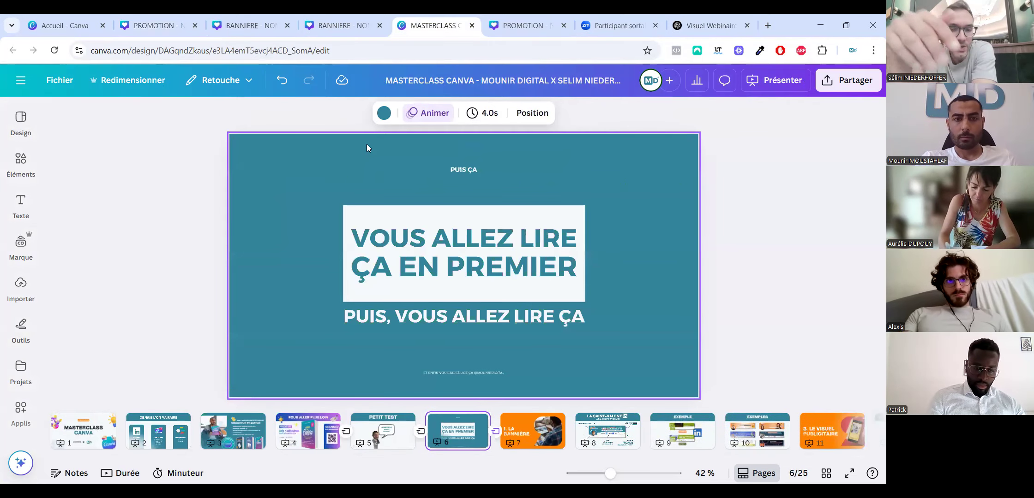
click(154, 25)
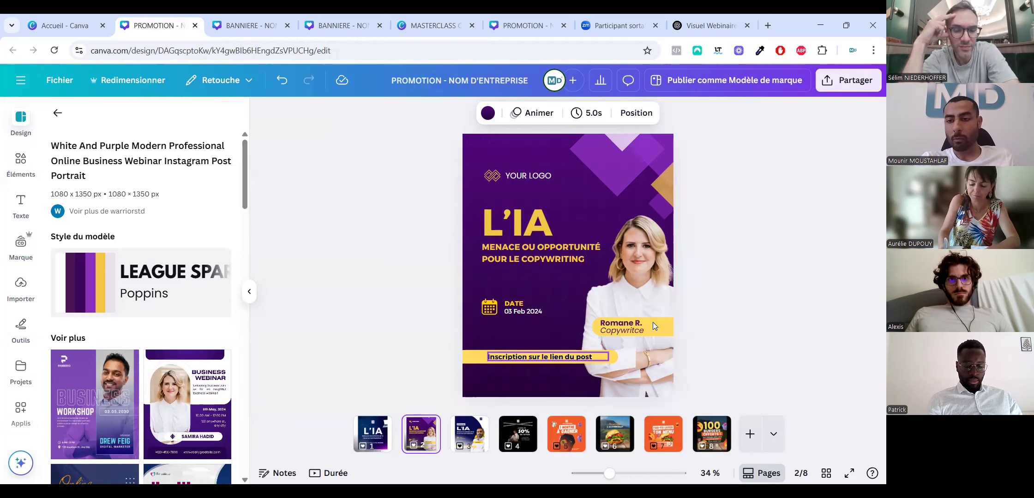
Try placing the registration banner and its text directly below the speaker's name label.
click(516, 356)
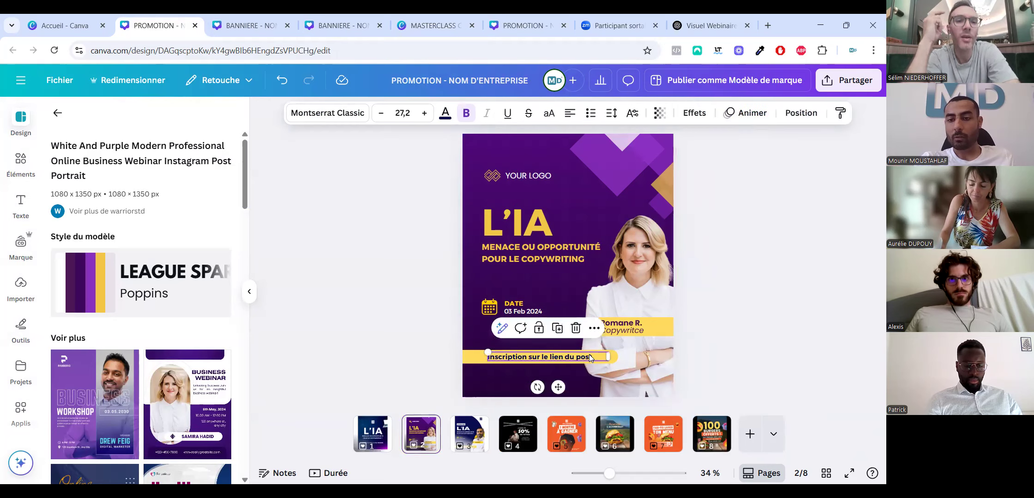
drag(476, 355, 615, 345)
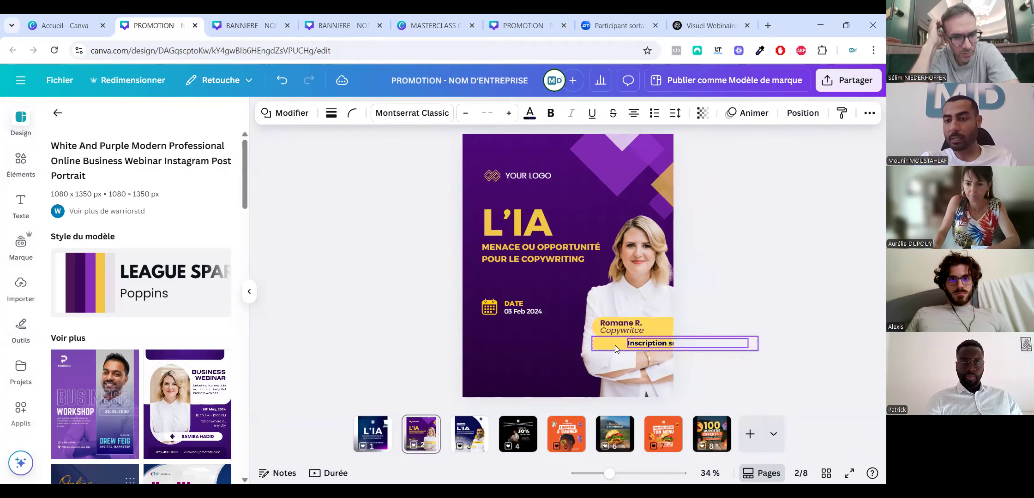
key(ctrl+z)
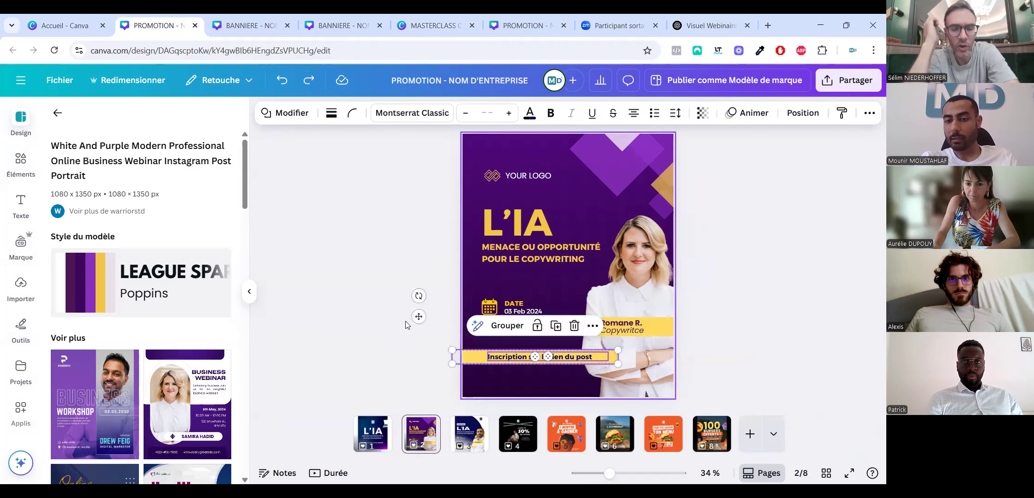
Recolour the calendar icon and the DATE label on page 2 in the soft yellow of the speaker's name label.
click(450, 266)
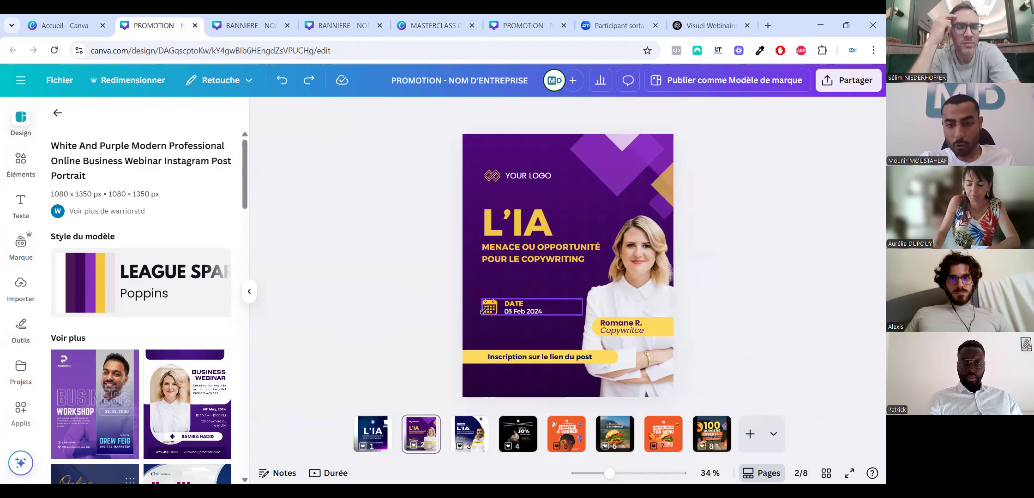
click(493, 301)
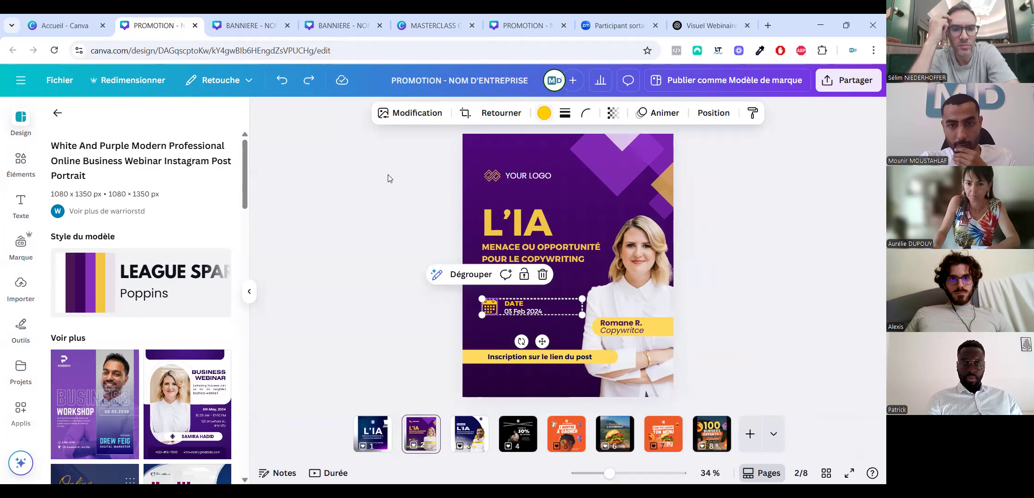
click(544, 113)
click(187, 261)
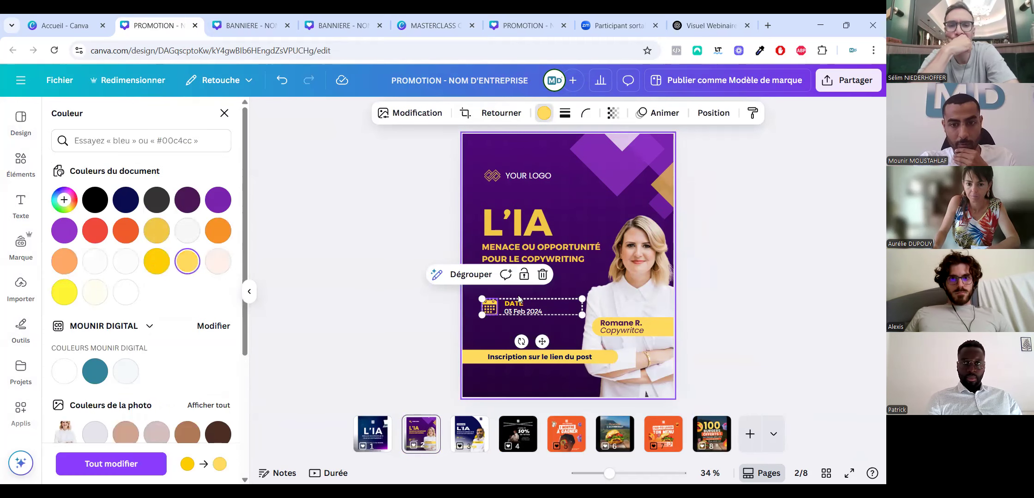
click(510, 304)
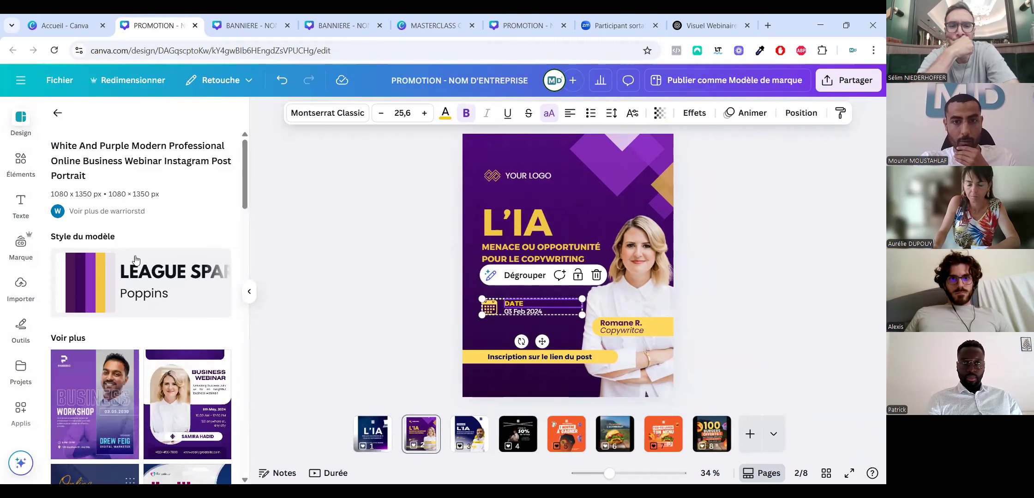
click(445, 113)
click(217, 262)
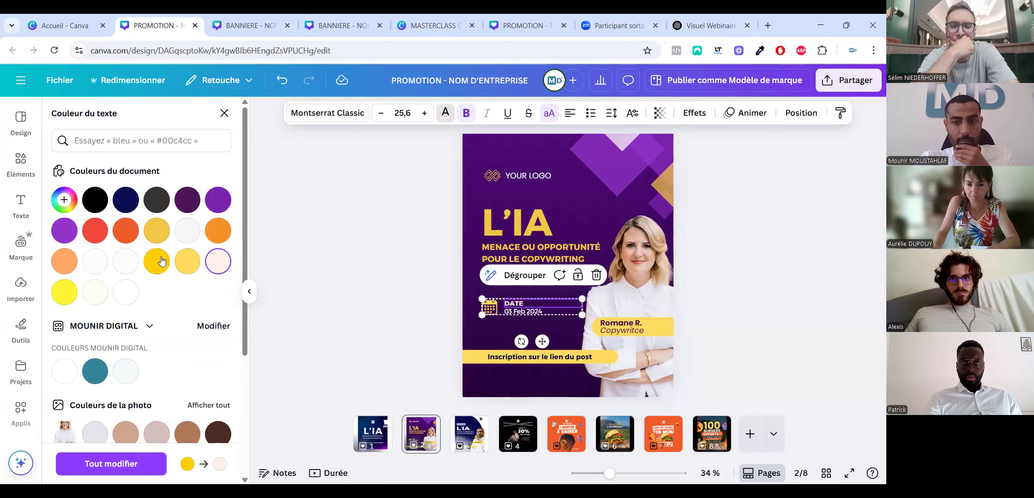
click(354, 243)
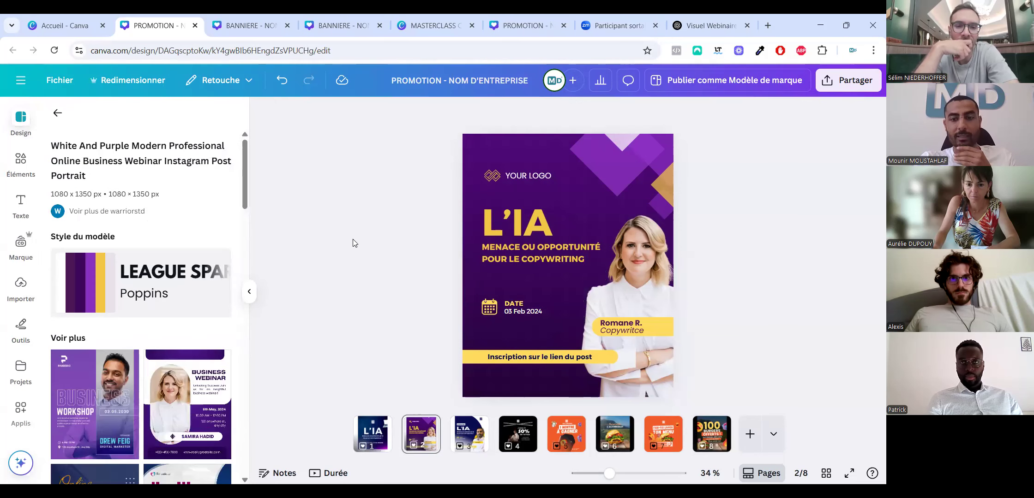
click(612, 166)
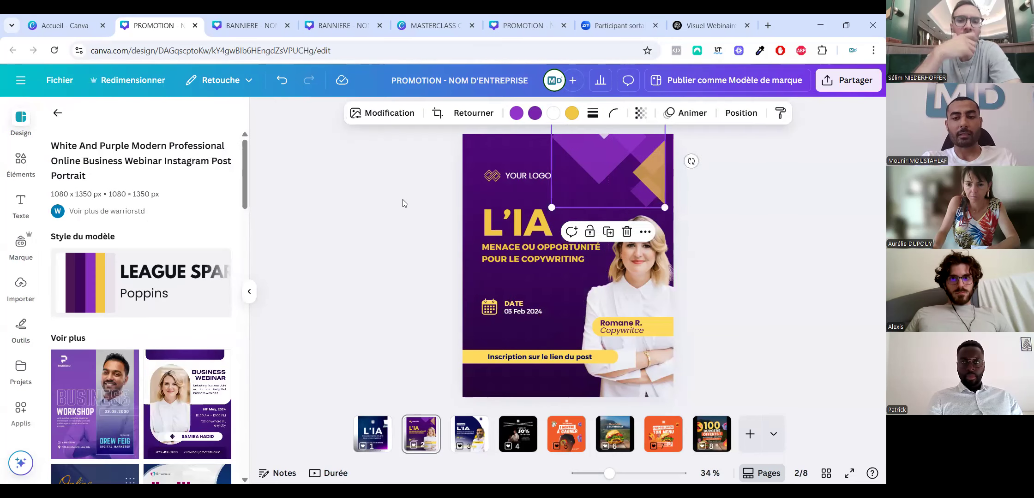
key(ctrl+z)
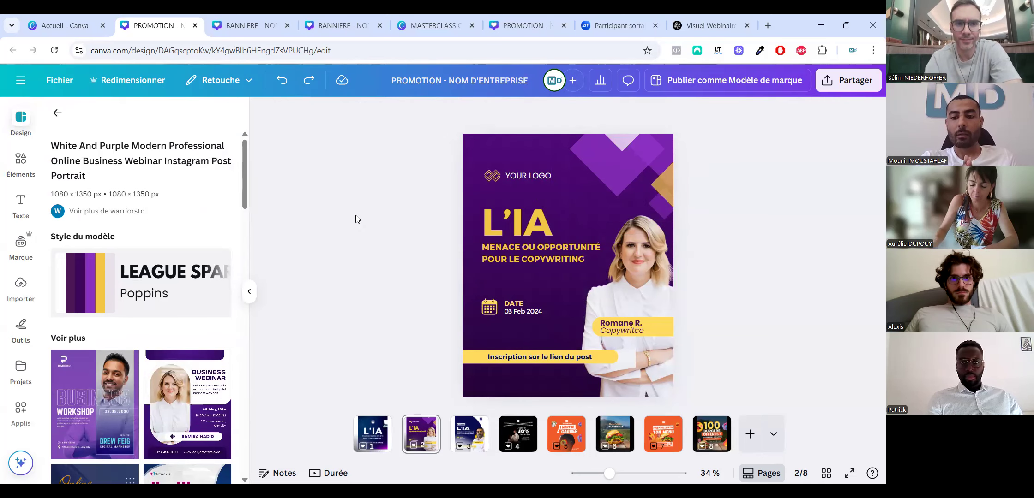
Replace page 2's rounded registration banner with the full-width registration strip and text copied from page 1.
click(536, 357)
key(Delete)
click(382, 424)
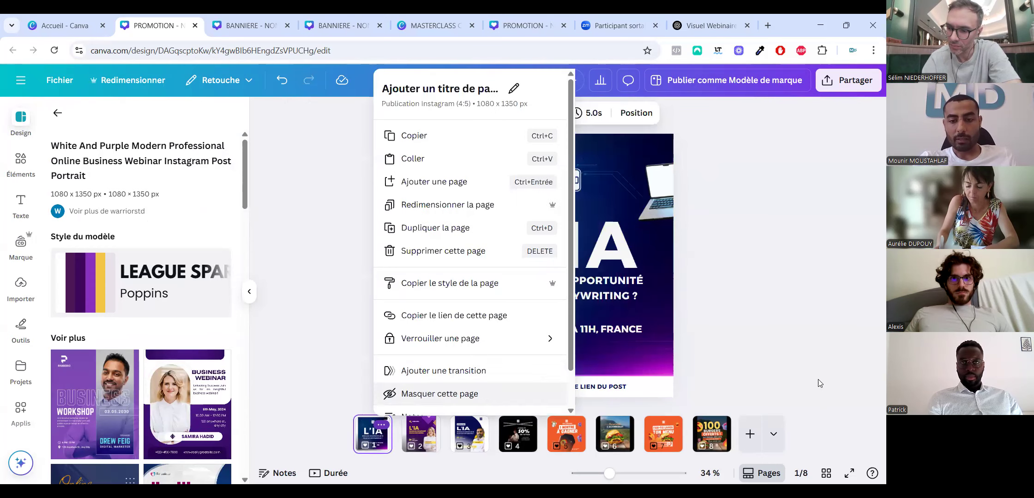
click(761, 377)
click(393, 395)
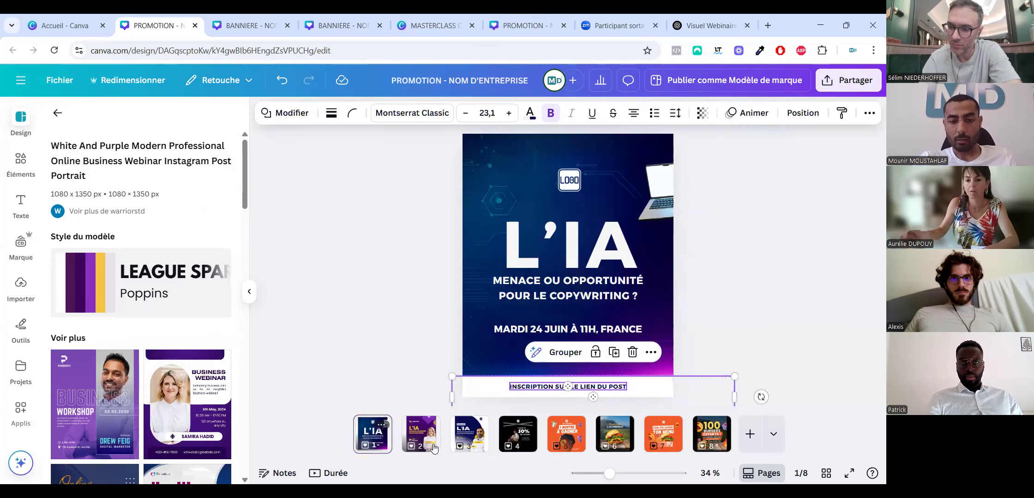
scroll(369, 335, down, 2)
key(ctrl+v)
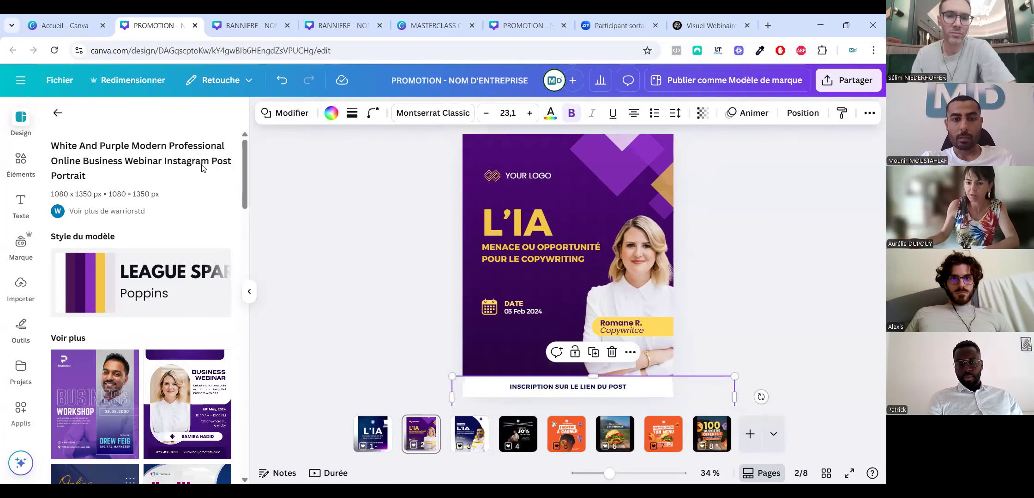
Recolour the registration strip at the foot of page 2 in the poster's soft yellow.
click(331, 112)
click(228, 261)
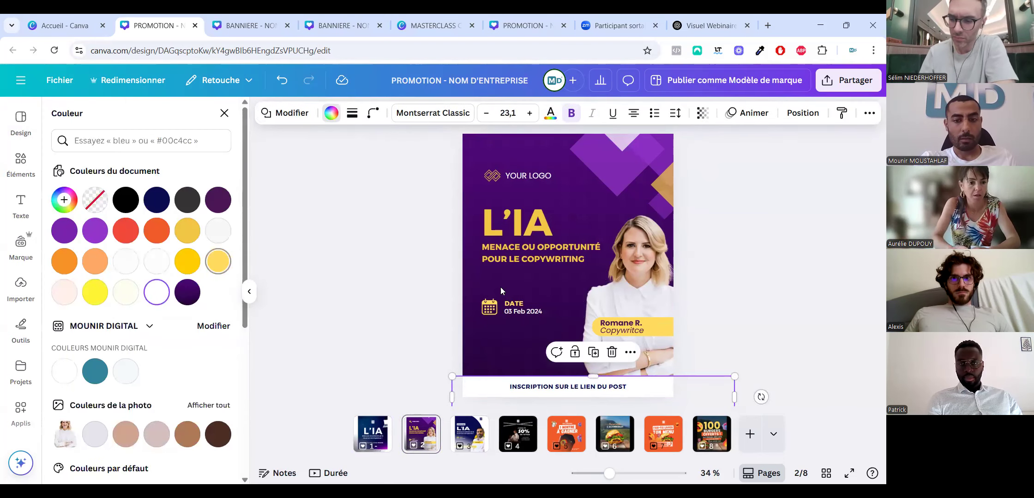
double_click(360, 279)
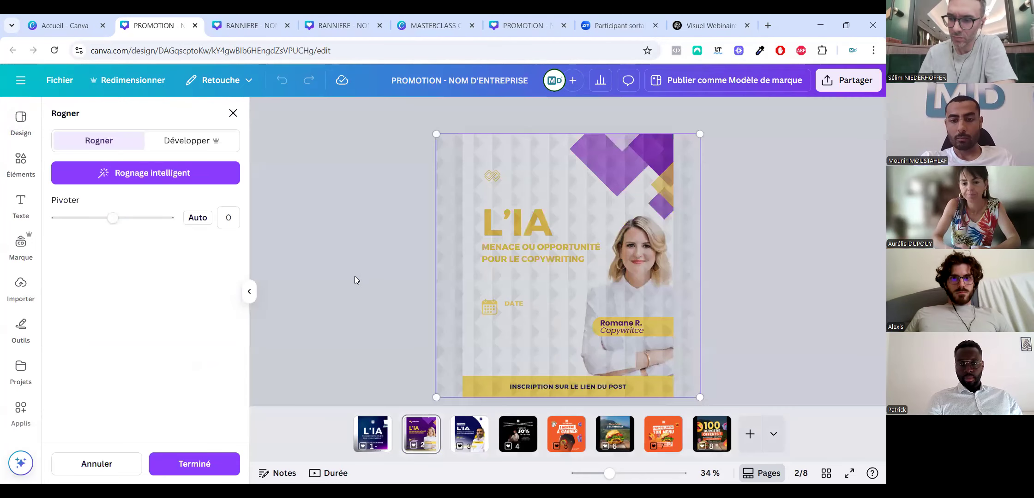
click(354, 276)
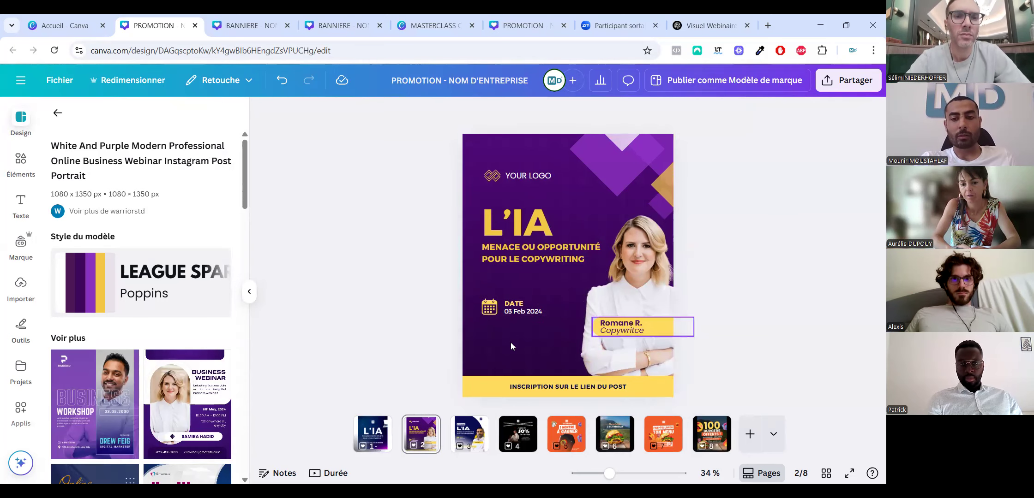
Try placing a duplicate of the calendar and date block directly below the original, and undo it.
click(514, 315)
drag(530, 310, 526, 333)
key(ctrl+z)
click(403, 306)
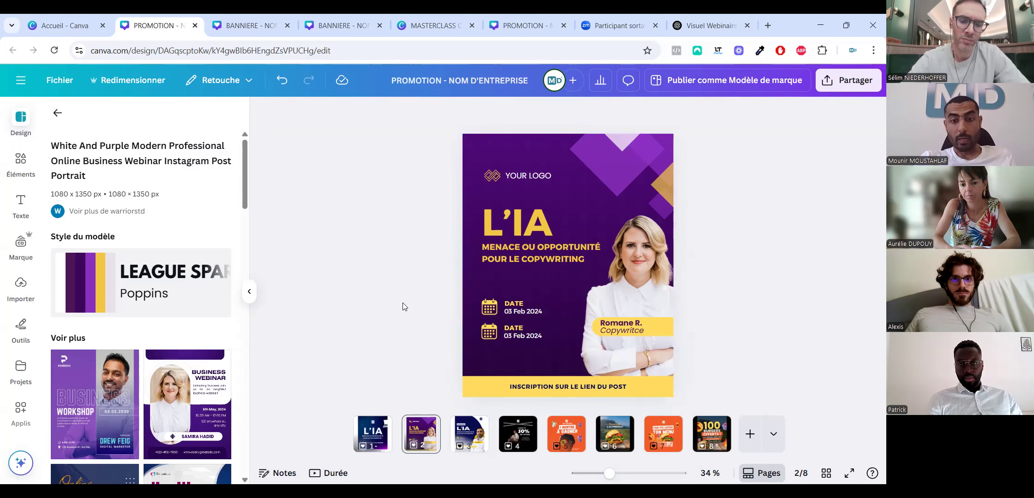
key(ctrl+z)
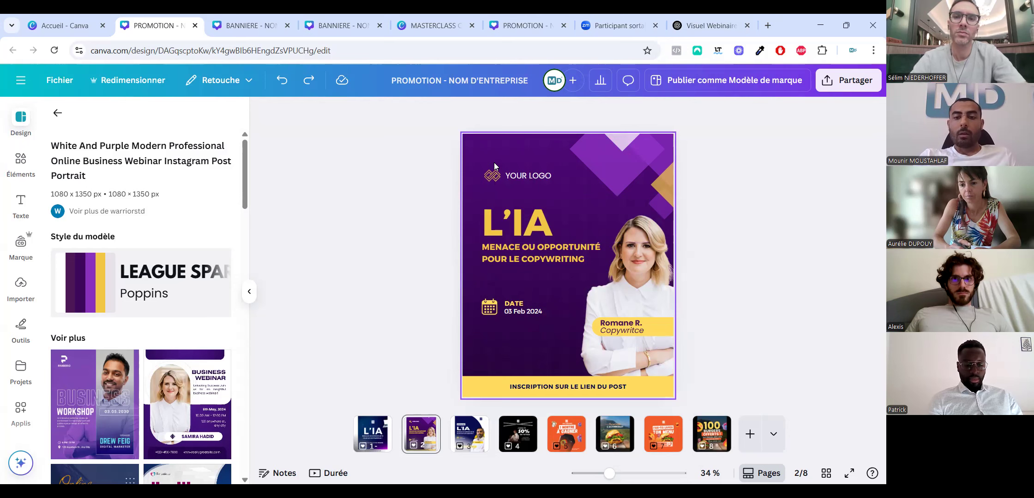
Try moving the calendar and date block up closer to the headline, compare it with page 3, and undo the move.
click(581, 248)
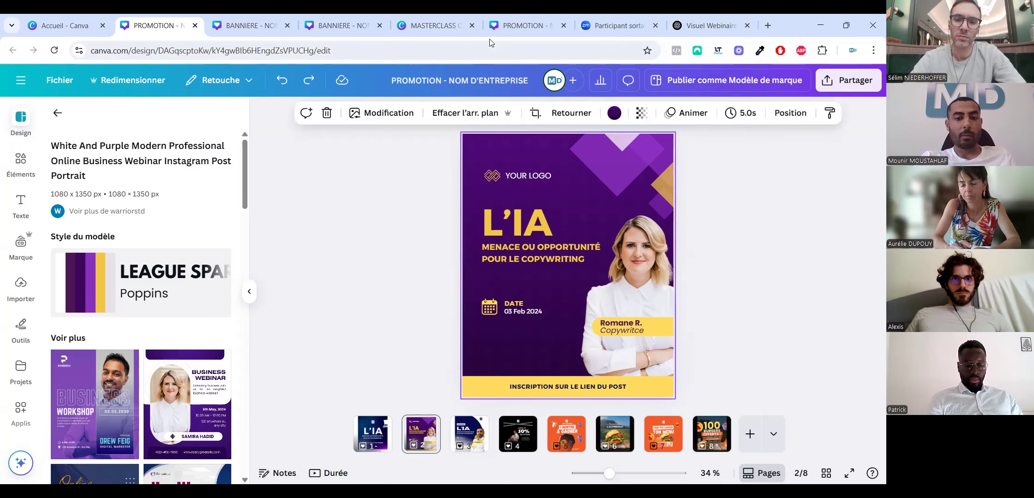
click(549, 310)
drag(550, 309, 549, 296)
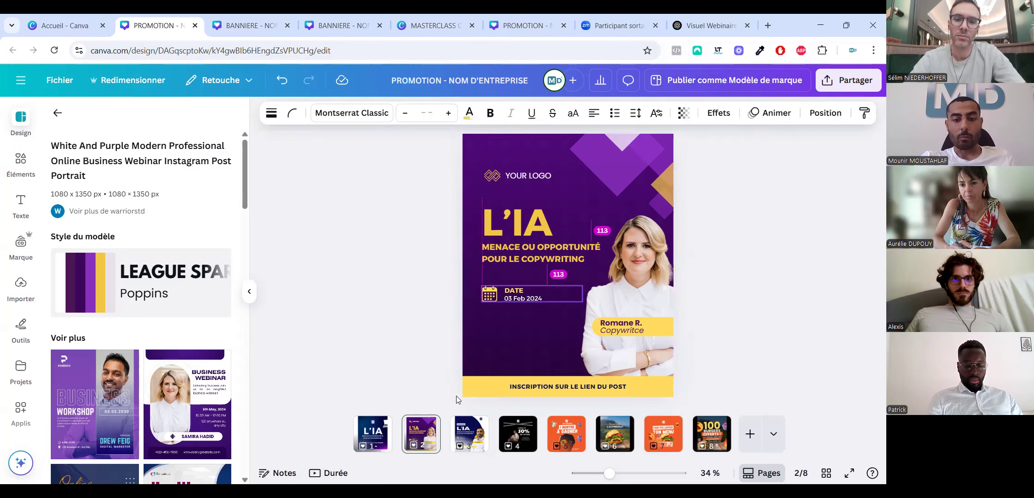
click(465, 425)
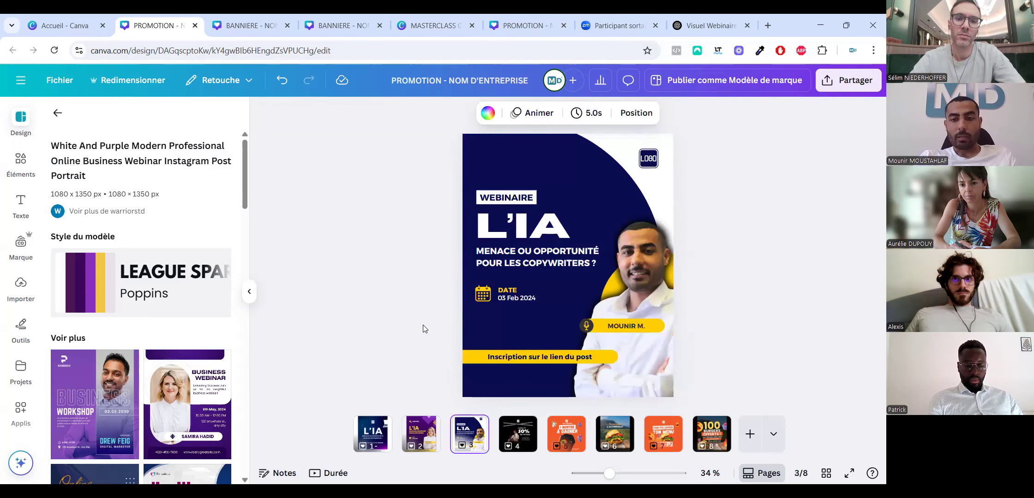
key(ctrl+z)
key(ctrl+z)
key(ctrl+z)
key(ctrl+z)
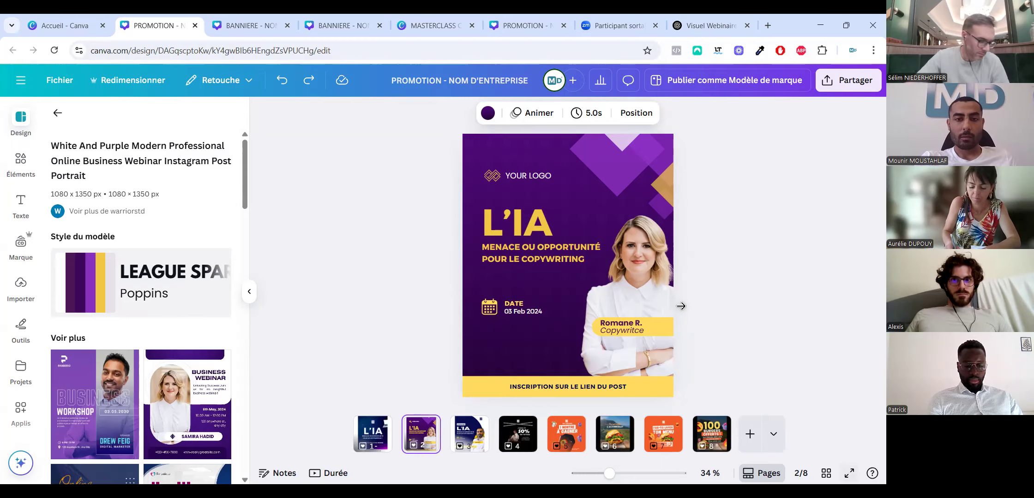
Compare the posters on pages 2 and 3 in full-screen presentation mode and return to editing page 2.
key(ctrl+alt+p)
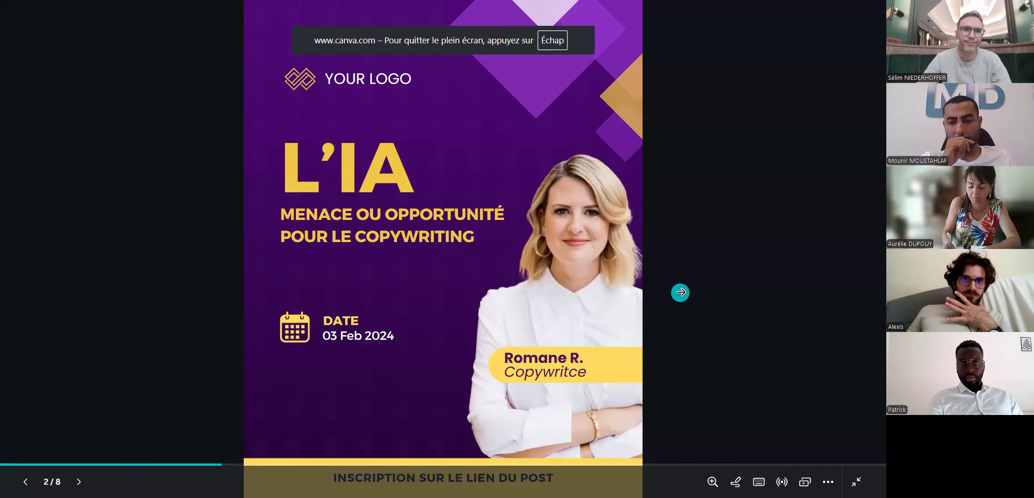
click(681, 293)
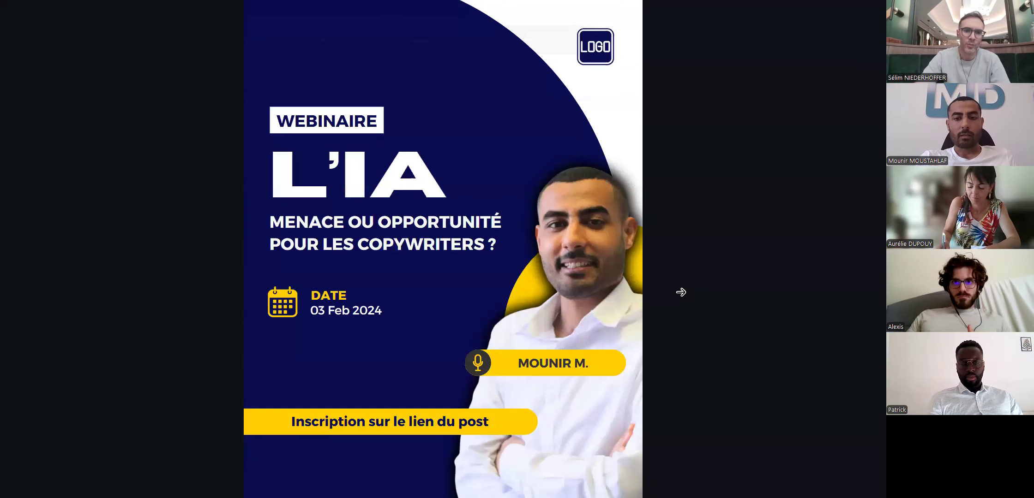
key(Right)
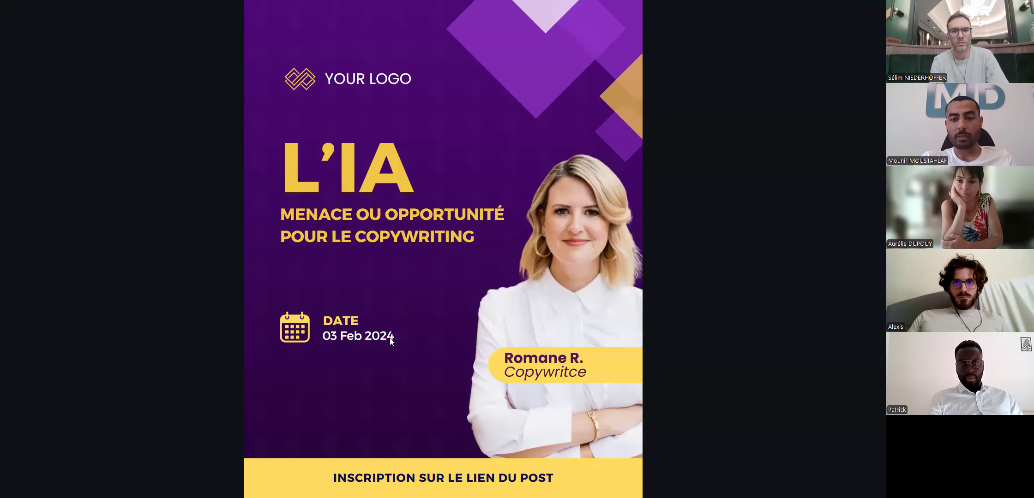
key(Escape)
right_click(419, 434)
click(388, 305)
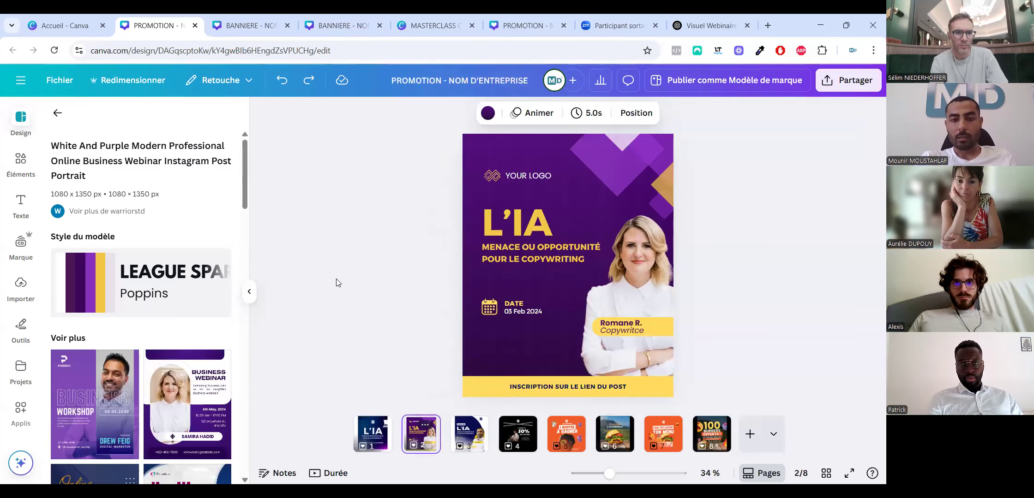
Move the logo onto the purple diamonds in the poster's upper right corner and place a WEBINAIRE label above the "L'IA" headline.
click(498, 174)
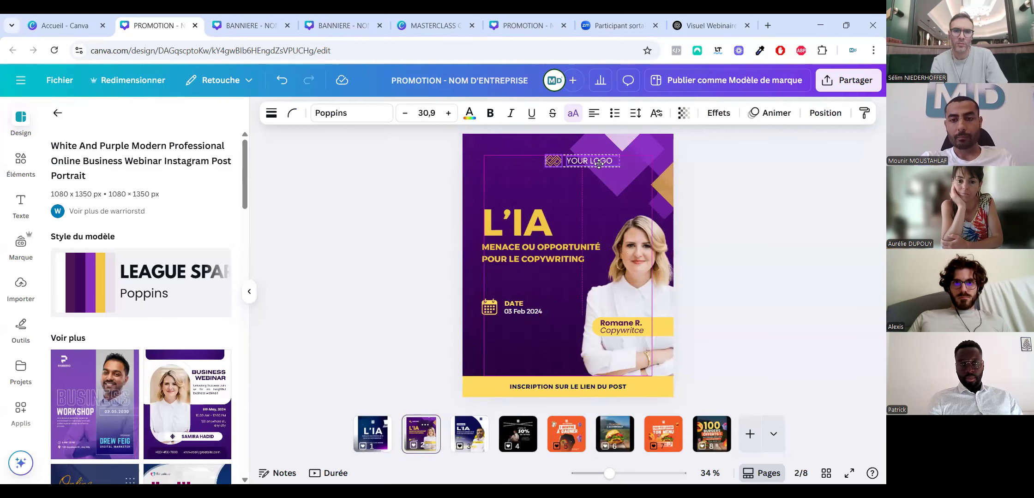
click(477, 166)
click(741, 109)
click(203, 200)
double_click(507, 277)
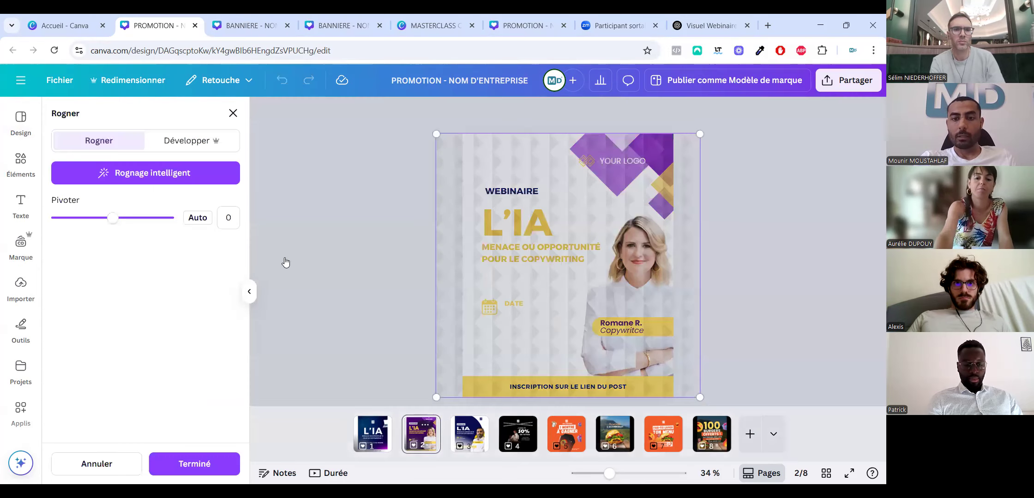
click(347, 225)
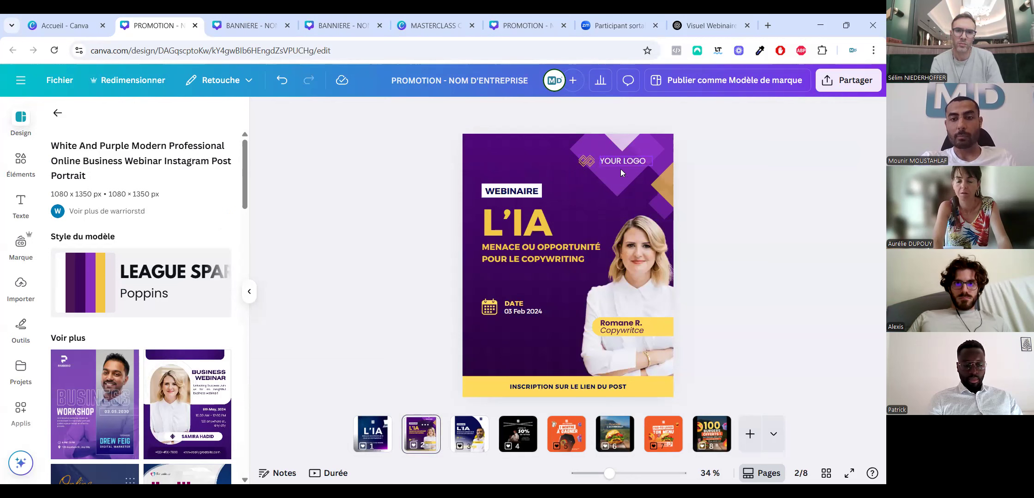
Recolour the WEBINAIRE label with a soft yellow background effect and dark purple text.
click(484, 193)
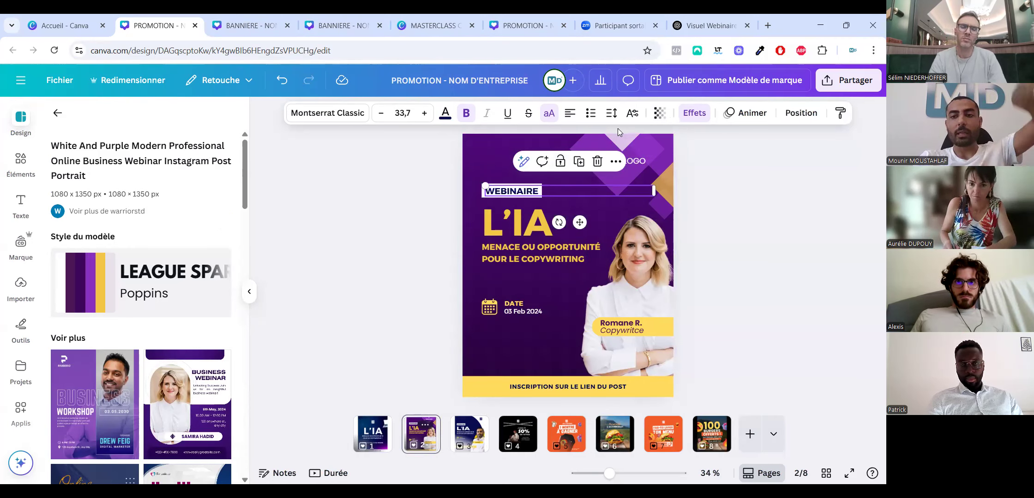
click(692, 116)
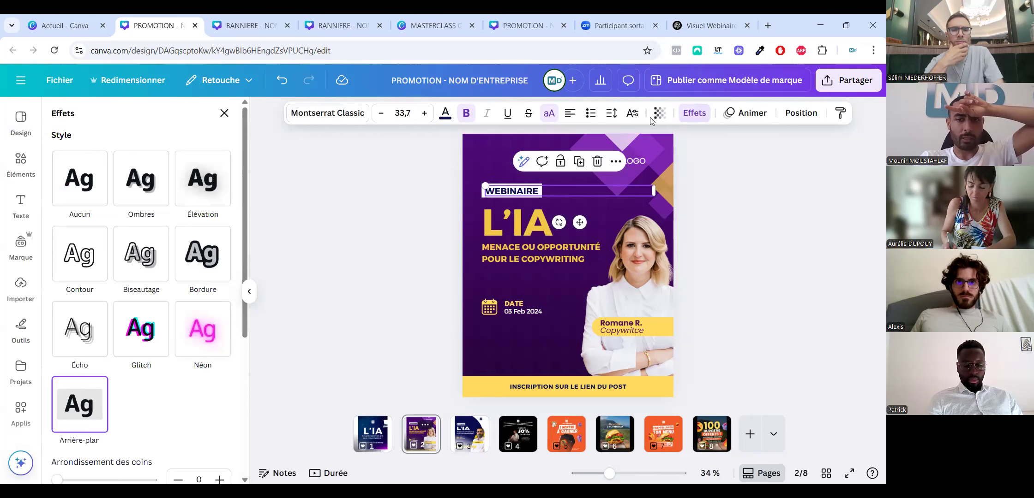
scroll(105, 321, down, 5)
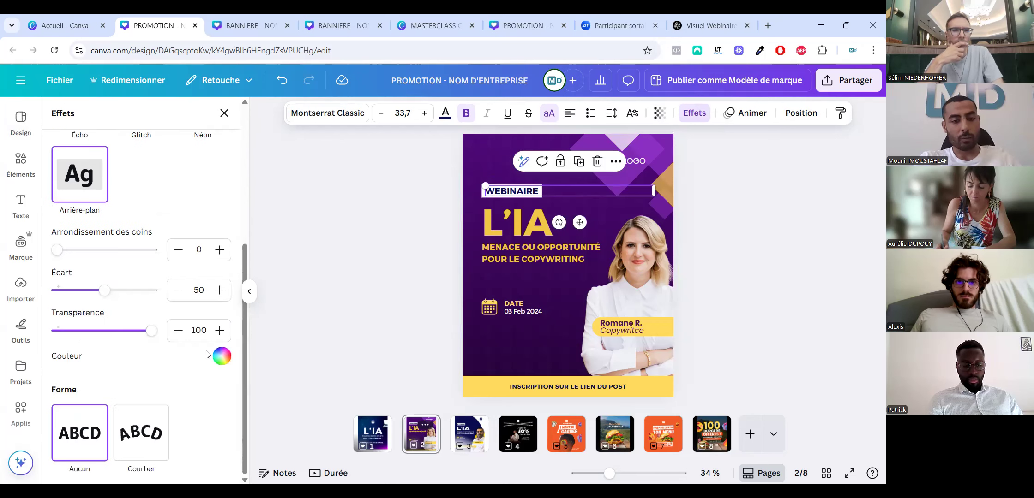
click(217, 358)
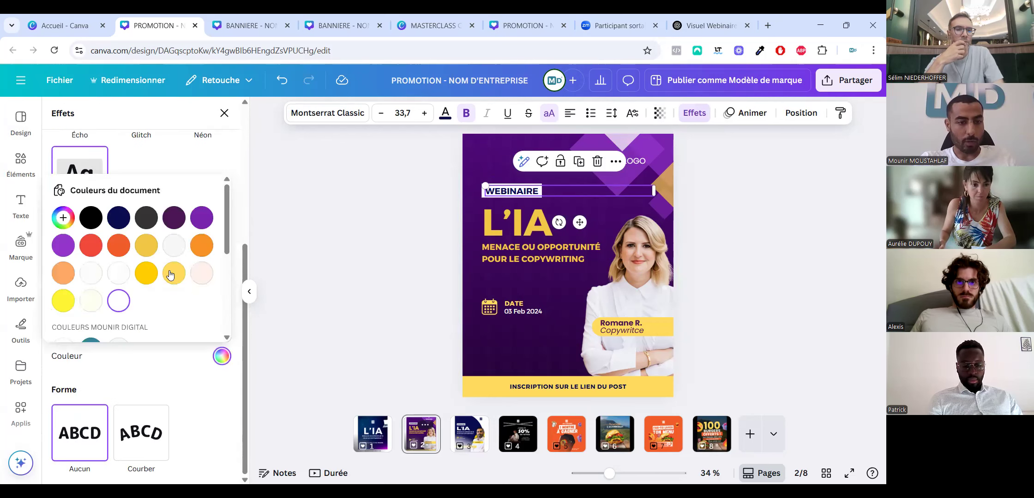
click(174, 274)
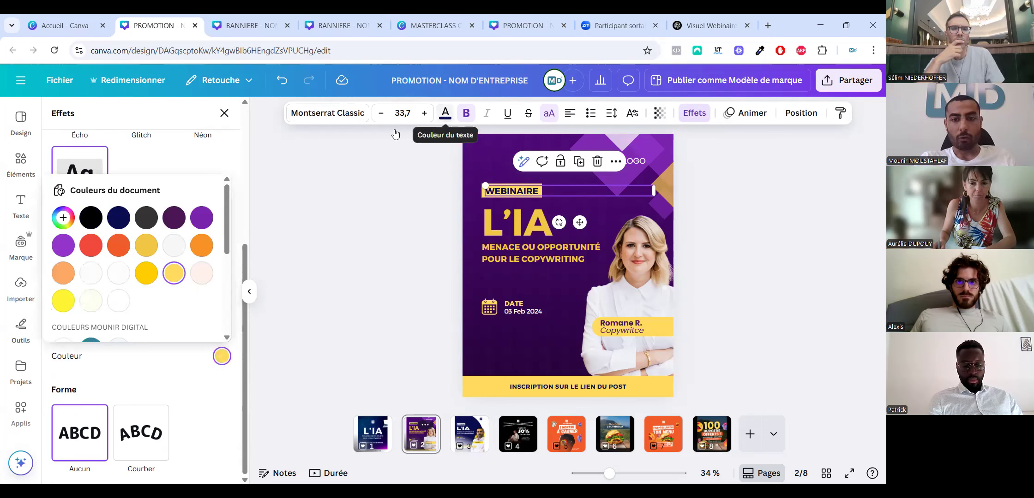
click(444, 114)
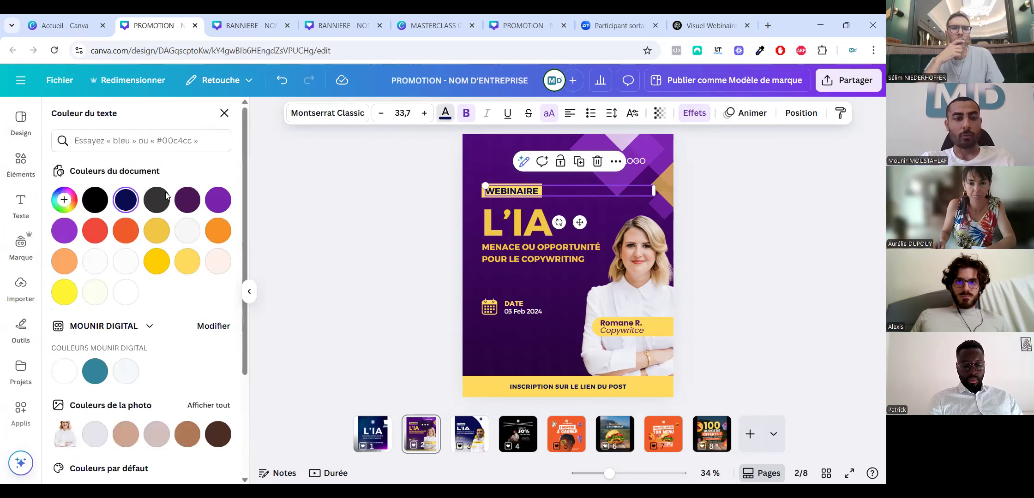
click(189, 197)
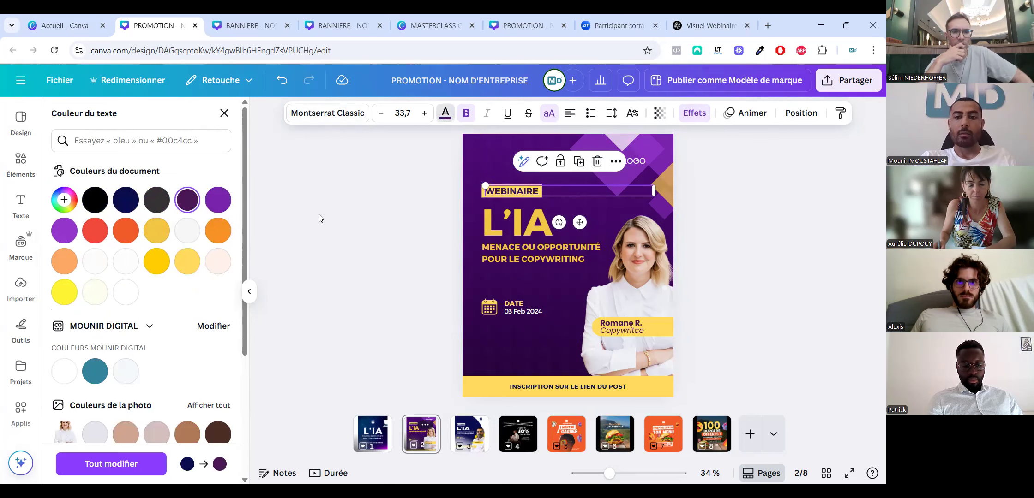
click(413, 258)
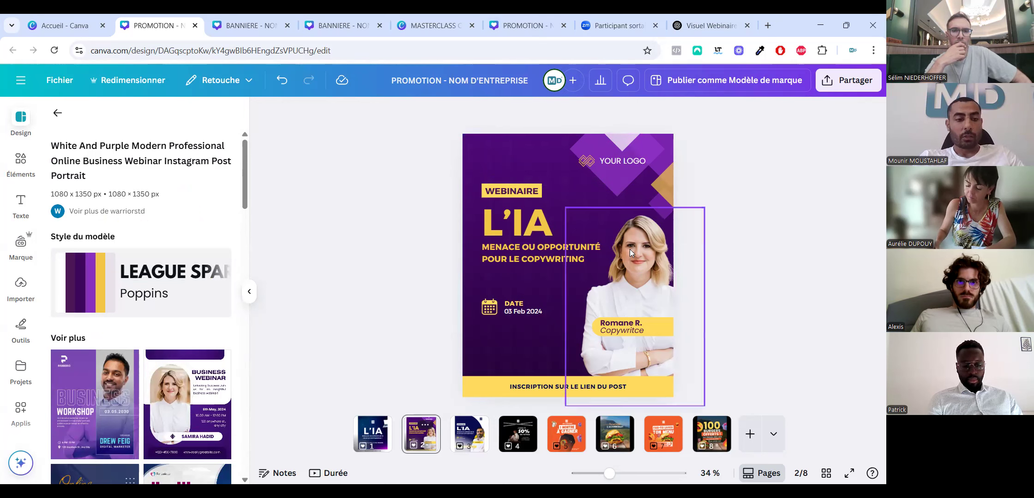
Try removing the woman's photo from the poster, and undo the deletion.
click(248, 292)
click(511, 254)
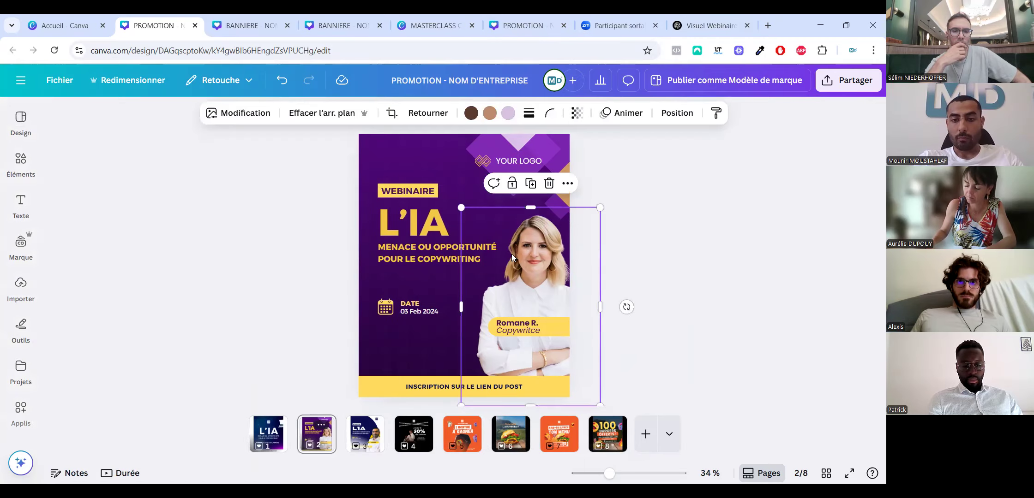
key(Delete)
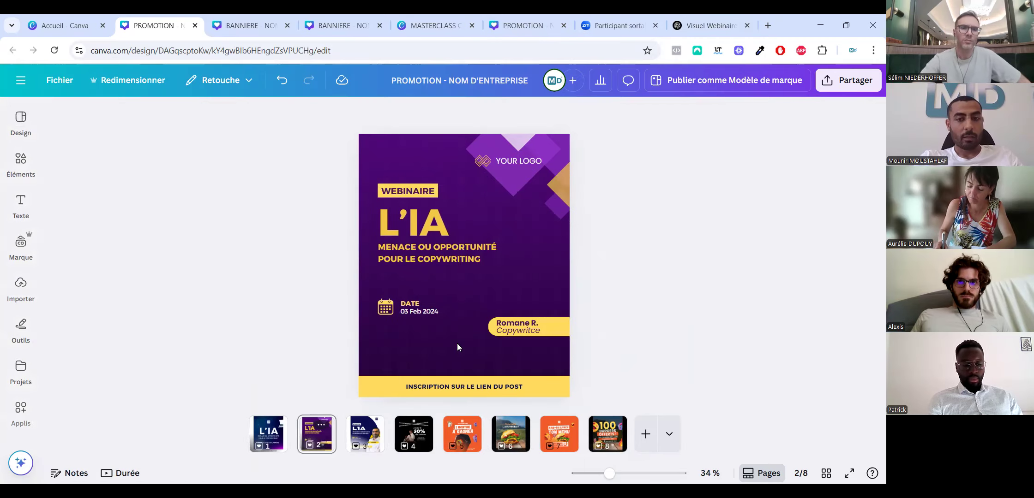
key(ctrl+z)
click(547, 253)
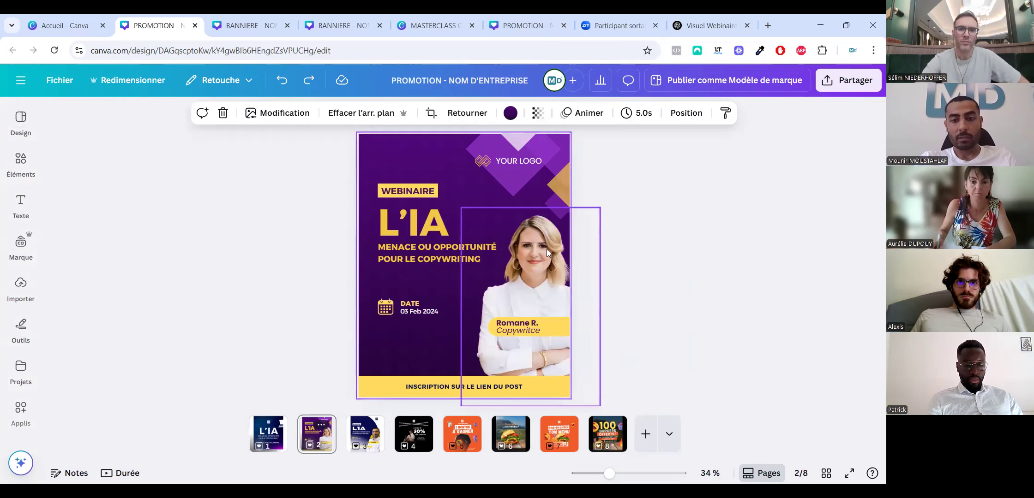
Search the photo library for "man work" and browse the results for a speaker photo.
click(16, 325)
scroll(18, 355, down, 4)
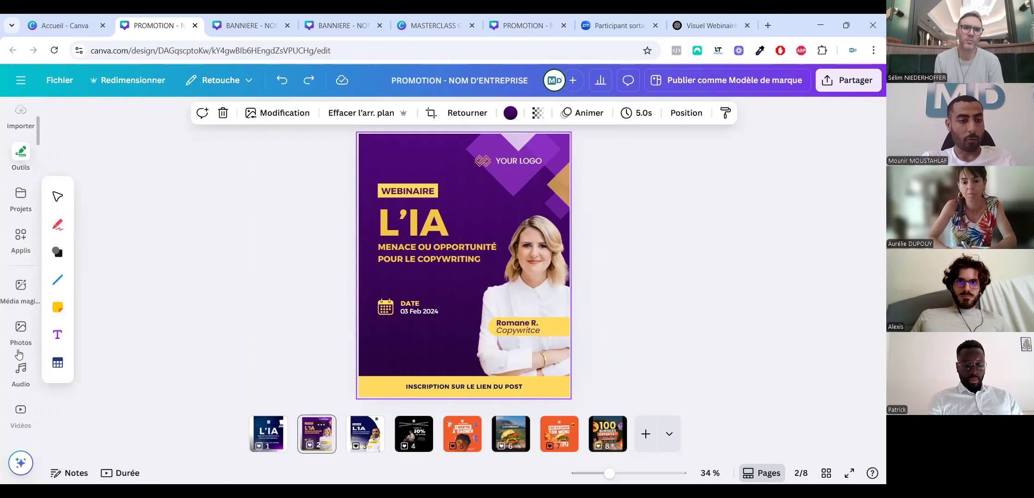
click(19, 352)
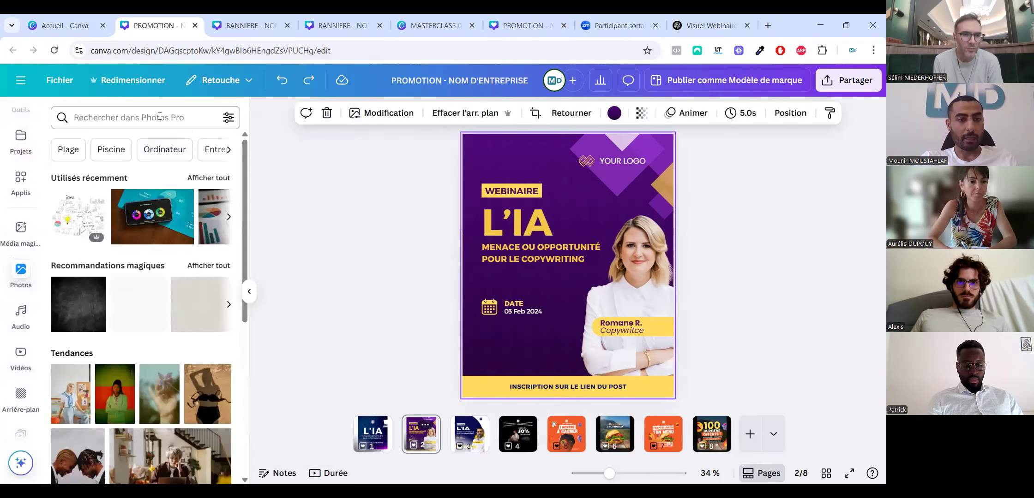
click(160, 116)
text(man work)
key(Return)
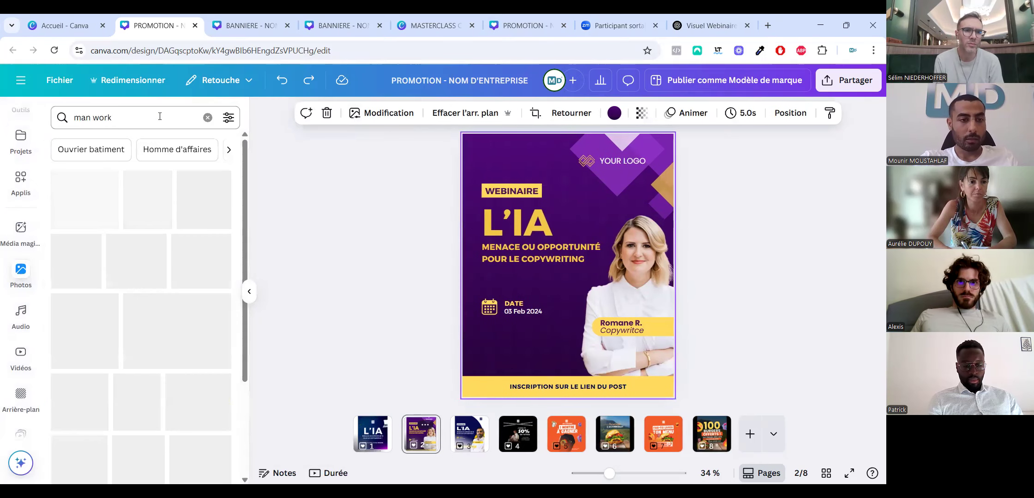
drag(101, 118, 133, 122)
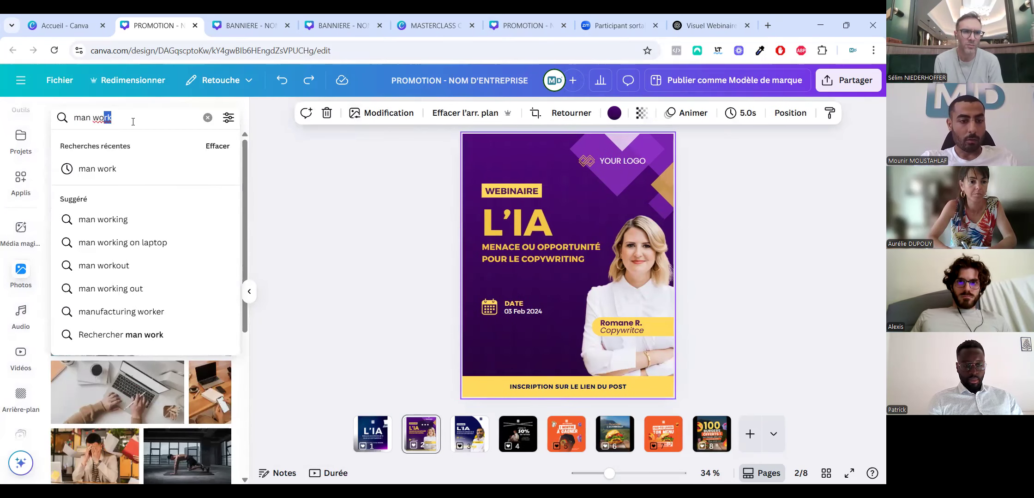
click(133, 122)
scroll(219, 367, down, 5)
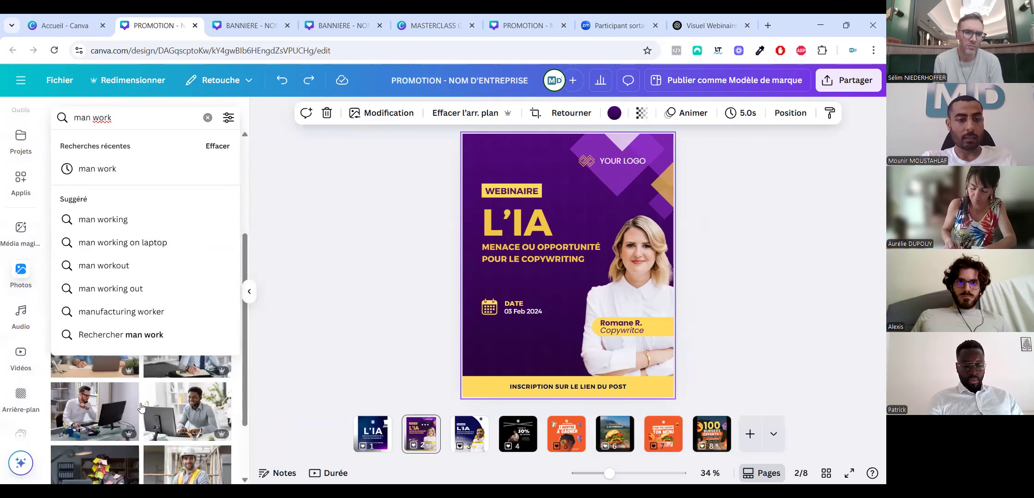
scroll(201, 272, down, 2)
Search the photo library for "man trainer" and look through the results for a suitable speaker.
click(139, 117)
key(BackSpace)
key(BackSpace)
key(BackSpace)
key(BackSpace)
text(trainer)
key(Return)
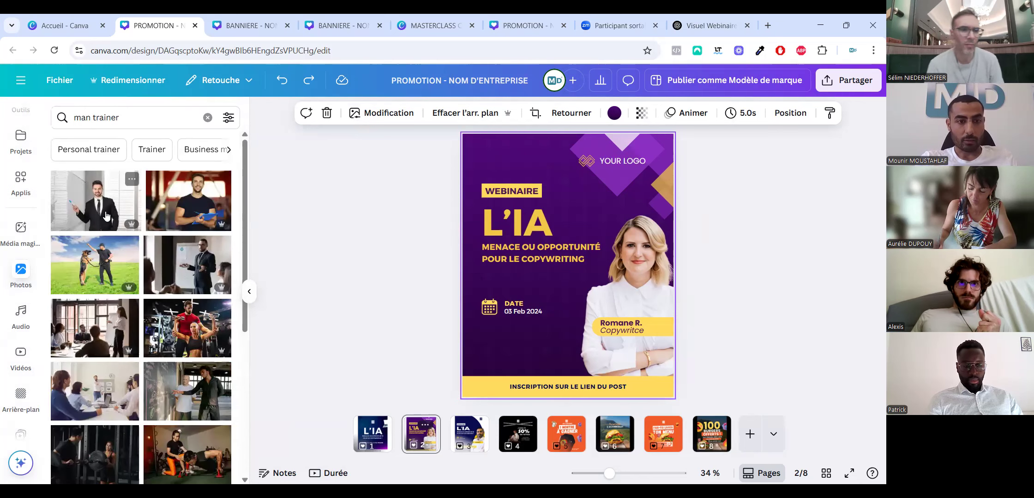
scroll(109, 240, down, 10)
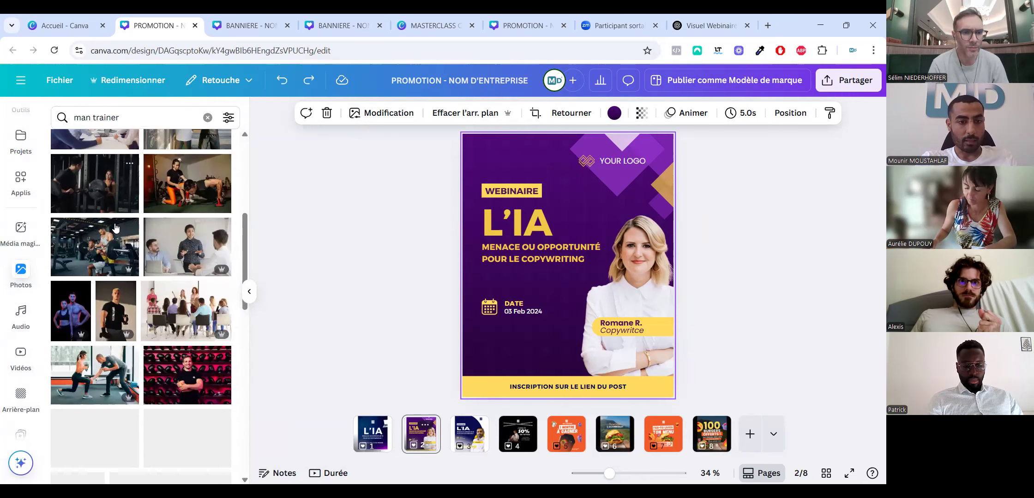
scroll(111, 268, down, 5)
scroll(75, 202, up, 15)
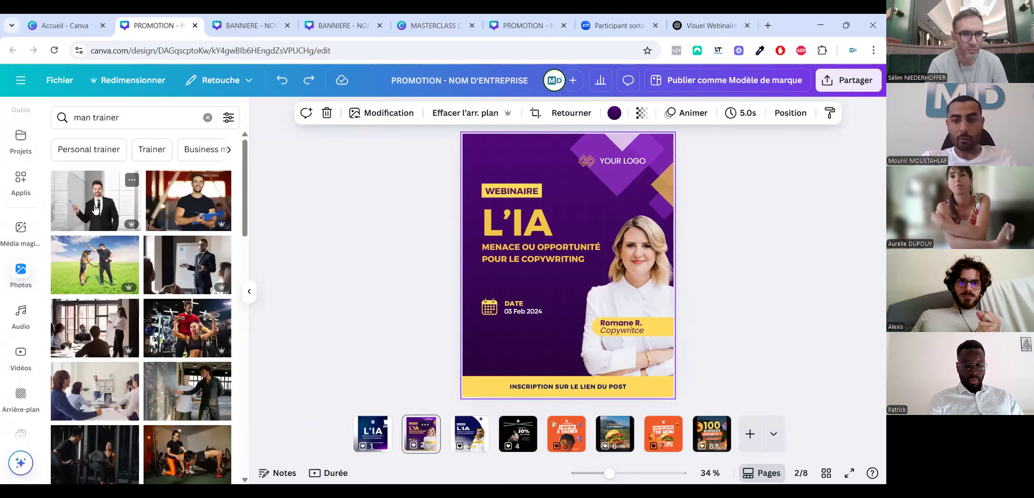
Replace the woman's photo with the suited man holding a pen, with his photo's background removed.
click(94, 208)
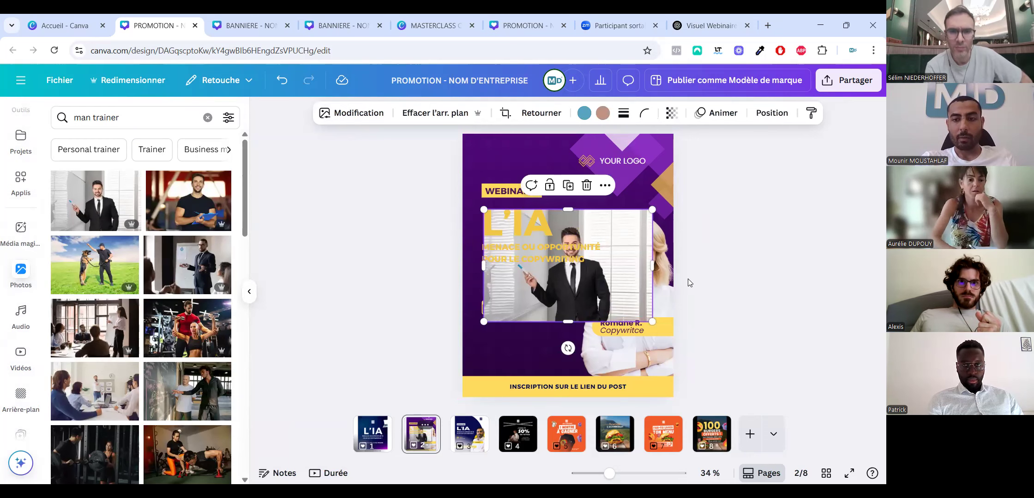
click(430, 117)
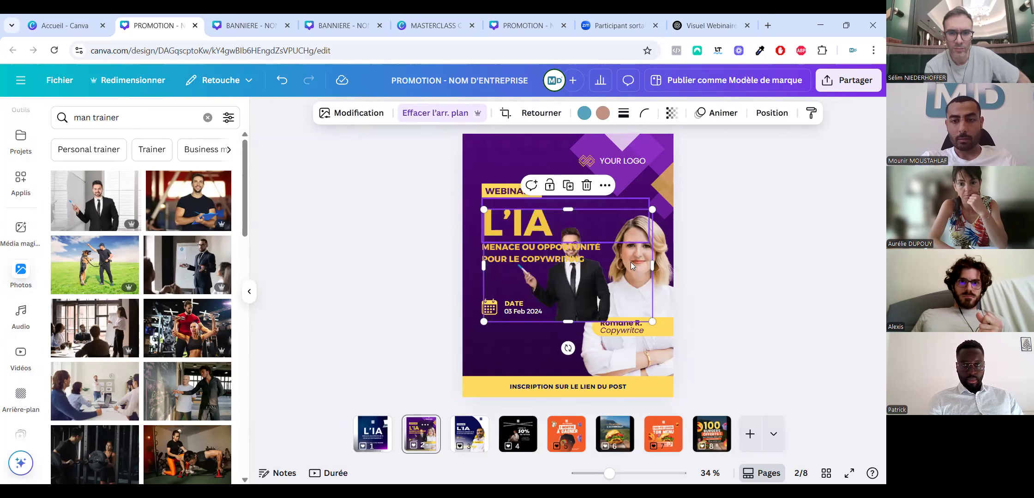
click(667, 275)
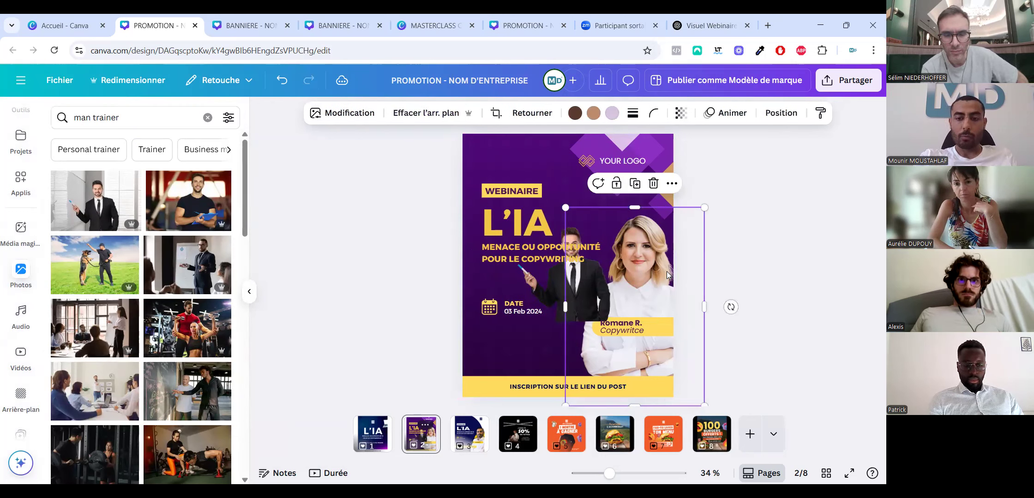
key(Delete)
Enlarge the man's cutout to about 1558 × 1039 px and place him on the poster's right side, resting on the registration strip.
click(600, 300)
drag(674, 334, 760, 394)
drag(623, 276, 639, 251)
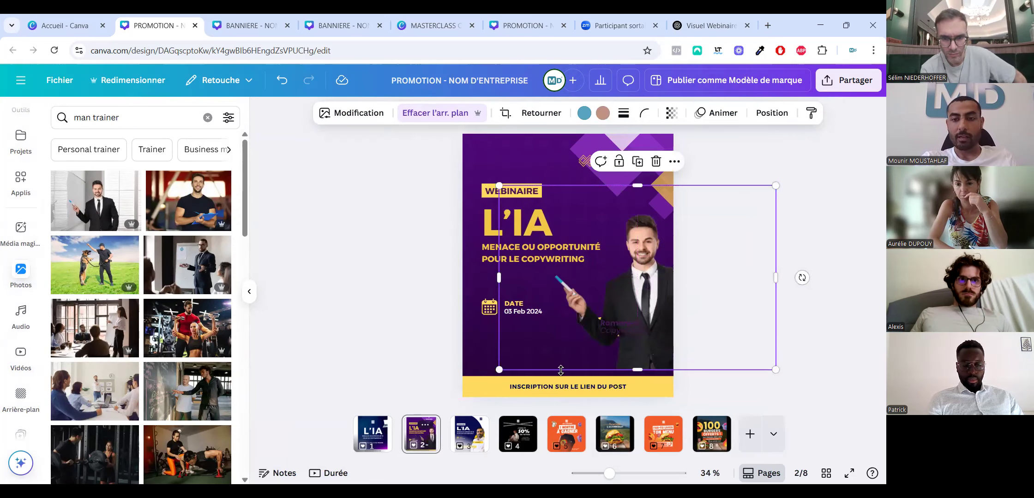
drag(498, 372, 480, 383)
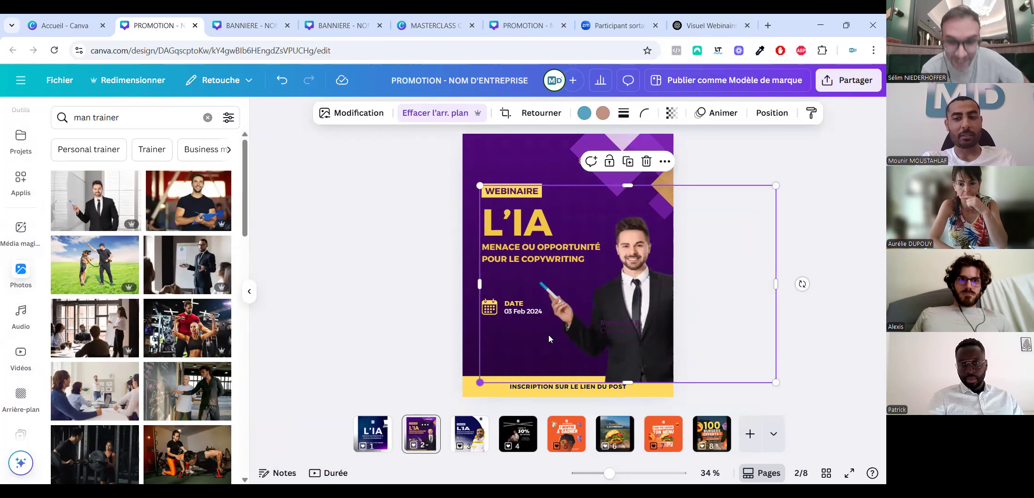
drag(572, 311, 583, 304)
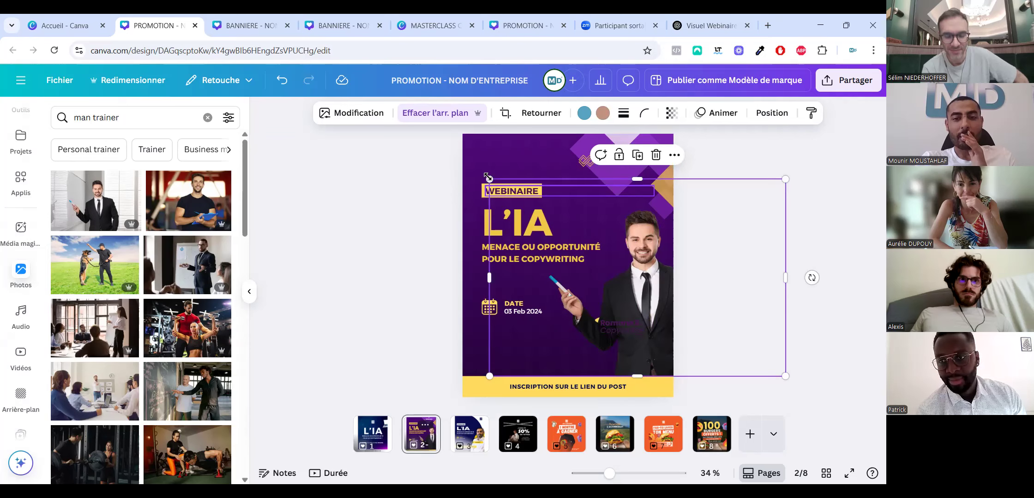
drag(489, 184, 480, 179)
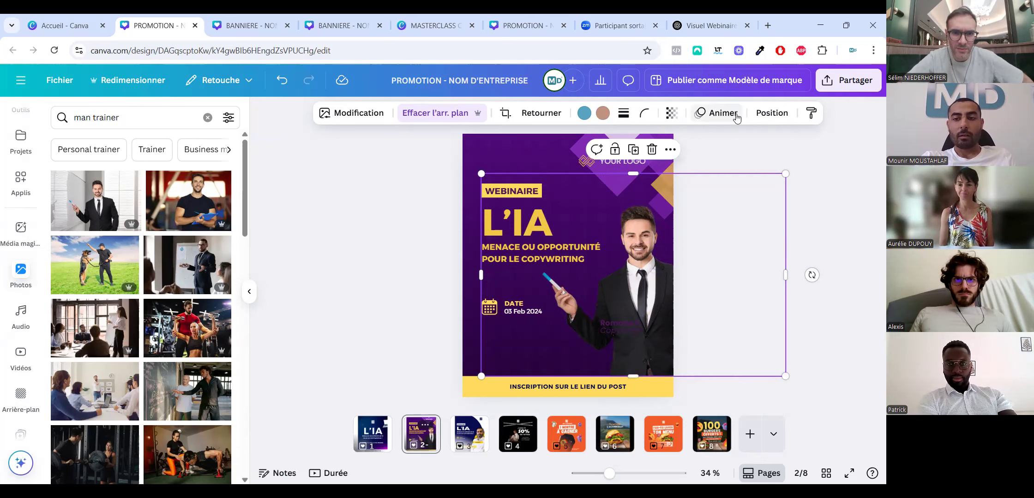
Move the man's photo layer down to just above the purple background, behind the name label and diamonds.
click(770, 113)
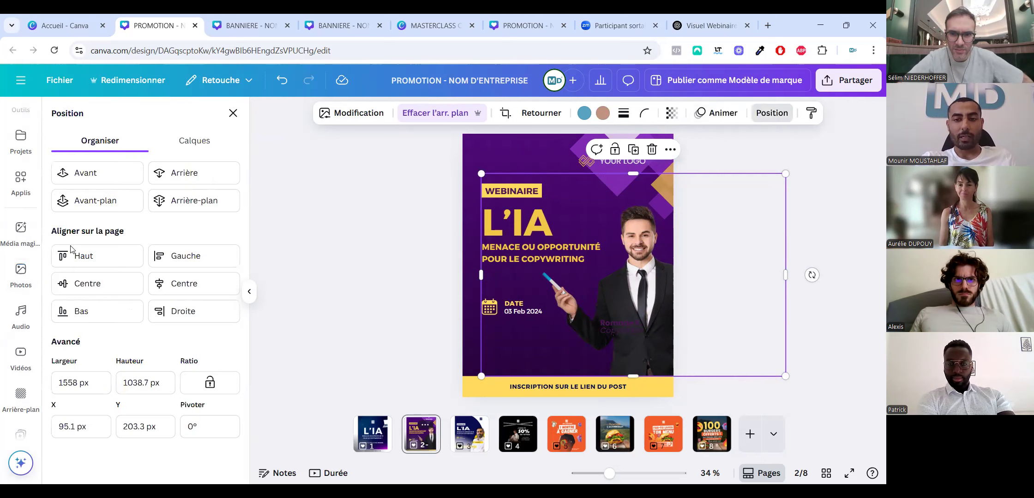
click(192, 141)
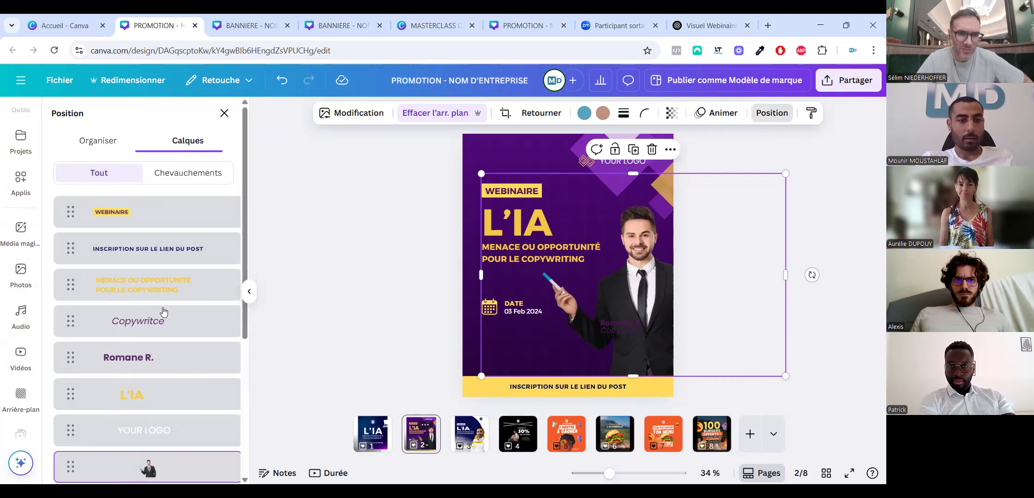
scroll(134, 236, down, 5)
drag(134, 236, 144, 425)
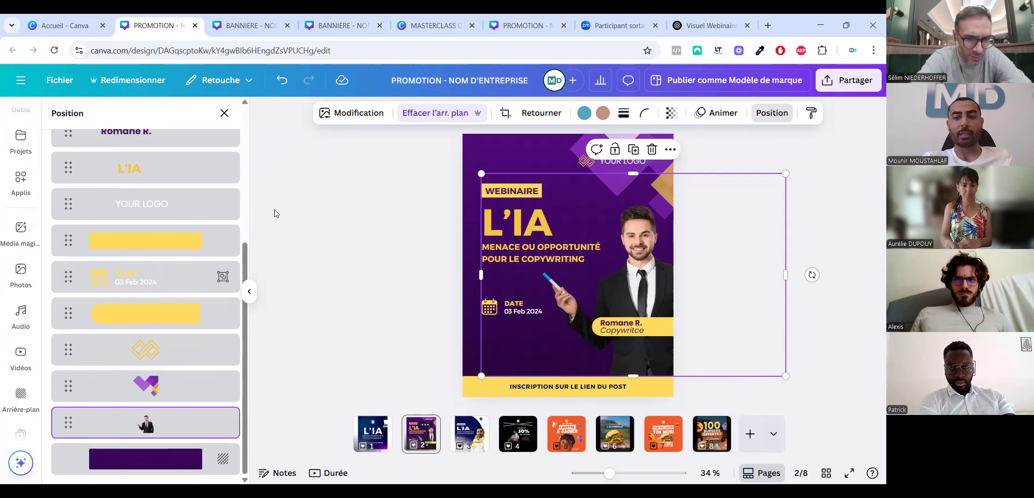
click(347, 199)
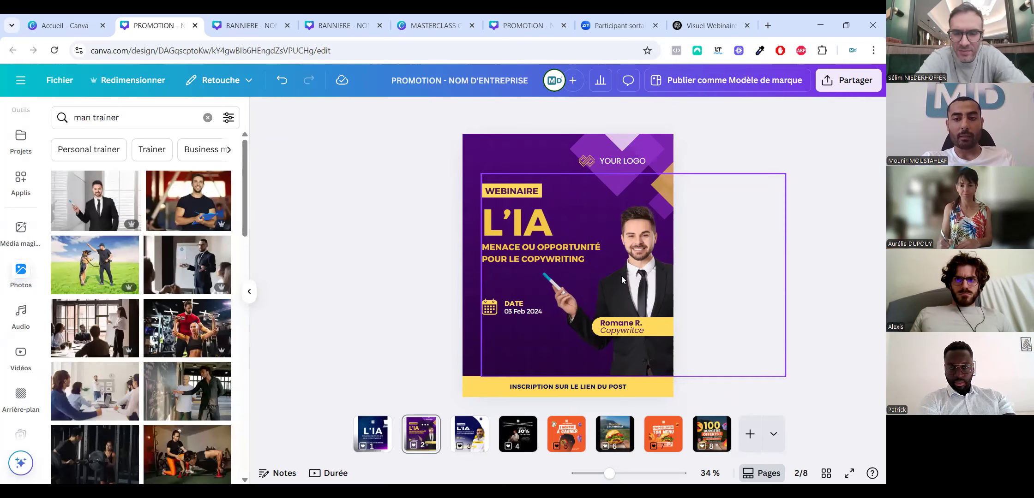
Compare the Bordure and Déposer shadows on the man's photo and apply the Brillance shadow.
click(622, 277)
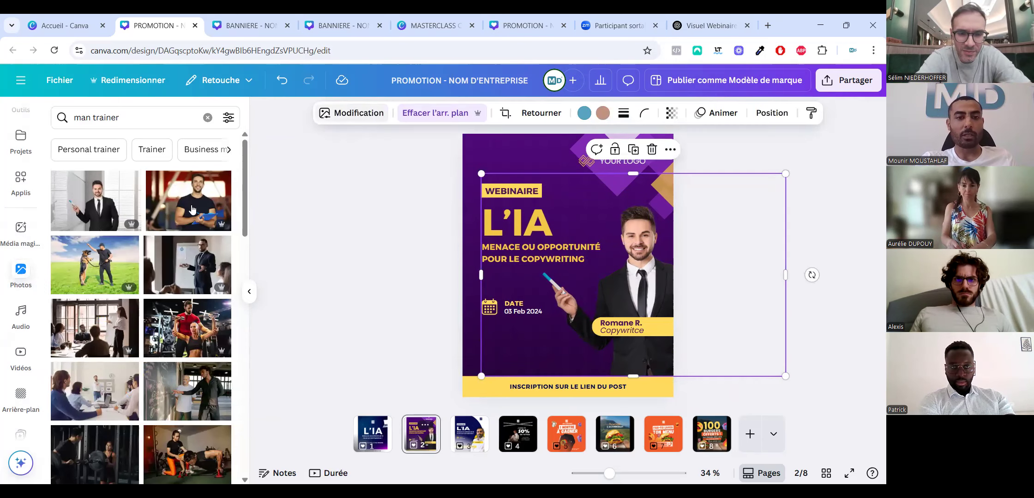
scroll(85, 315, down, 3)
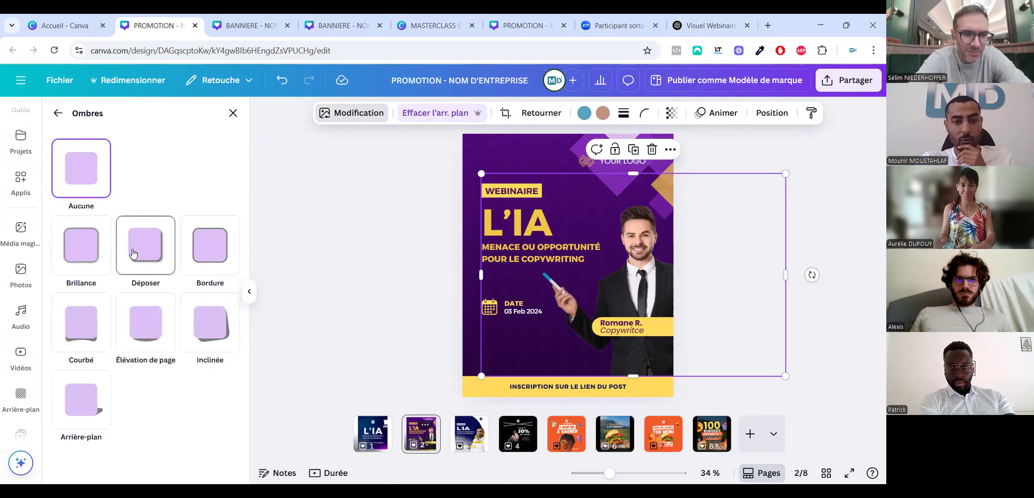
click(204, 248)
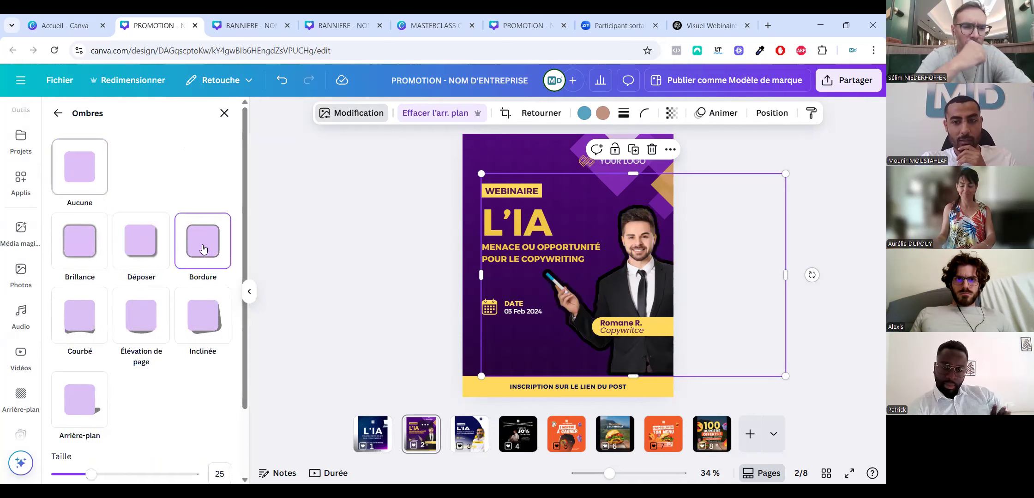
click(135, 258)
click(83, 253)
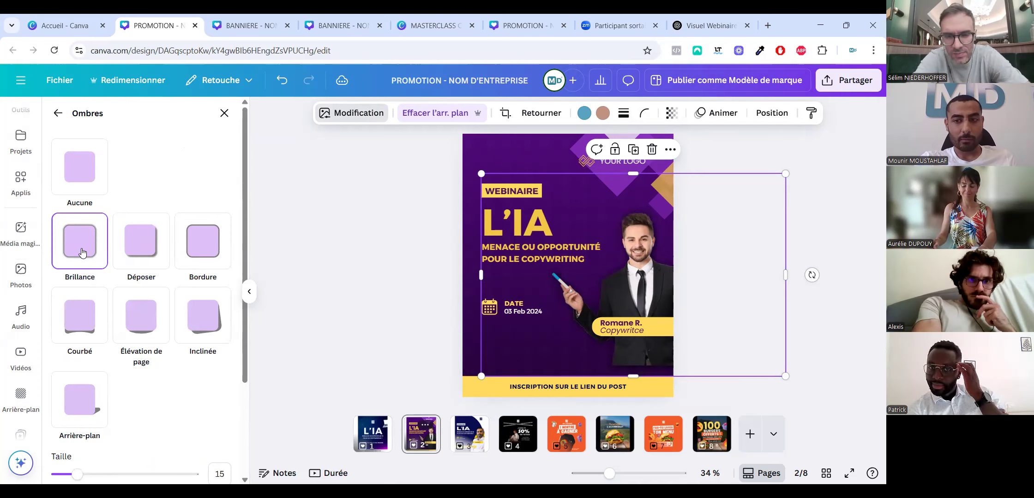
Set the colour of the man's Brillance shadow to white, #FFFFFF.
scroll(138, 277, down, 3)
scroll(194, 415, up, 1)
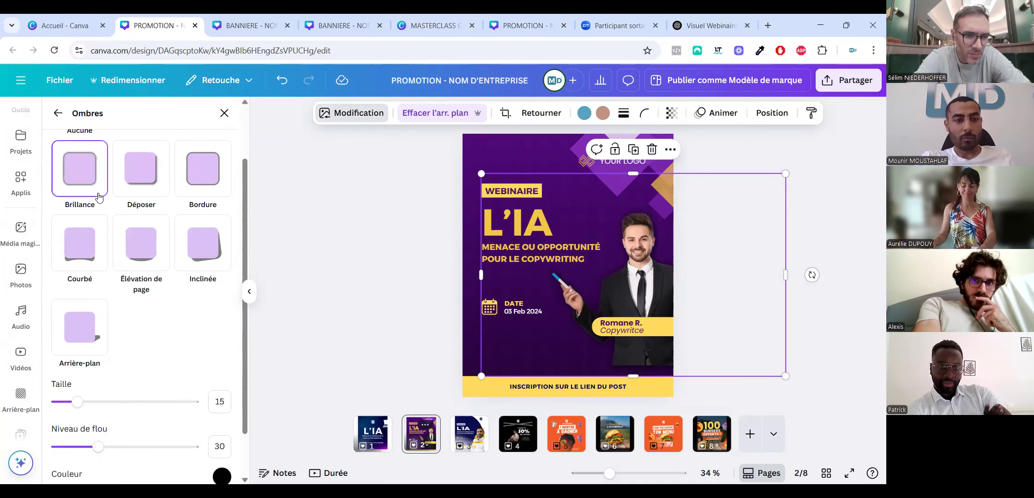
scroll(219, 432, down, 1)
click(220, 430)
text(#FFFFFF)
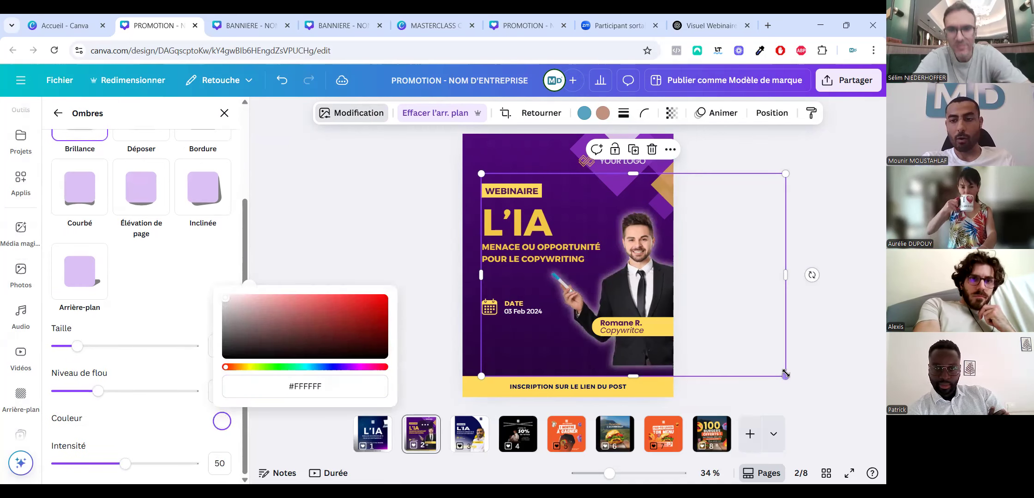
Enlarge the man's cutout slightly and set its glow to size 20, blur 41 and intensity 56.
drag(806, 392, 811, 394)
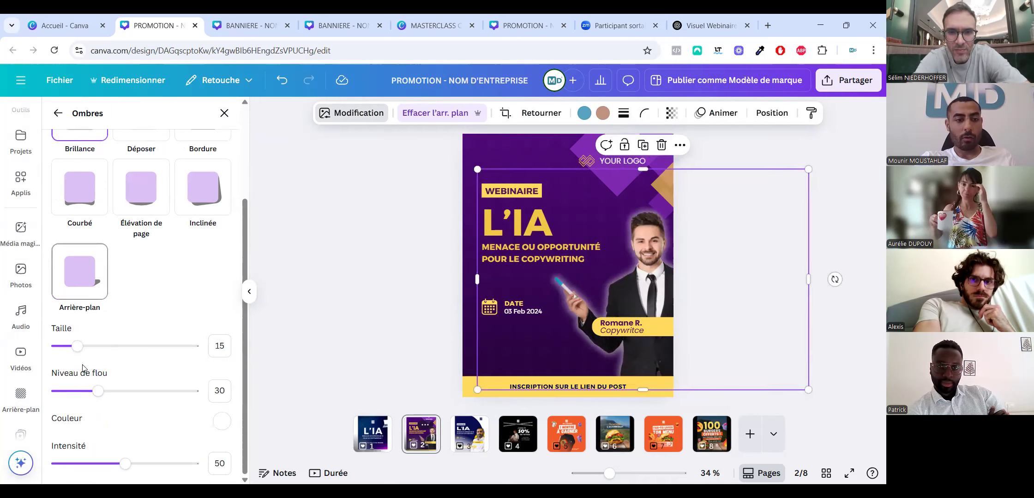
mouse_move(99, 391)
mouse_down()
mouse_move(139, 392)
mouse_move(103, 392)
mouse_up()
drag(125, 464, 194, 464)
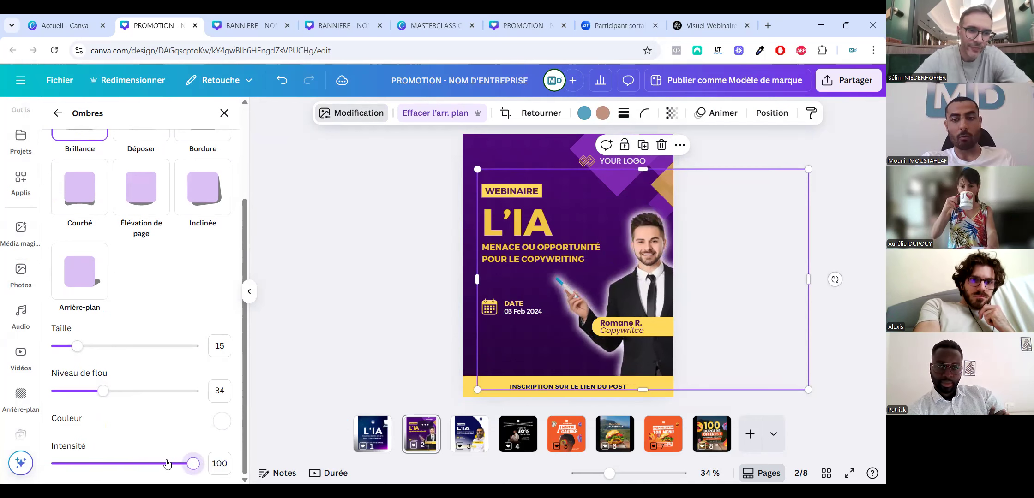
click(139, 464)
mouse_move(92, 392)
mouse_down()
mouse_move(82, 392)
mouse_move(110, 391)
mouse_up()
drag(79, 346, 87, 346)
mouse_move(140, 464)
mouse_down()
mouse_move(169, 464)
mouse_move(133, 463)
mouse_up()
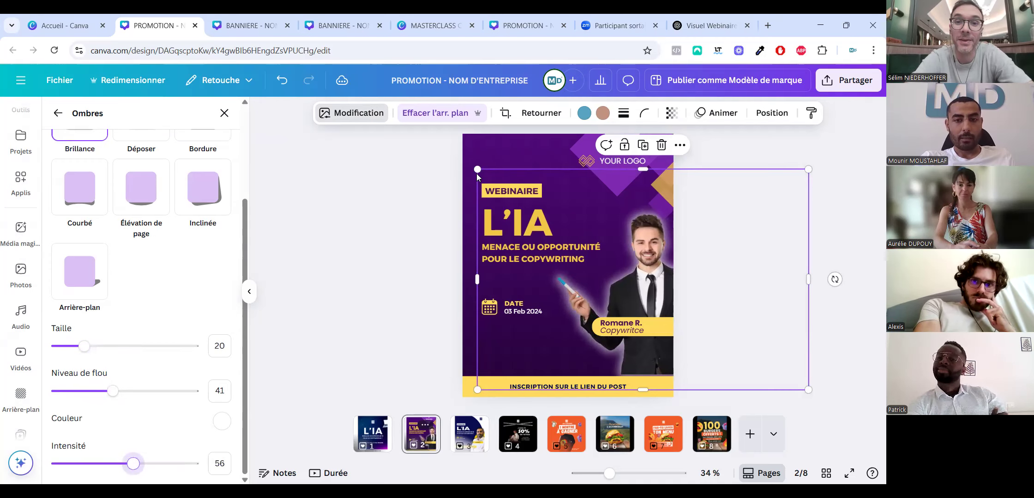
Enlarge the man's cutout further toward the headline and reduce its glow intensity to 37.
drag(453, 157, 456, 155)
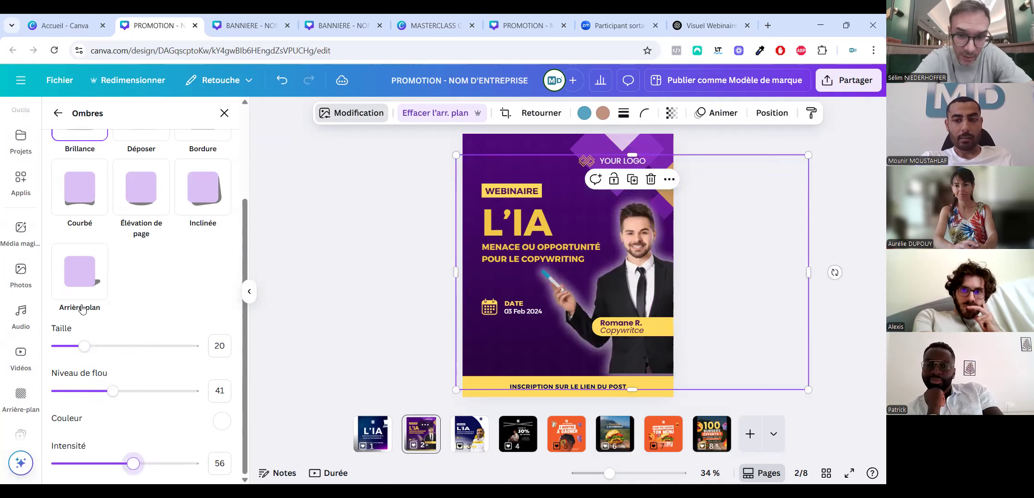
drag(132, 463, 107, 464)
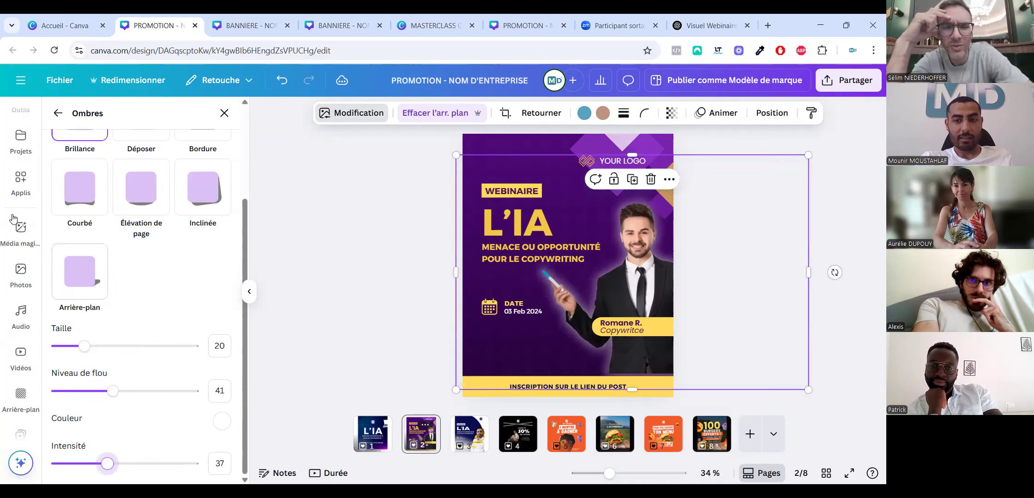
click(323, 191)
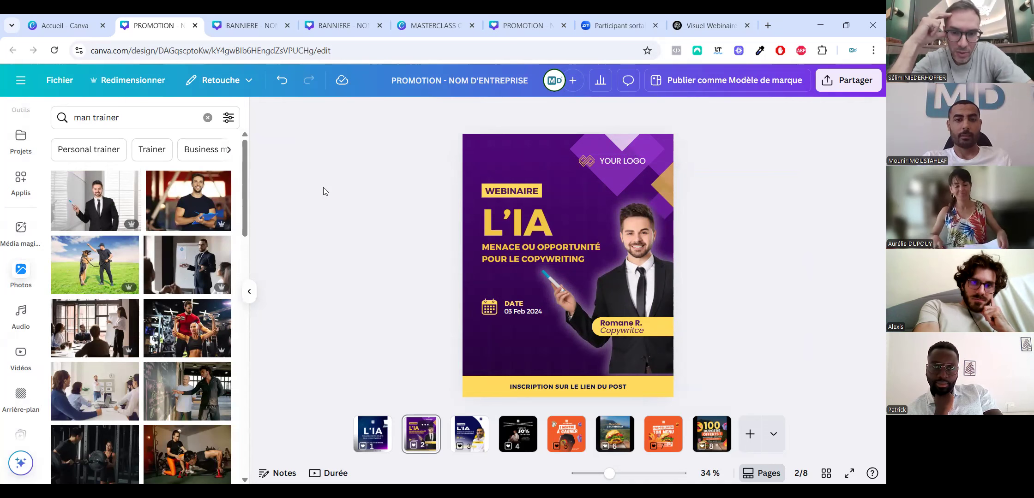
Review the Brillance shadow and the other shadow styles available for the man's cutout.
click(616, 301)
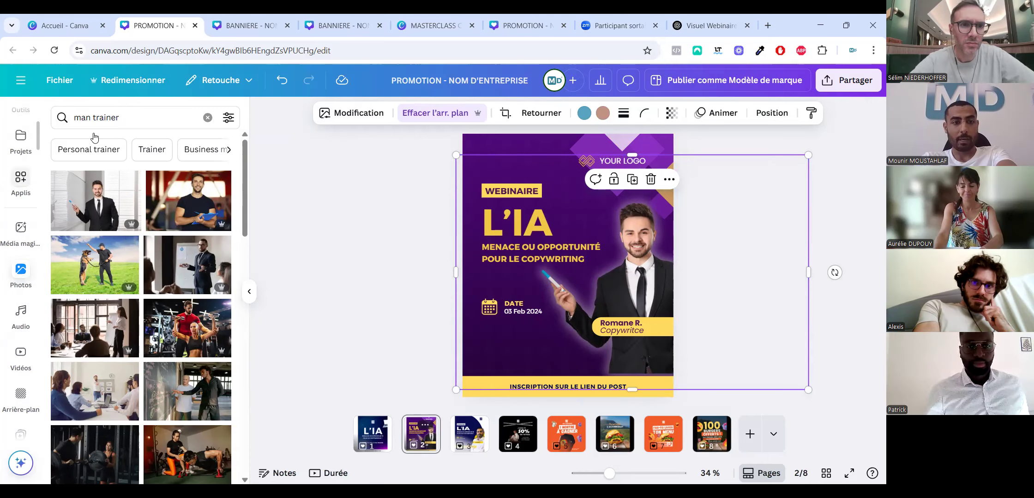
click(359, 114)
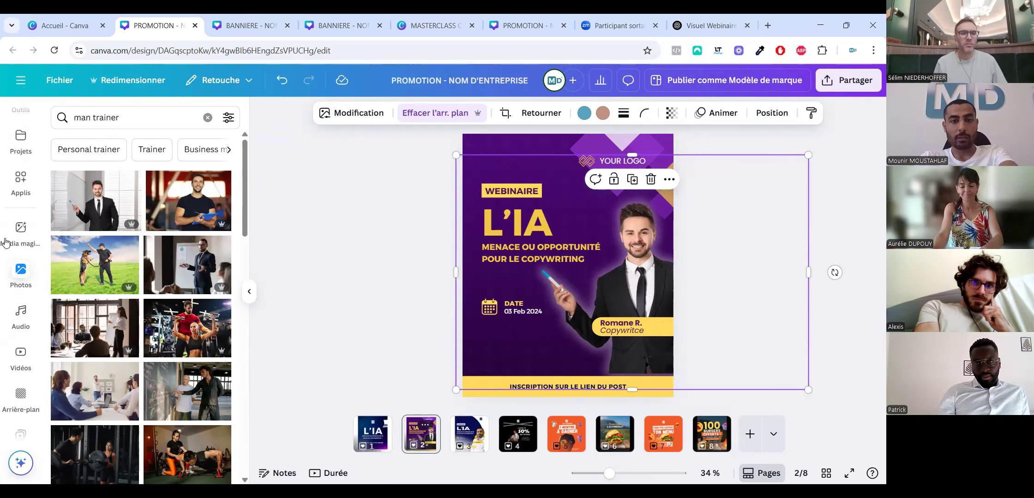
scroll(76, 335, down, 2)
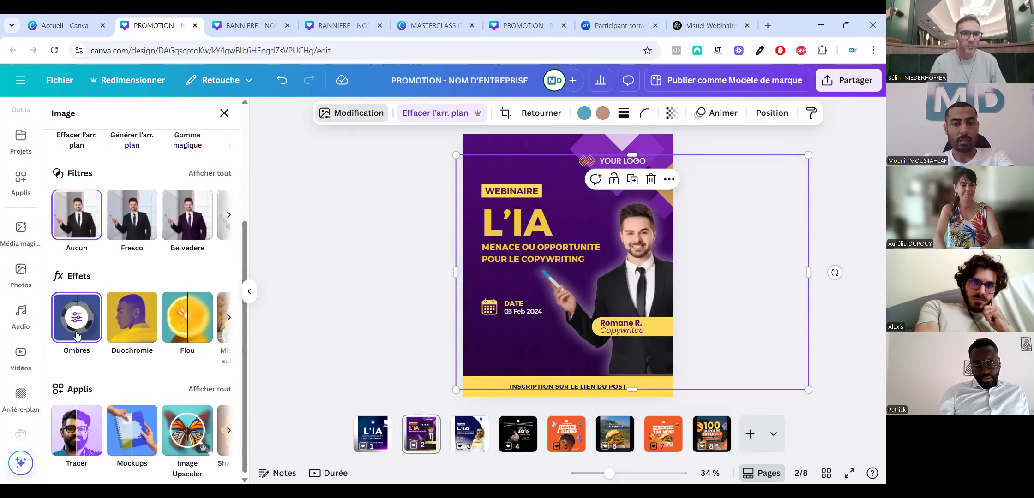
click(77, 335)
scroll(69, 381, down, 3)
scroll(94, 245, up, 3)
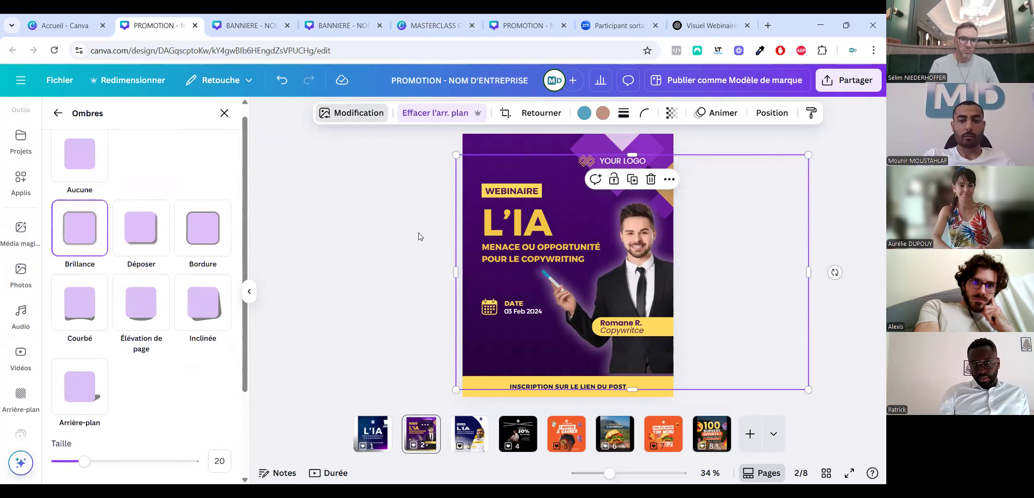
key(Tab)
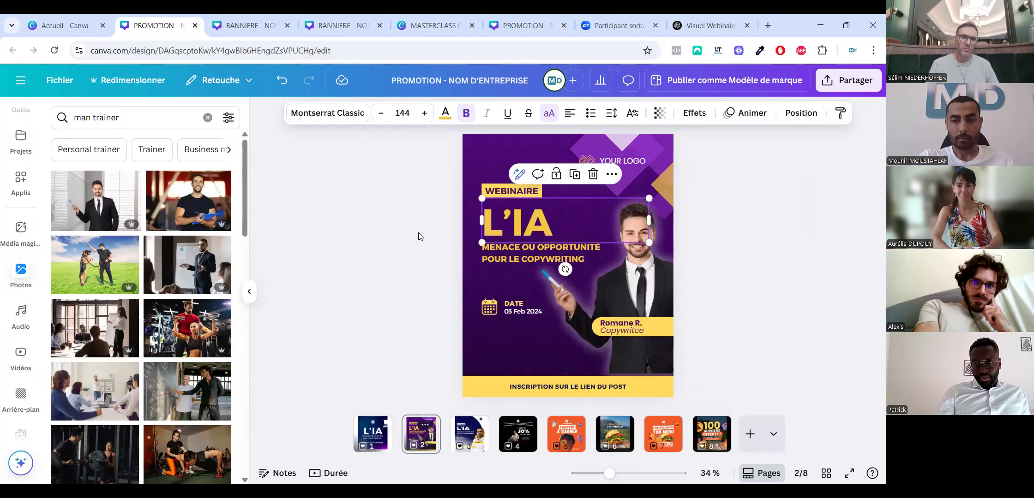
Move the man's cutout slightly right and down so it sits closer to the poster's yellow footer band.
click(599, 301)
drag(637, 265, 649, 270)
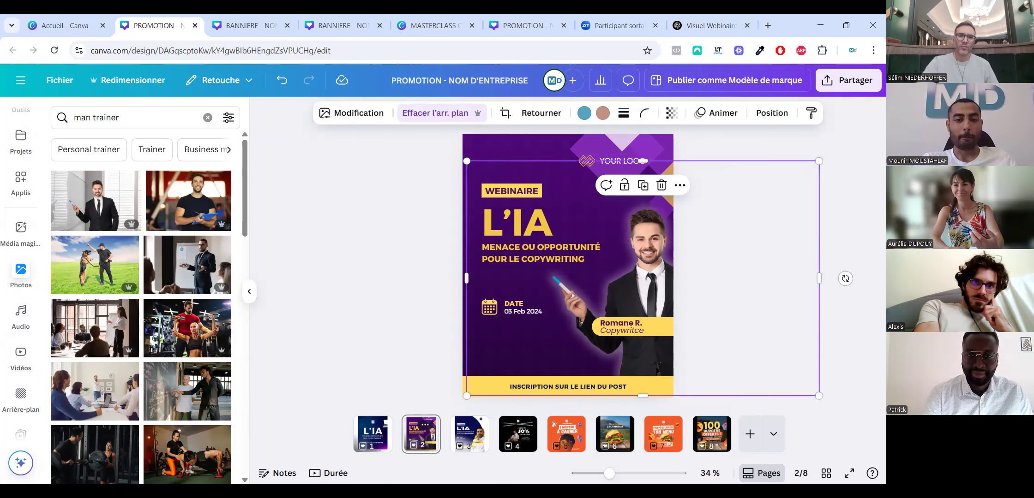
click(356, 197)
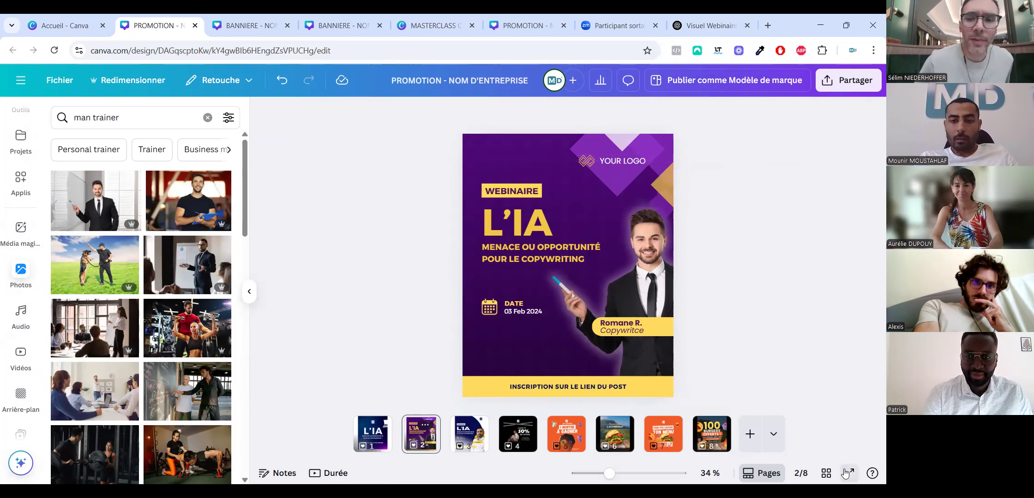
Preview the poster in full screen from page 2, browse the following pages up to page 5, and return to the editor.
click(847, 474)
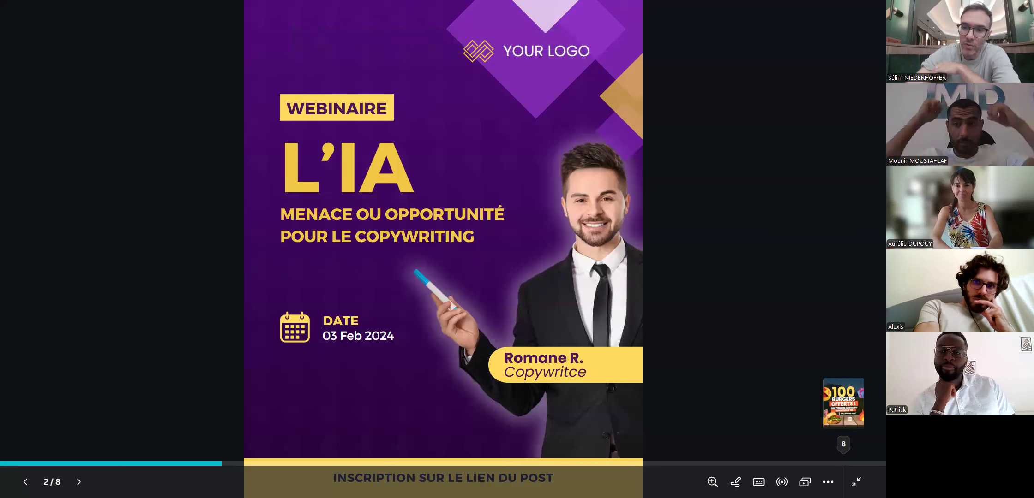
key(Right)
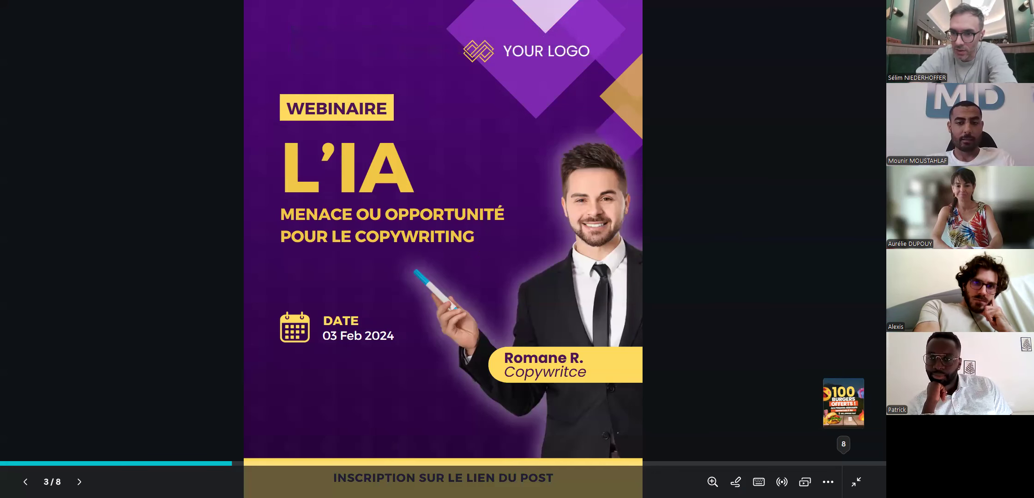
key(Right)
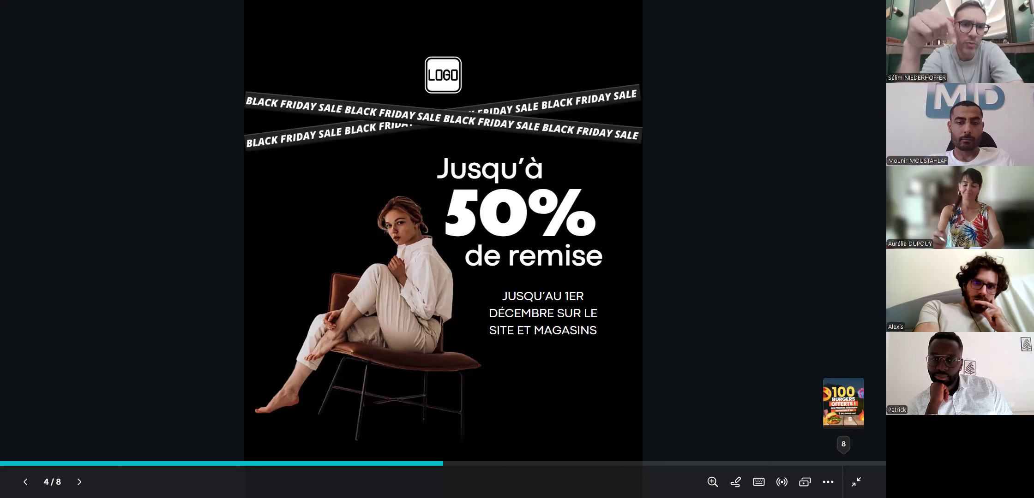
key(Right)
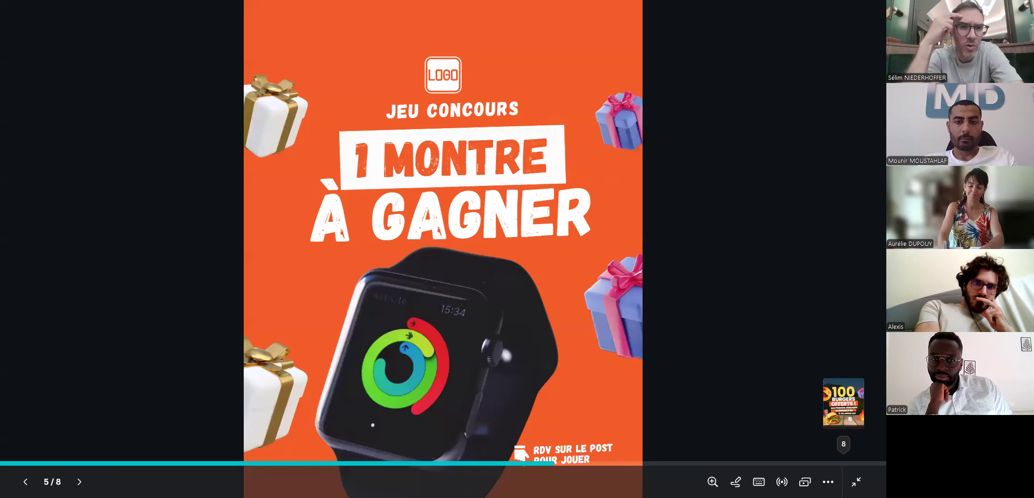
key(Left)
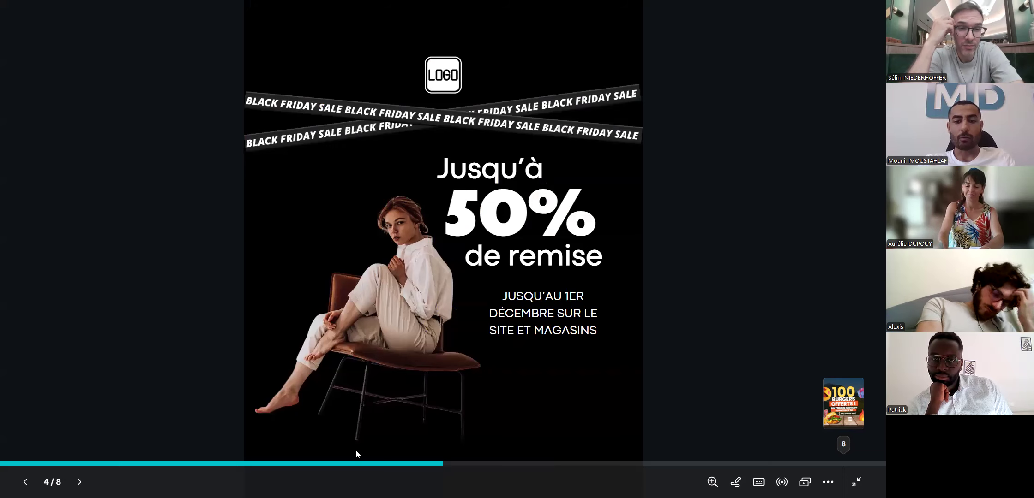
key(Escape)
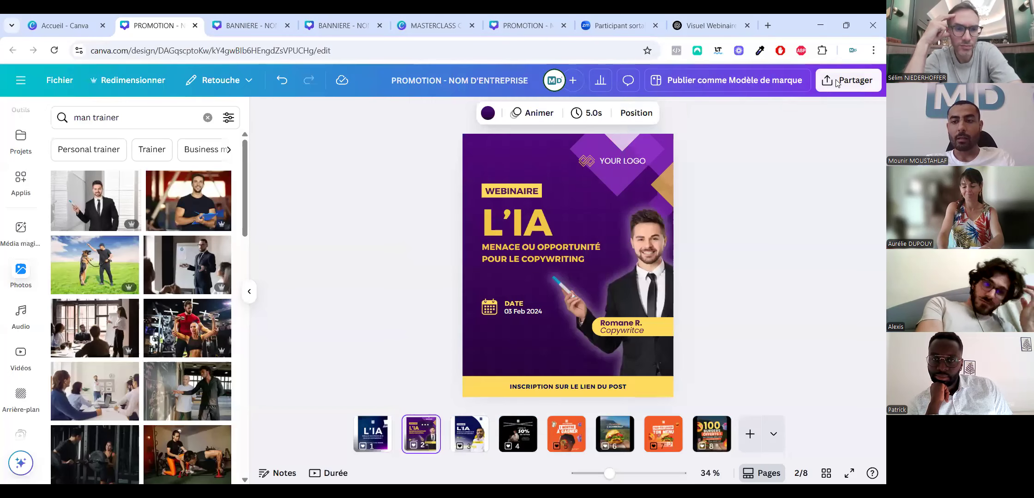
Examine the sharing options and the file types offered for downloading the design.
click(837, 84)
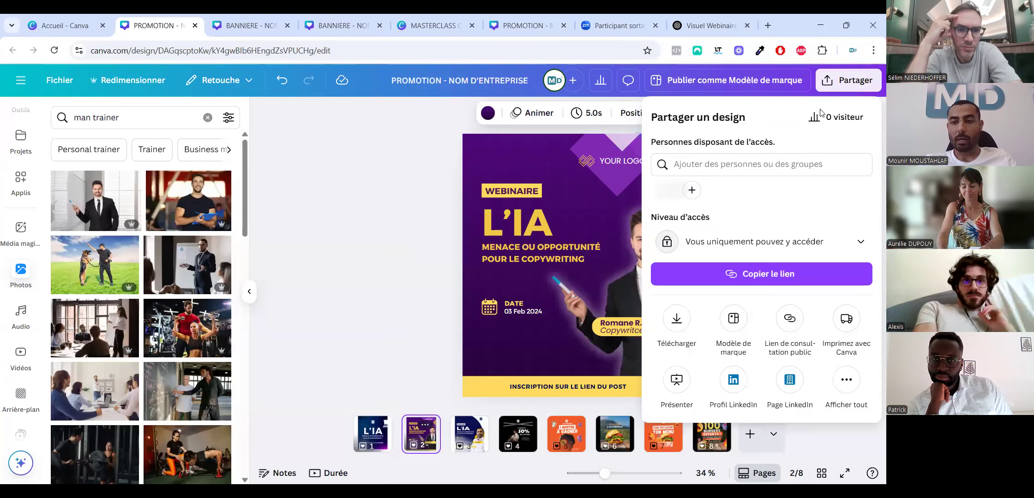
click(678, 320)
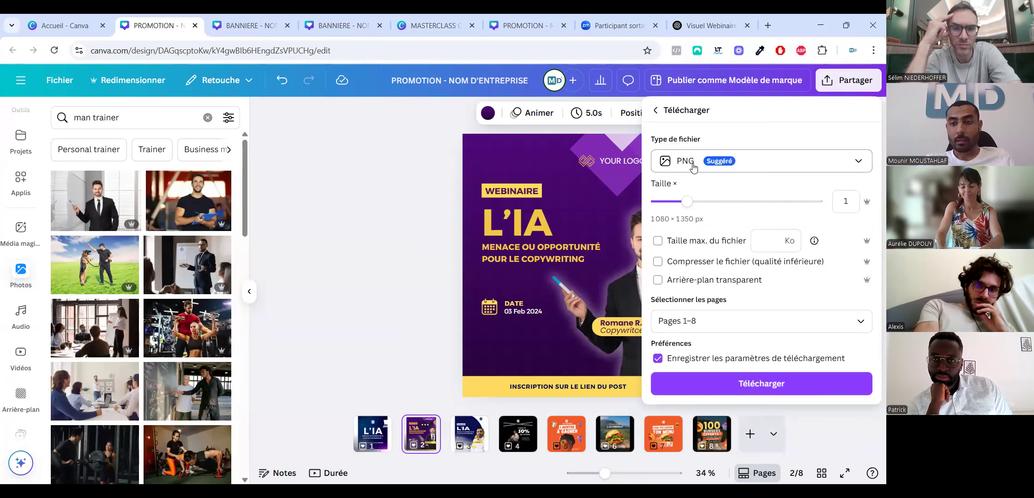
click(685, 161)
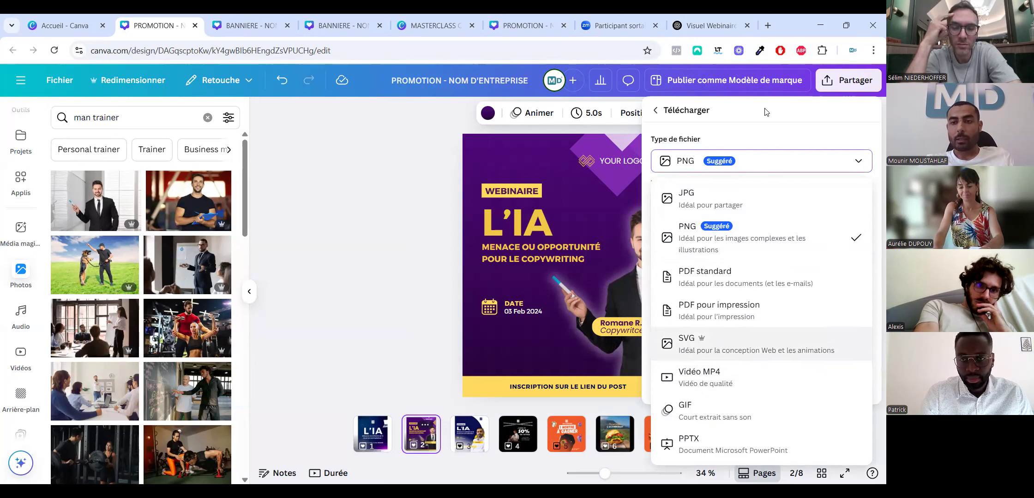
click(663, 121)
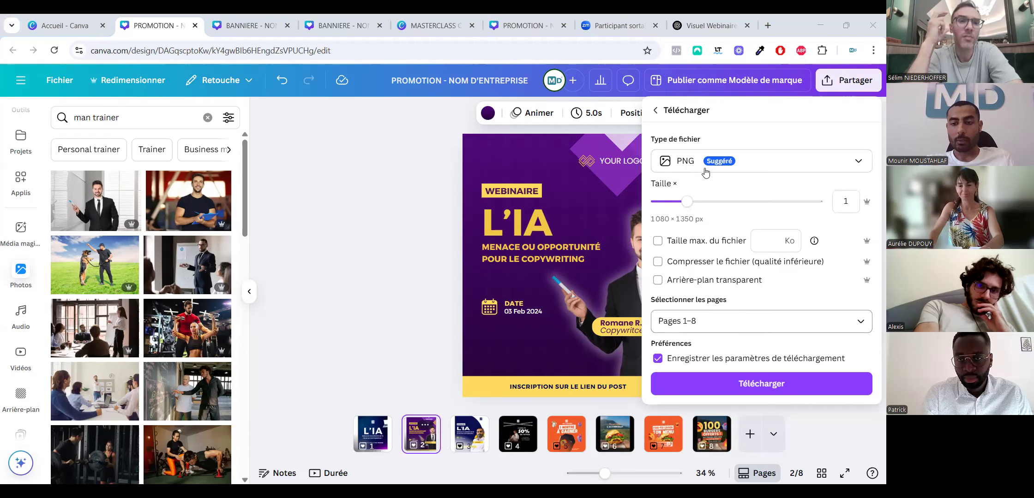
click(657, 111)
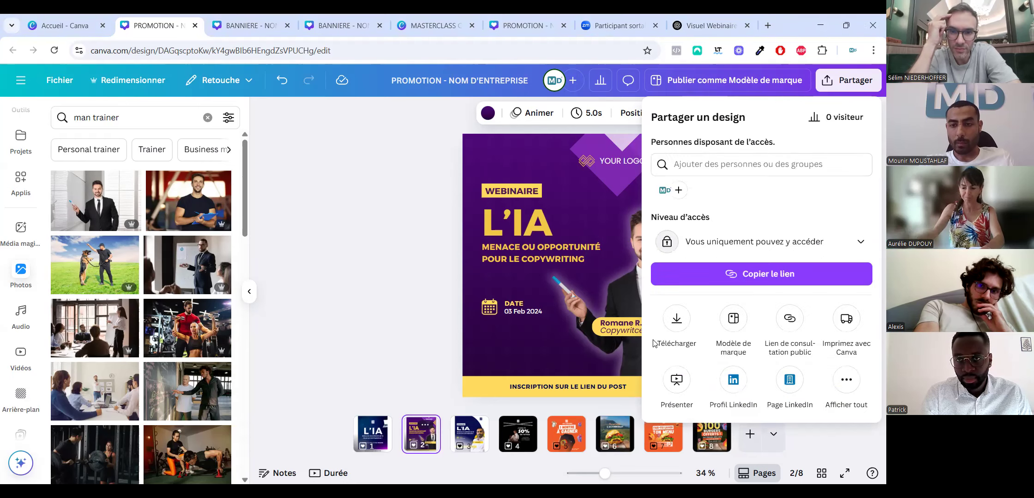
Start scheduling the design as a social media post with Planifier for 19 June 2025 at 14:45.
click(845, 380)
scroll(739, 252, down, 2)
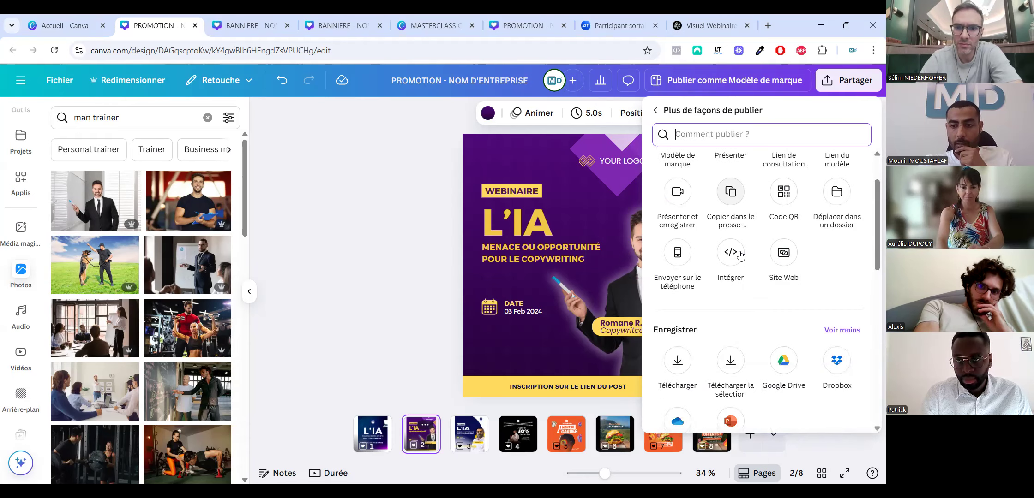
scroll(741, 255, down, 3)
scroll(767, 257, down, 2)
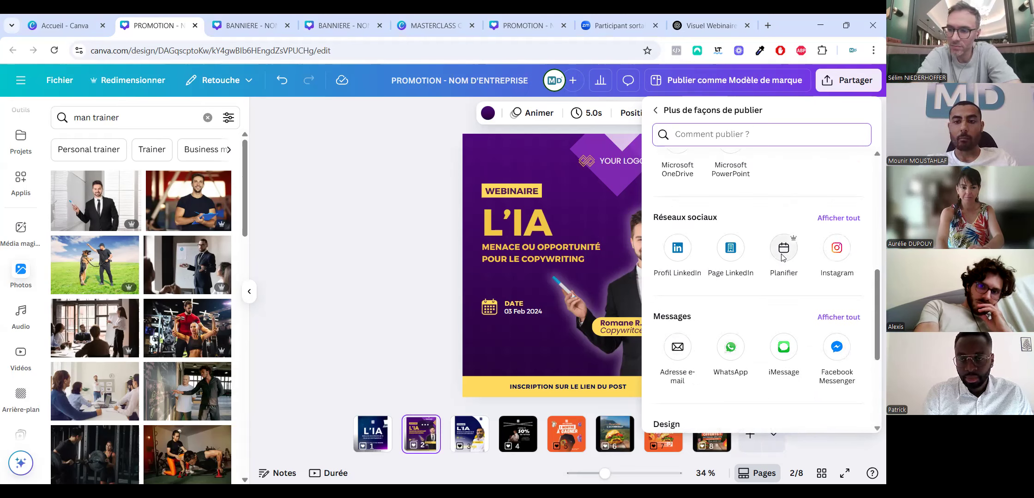
click(784, 249)
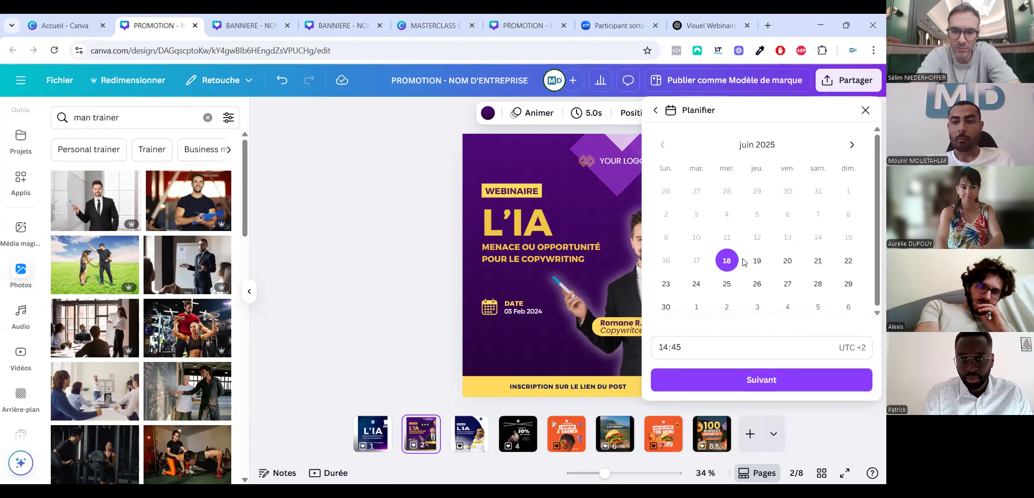
scroll(753, 262, down, 1)
click(757, 259)
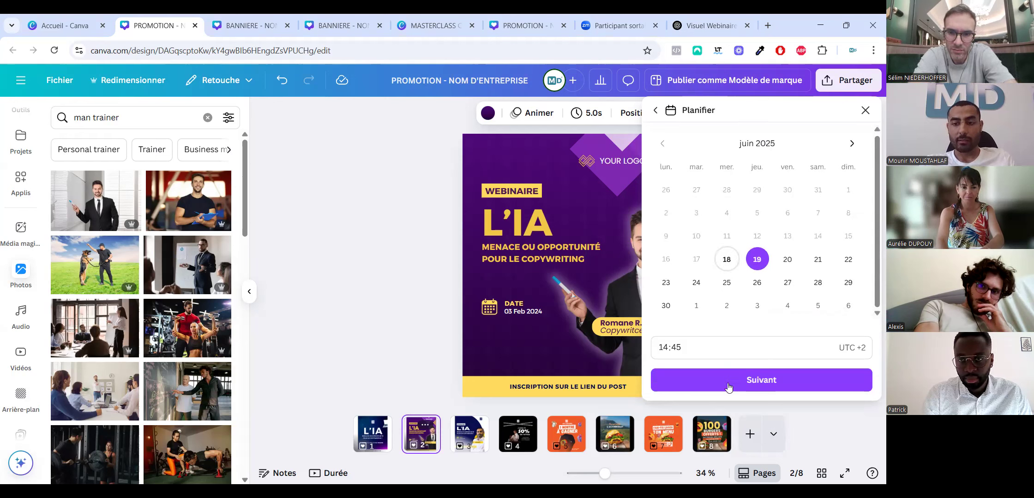
click(728, 387)
Select page 2 and the personal LinkedIn profile for the scheduled post, then leave the scheduler without planning it.
click(792, 219)
click(757, 253)
click(740, 338)
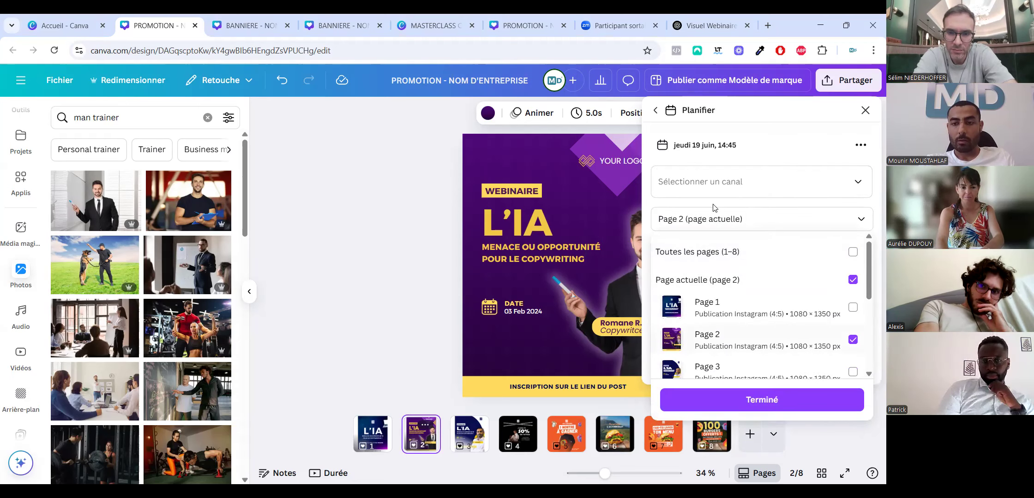
click(715, 189)
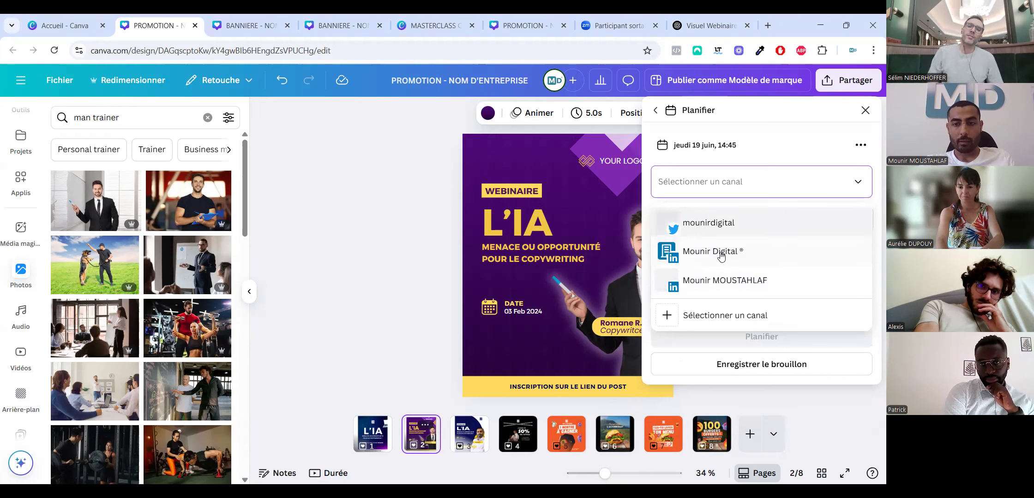
click(724, 282)
click(696, 283)
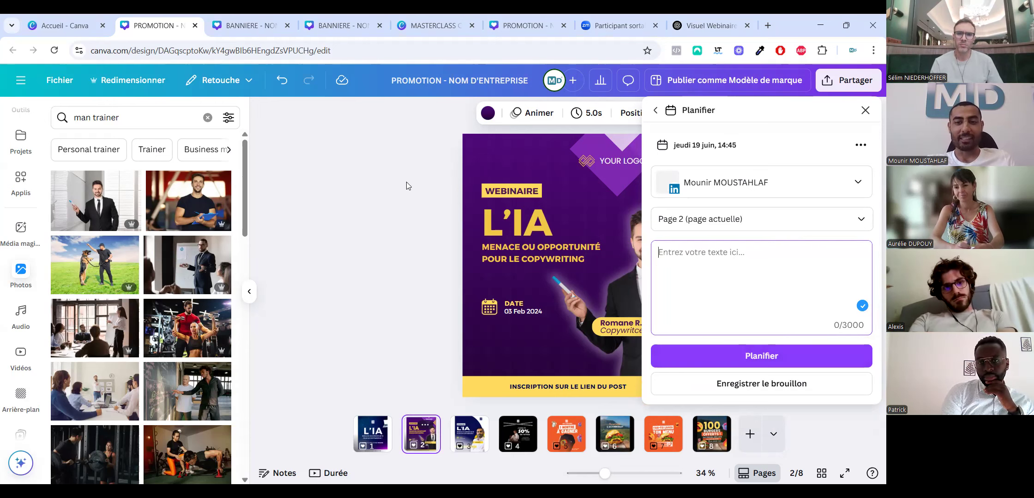
click(413, 192)
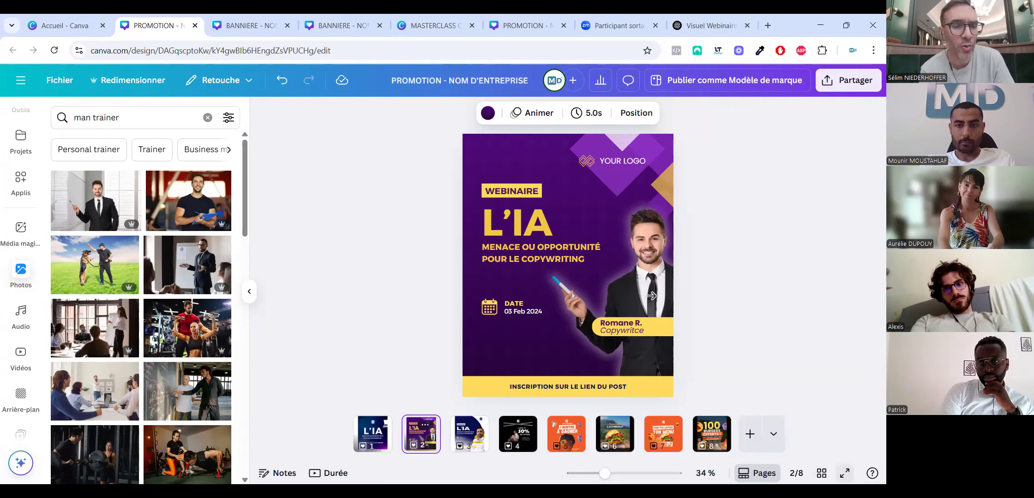
Preview the page 2 and page 1 webinar posters in full screen and return to the editor.
key(ctrl+alt+p)
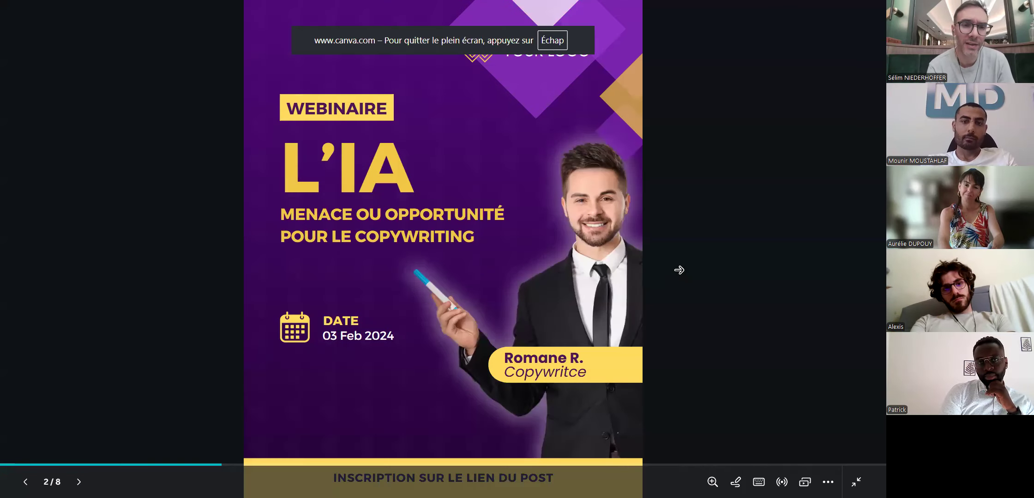
key(Right)
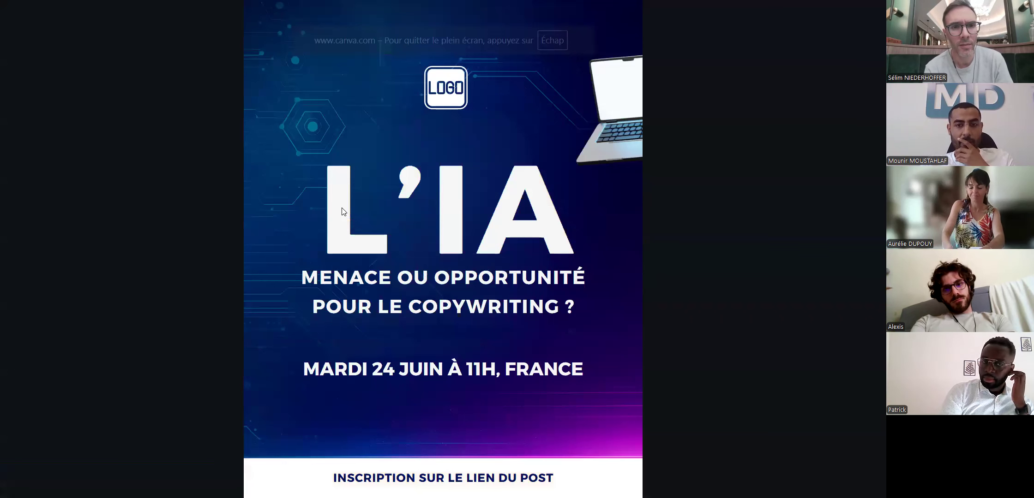
click(845, 479)
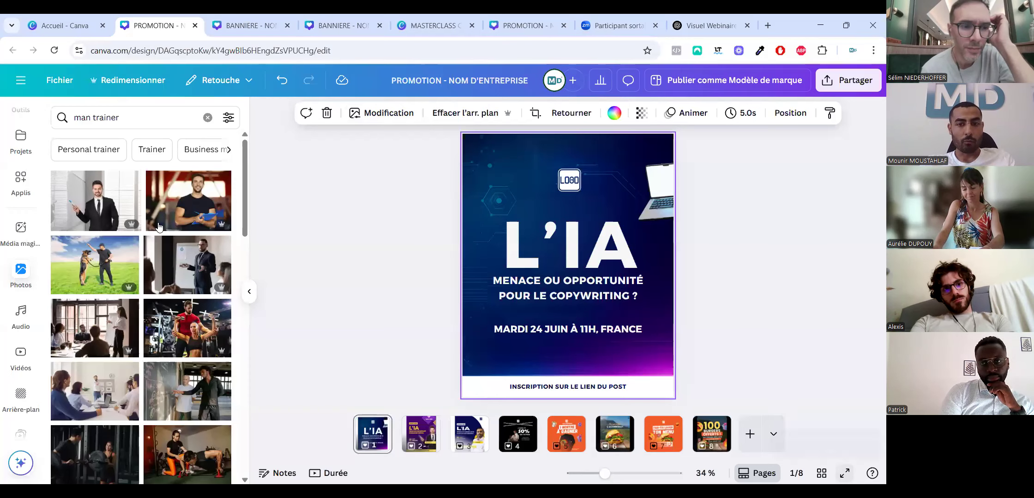
Go to the webinar poster on page 3 and display the library of design elements.
key(Page_Down)
key(Page_Down)
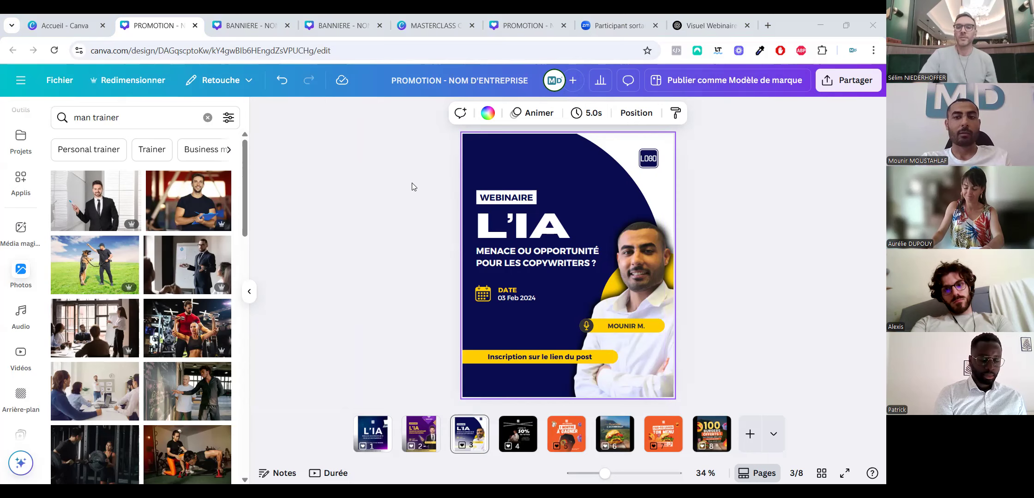
scroll(6, 153, up, 5)
click(20, 159)
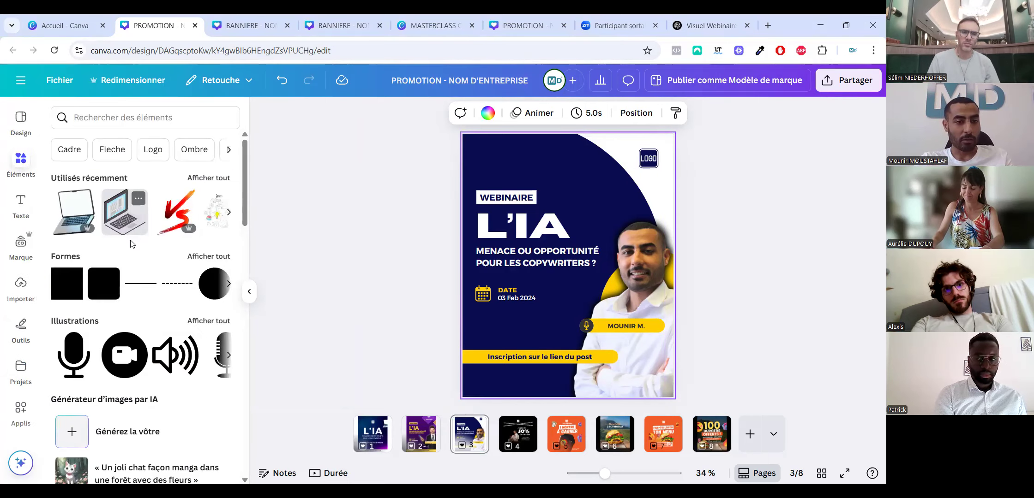
Return to the home page, look over the IA Canva creation options, and switch to Vos designs.
click(21, 80)
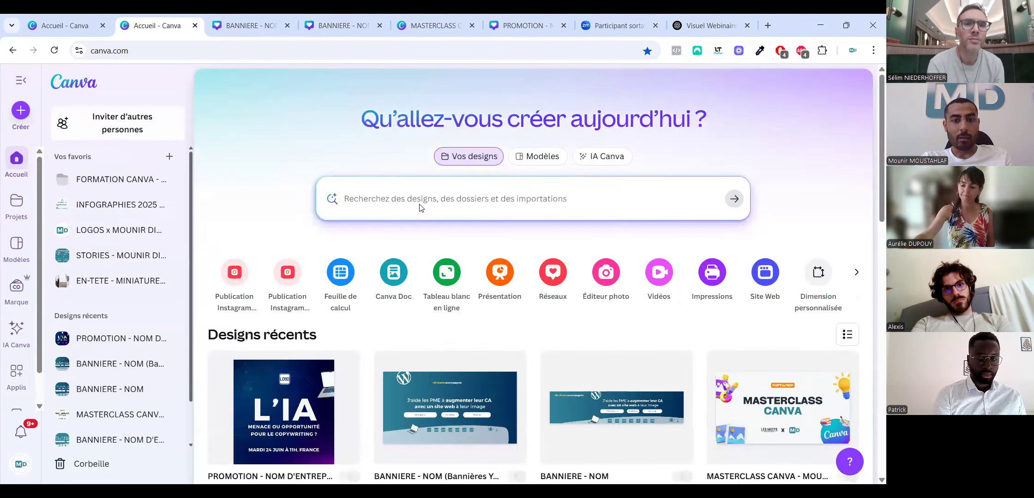
click(585, 156)
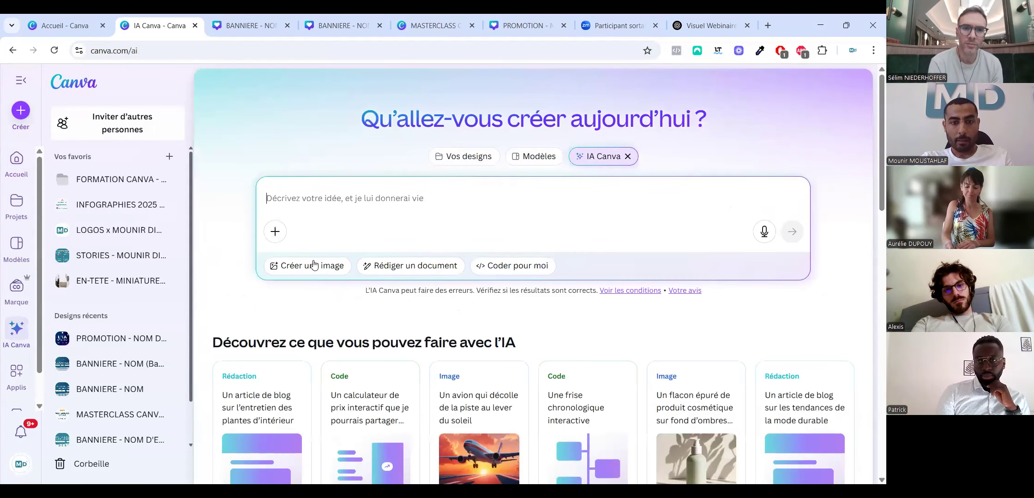
scroll(395, 277, down, 2)
scroll(394, 281, up, 2)
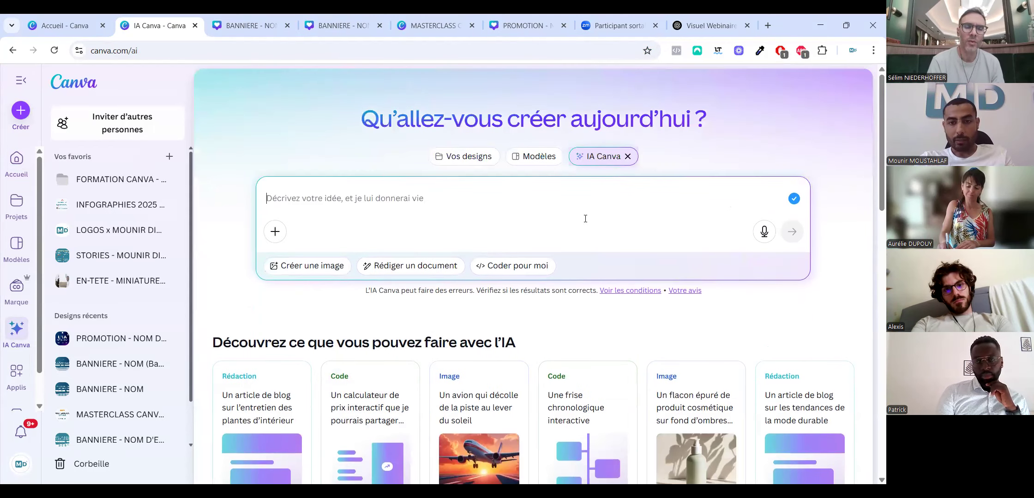
click(464, 156)
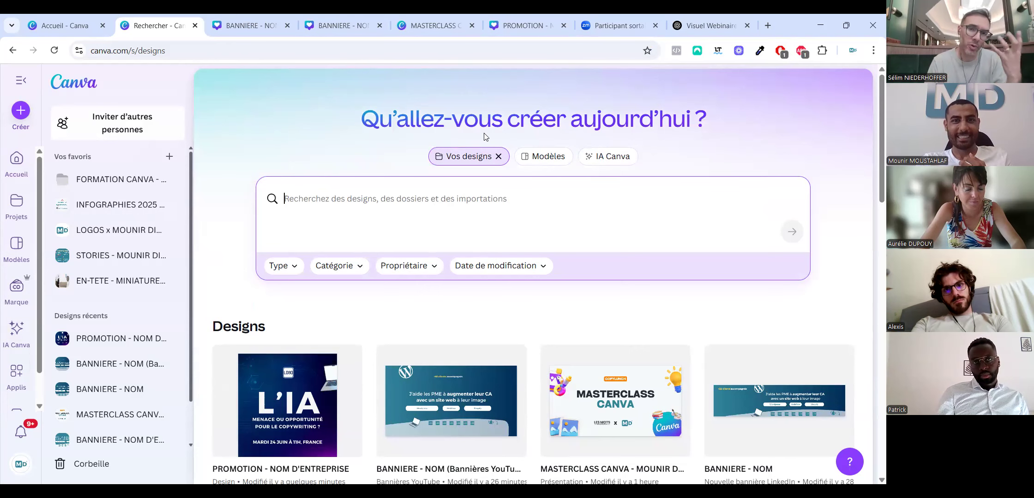
Show slide 6 of the Masterclass Canva presentation in full screen, then return to the Canva home page.
click(431, 25)
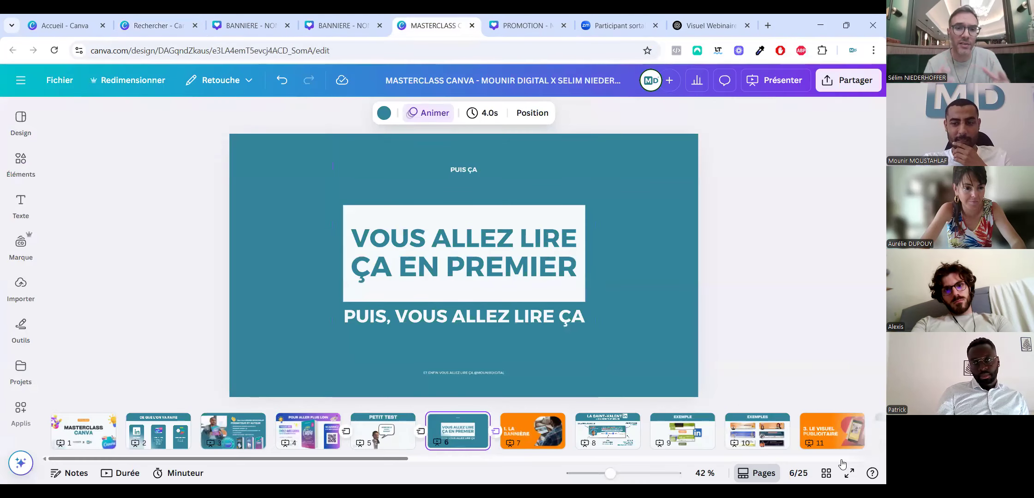
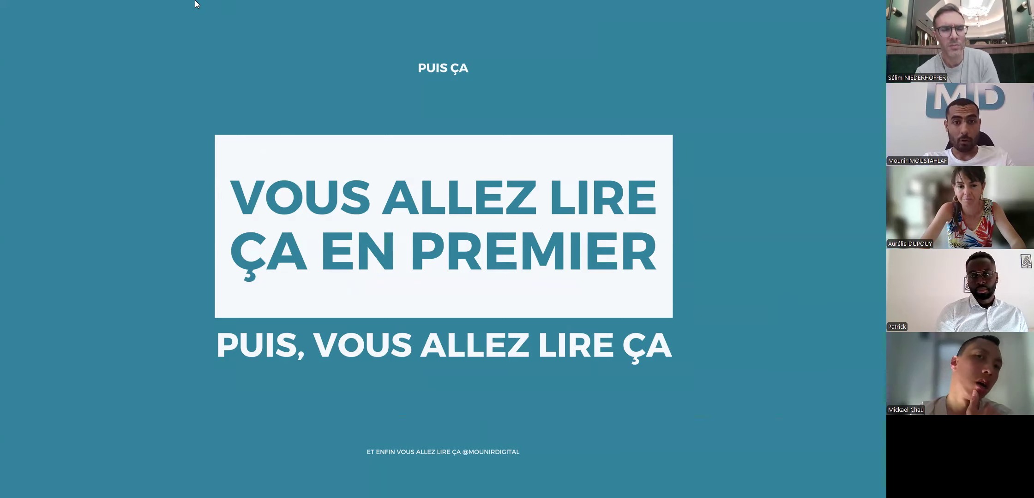
key(alt+Tab)
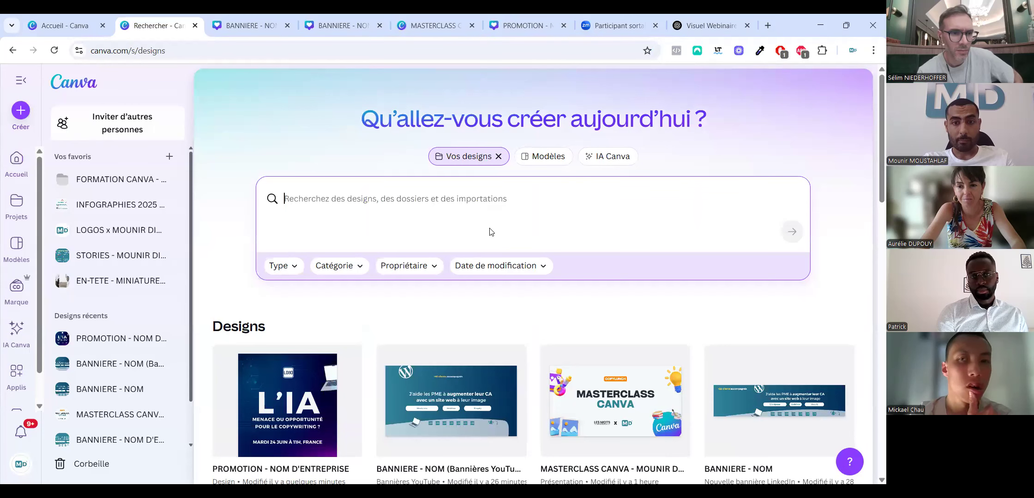
Switch to the image creation mode of IA Canva and look over the previously generated images.
click(593, 160)
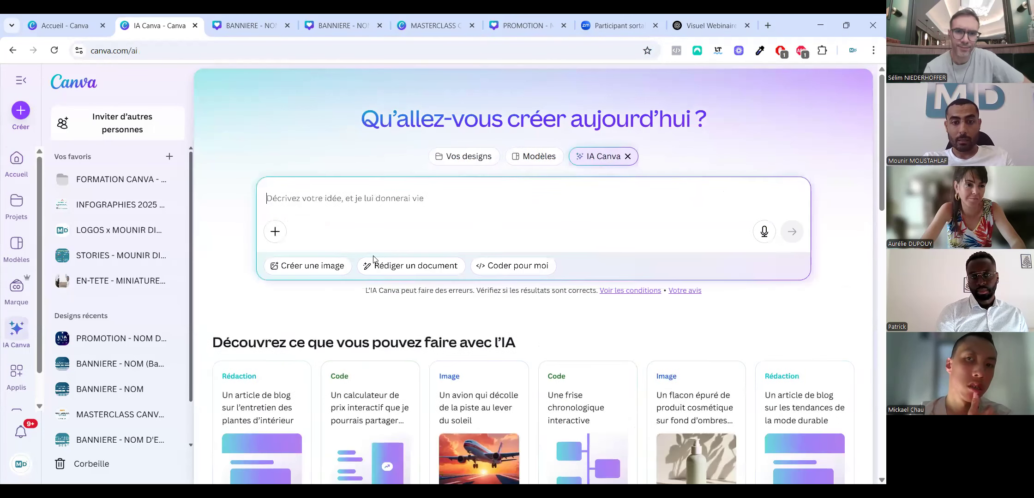
click(336, 267)
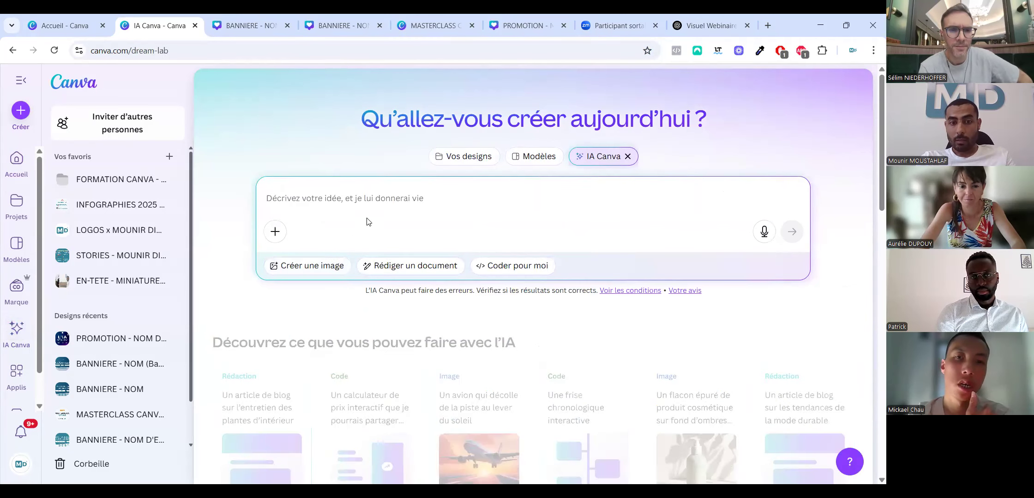
scroll(420, 312, down, 5)
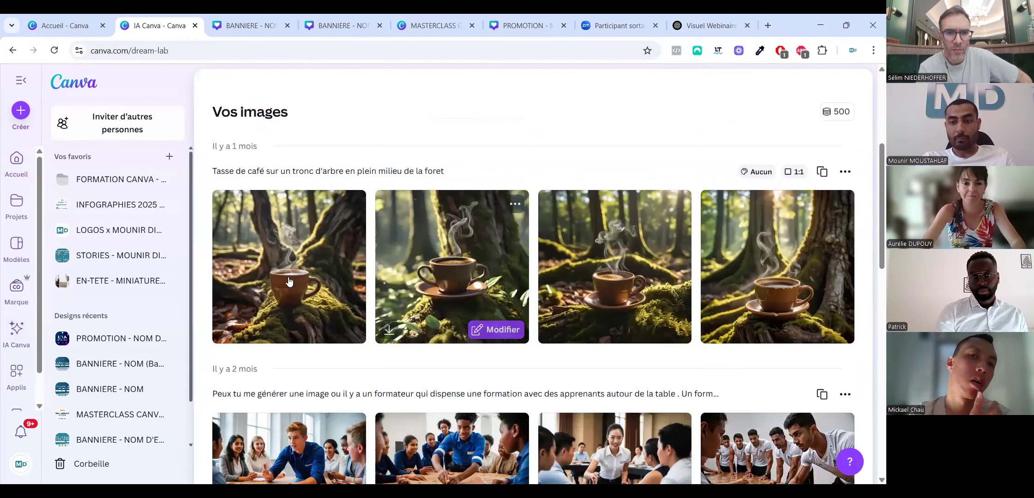
scroll(241, 251, up, 1)
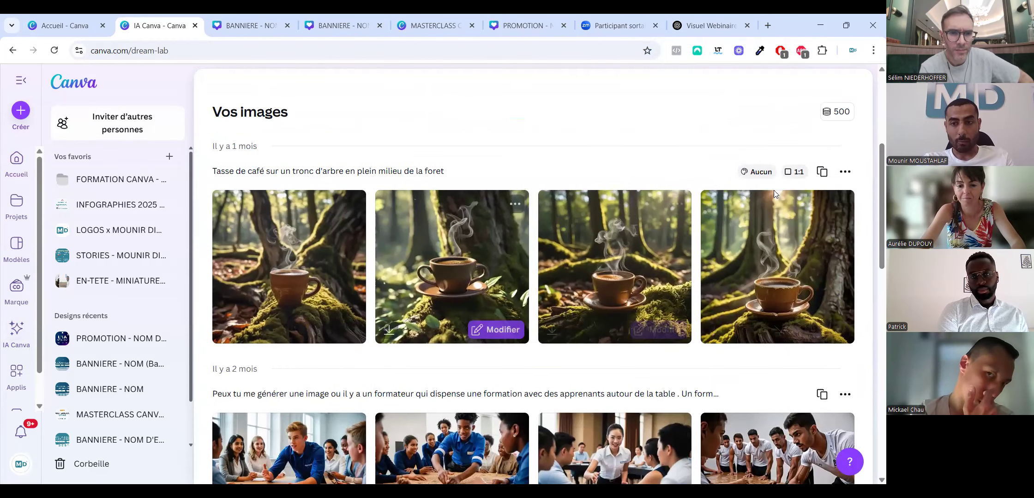
scroll(812, 194, down, 3)
scroll(826, 171, up, 3)
scroll(434, 326, down, 2)
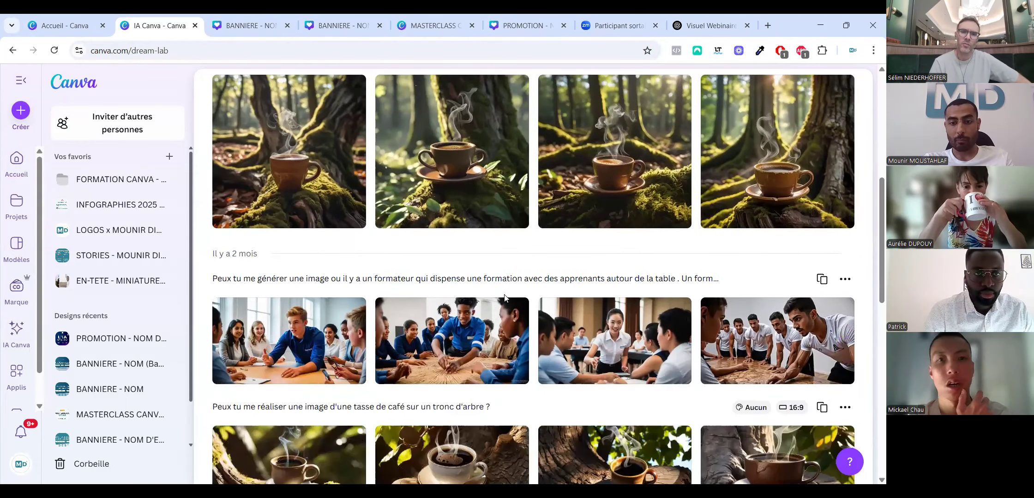
scroll(435, 326, down, 3)
scroll(392, 270, up, 9)
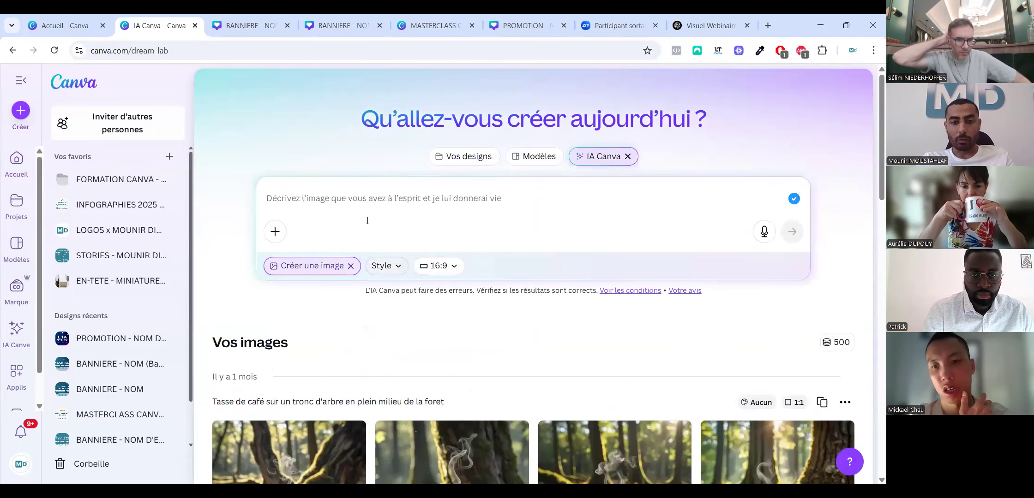
Generate a set of AI images from the prompt "webinar" and bring the results into view.
click(355, 206)
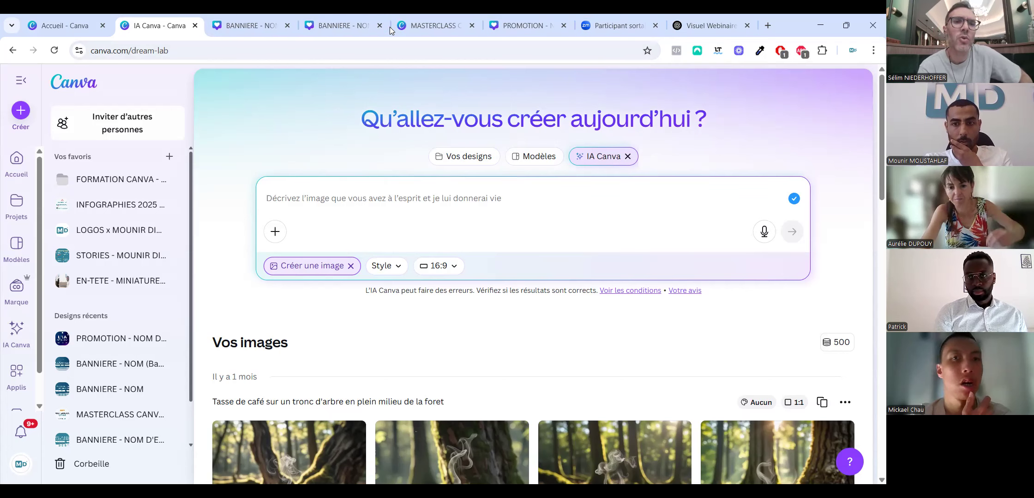
text(webinar)
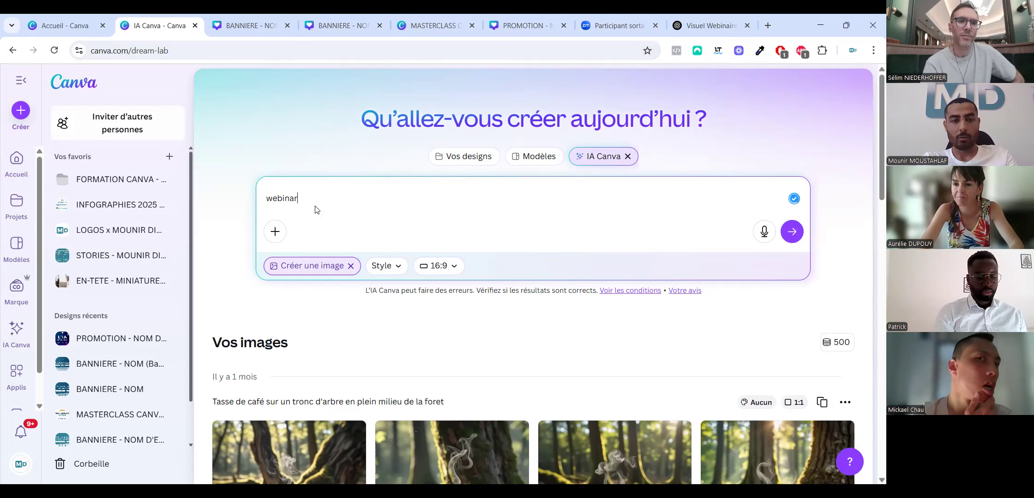
key(Return)
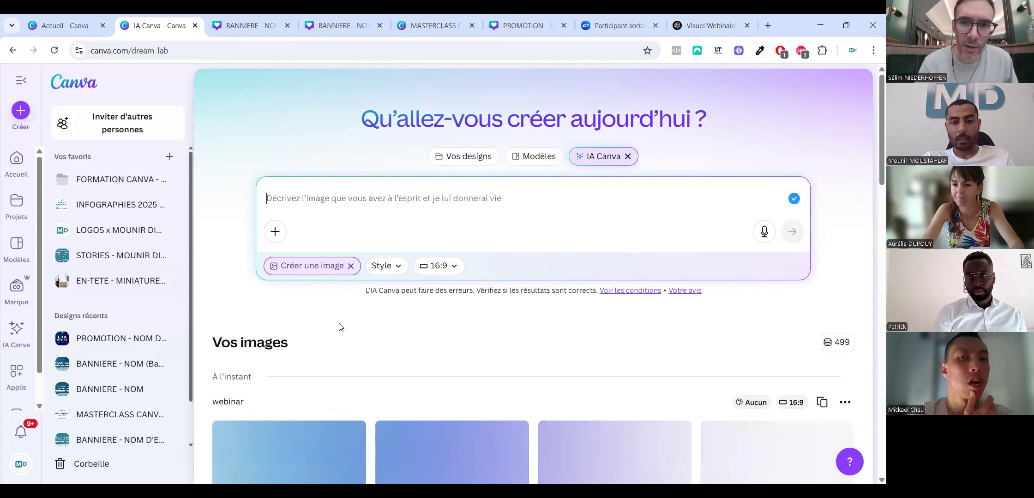
scroll(356, 312, down, 3)
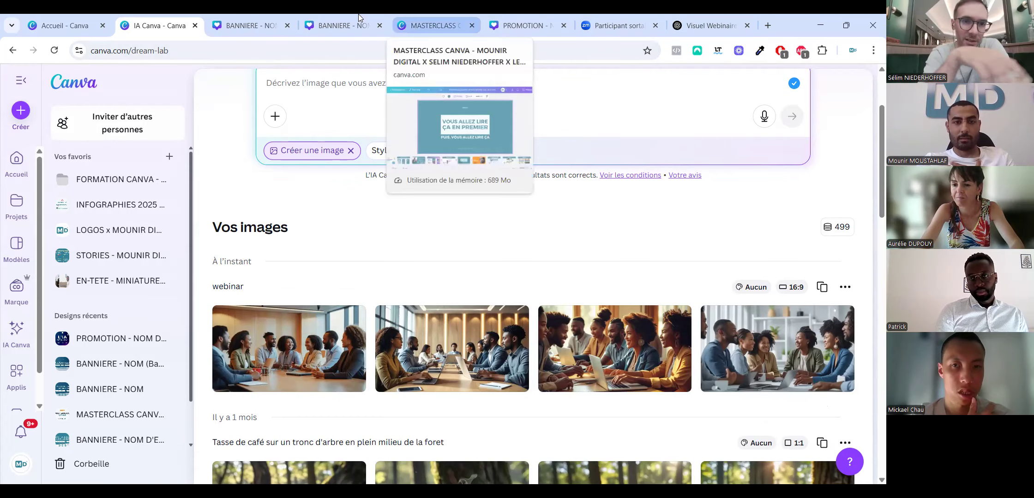
Go to the PROMOTION design and examine the webinar posters on pages 1 and 2.
click(247, 25)
click(524, 25)
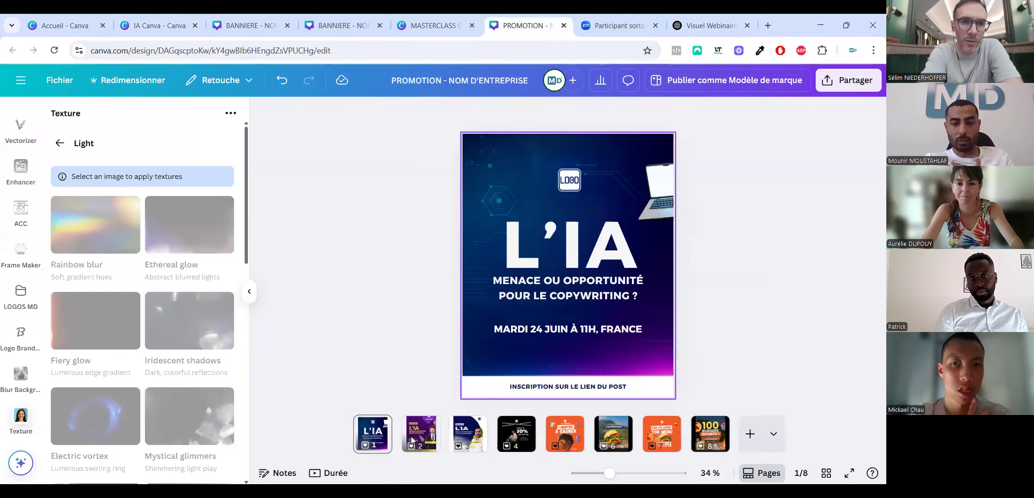
click(482, 276)
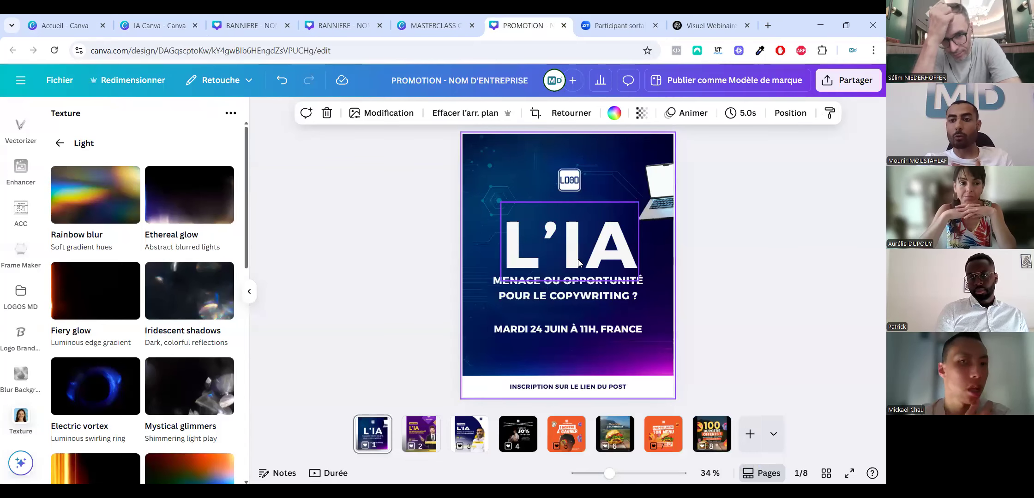
click(419, 424)
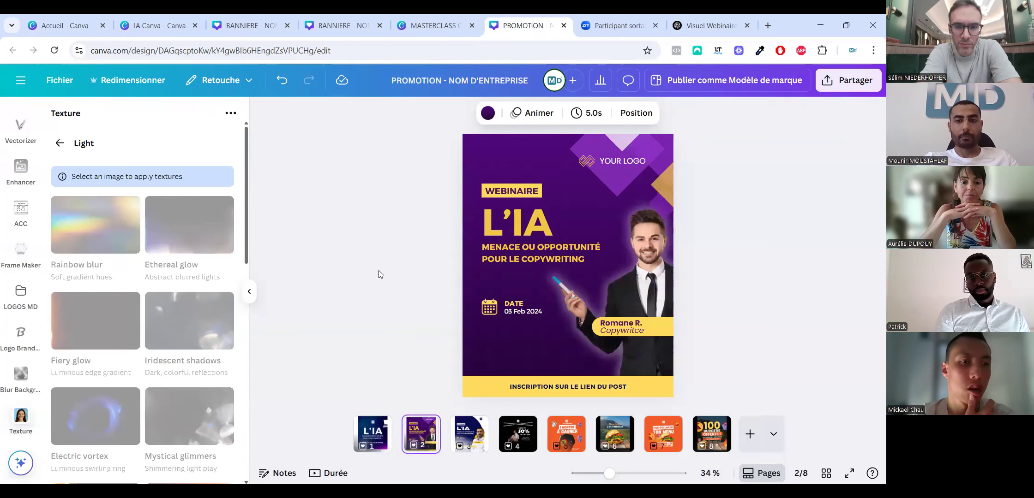
Leave the PROMOTION design and return to slide 6 of the Masterclass Canva presentation.
key(ctrl+Page_Up)
key(ctrl+Page_Up)
key(ctrl+Page_Up)
key(ctrl+Page_Up)
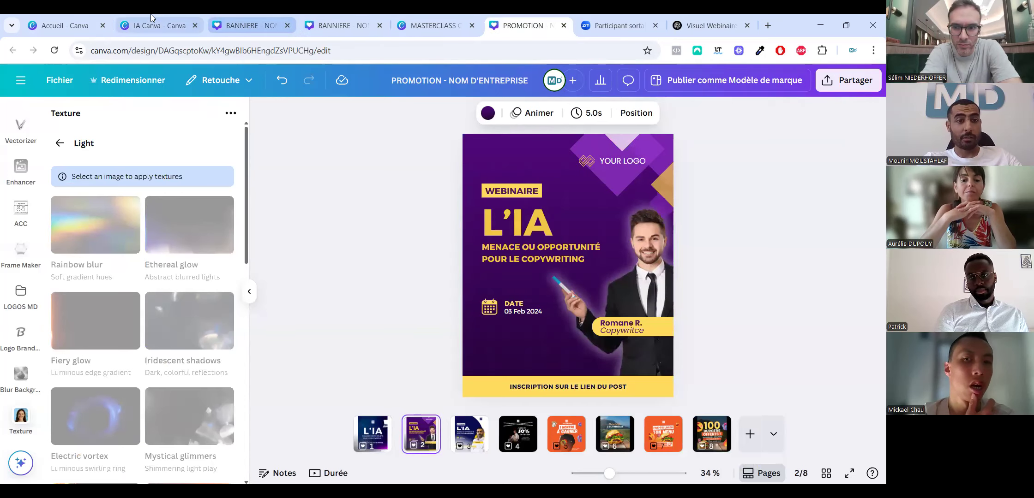
key(ctrl+Page_Down)
key(ctrl+Page_Down)
key(ctrl+Page_Down)
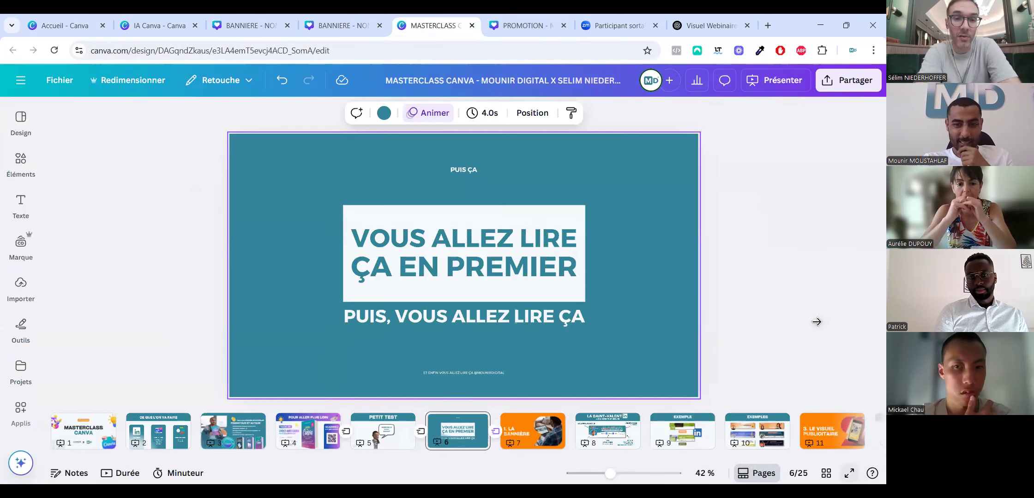
Present the masterclass in full screen, advancing past the banner and advertising examples to the section "3. L'infographie créative".
key(Right)
key(Right)
key(Right)
key(Right)
key(Right)
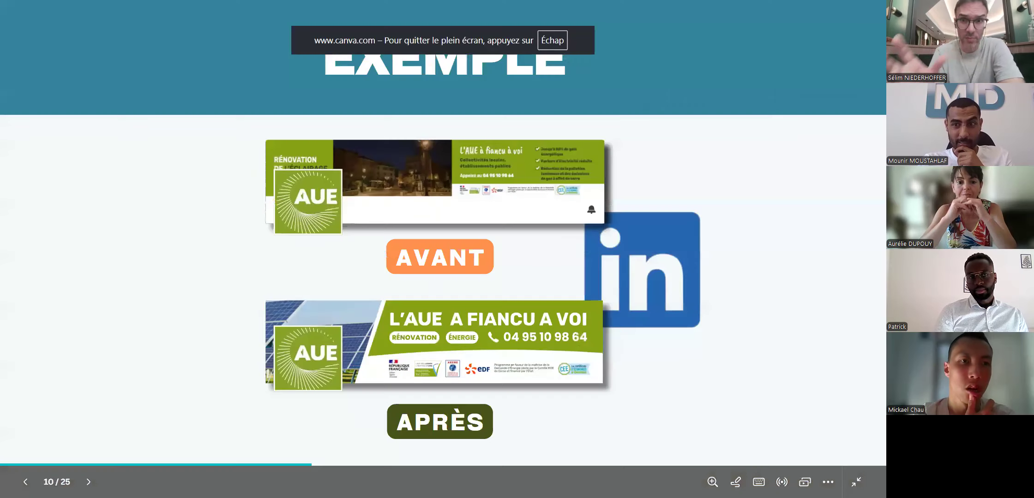
key(Right)
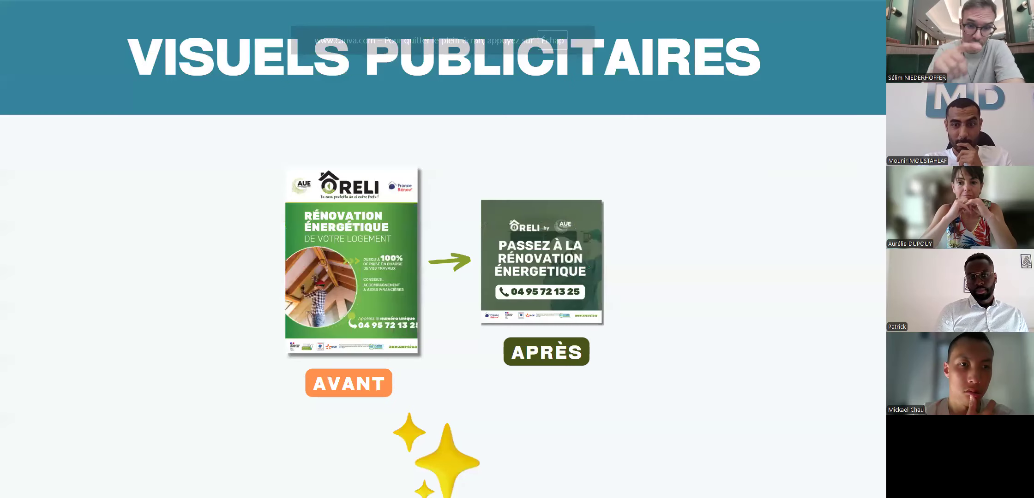
key(Right)
key(Right)
key(Right)
key(Right)
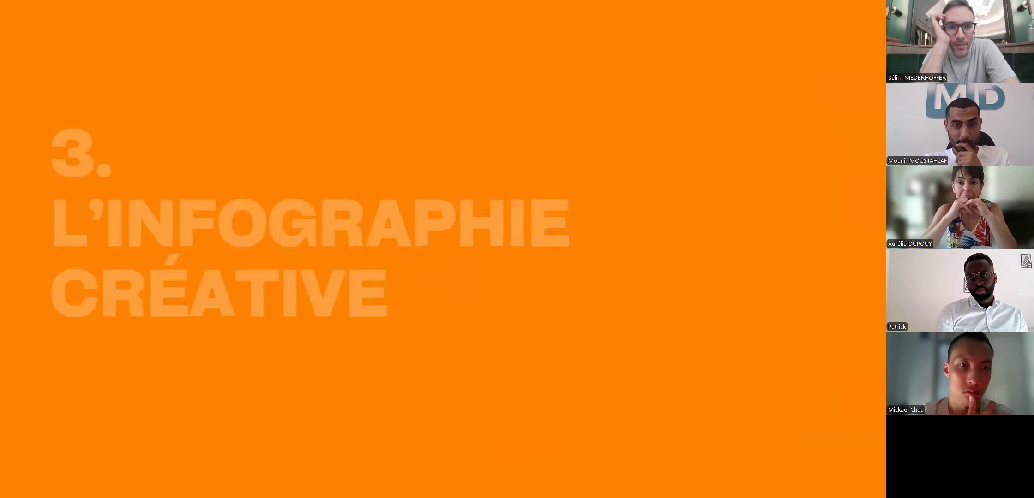
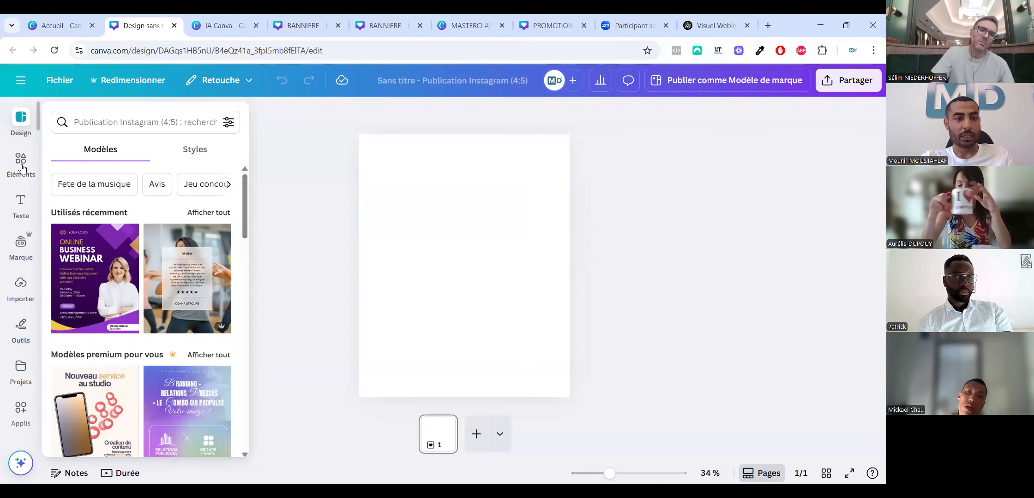
Search the design elements for "sapin" and display all the matching illustrations.
click(92, 120)
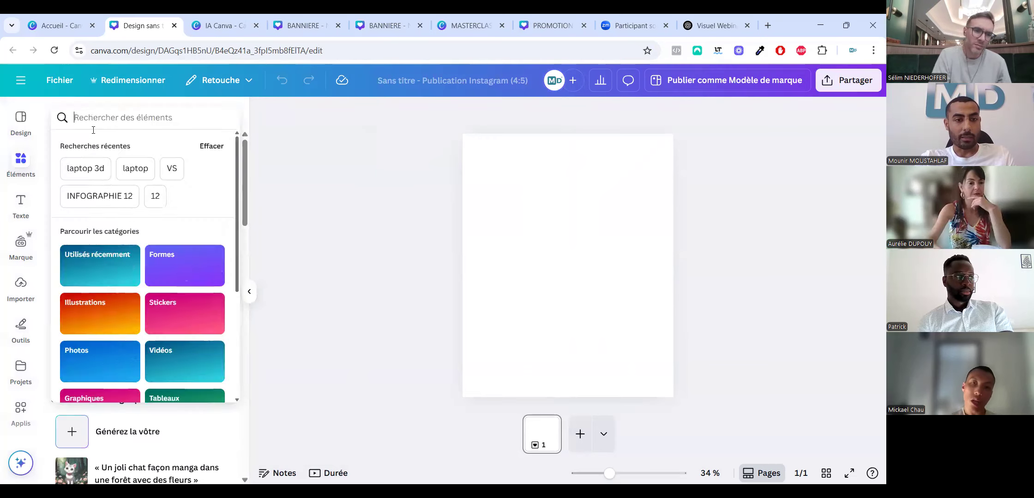
text(sapn)
key(Return)
key(BackSpace)
text(in)
key(Return)
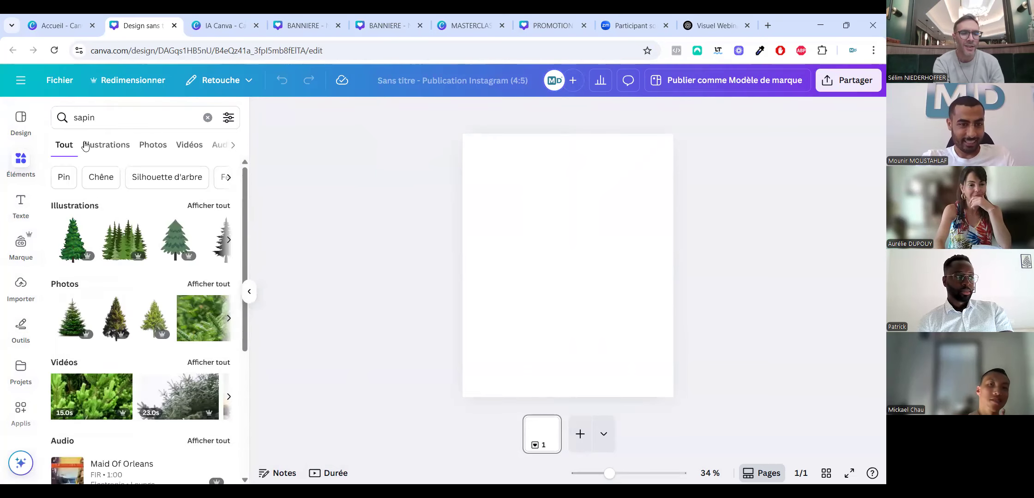
click(198, 205)
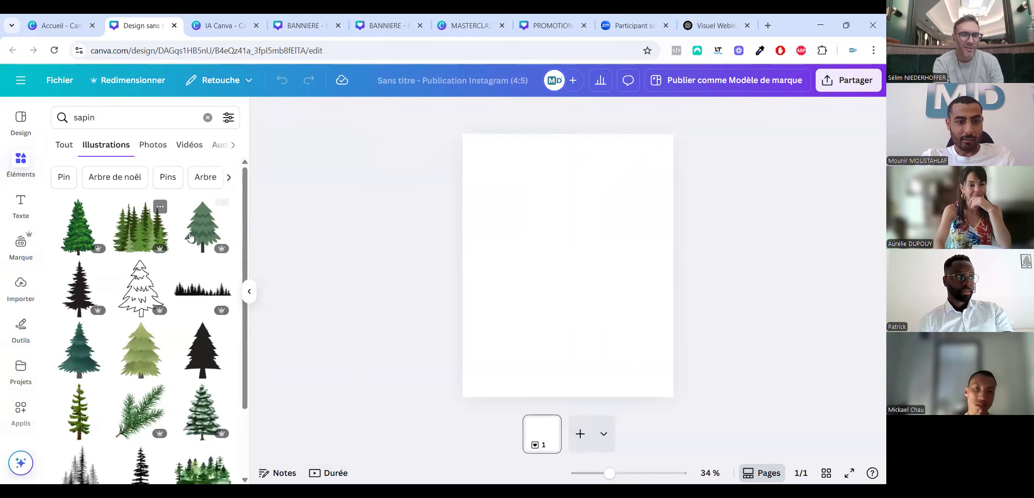
Place the green fir tree illustration on the blank Instagram page, enlarged and centred.
drag(526, 304, 564, 280)
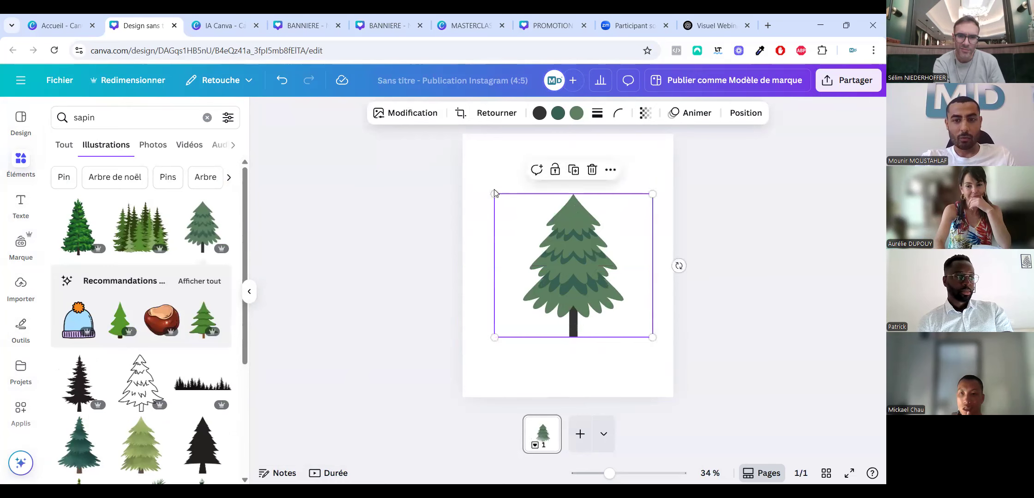
key(ctrl+z)
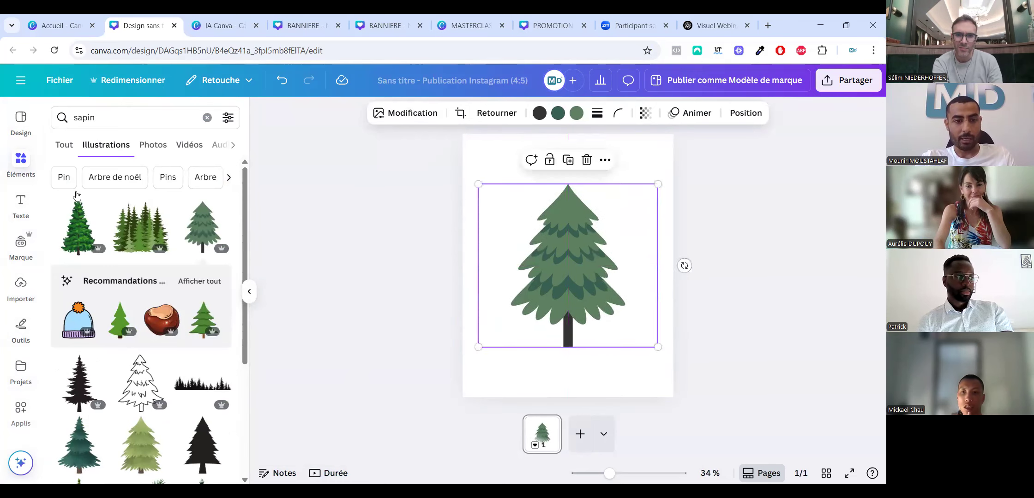
key(Escape)
click(574, 290)
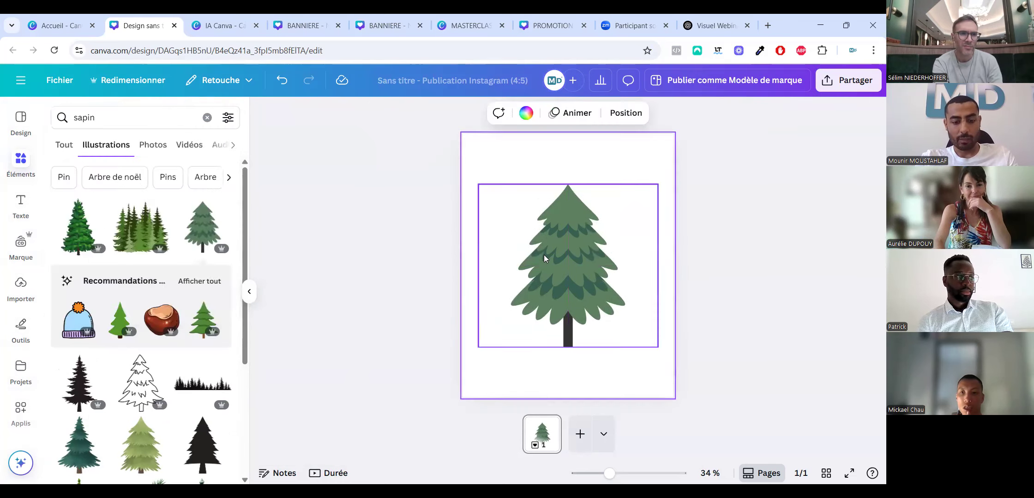
key(t)
drag(563, 249, 533, 270)
key(Escape)
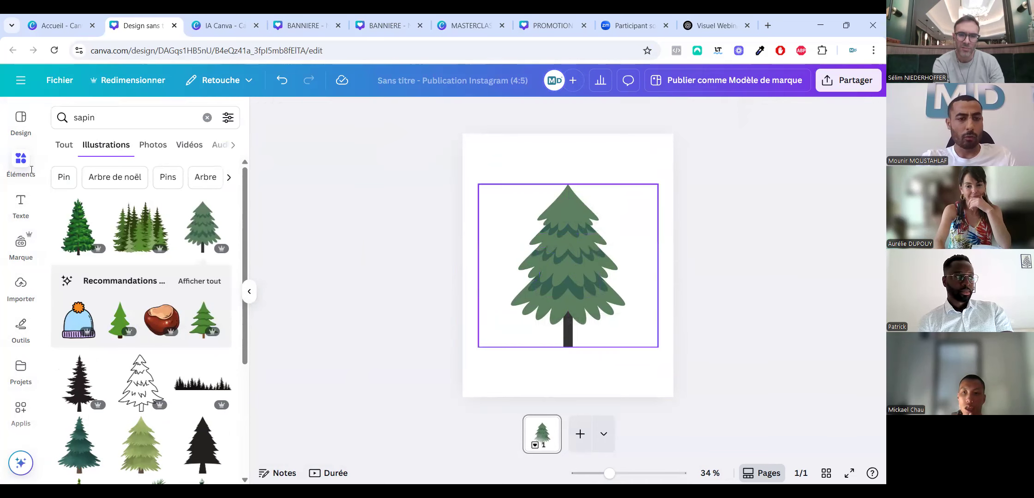
Search the illustrations for "boule de noel" and browse the Christmas ornaments.
click(103, 111)
text(boule de noel)
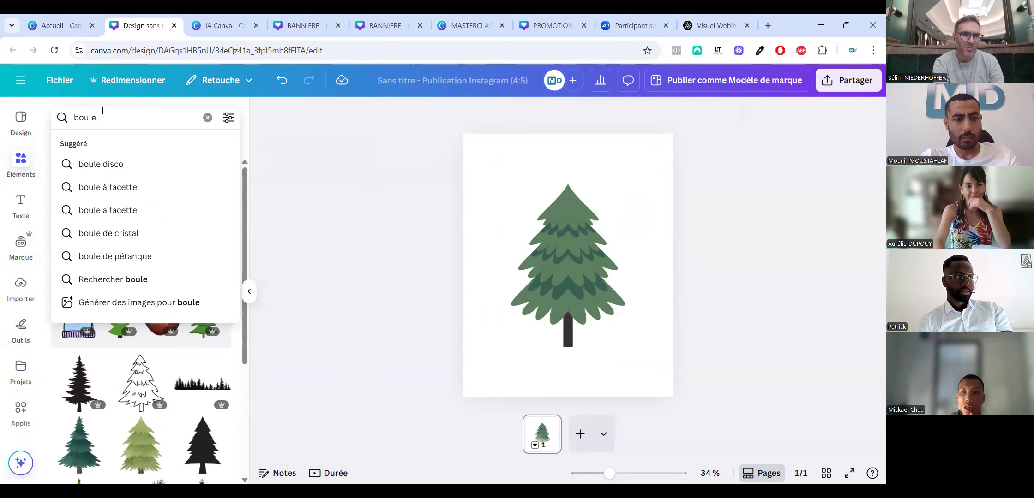
key(Return)
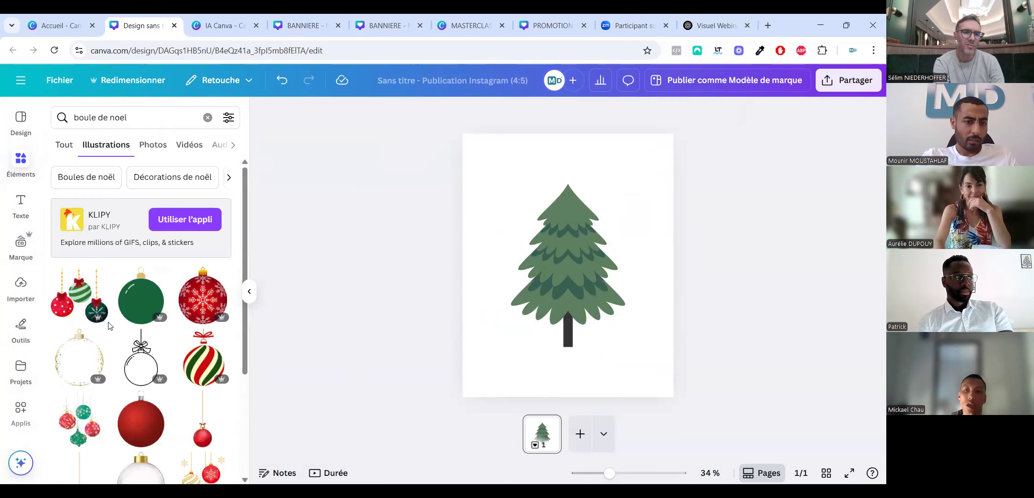
scroll(131, 390, down, 3)
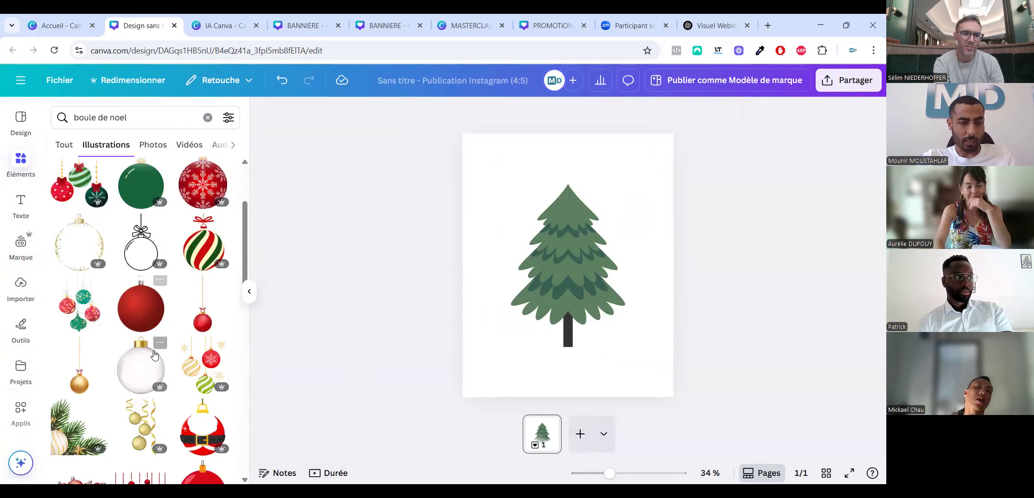
Add the plain red ornament at small size on the tree's upper-left branches, undoing the stray pasted WEBINAIRE text.
click(140, 314)
drag(604, 314, 546, 248)
key(ctrl+v)
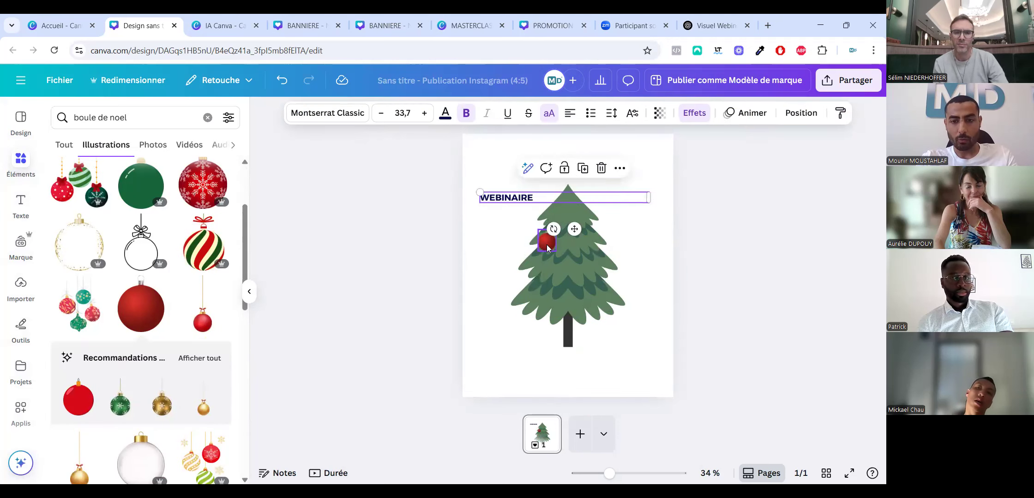
key(ctrl+z)
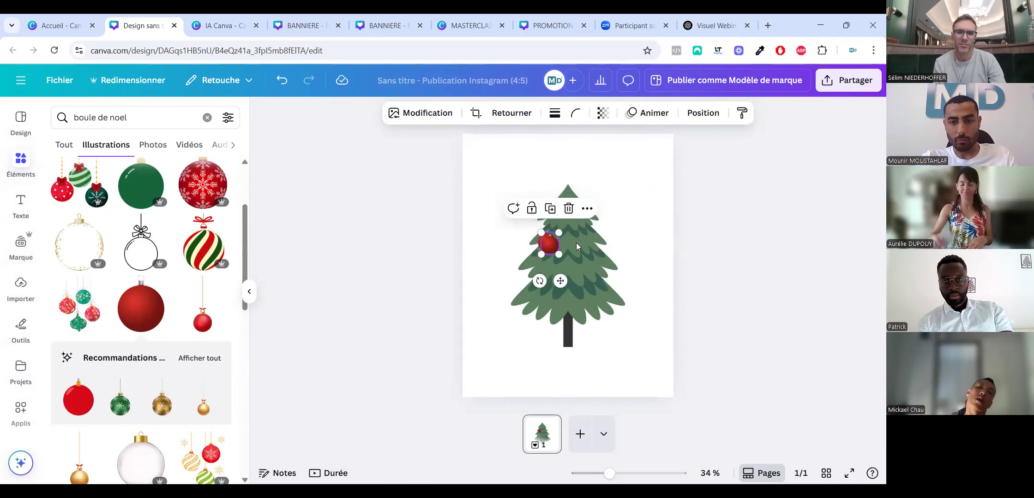
Duplicate the red ornament several times and spread the copies over the fir tree's branches.
key(ctrl+d)
drag(586, 278, 604, 305)
key(ctrl+d)
key(ctrl+d)
key(ctrl+d)
click(584, 283)
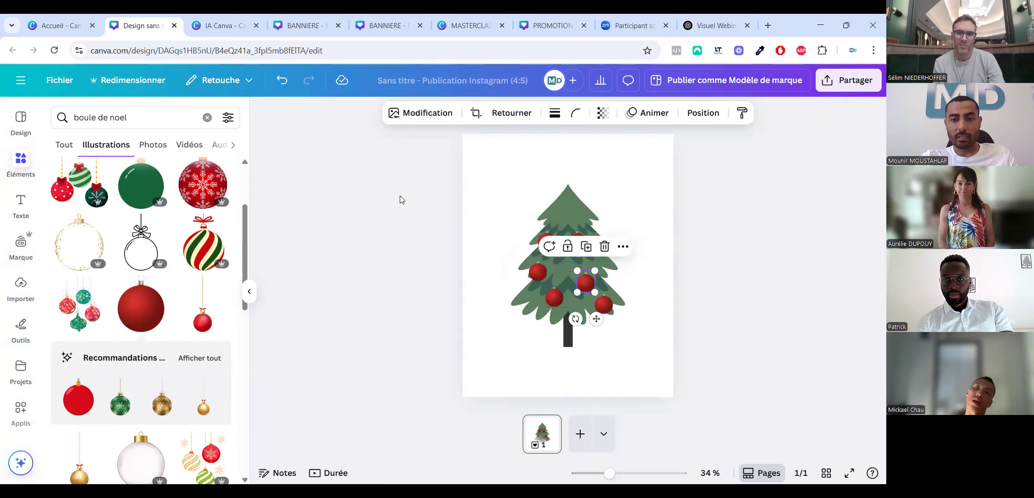
Select the fir tree together with all its red ornaments and move them slightly lower on the page.
click(400, 197)
drag(674, 363, 666, 358)
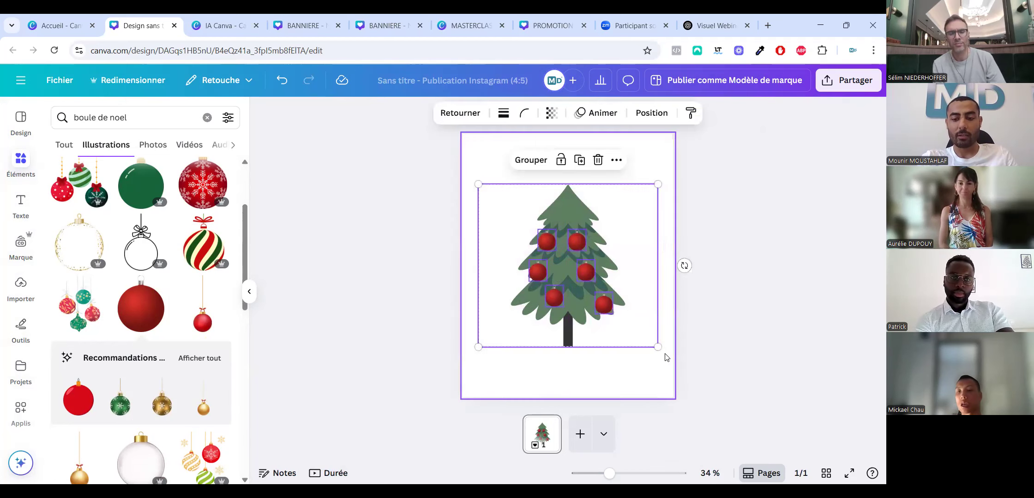
click(666, 357)
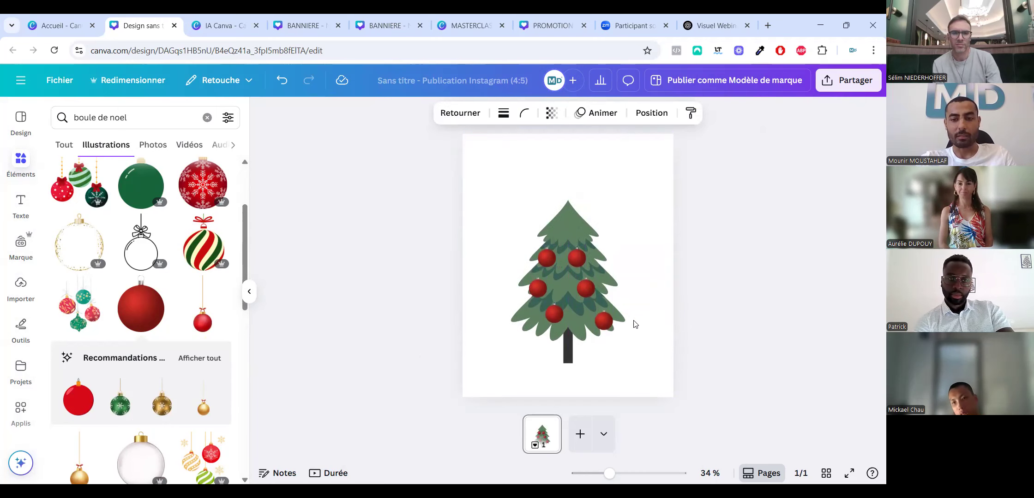
Add a text box in the space above the fir tree, enlarge it and write "LE SAIPIN" in it.
key(t)
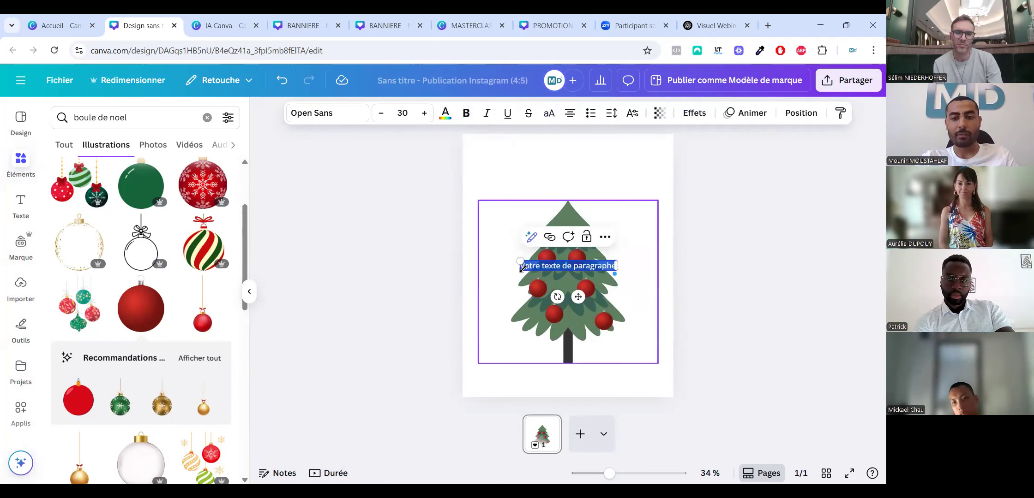
click(412, 275)
drag(530, 266, 481, 167)
drag(637, 197, 648, 204)
double_click(596, 180)
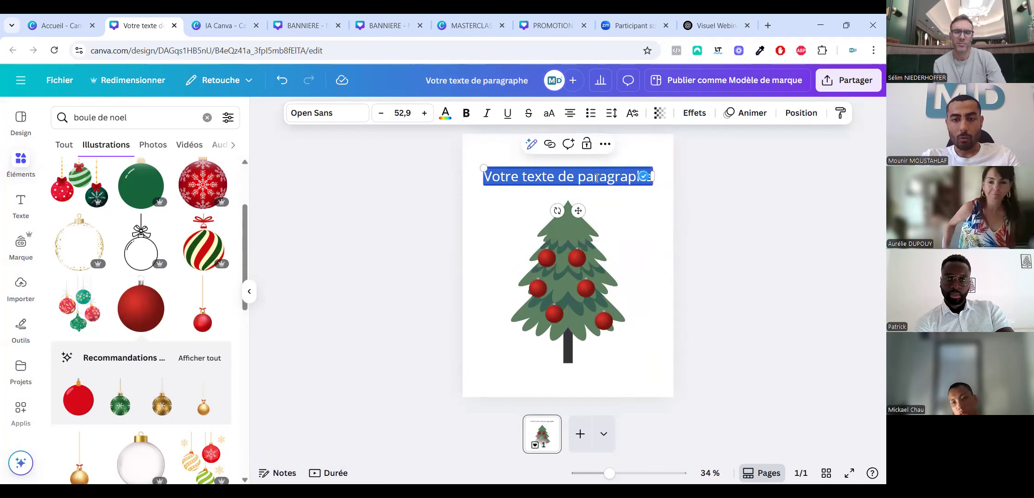
text(LE SAIPIN)
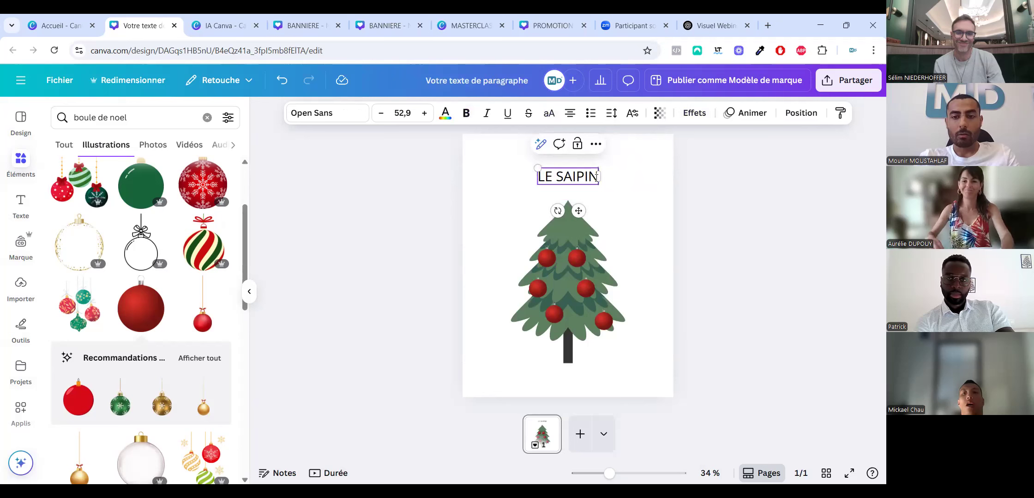
Enlarge the "LE SAIPIN" title to font size 129 and apply the Horizon font.
drag(538, 169, 485, 154)
drag(620, 198, 644, 204)
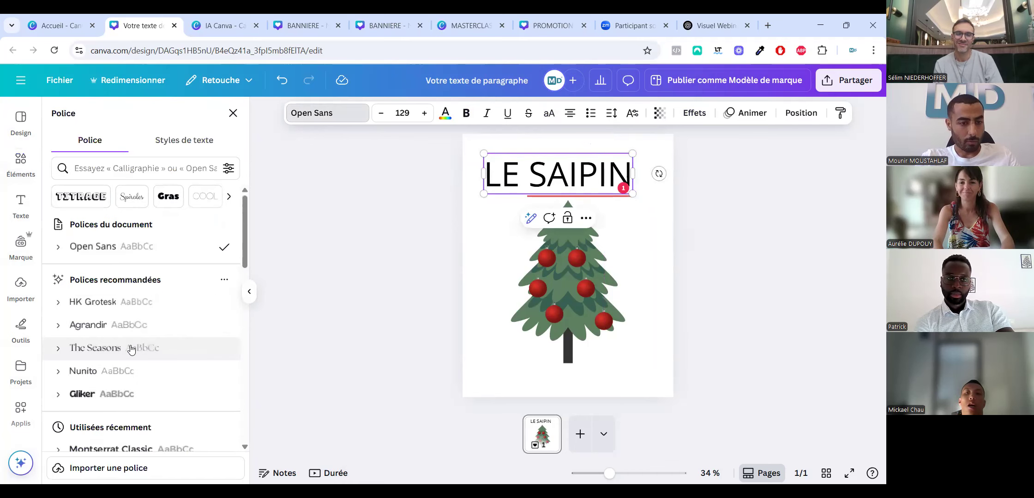
scroll(127, 317, down, 5)
click(120, 265)
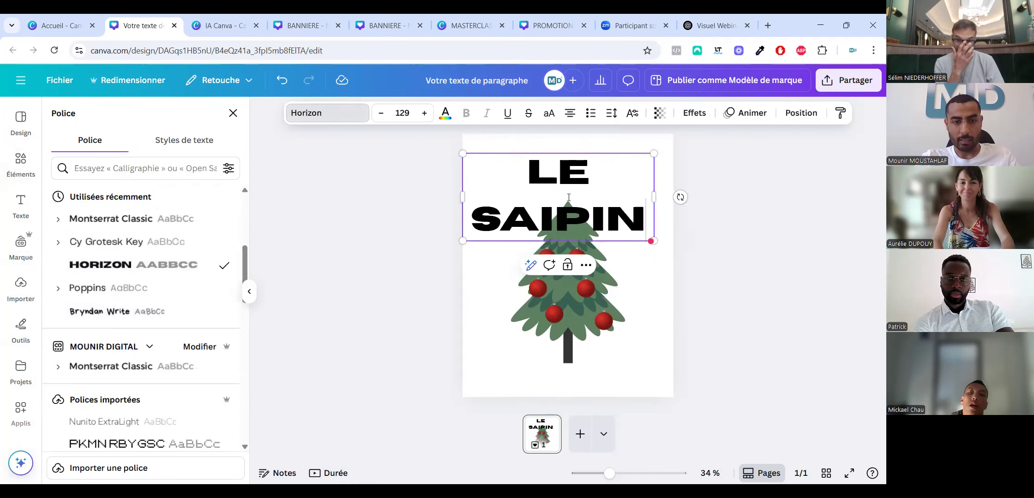
Set the title's font size to 50, then stretch it on one line across the page to about 88.3.
click(402, 112)
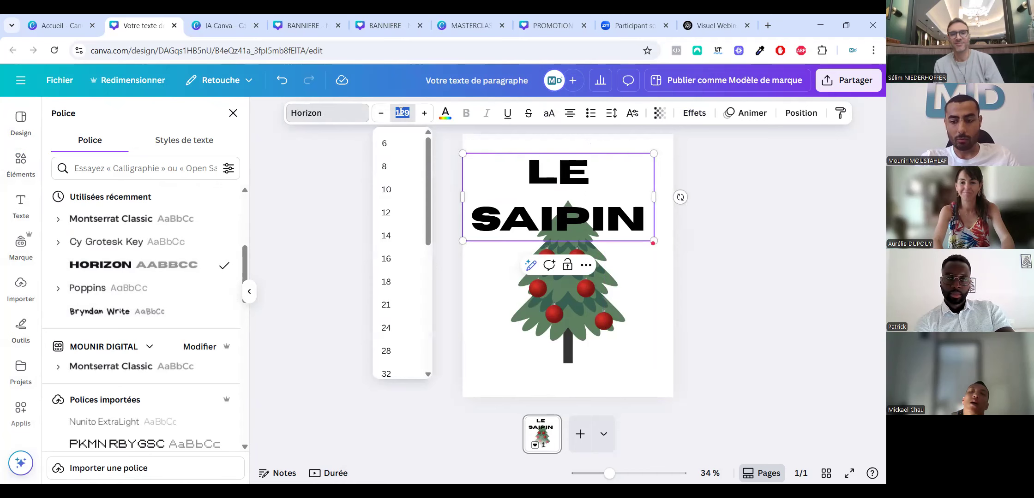
text(50)
key(Return)
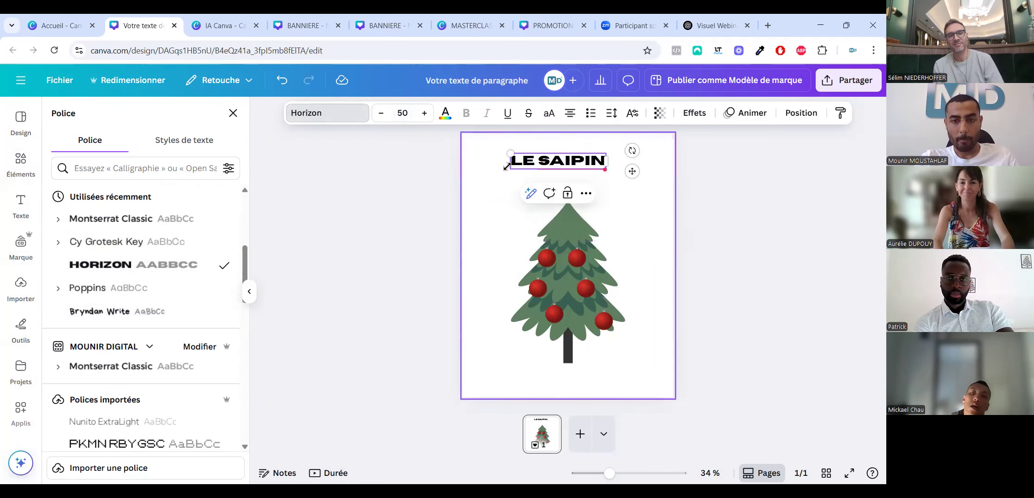
drag(510, 169, 484, 174)
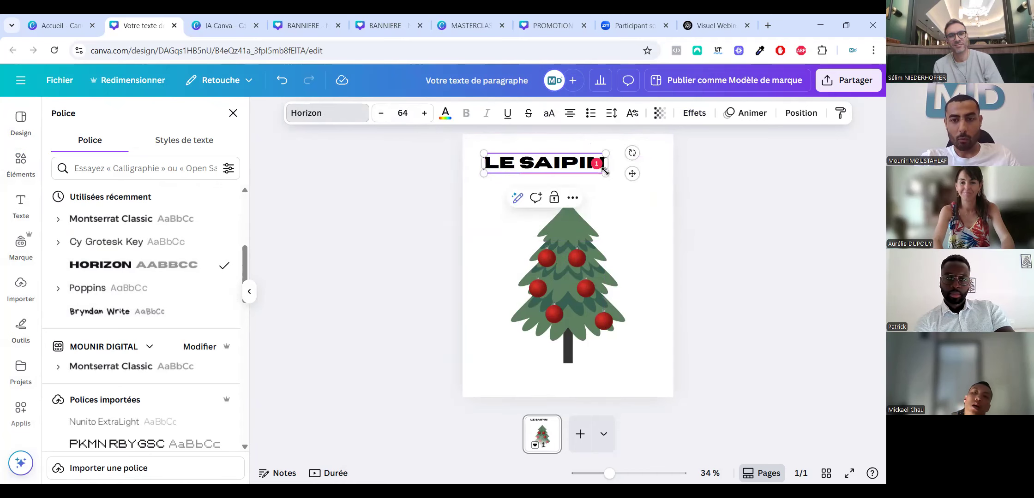
drag(625, 191, 654, 221)
click(422, 160)
Add a second text box below the title and set it in Montserrat Classic.
click(471, 168)
click(478, 228)
key(t)
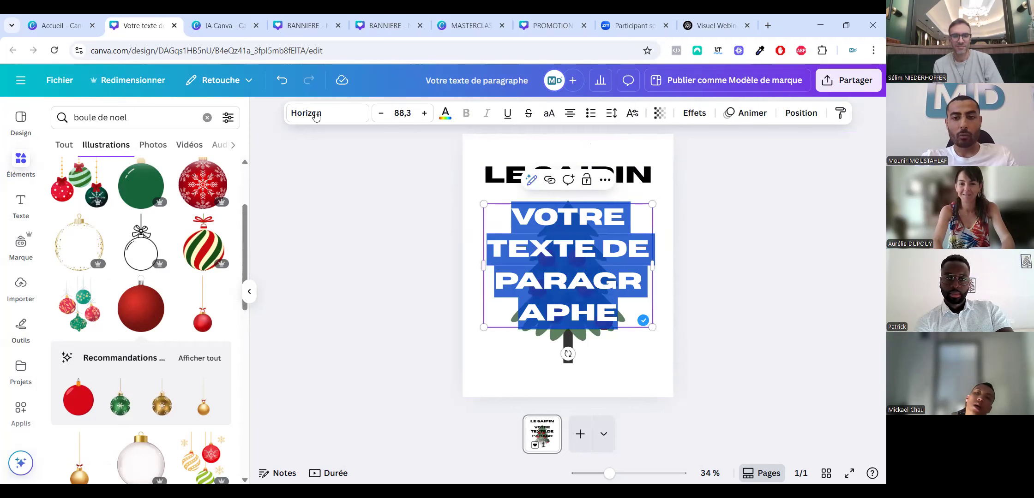
key(Escape)
key(ctrl+shift+f)
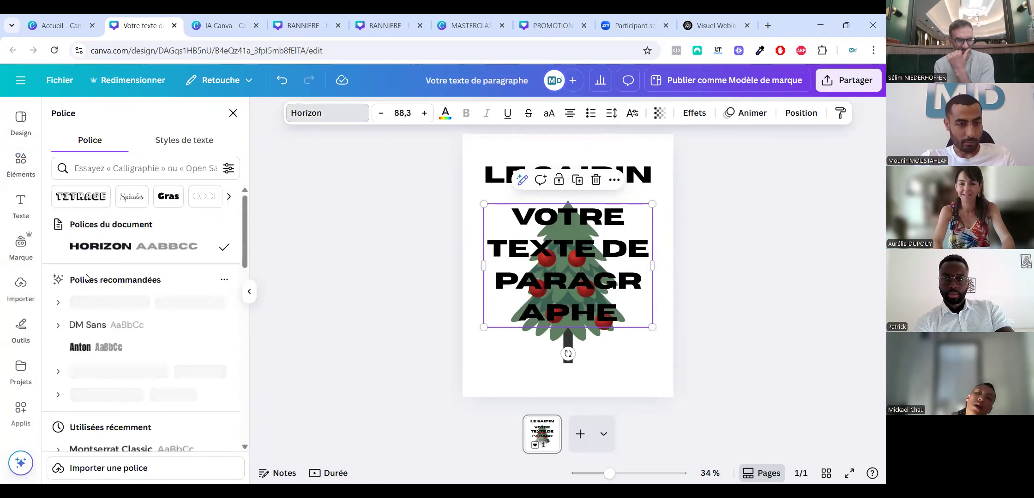
key(Return)
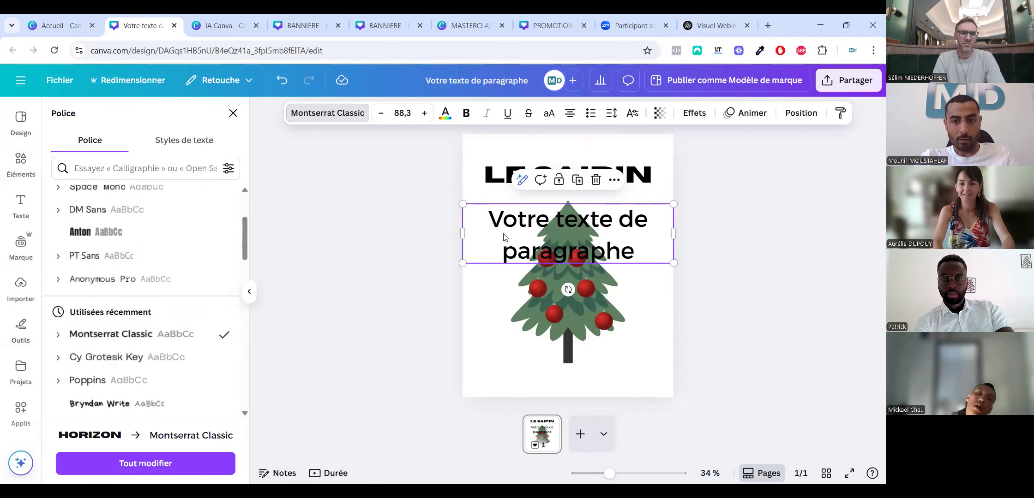
Fit the second text on one line directly under the title at about size 46.3 and replace it with "AUX 10 OUTILS IA".
drag(457, 236, 353, 217)
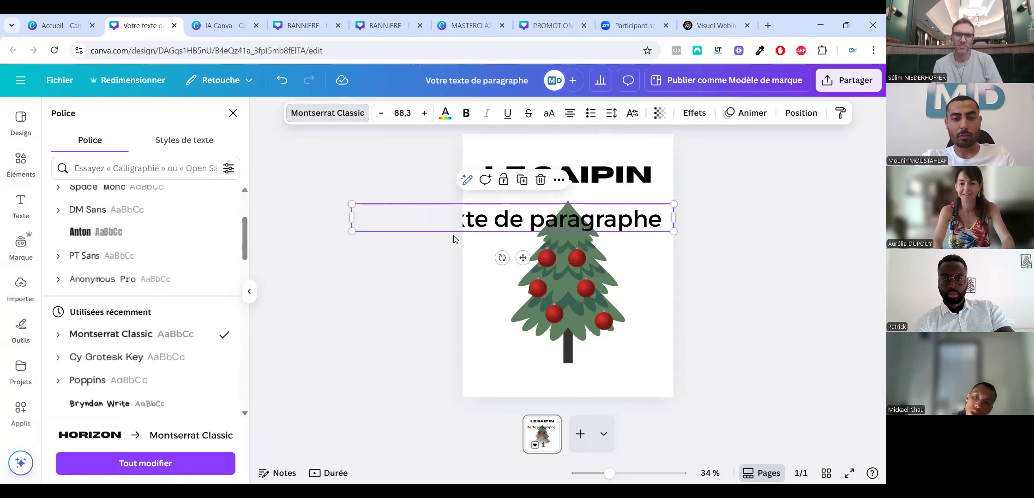
drag(673, 231, 653, 230)
drag(522, 183, 483, 218)
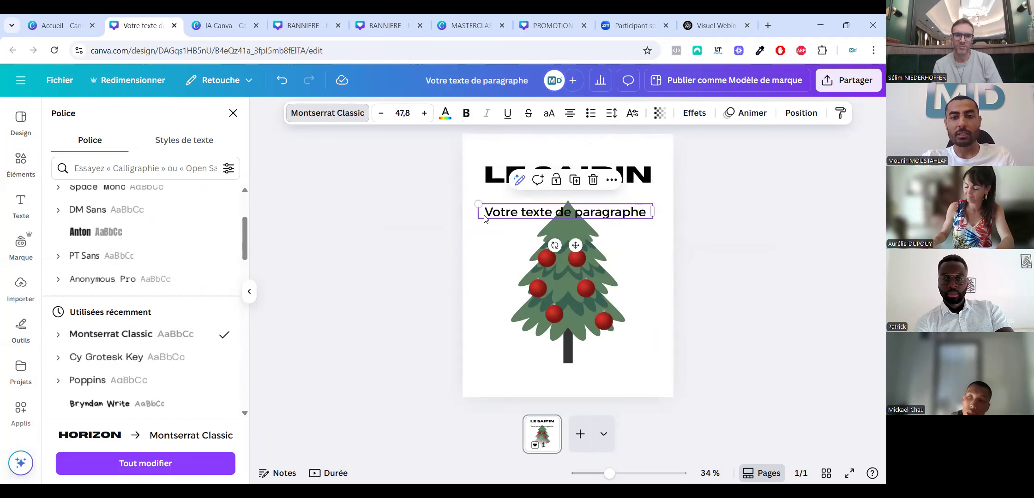
key(ctrl+z)
key(ctrl+y)
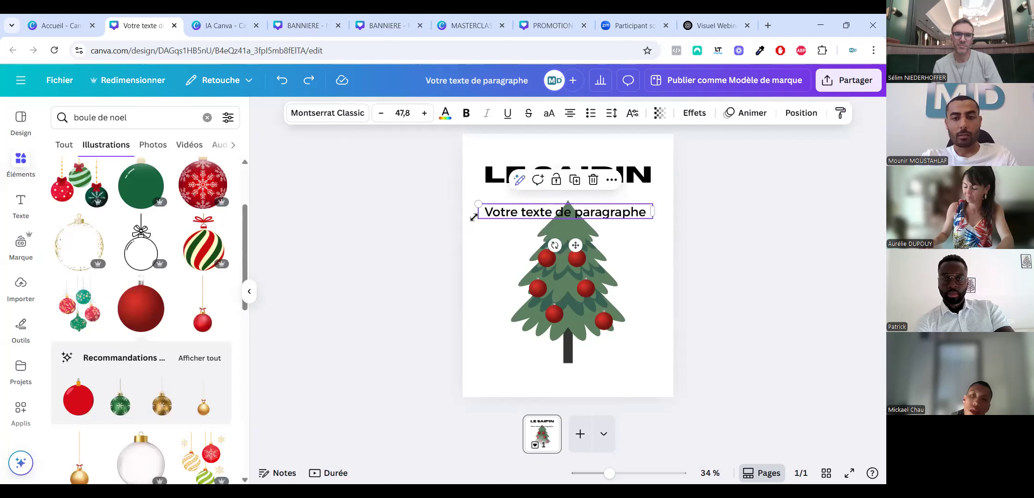
drag(477, 217, 502, 195)
double_click(502, 195)
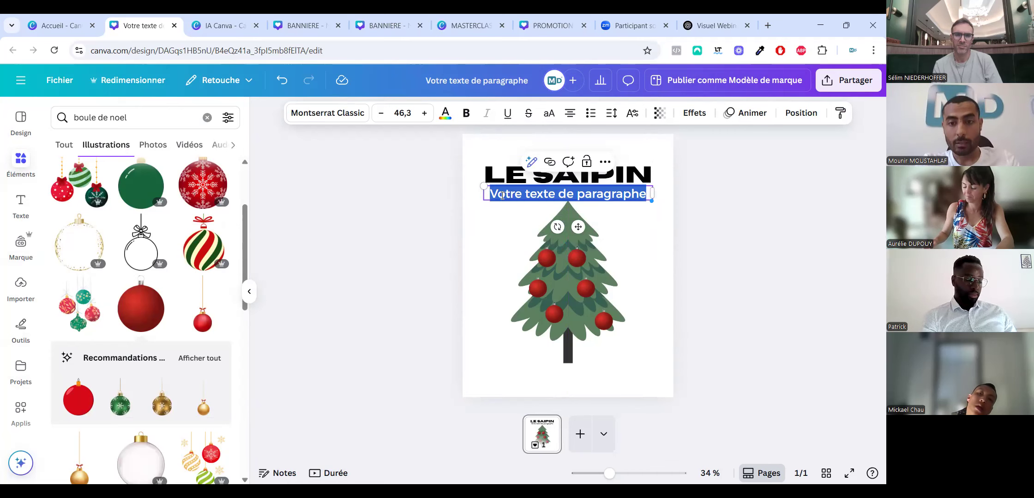
text(AUX 10 OUTILS IA)
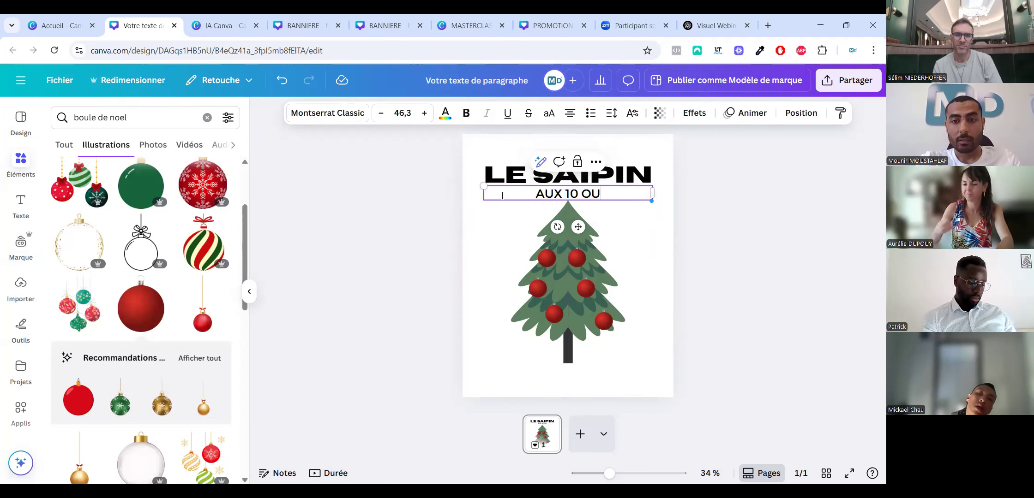
Enlarge the "AUX 10 OUTILS IA" subtitle to font size 74, matching the title's width.
key(ctrl+a)
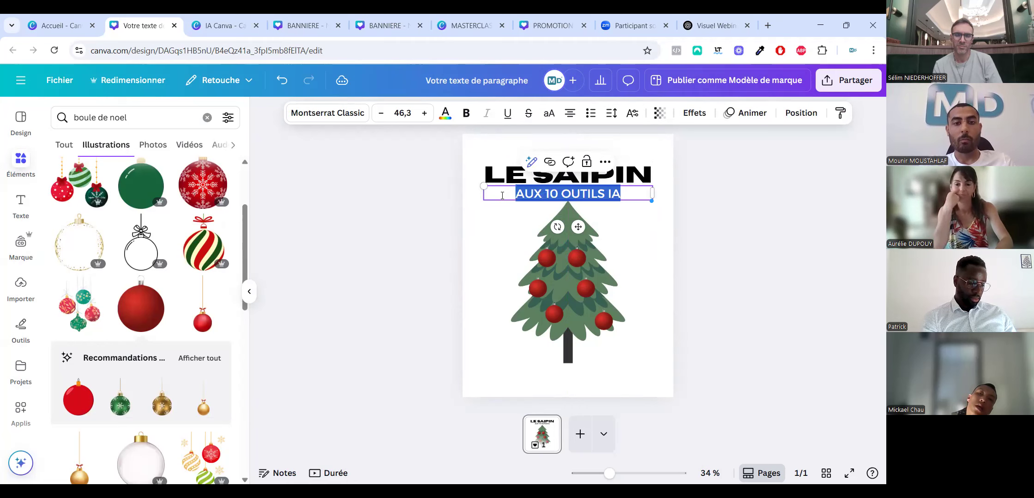
key(ctrl+shift+comma)
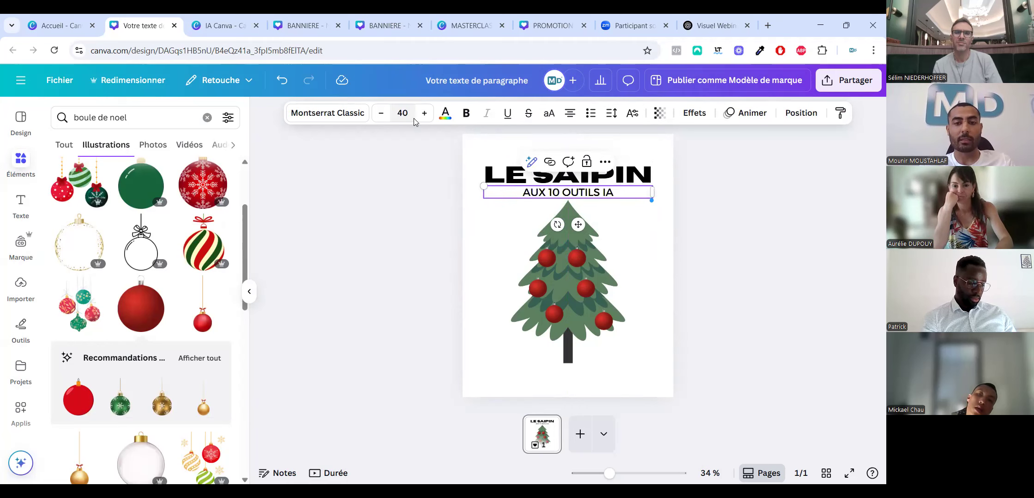
click(424, 113)
click(423, 113)
click(424, 113)
click(424, 114)
click(424, 113)
click(422, 116)
click(422, 116)
key(ctrl+shift+comma)
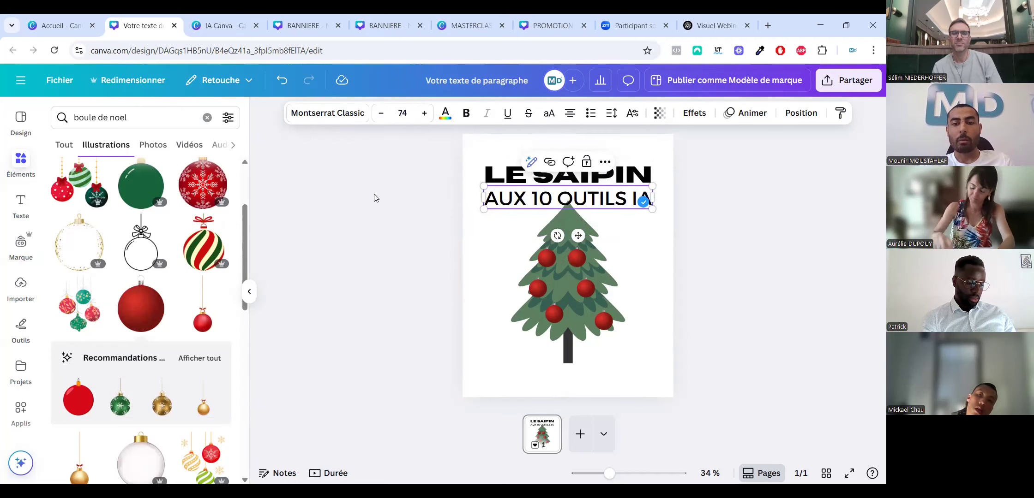
click(390, 218)
Move the fir tree illustration slightly lower so its tip sits below the subtitle.
click(564, 228)
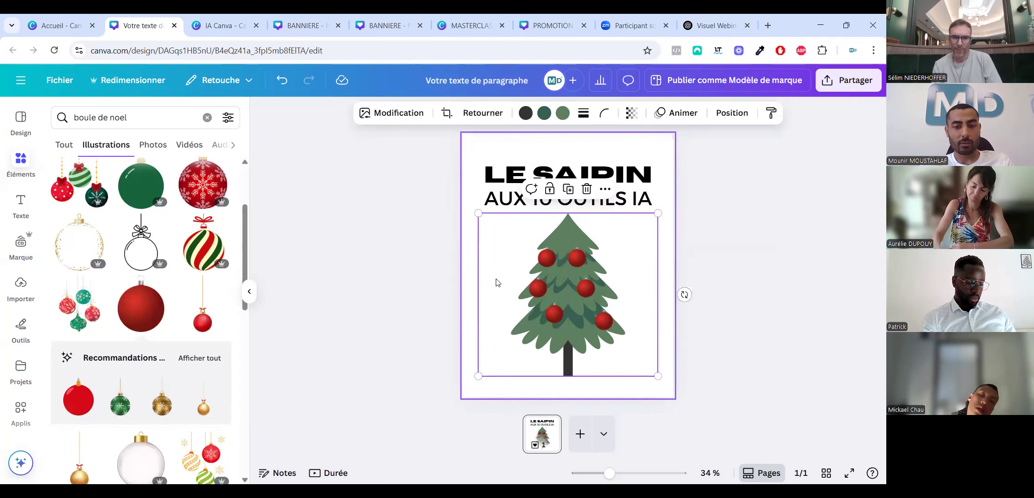
key(alt+shift+p)
click(321, 227)
Search the available apps for "BRANDFETCH", then clear the search.
scroll(21, 262, down, 5)
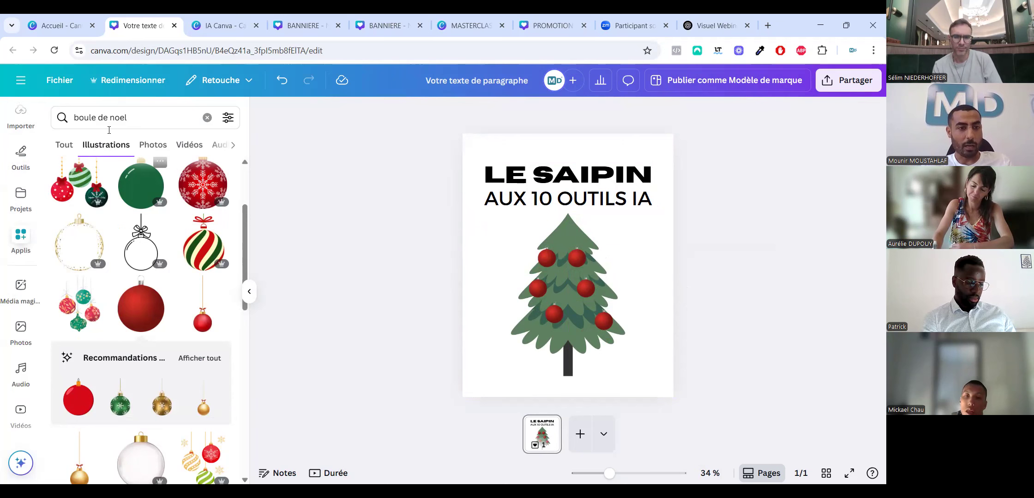
text(BRAN)
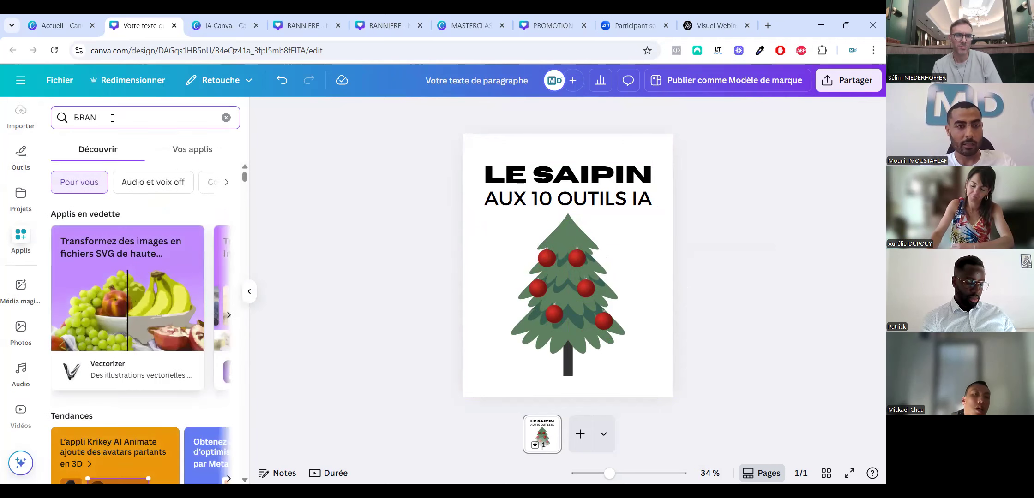
text(D)
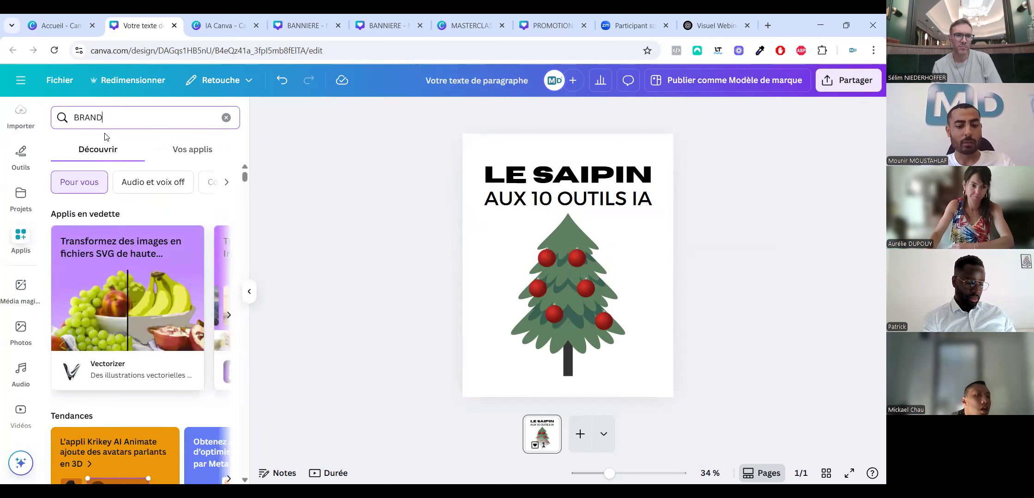
text(FETCH)
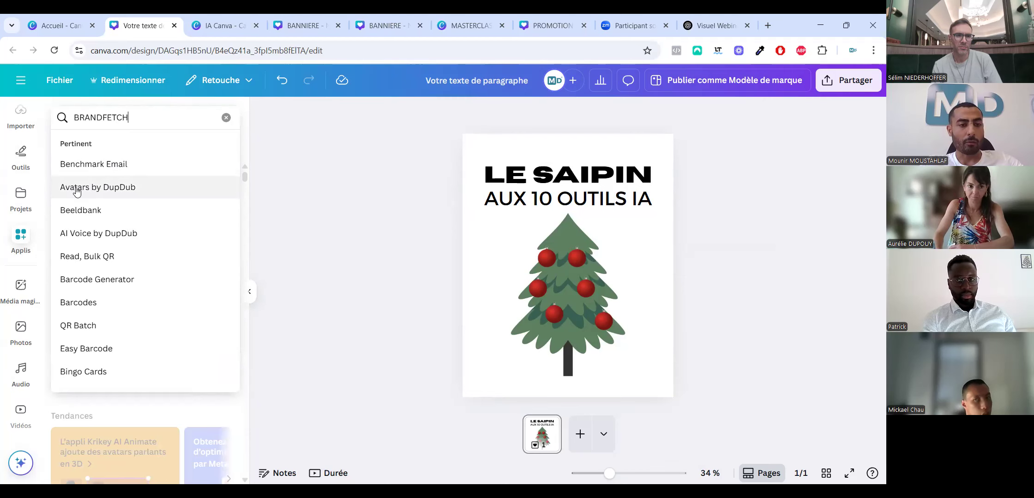
key(Escape)
key(Escape)
key(Escape)
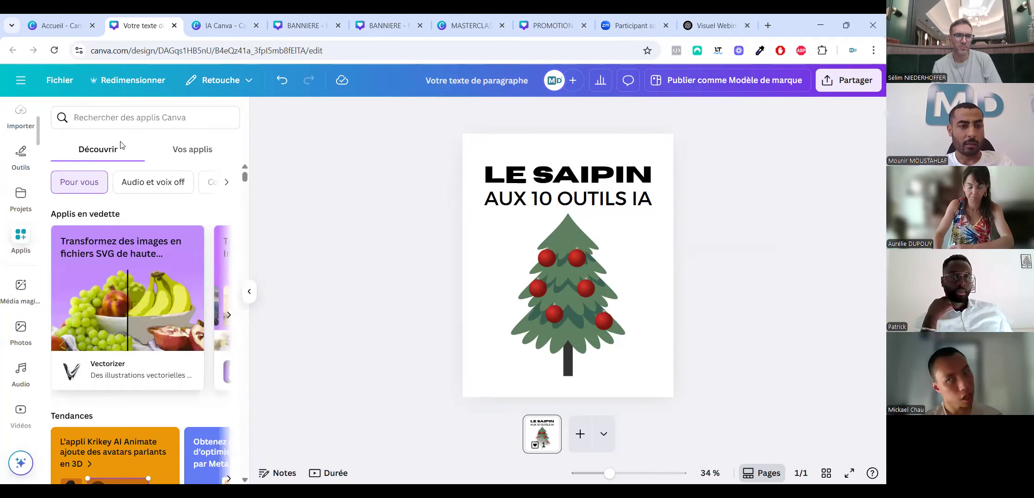
Search the available apps for "LOGO BRANDFETCH".
text(LOG)
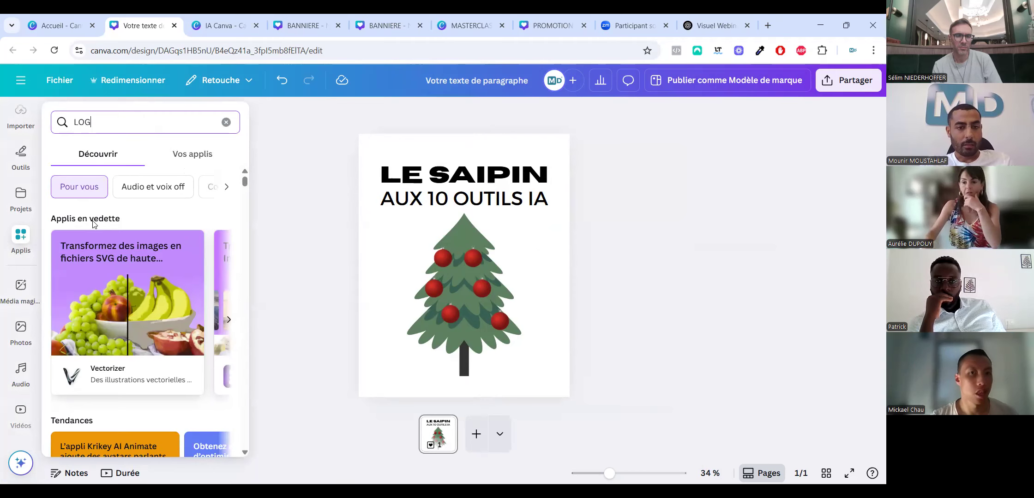
click(104, 125)
click(226, 122)
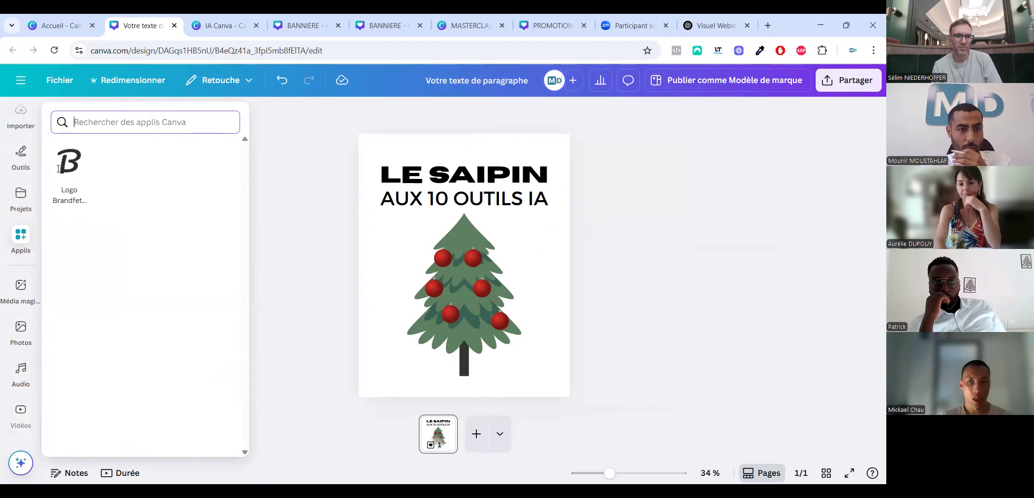
click(113, 112)
text(LOG)
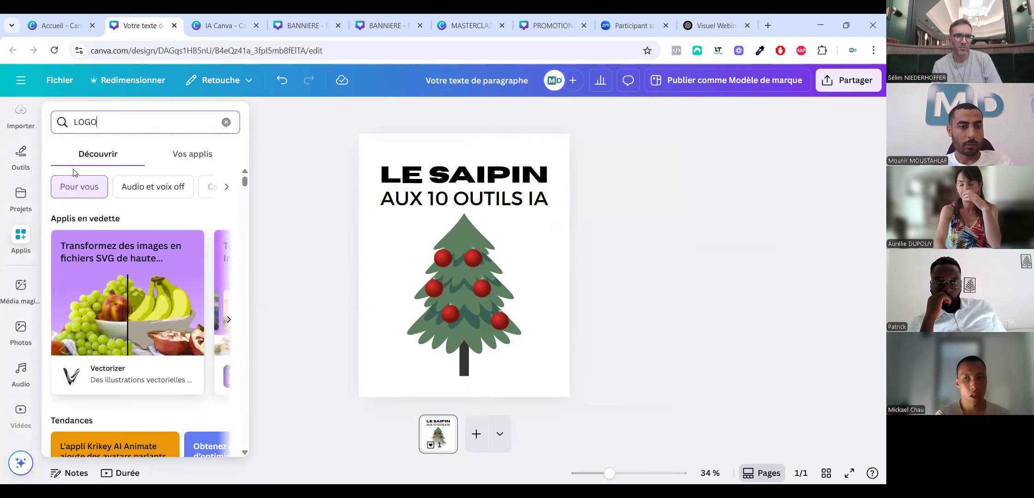
text(O BRANDFETCH)
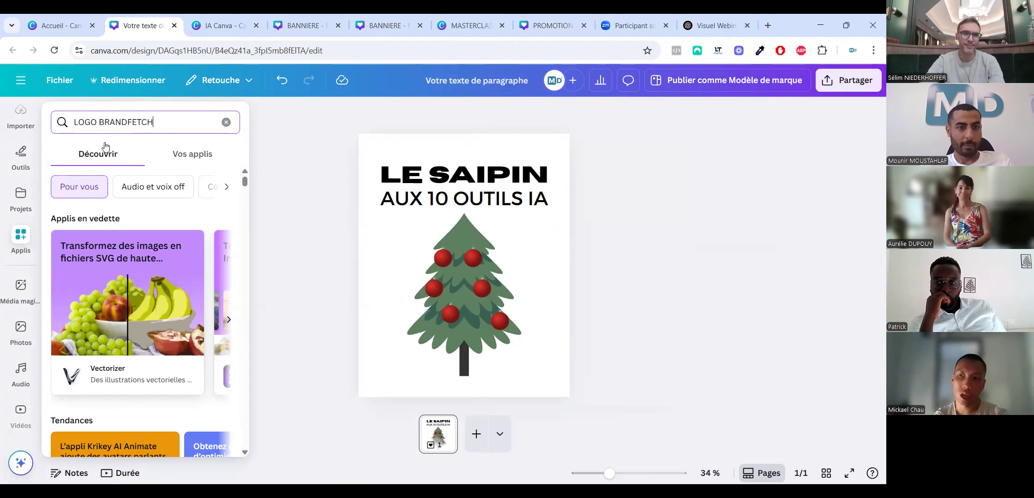
click(106, 147)
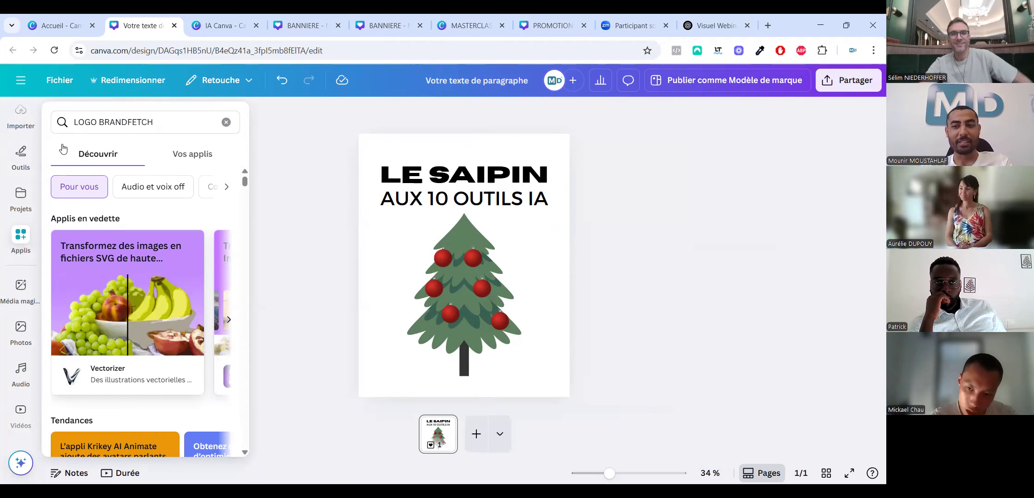
click(132, 128)
click(465, 298)
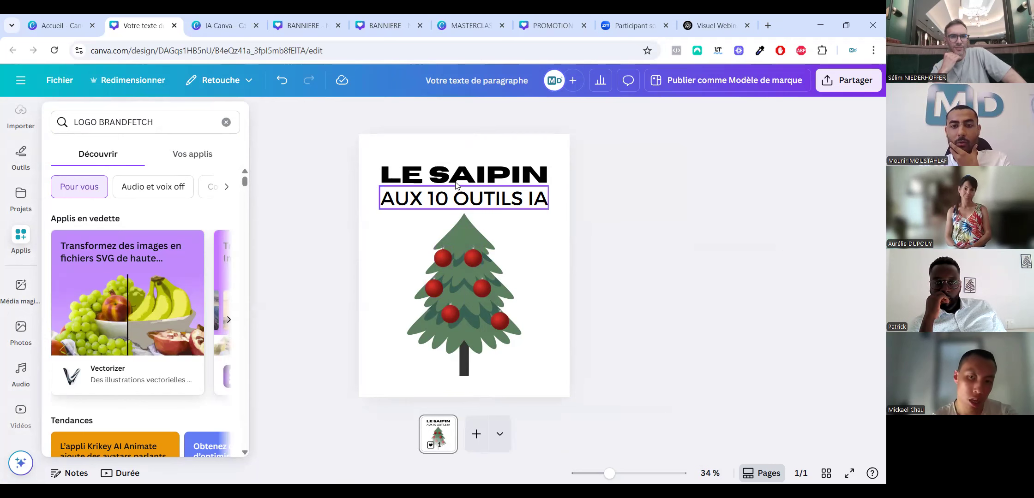
Colour the letters "AI" in the "LE SAIPIN" title red.
click(482, 178)
drag(486, 175, 436, 173)
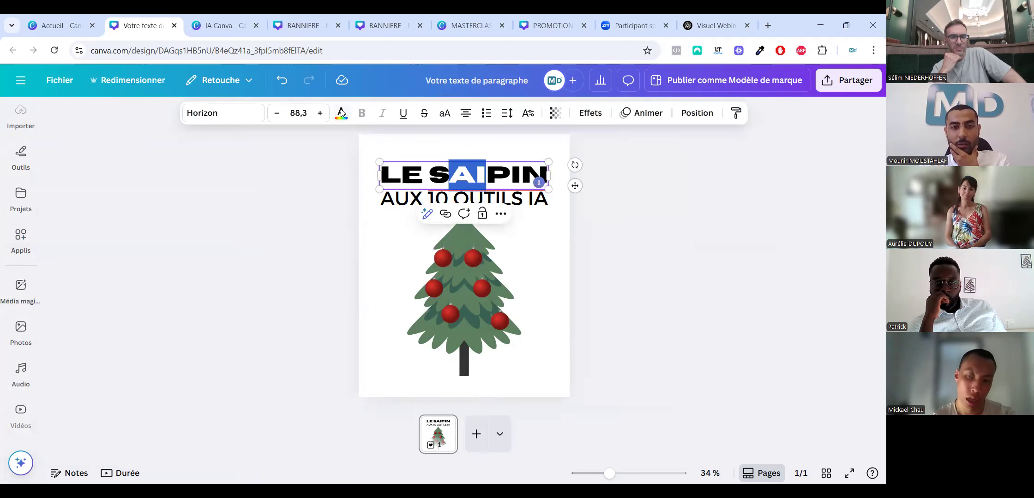
click(341, 113)
click(66, 418)
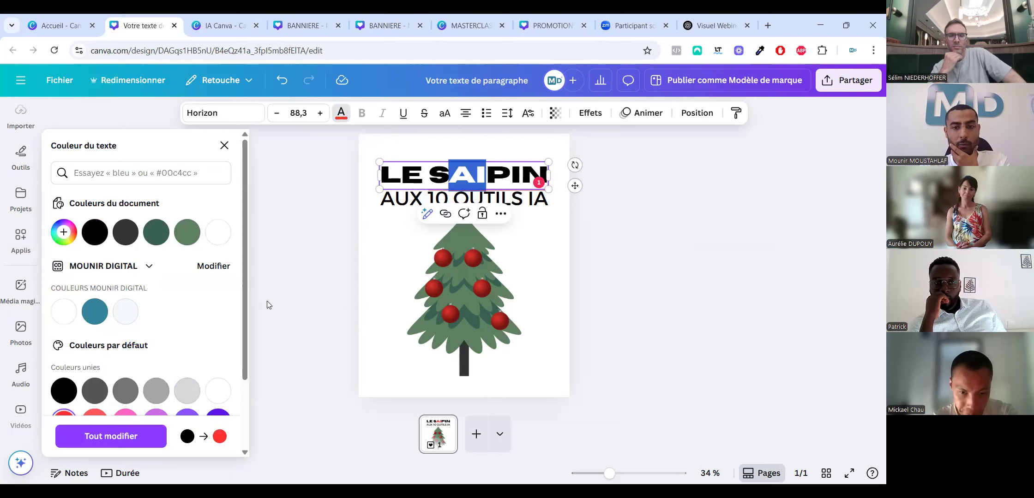
Set the page background to the very light off-white colour from the MOUNIR DIGITAL brand palette.
click(292, 302)
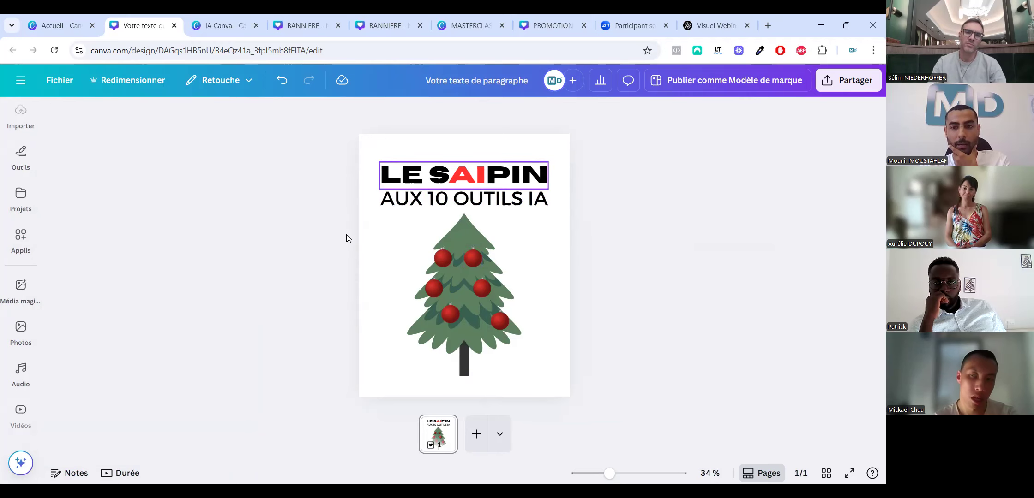
click(376, 147)
click(408, 113)
click(125, 315)
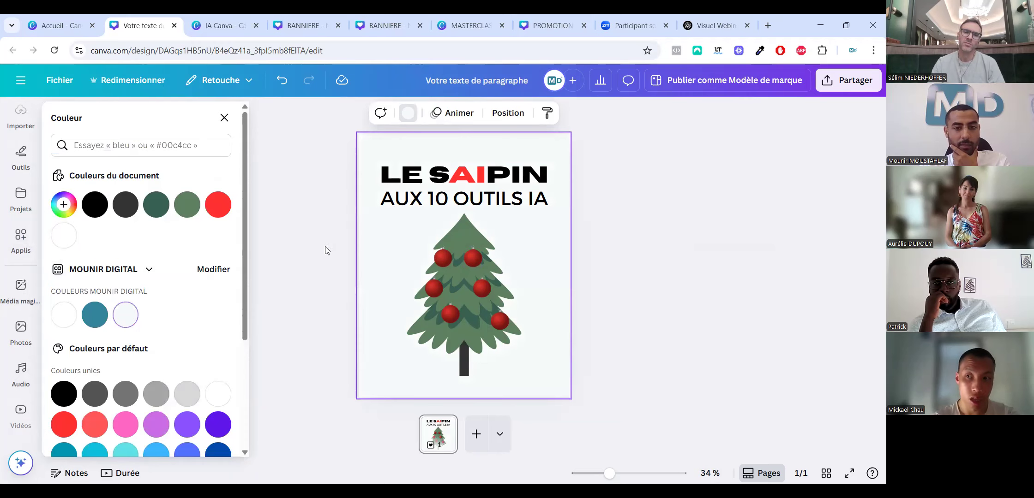
click(346, 305)
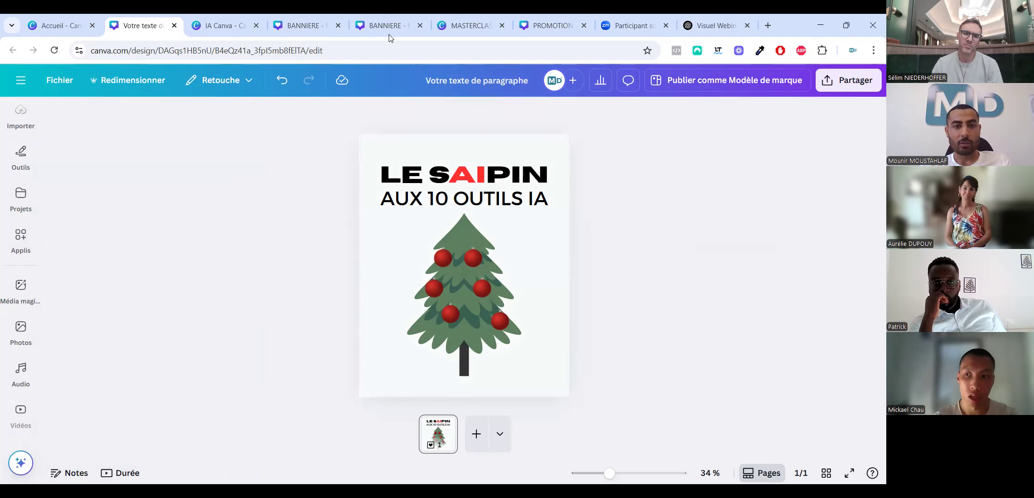
Copy the yellow "INSCRIPTION SUR LE LIEN DU POST" banner from page 2 of the PROMOTION design onto the bottom of the Christmas tree page.
click(314, 18)
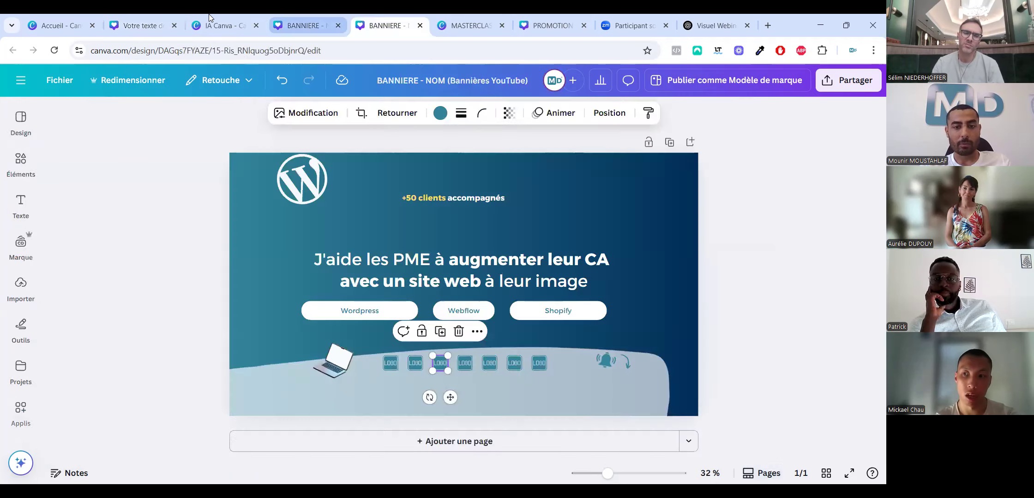
click(466, 25)
click(549, 26)
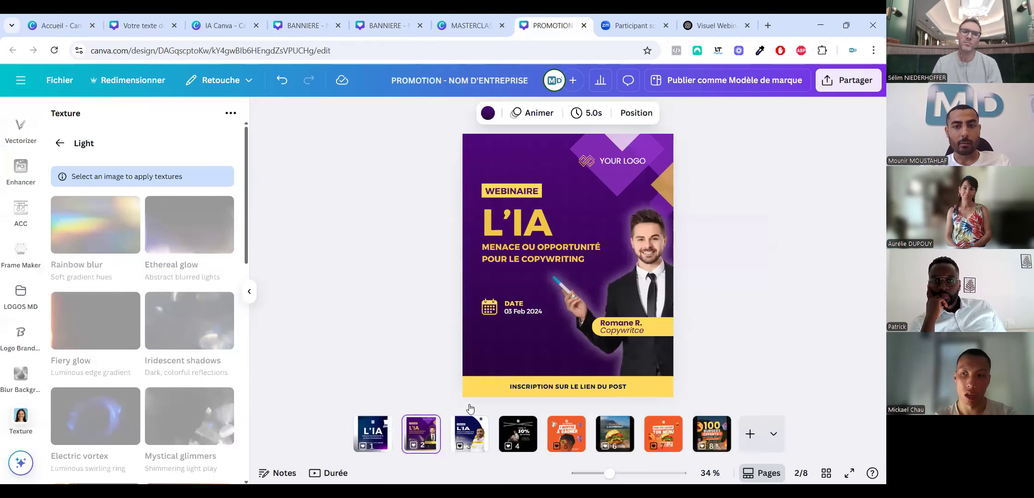
click(537, 386)
click(497, 385)
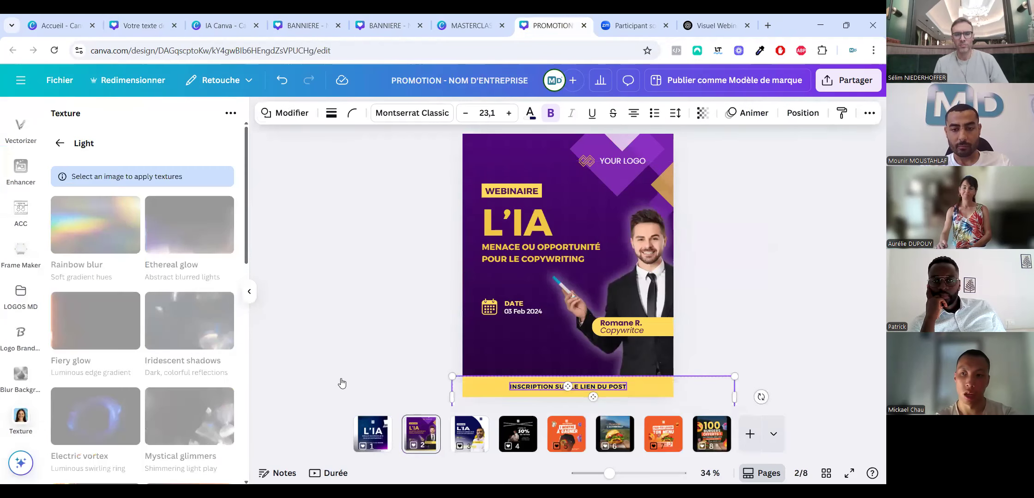
click(205, 19)
click(393, 21)
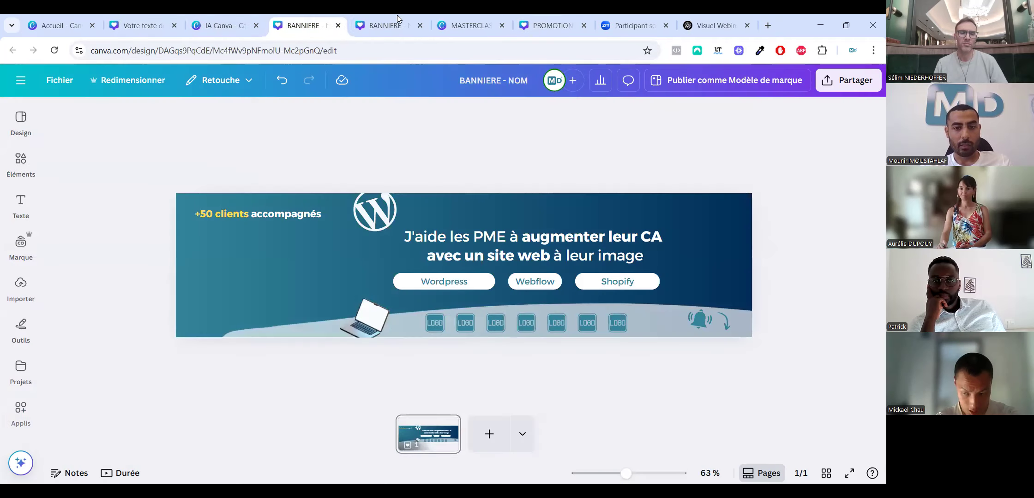
click(537, 19)
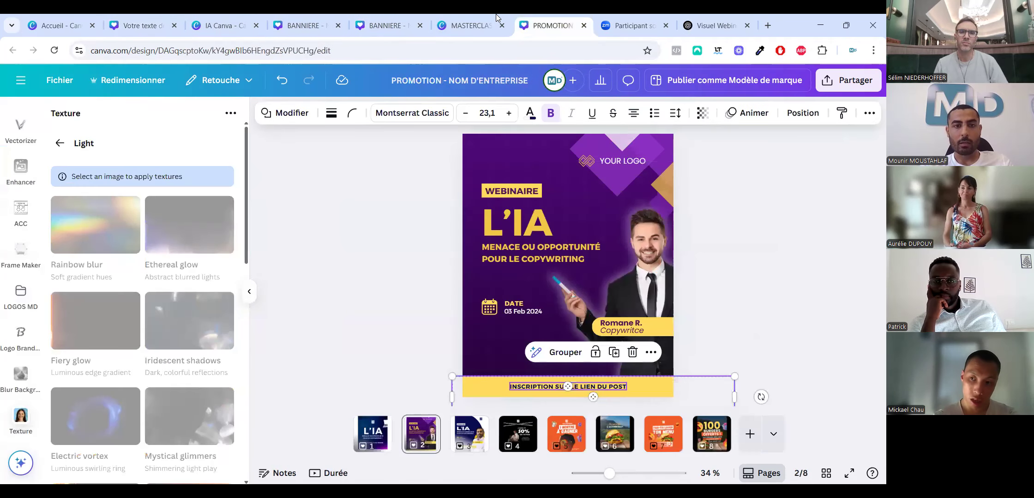
click(138, 19)
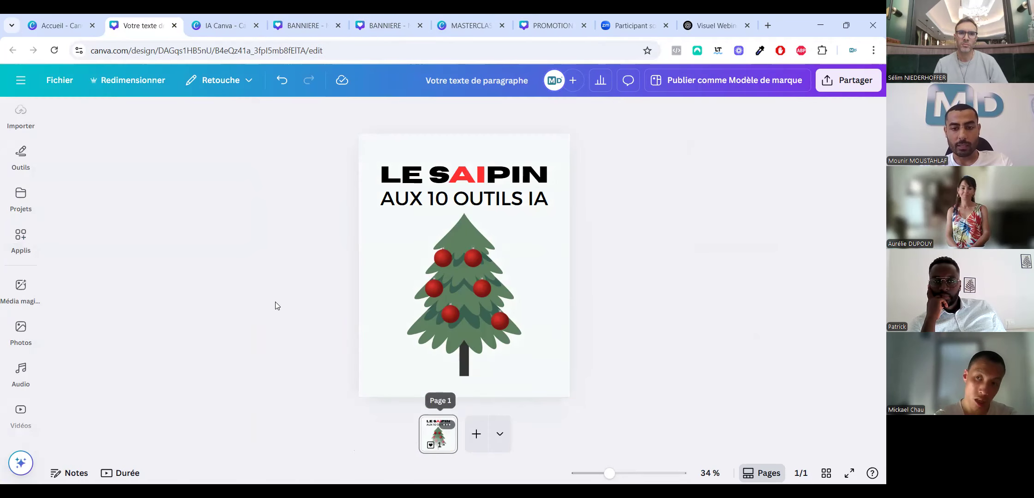
click(363, 387)
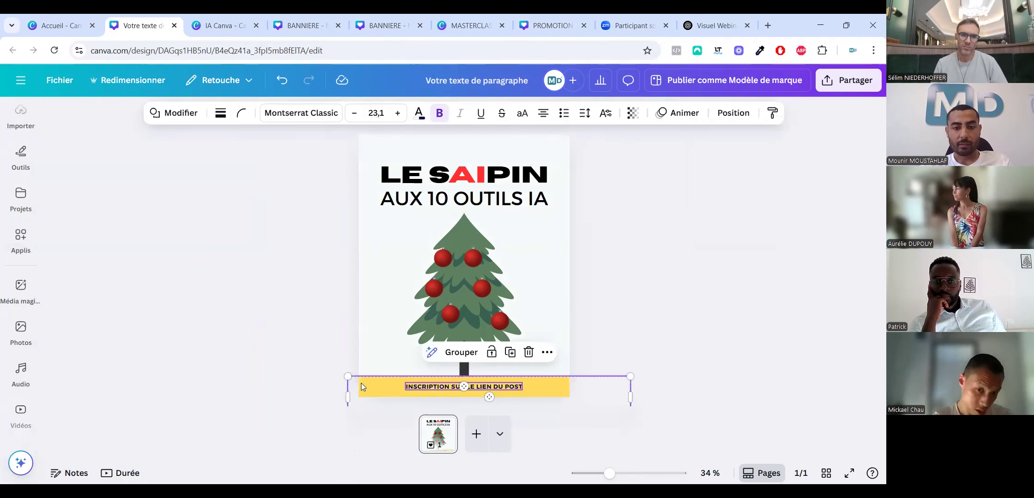
Recolour the pasted banner's bar with the teal of the MOUNIR DIGITAL brand palette.
click(361, 383)
click(210, 113)
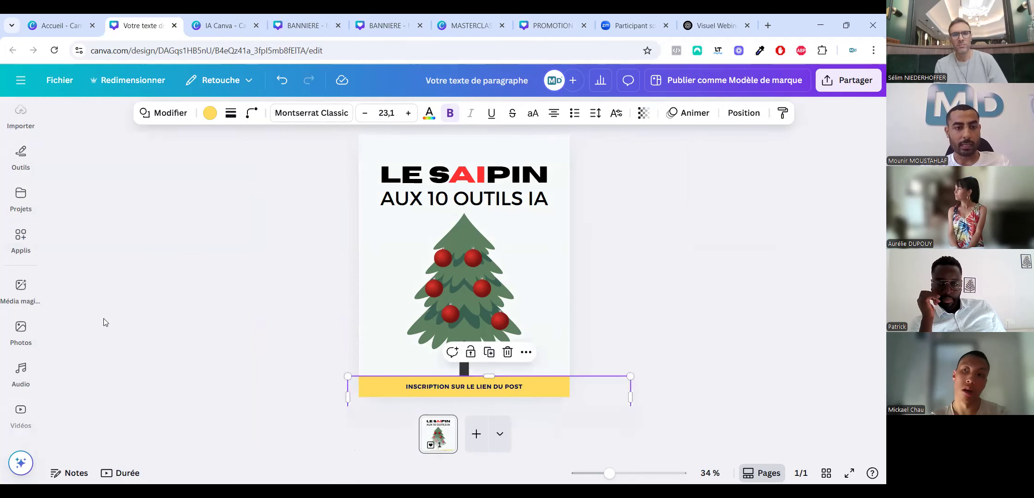
click(109, 344)
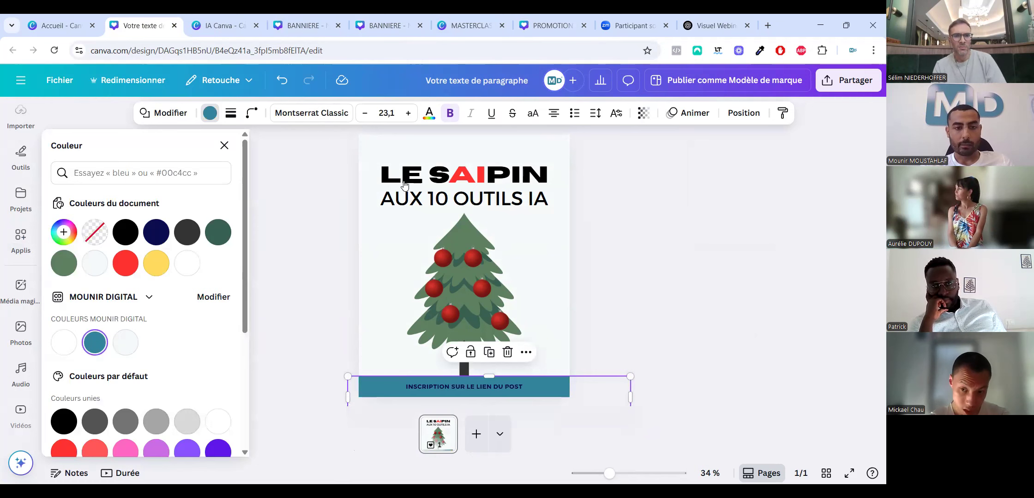
Colour the "AUX 10 OUTILS IA" subtitle and the whole "LE SAIPIN" title with the brand teal.
click(443, 198)
click(341, 113)
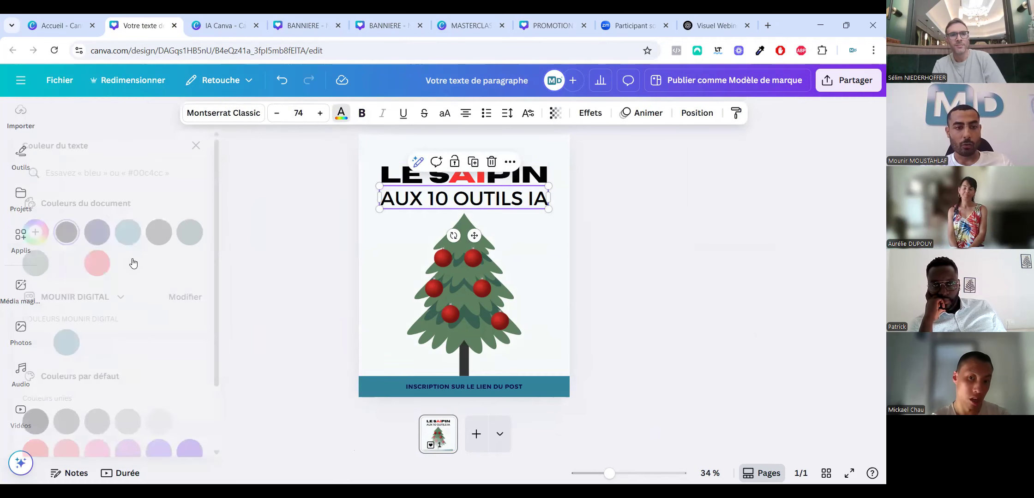
click(95, 342)
double_click(391, 174)
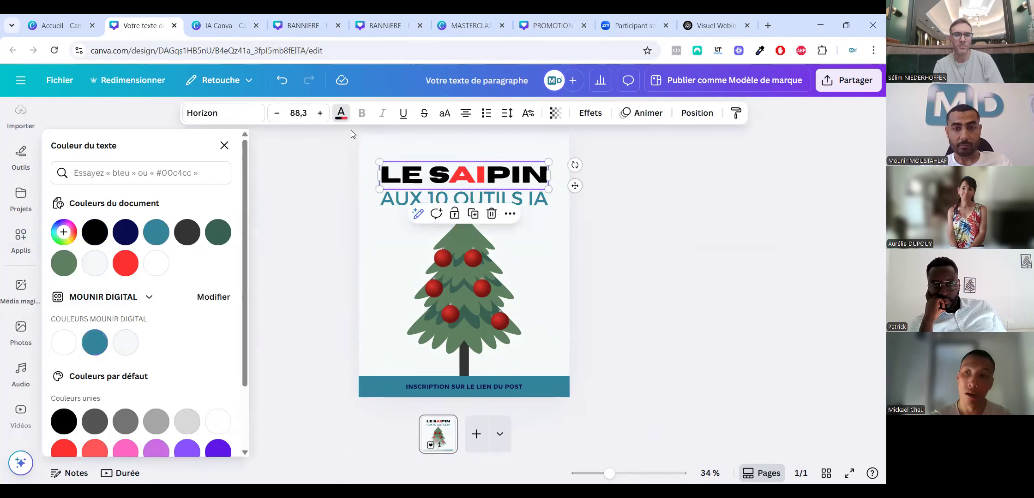
click(225, 145)
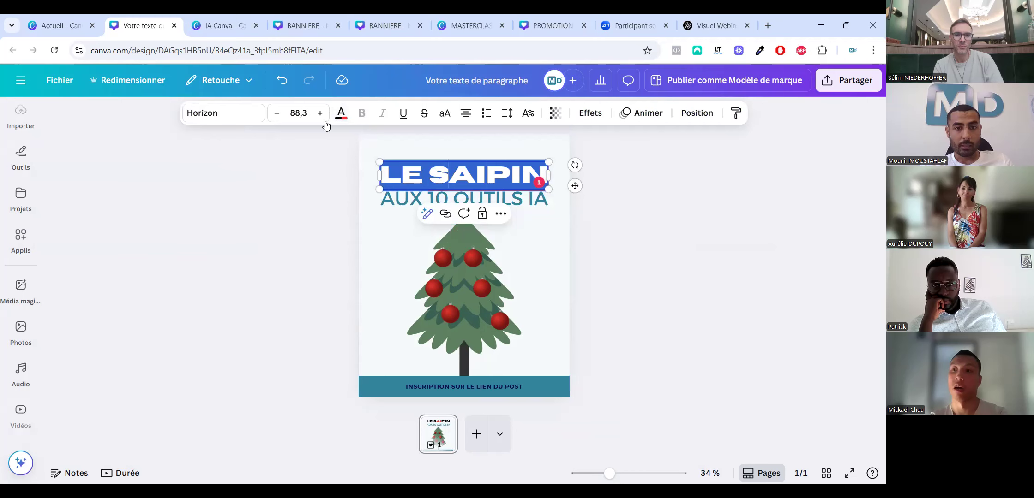
click(436, 157)
click(466, 175)
Colour only the letters "AI" in the teal "LE SAIPIN" title red again.
drag(485, 175, 449, 174)
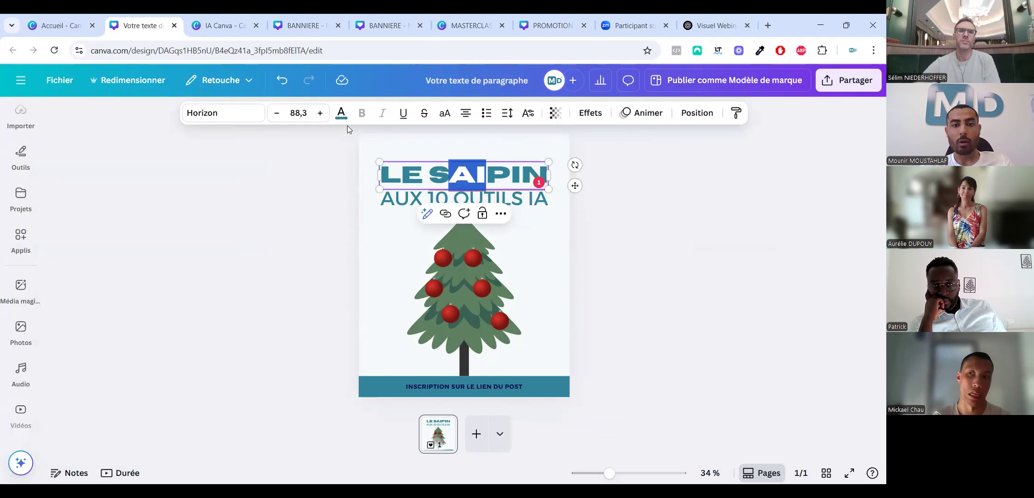
click(341, 114)
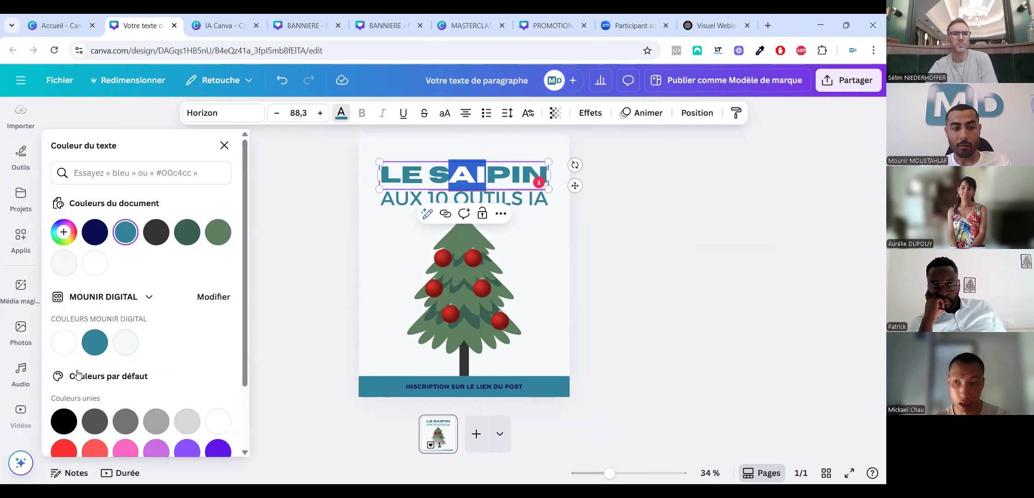
scroll(88, 390, down, 1)
click(361, 250)
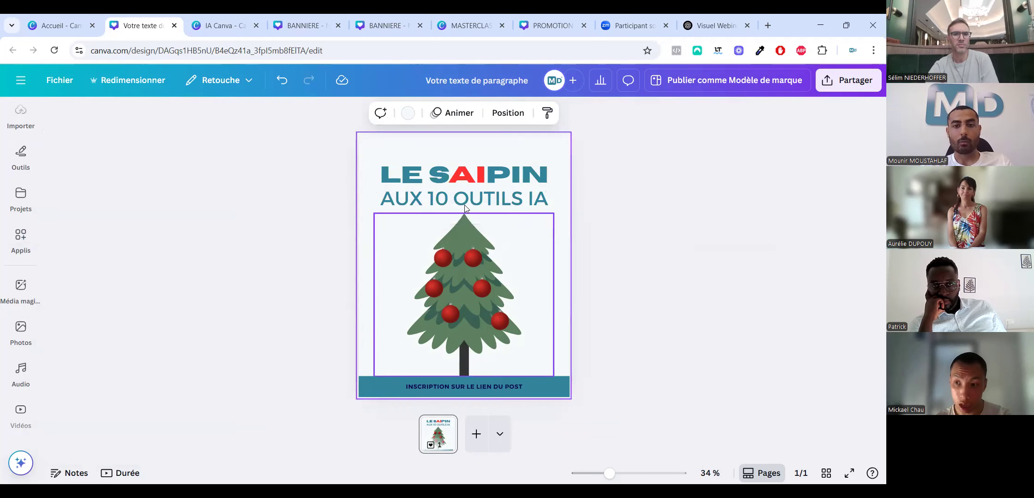
Move the "AUX 10 OUTILS IA" subtitle slightly up towards the title, and undo a small upward shift of the tree.
drag(462, 188, 461, 186)
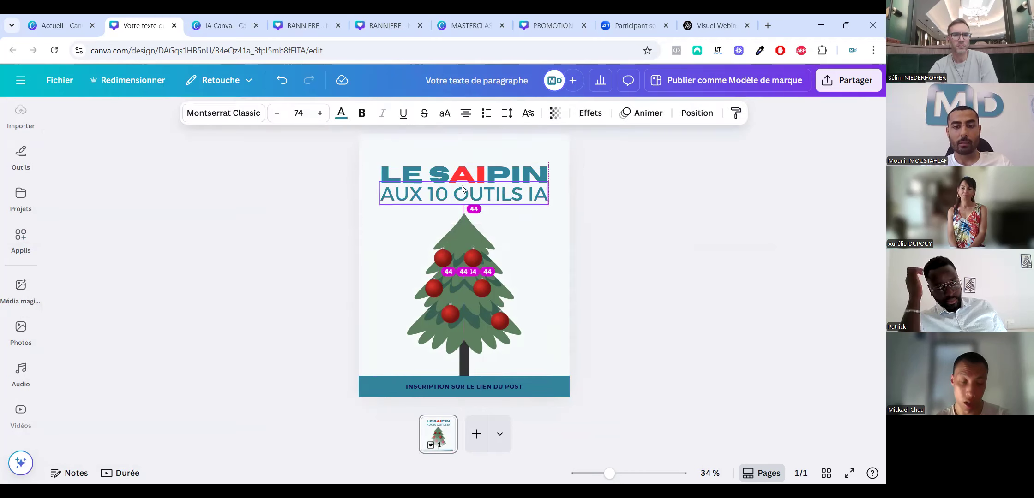
click(605, 226)
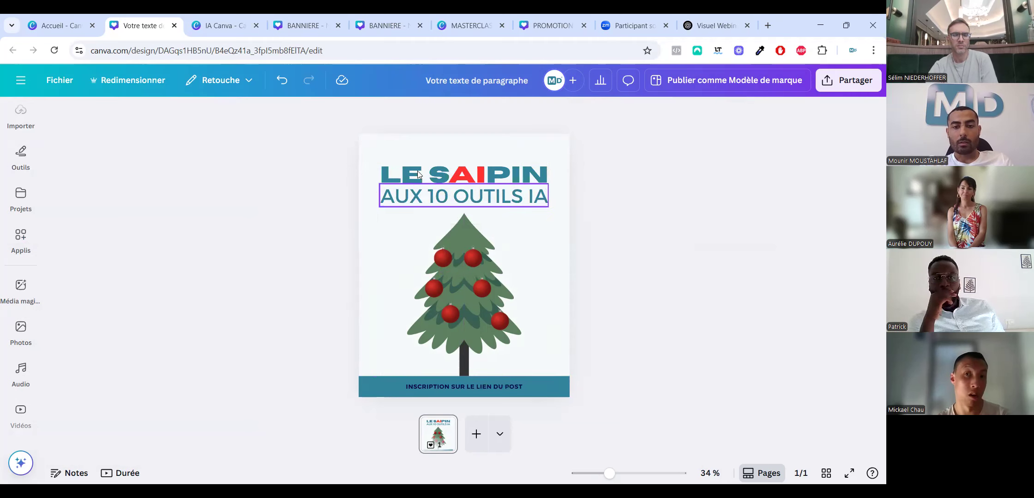
click(450, 237)
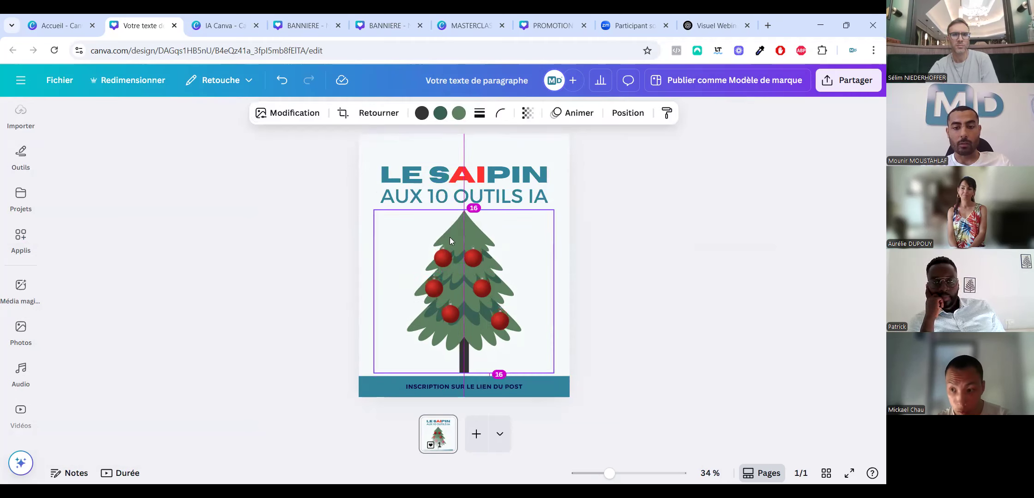
key(ctrl+z)
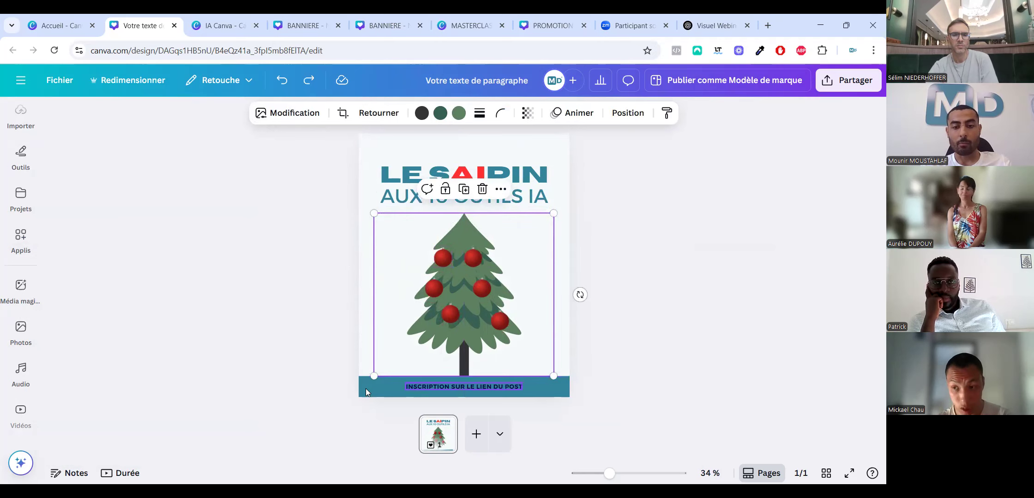
Colour the "INSCRIPTION SUR LE LIEN DU POST" text white and enlarge it to size 29,4, centred in the teal banner.
click(366, 389)
double_click(437, 390)
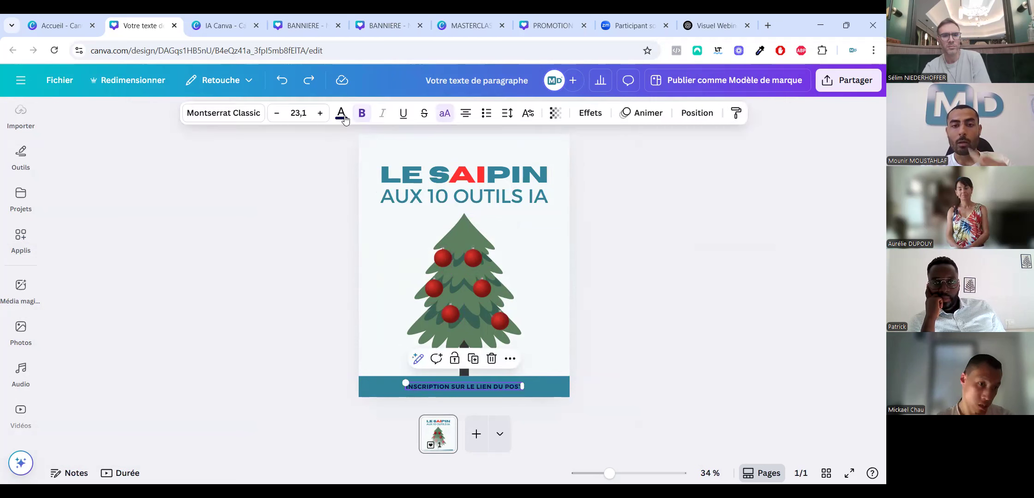
click(339, 116)
scroll(168, 443, down, 3)
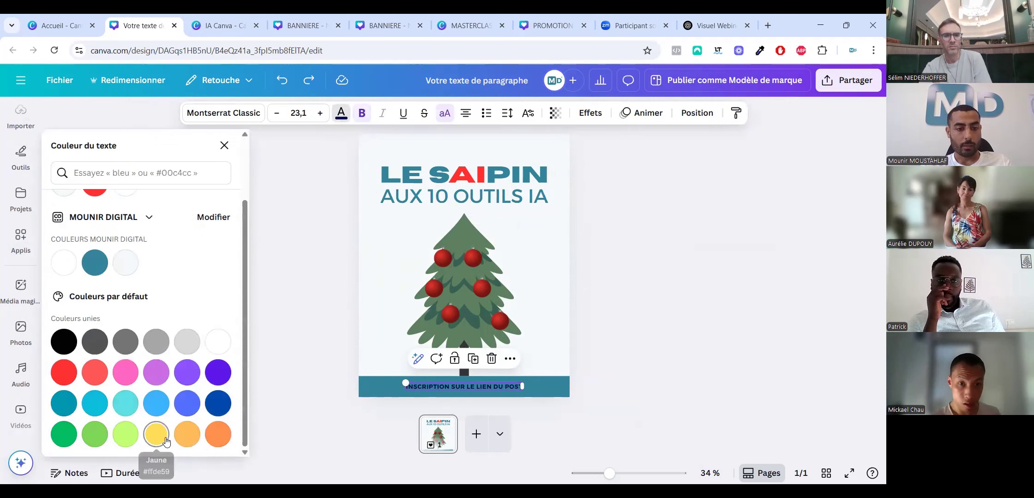
click(156, 437)
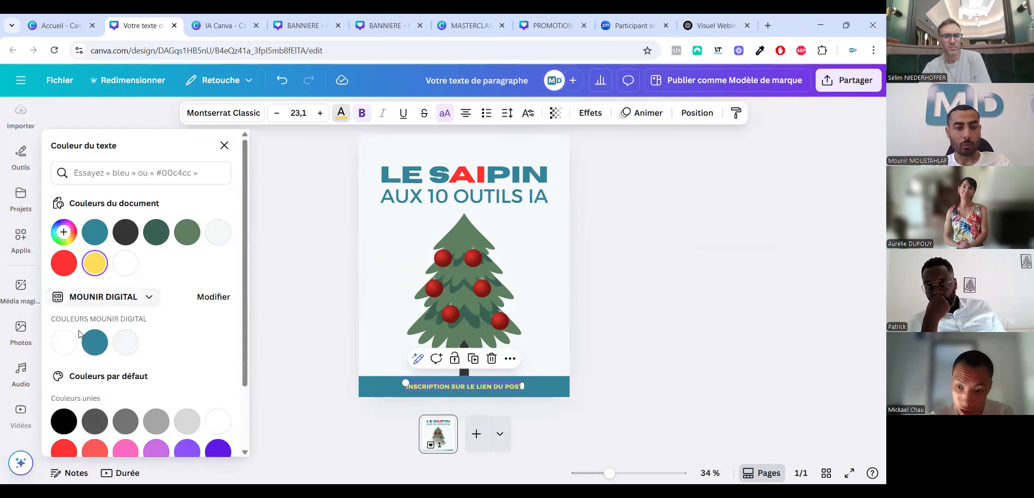
click(125, 263)
drag(399, 383, 423, 388)
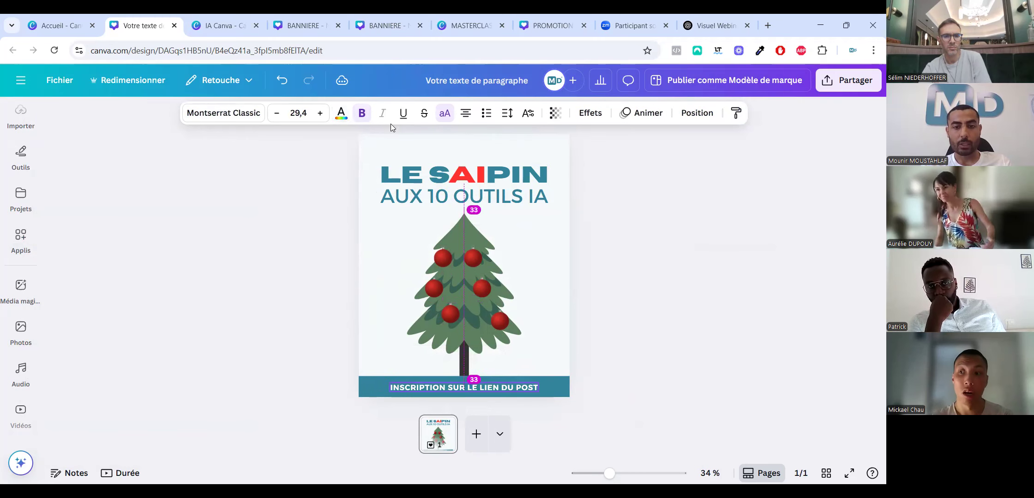
click(396, 200)
Recolour both the light green foliage and the dark green shading of the tree illustration with the brand teal.
click(434, 251)
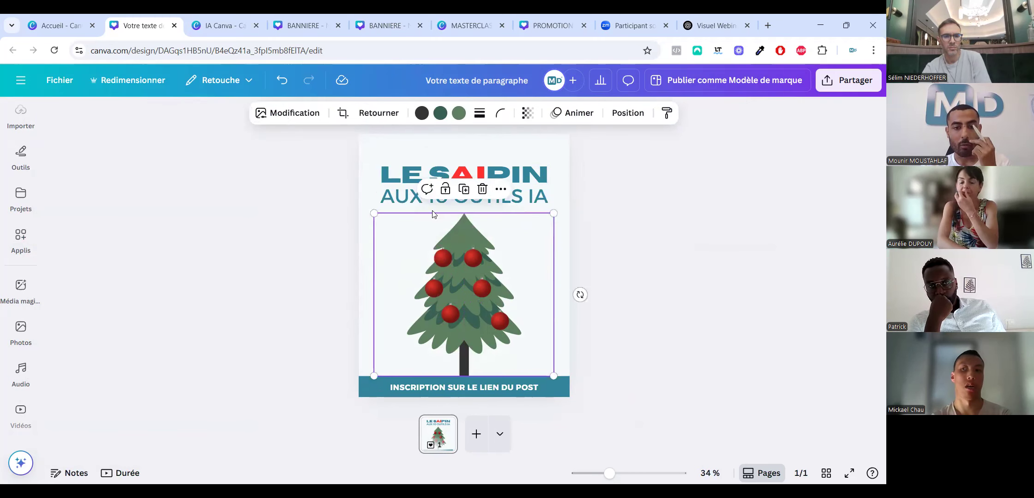
click(458, 113)
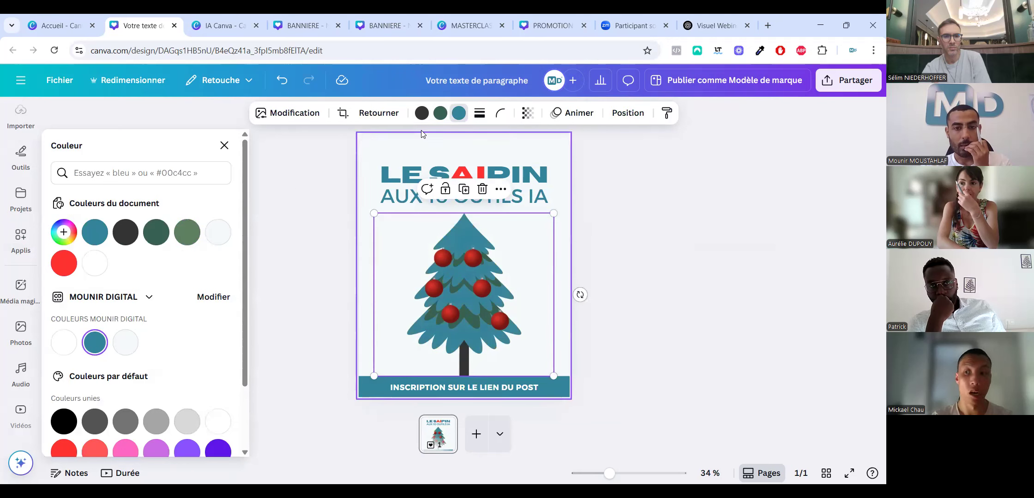
click(439, 114)
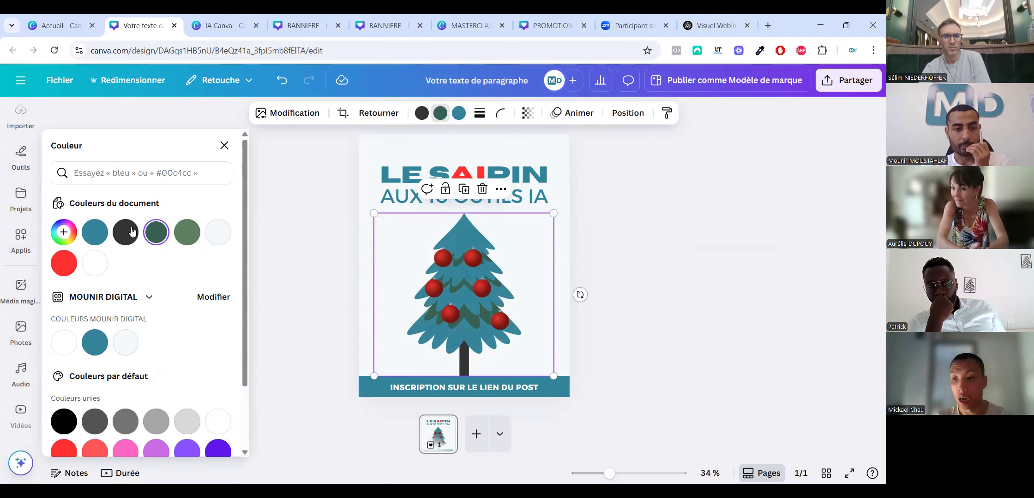
click(94, 233)
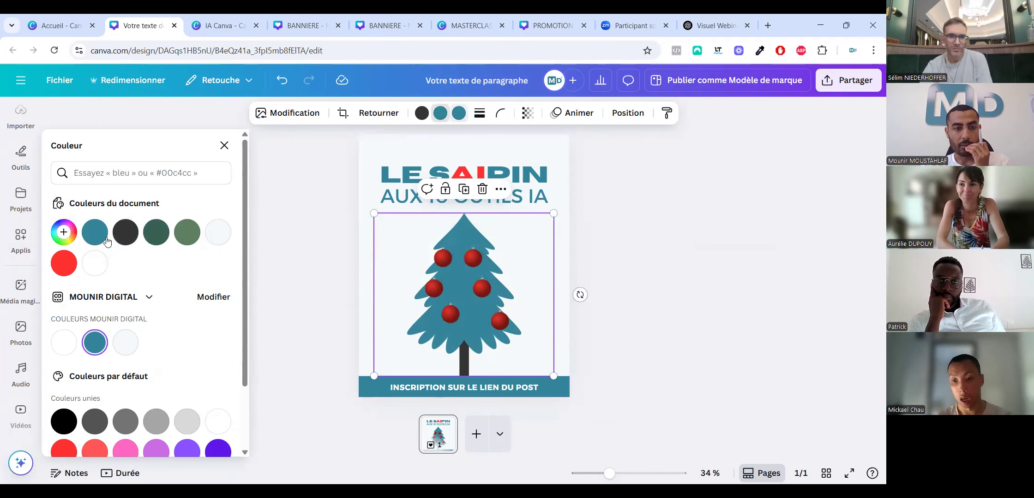
Try dark blue #122F38 and bright blue #00AFE0 as the tree's main foliage colour, and restore the brand teal.
click(63, 232)
text(#13313A)
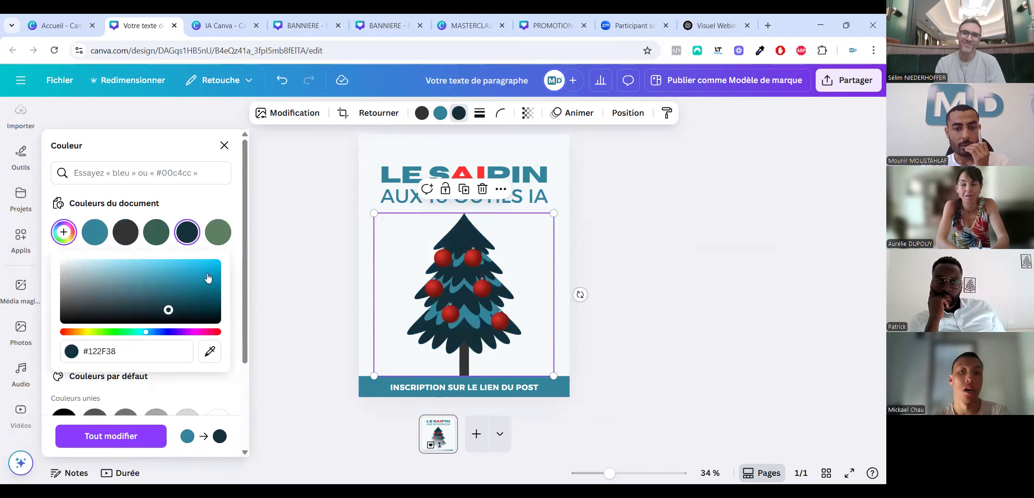
drag(171, 301, 217, 268)
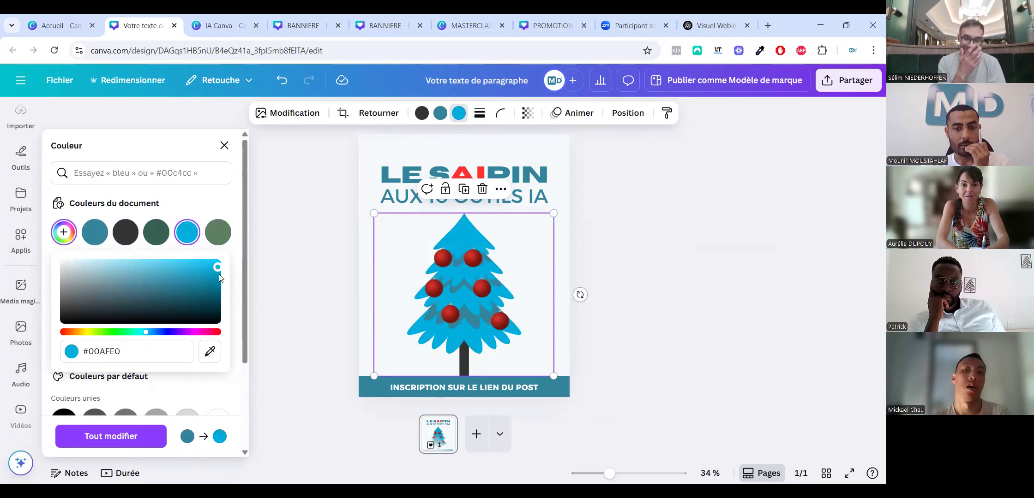
click(95, 233)
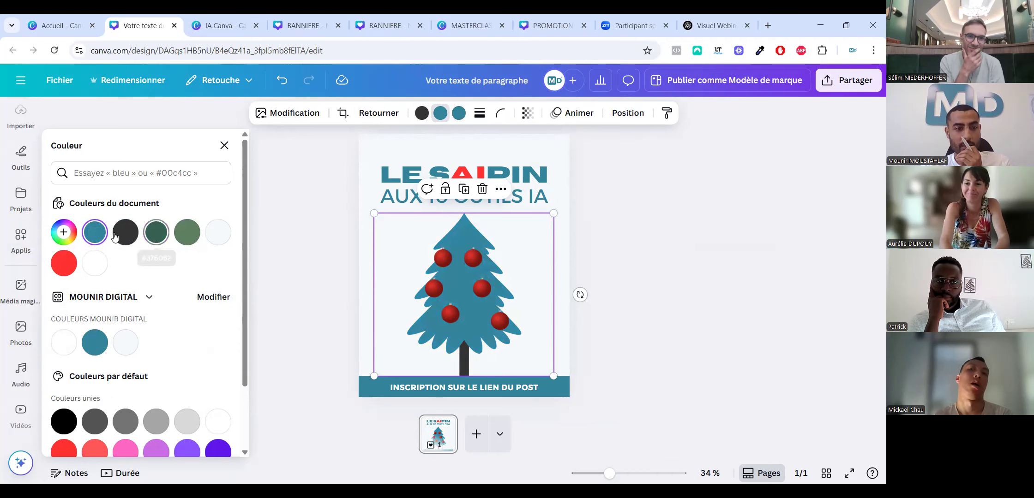
Set the tree's shading colour to a custom dark teal, #035267.
click(64, 232)
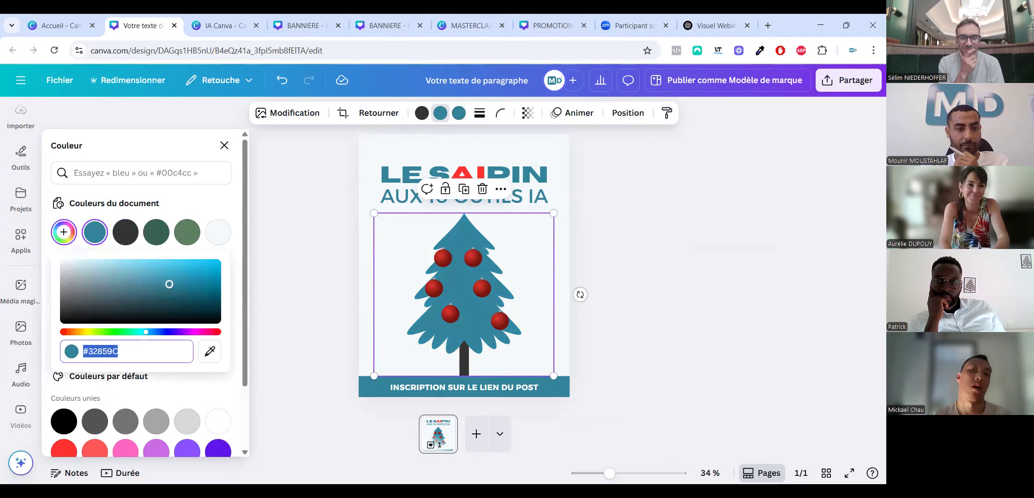
click(202, 306)
drag(200, 308, 207, 305)
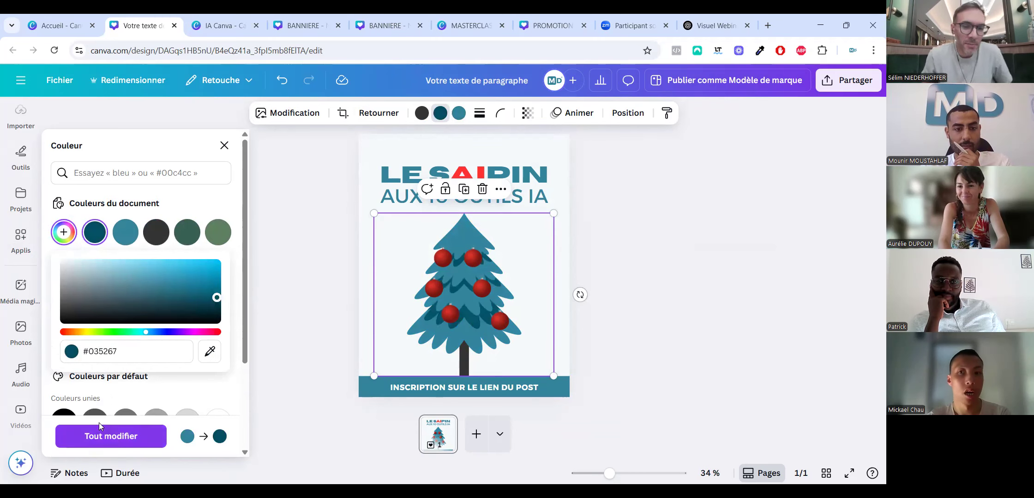
Try replacing the brand teal with dark teal #035267 throughout the design, and undo that replacement.
click(105, 389)
key(ctrl+z)
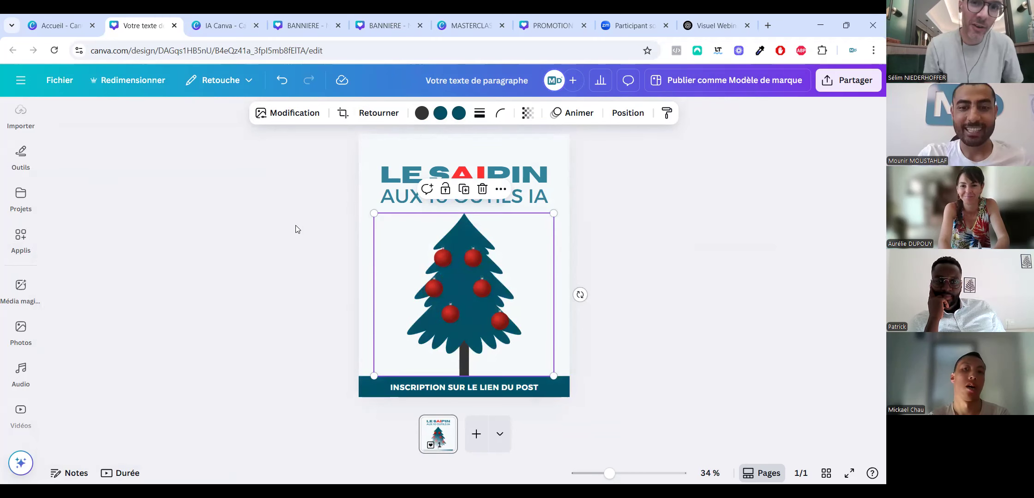
key(ctrl+z)
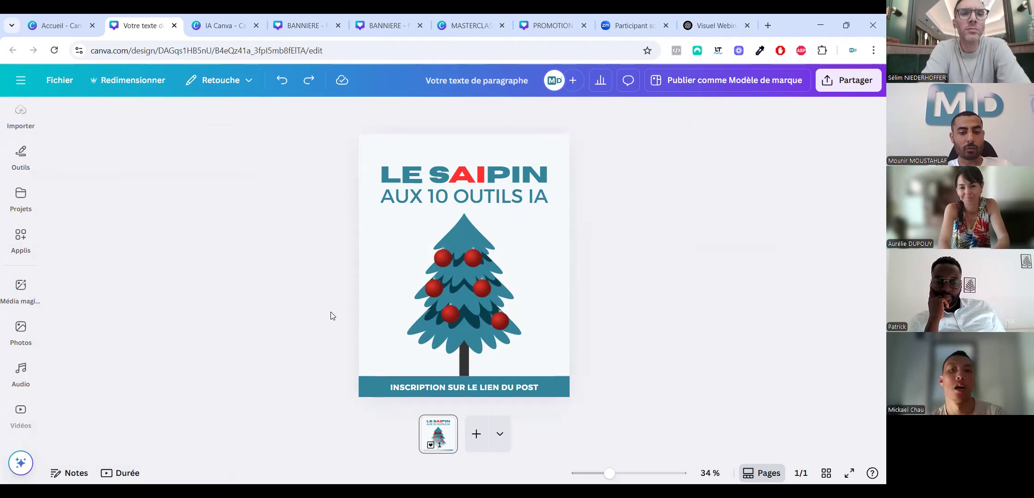
Add a blank second page and search the illustration elements for INFOGRAPHICS.
click(476, 434)
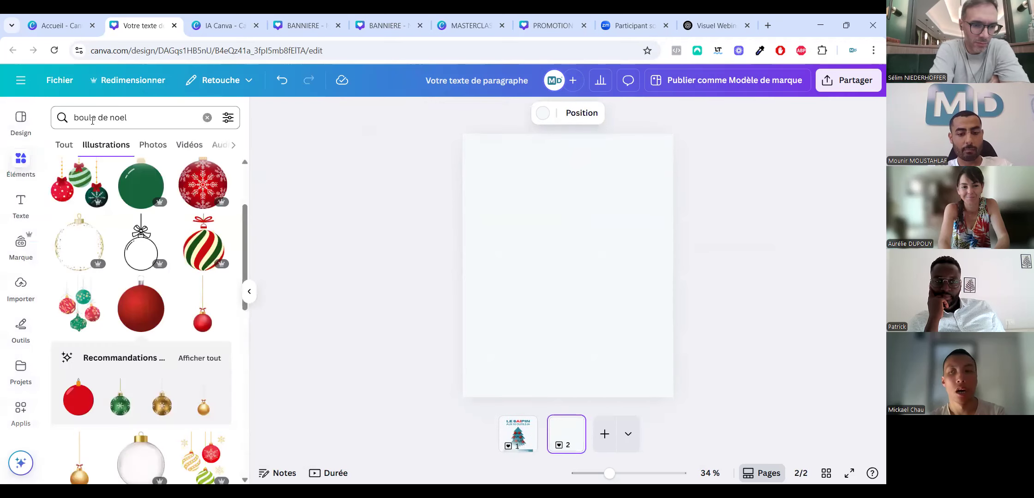
click(88, 119)
text(NFO)
key(BackSpace)
key(BackSpace)
key(BackSpace)
text(IN)
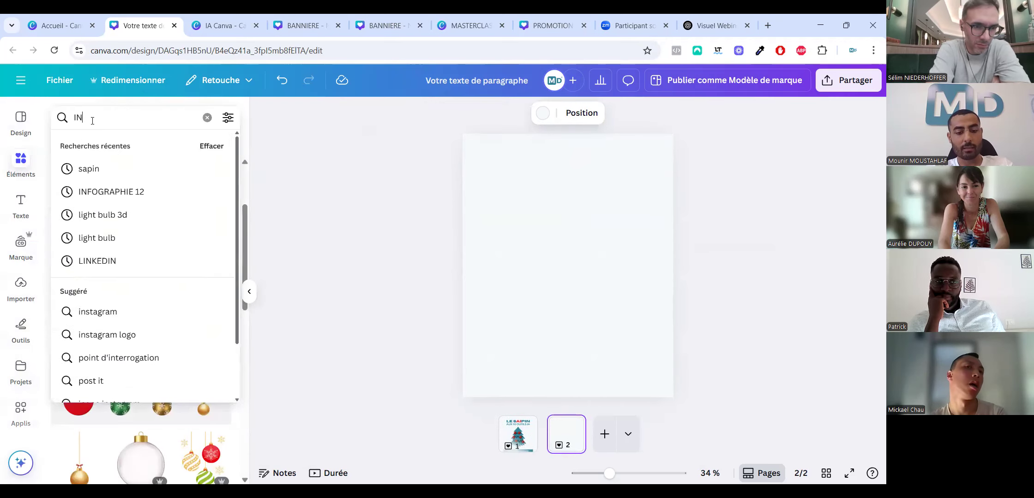
text(FOGRPGH)
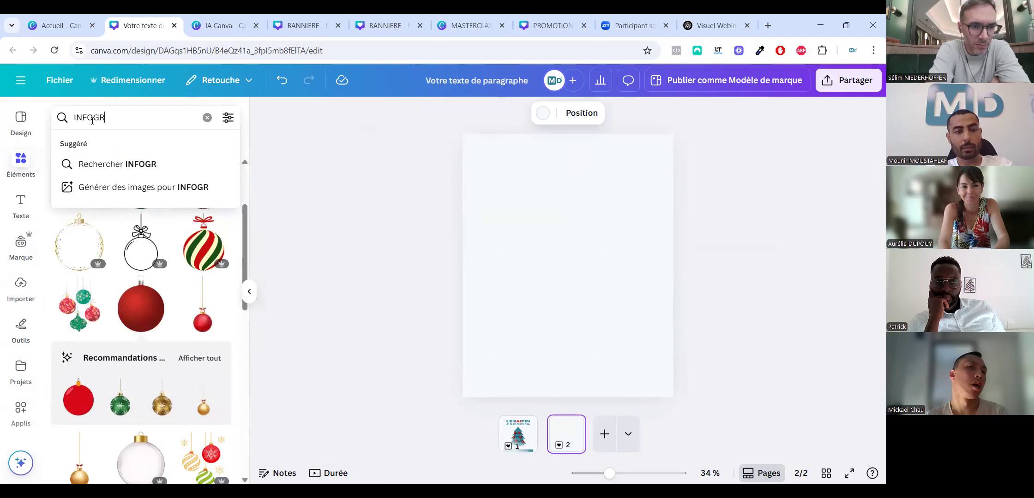
key(BackSpace)
text(AP)
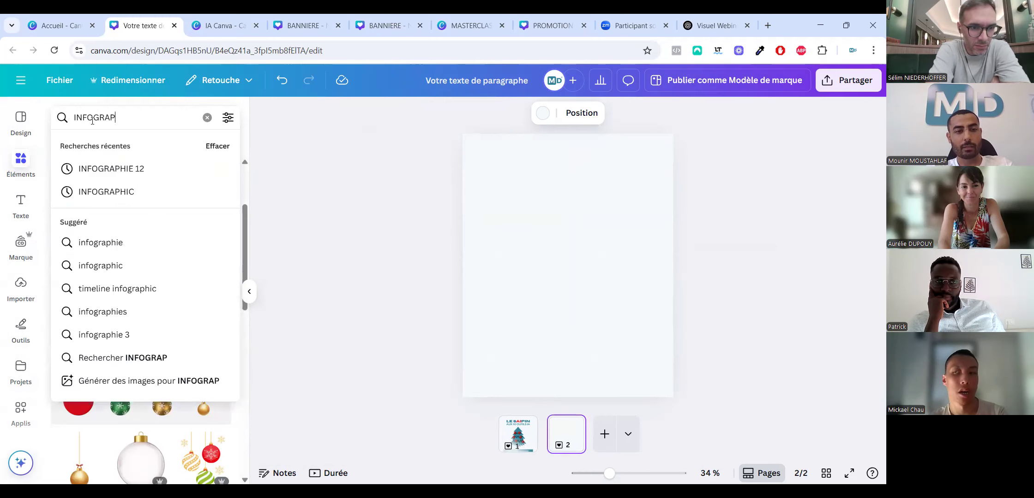
text(HICS)
key(Return)
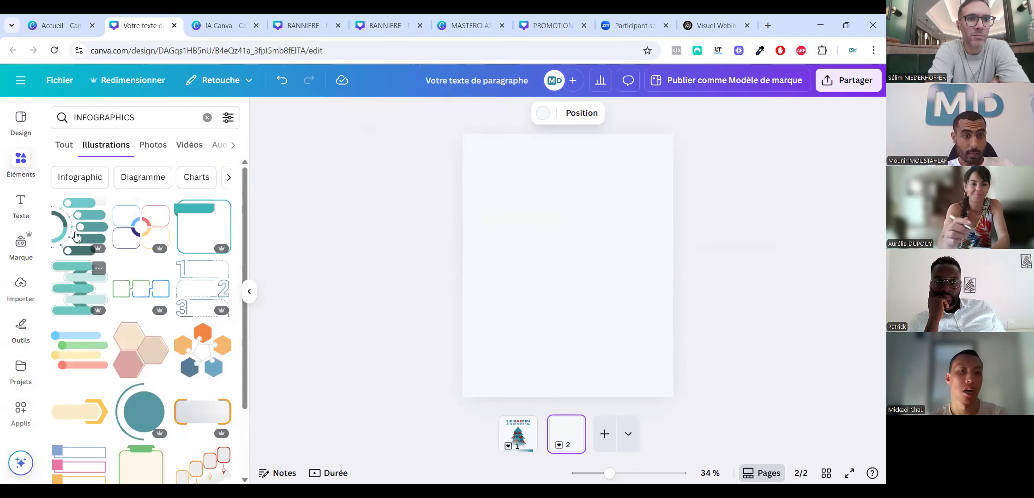
Insert the teal half-circle infographic with five labels on page 2 and paste the "INSCRIPTION SUR LE LIEN DU POST" banner below it.
click(78, 226)
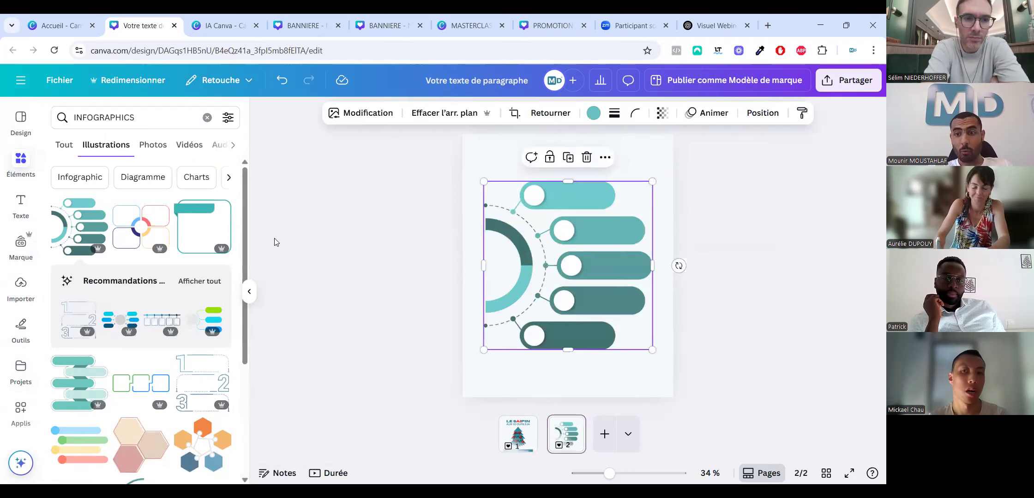
click(285, 235)
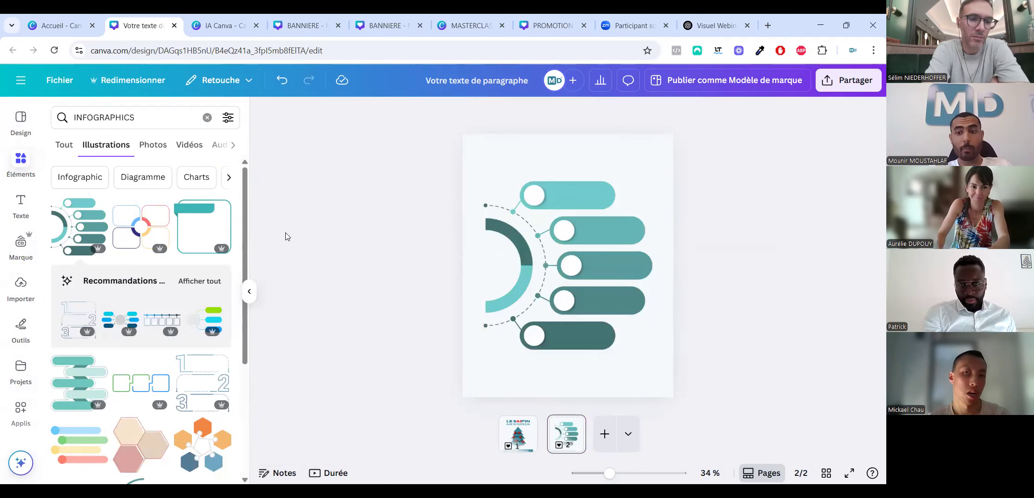
key(ctrl+v)
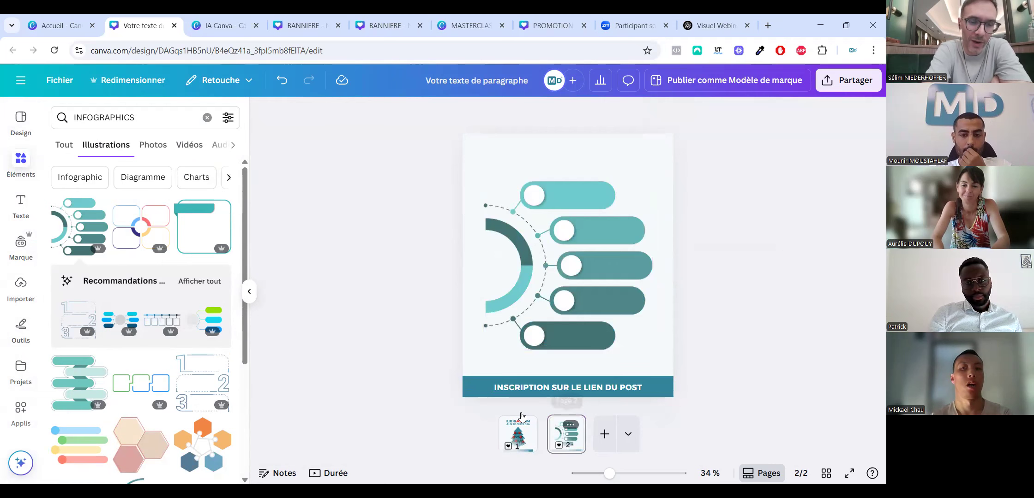
click(518, 434)
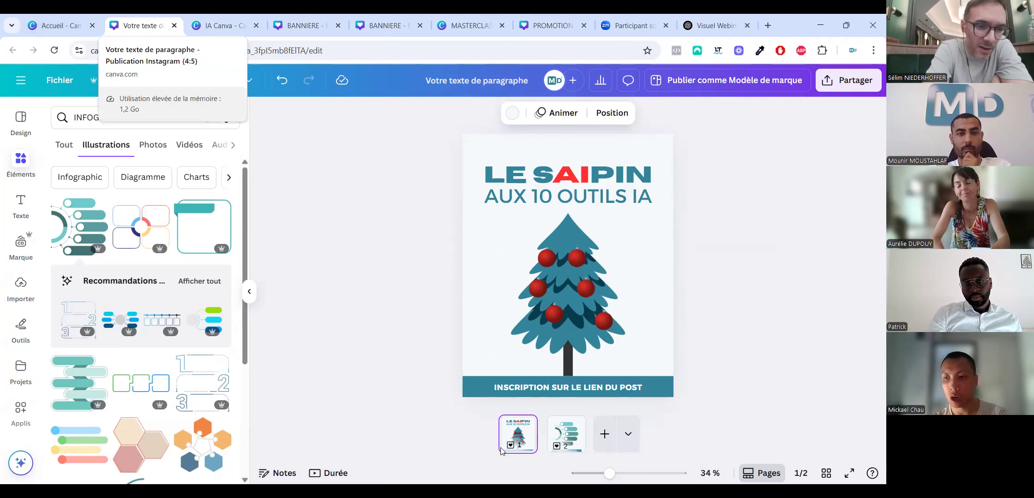
Add a third page, search the design templates for INFOGRAPHICS, and apply the "Craft a Brand Voice" head template to it.
click(605, 434)
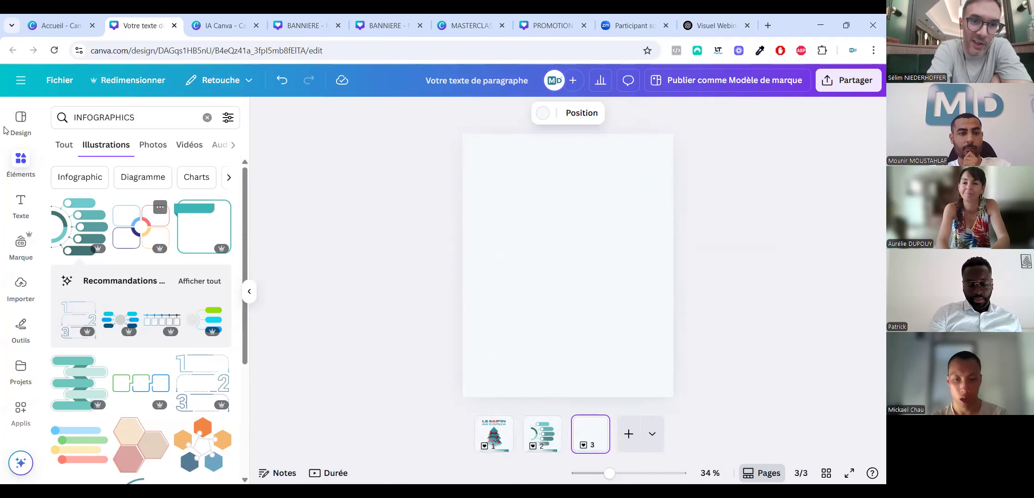
click(120, 123)
text(INFOGRAP)
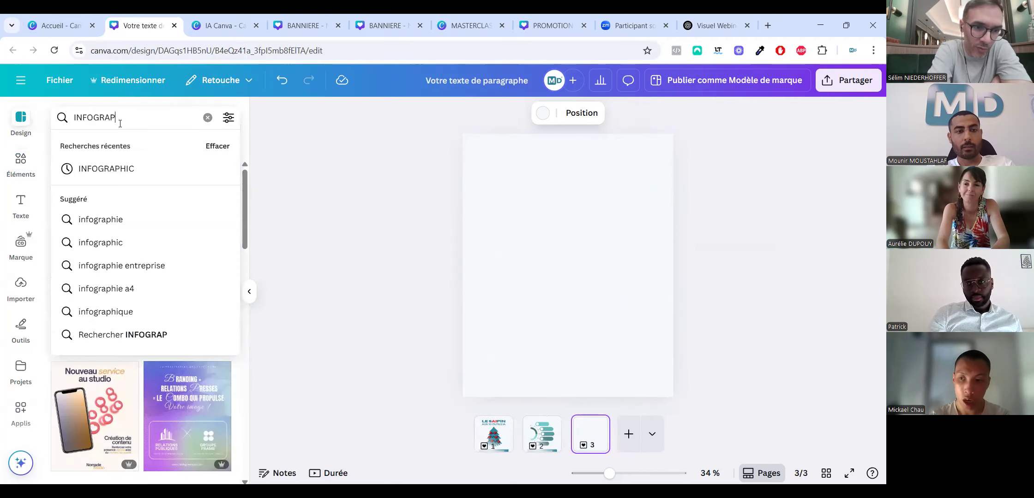
text(HICS)
key(Return)
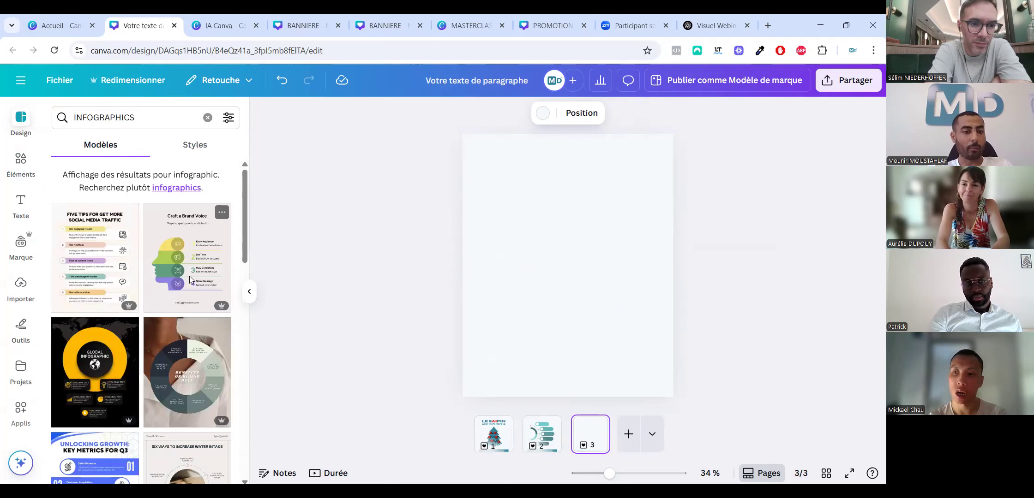
scroll(176, 259, down, 1)
scroll(166, 208, up, 1)
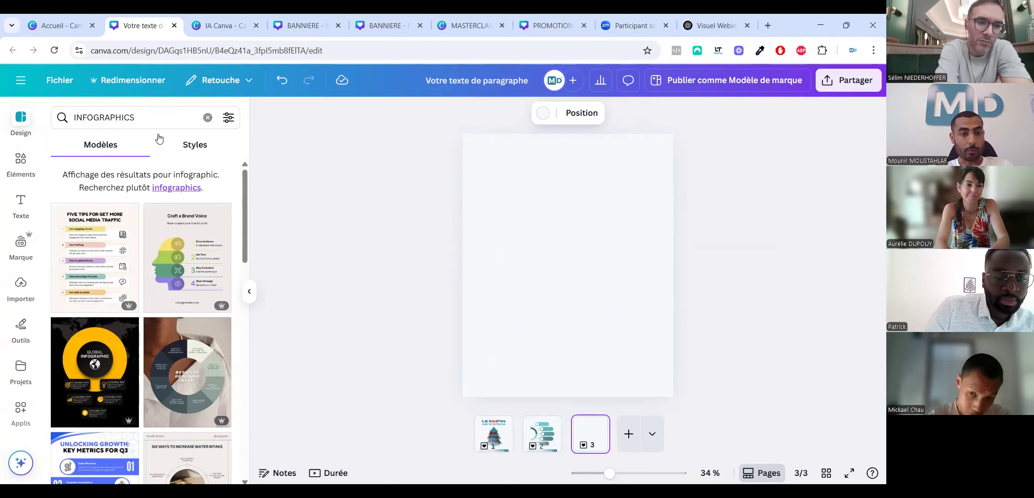
click(184, 251)
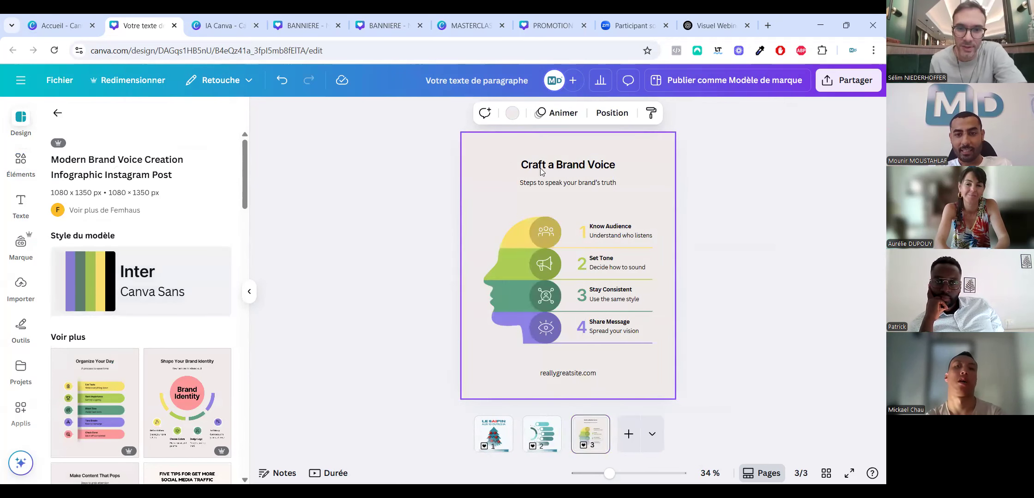
Move the "Craft a Brand Voice" page to second position and delete its reallygreatsite.com text.
click(543, 183)
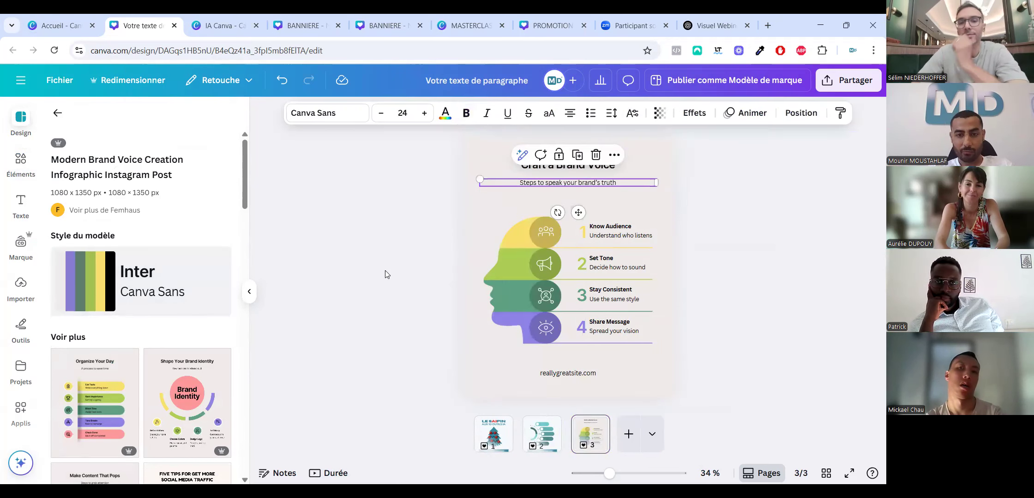
click(405, 354)
click(494, 438)
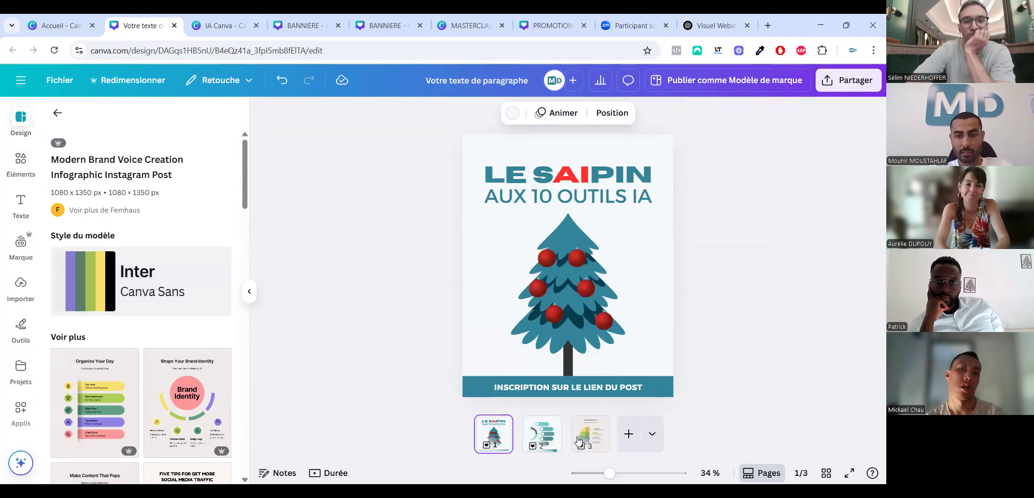
drag(578, 441, 541, 436)
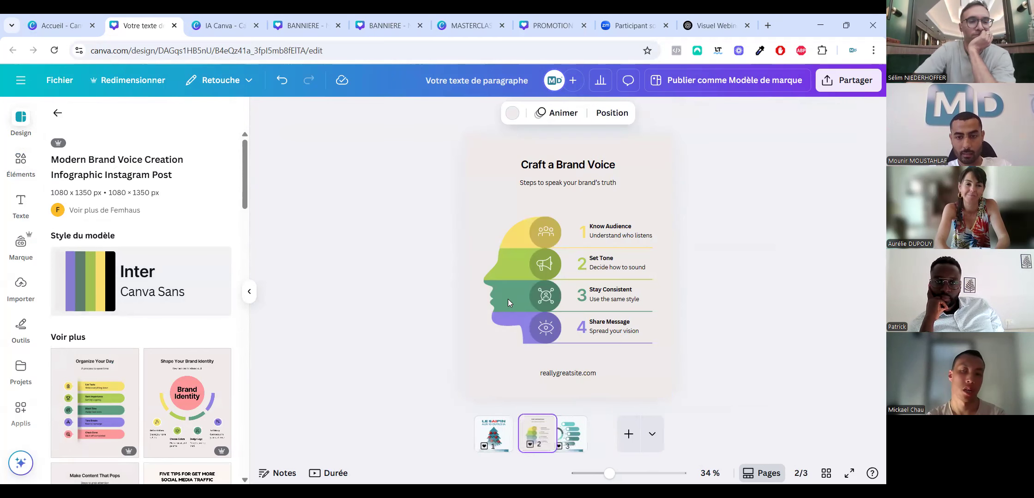
click(580, 379)
key(Delete)
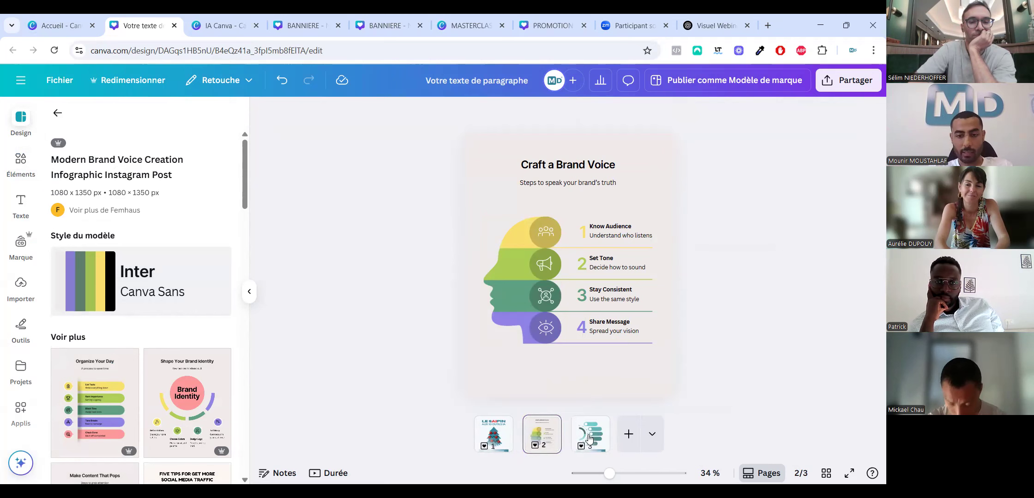
Replace the head infographic's title with "DANS LA TÊTE D'UN" and its subtitle with "COPYWRITER".
click(555, 165)
double_click(555, 165)
text(DA)
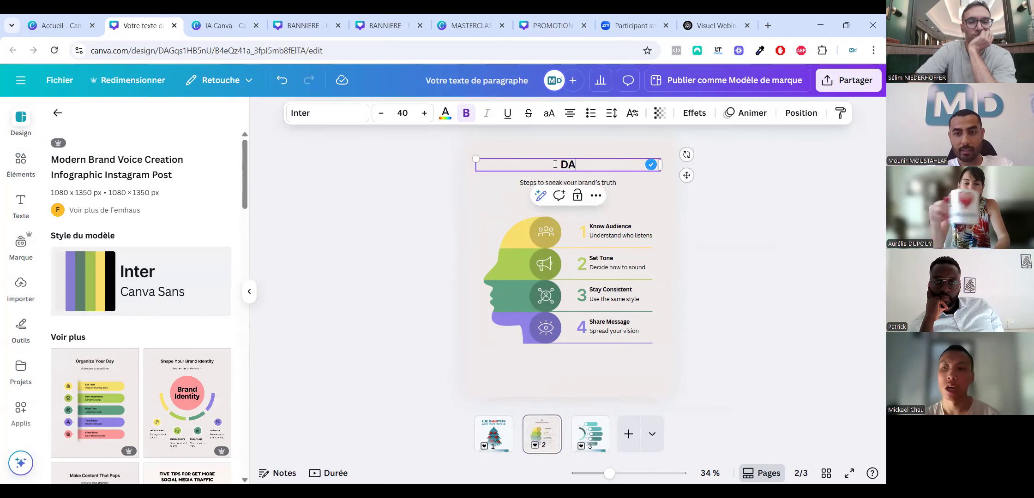
text(NS LA TE)
key(BackSpace)
text(ÊTE)
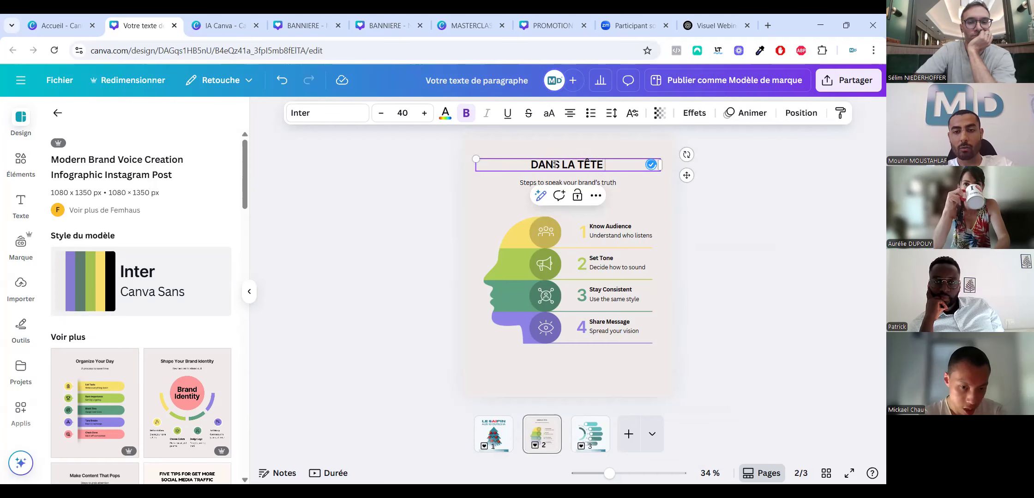
text( D'UN)
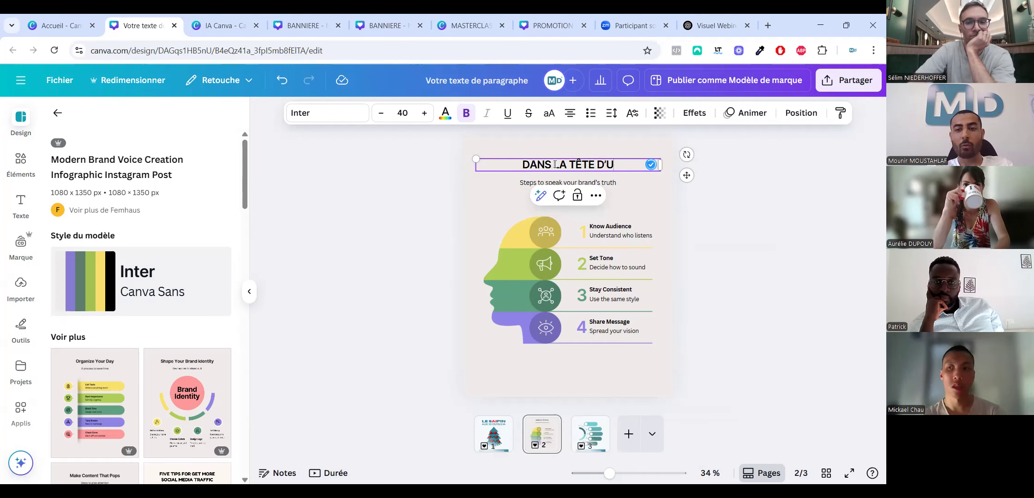
triple_click(525, 182)
text(COPYW)
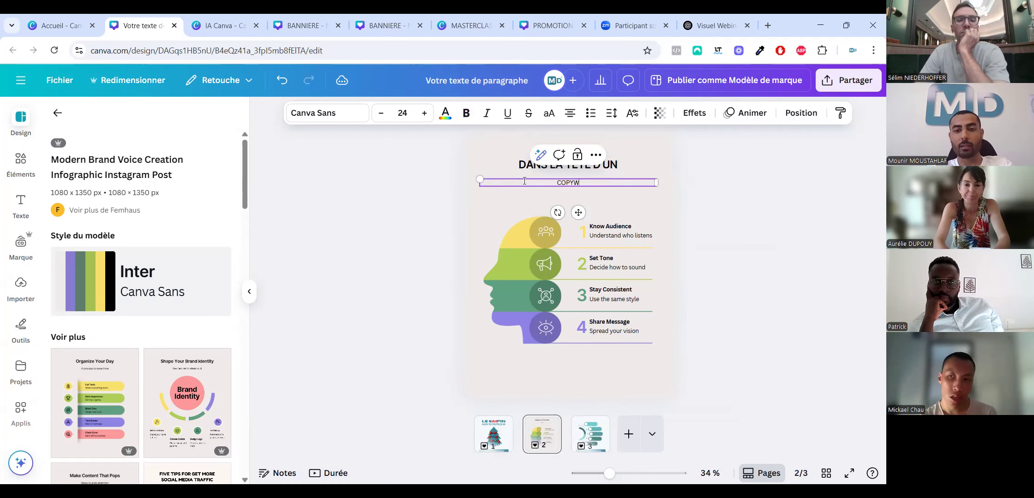
text(RITER)
Format the COPYWRITER text in the Horizon font at size 60.
key(ctrl+a)
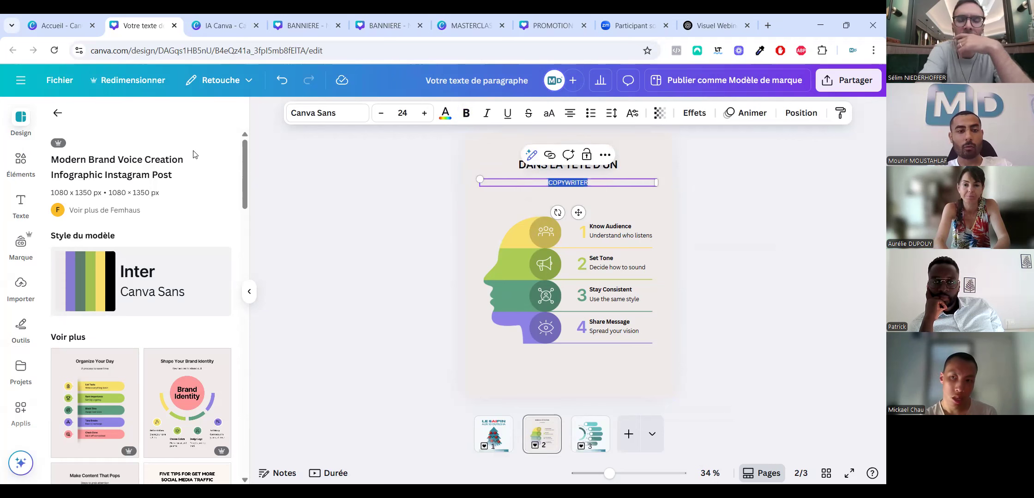
click(21, 206)
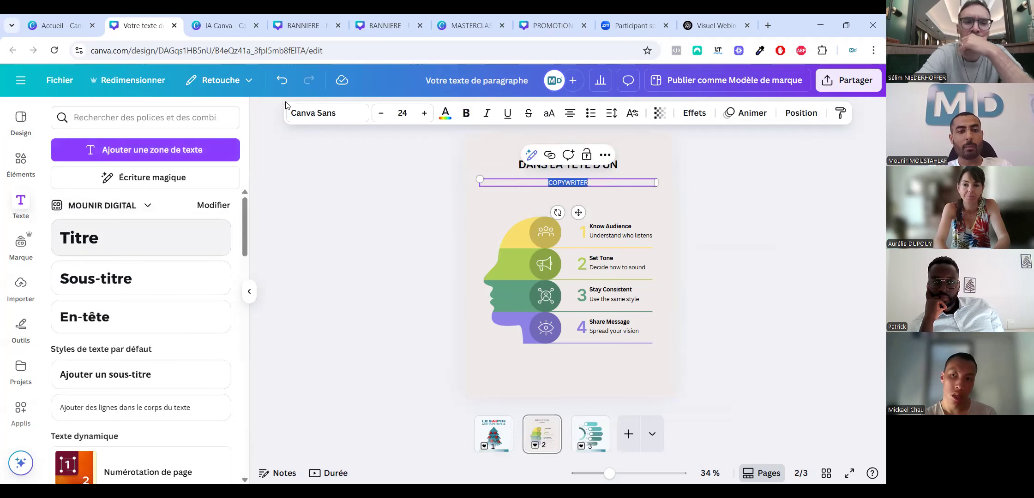
click(298, 117)
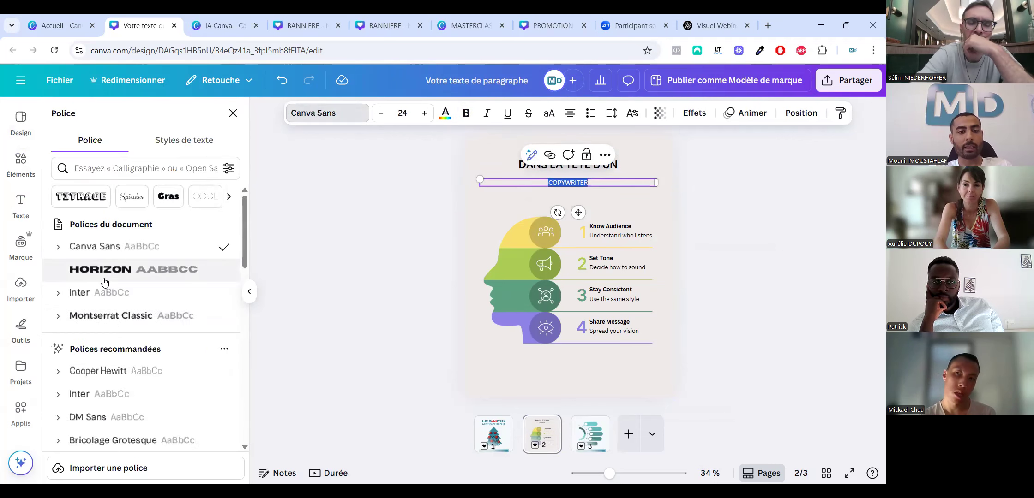
click(382, 113)
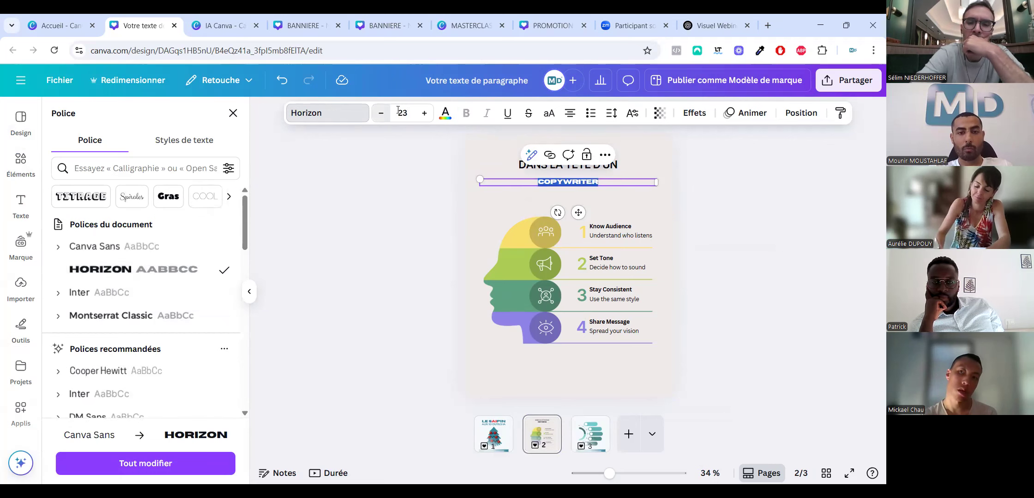
click(398, 112)
text(60)
key(Return)
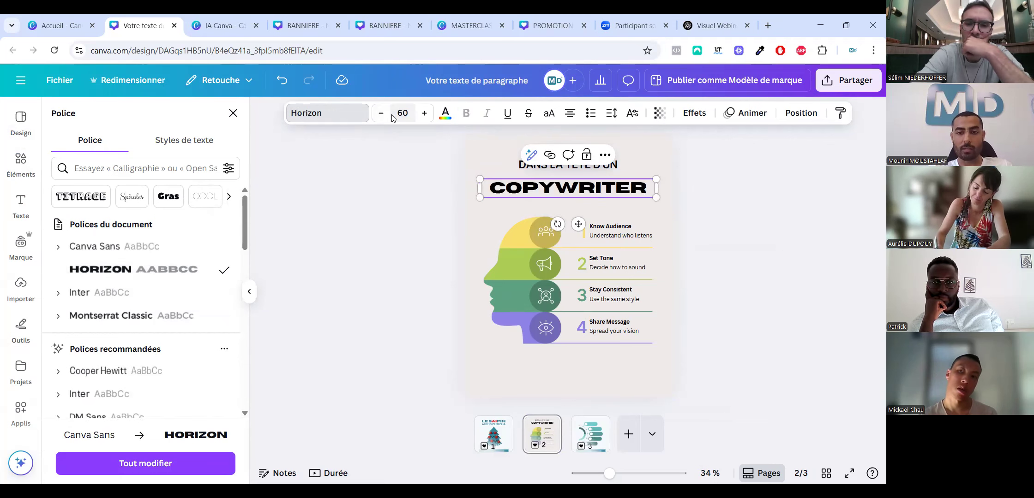
Move "DANS LA TÊTE D'UN" down close to COPYWRITER, and shift both heading lines slightly lower towards the head illustration.
click(540, 176)
drag(566, 171, 565, 179)
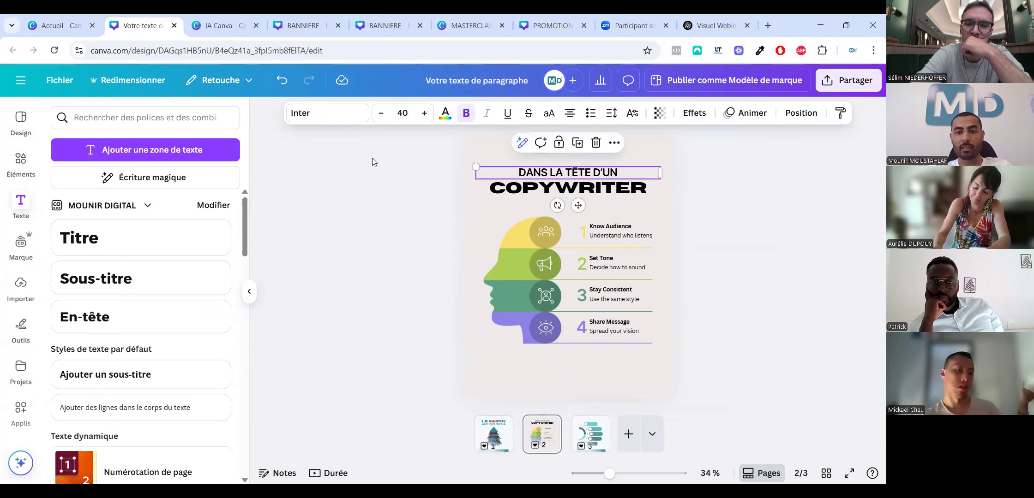
click(372, 159)
click(634, 199)
drag(633, 199, 632, 210)
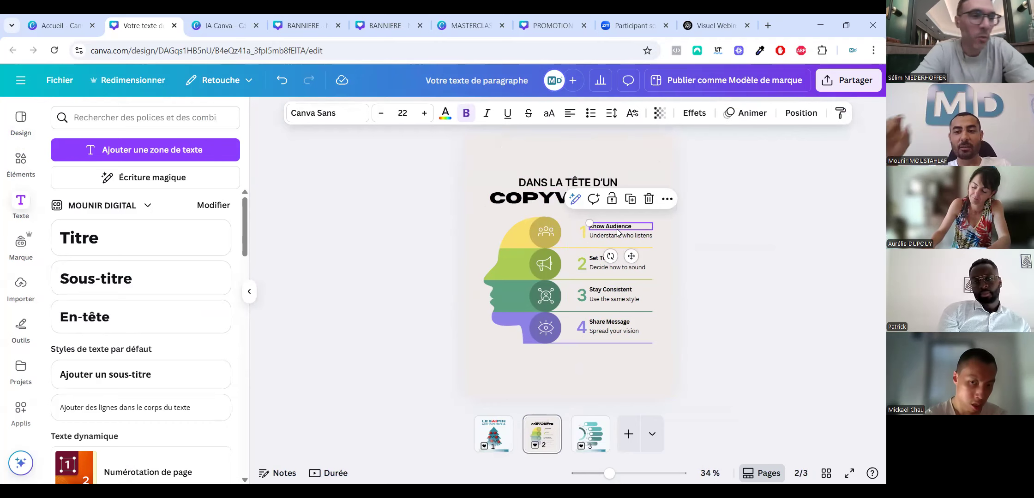
Recolour the yellow top section of the head illustration orange.
click(489, 226)
click(525, 113)
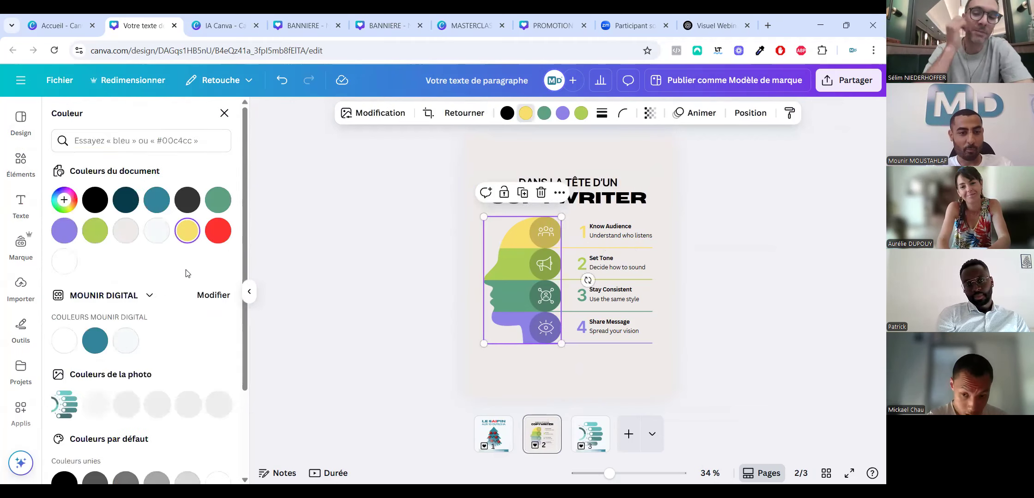
scroll(175, 310, down, 3)
click(218, 461)
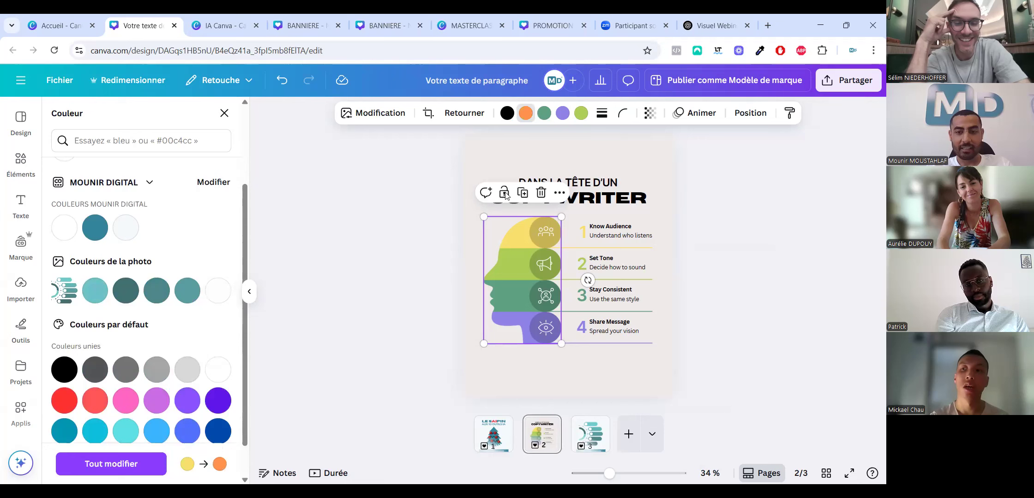
Recolour the number 1 and the line under the "Know Audience" item orange to match the head's top section.
click(575, 237)
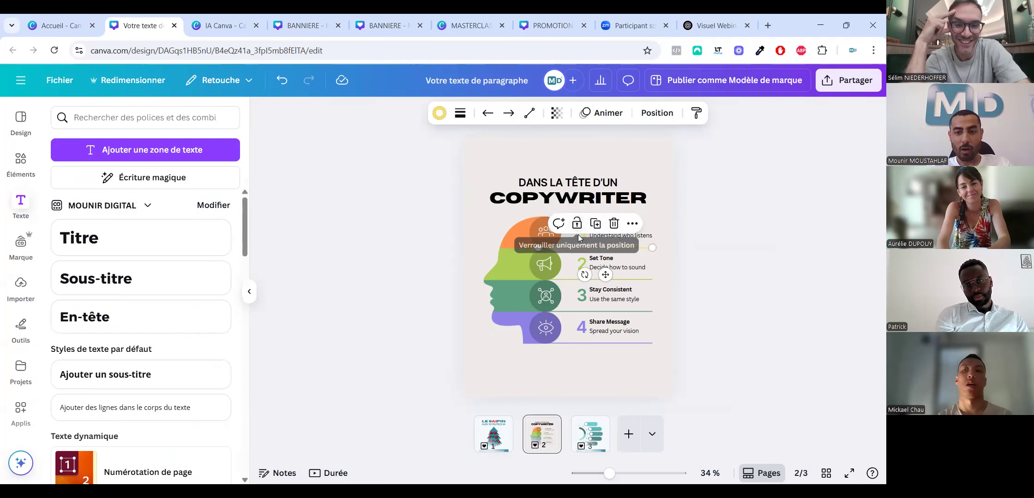
click(578, 234)
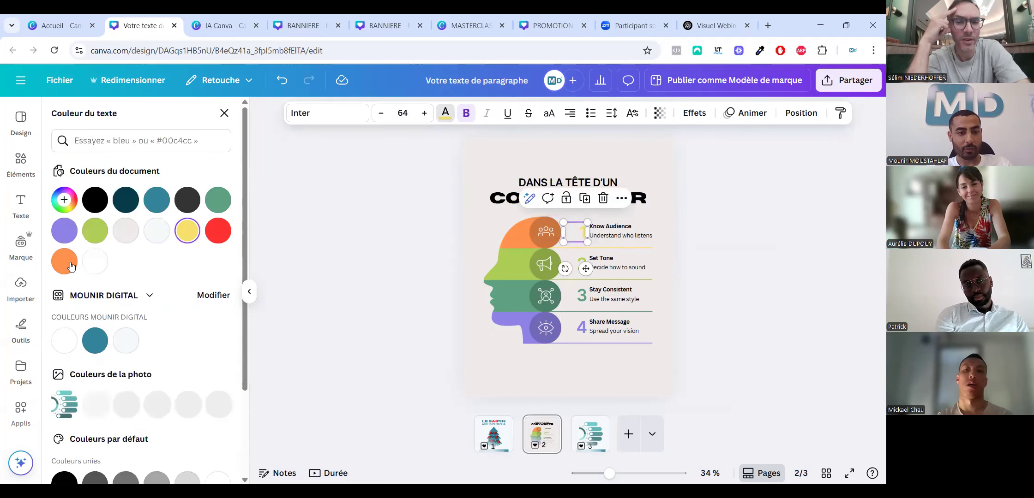
click(63, 261)
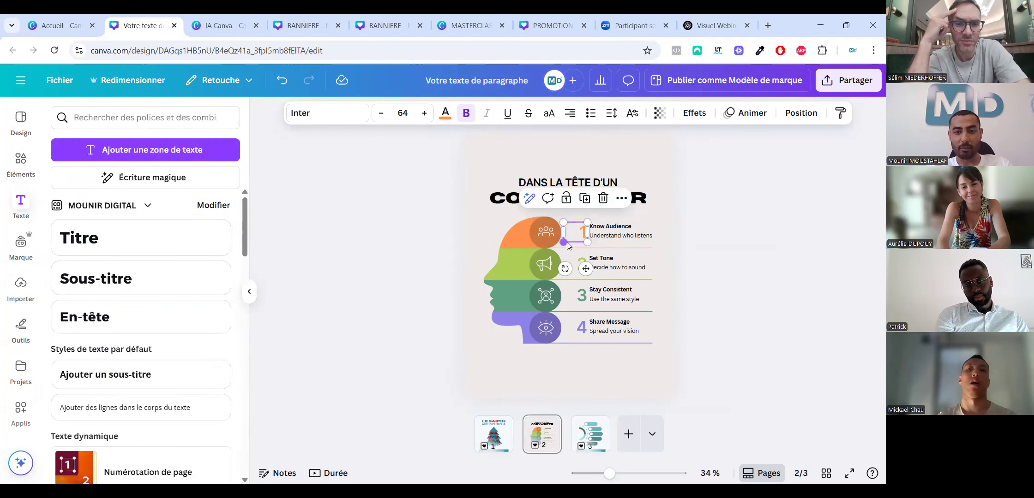
key(Tab)
click(439, 113)
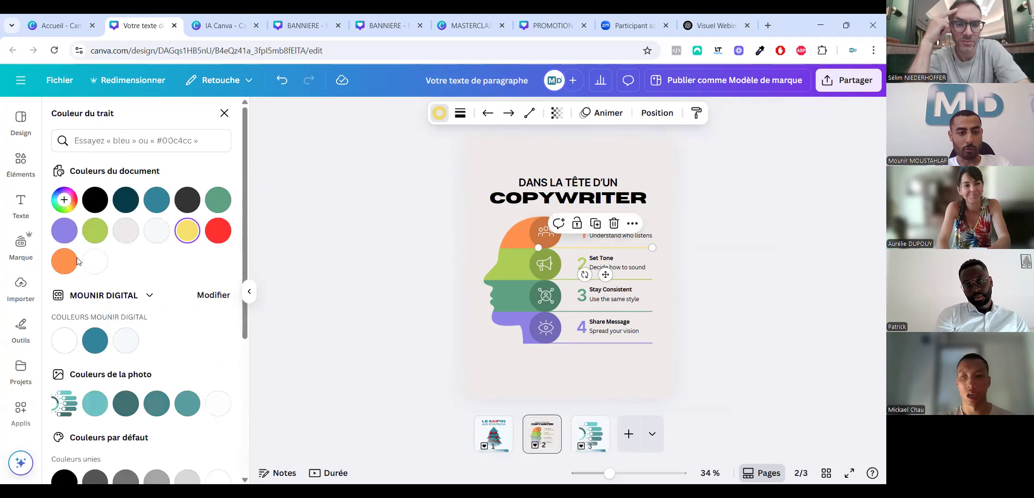
click(64, 262)
Copy the "INSCRIPTION SUR LE LIEN DU POST" banner from the Christmas tree page onto the copywriter page.
click(485, 450)
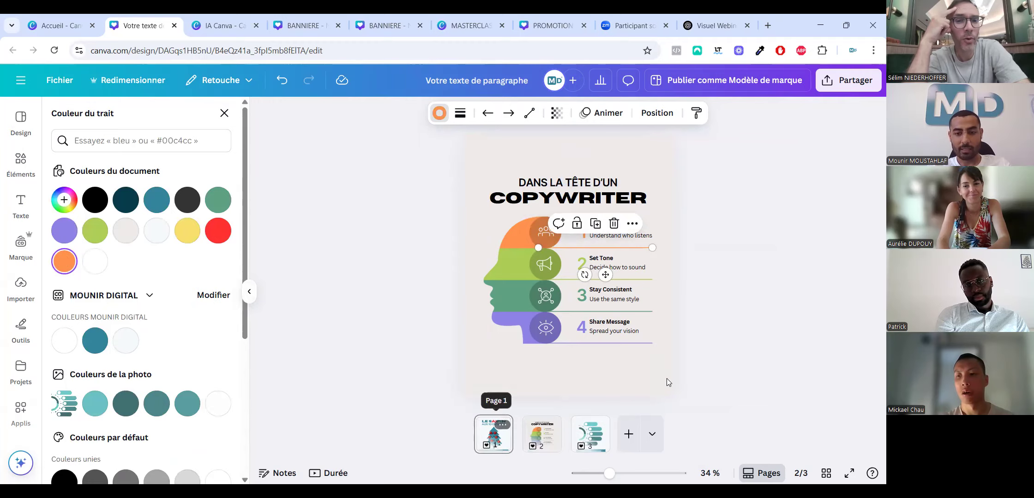
drag(756, 375, 651, 386)
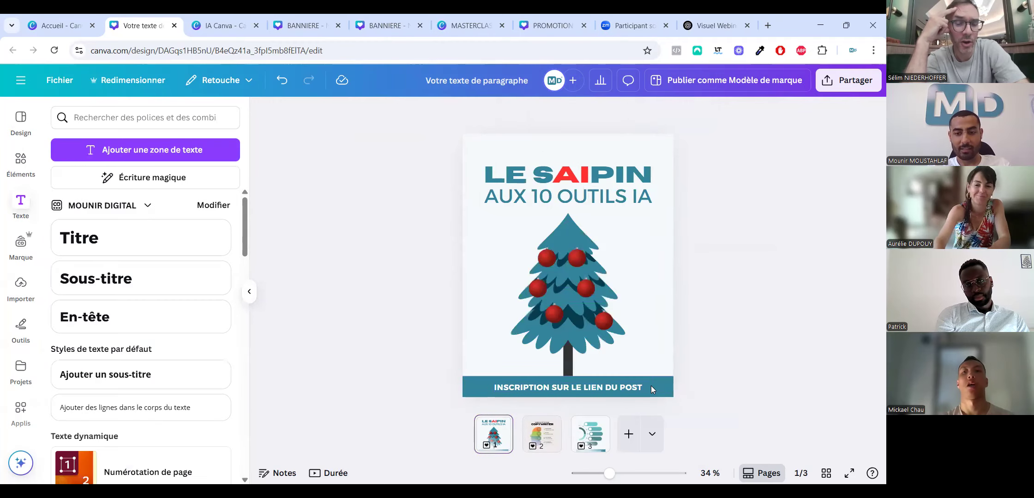
key(ctrl+c)
click(542, 433)
key(ctrl+v)
Try yellow and light orange as the copywriter page's background, and settle on white.
click(468, 156)
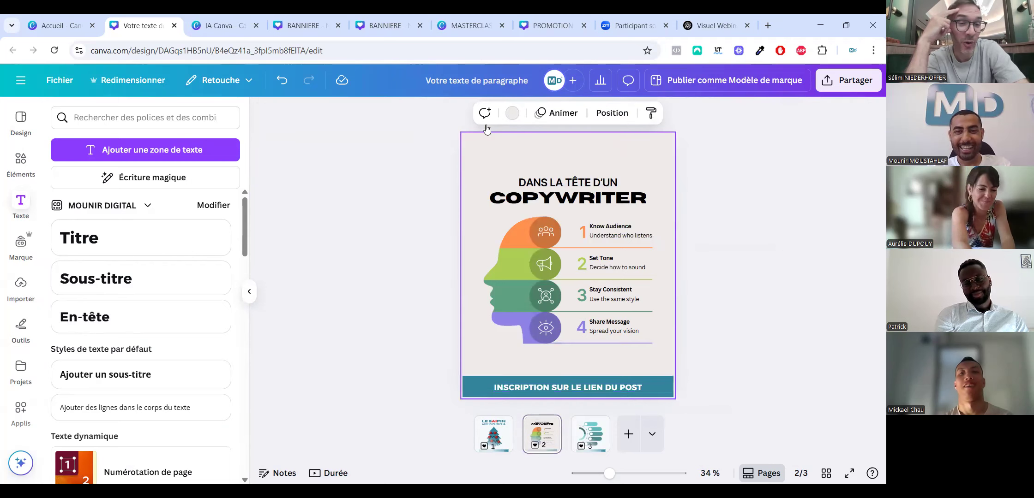
click(512, 113)
scroll(171, 351, down, 5)
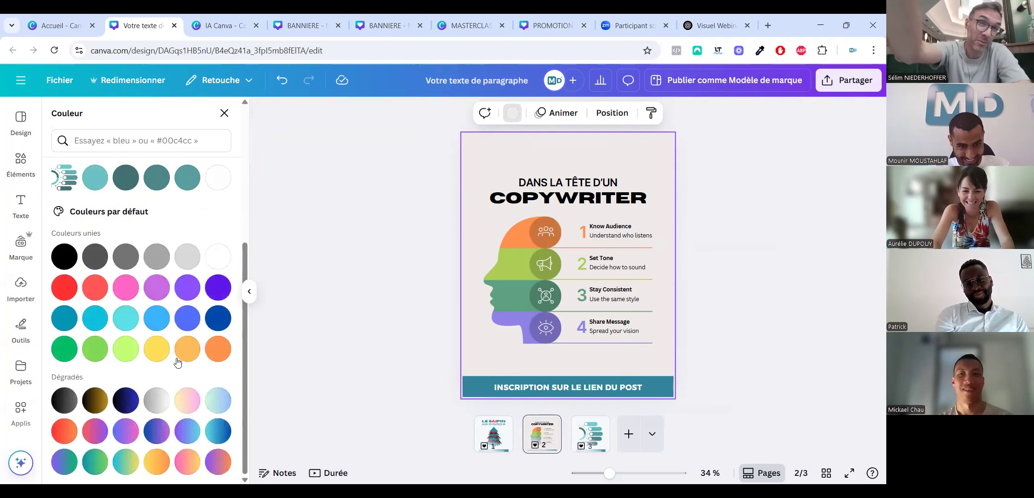
click(157, 353)
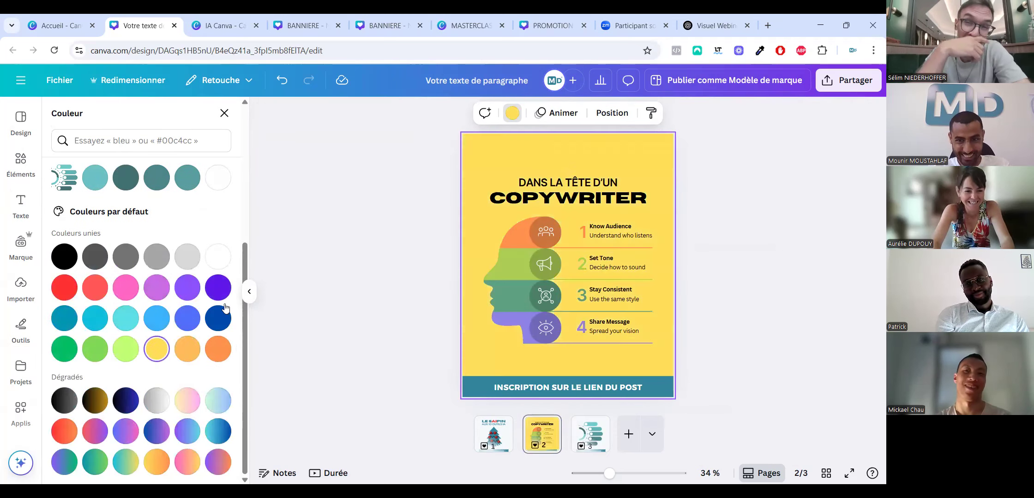
click(189, 351)
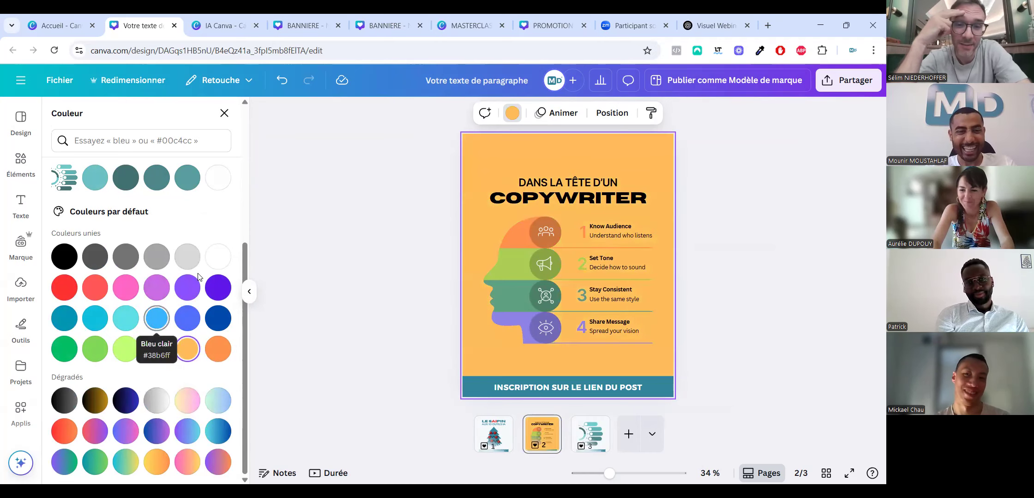
click(218, 257)
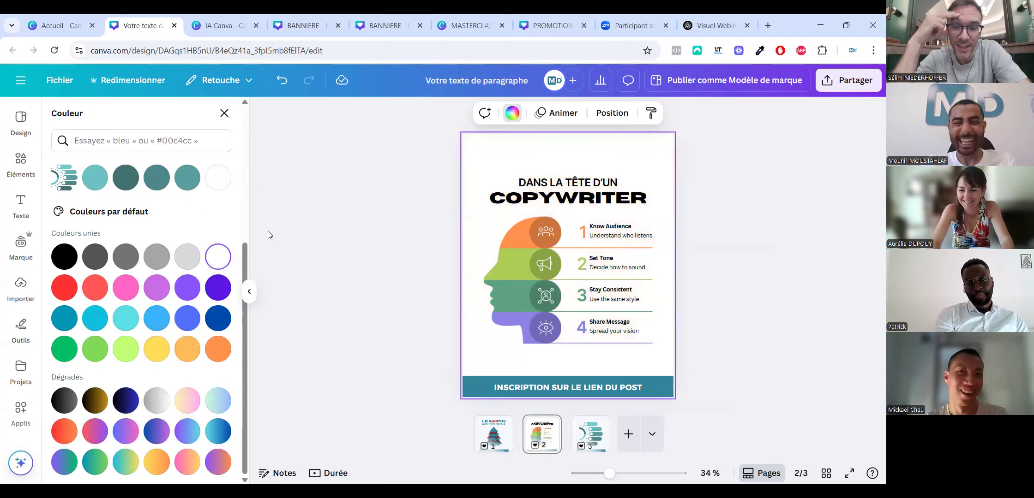
click(408, 331)
Recolour the "INSCRIPTION SUR LE LIEN DU POST" banner on the copywriter page orange.
click(567, 383)
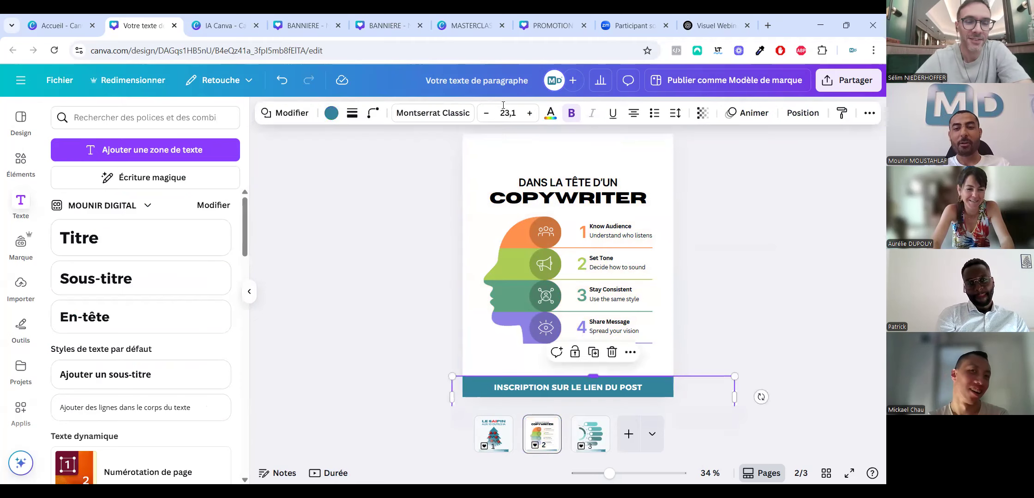
click(331, 113)
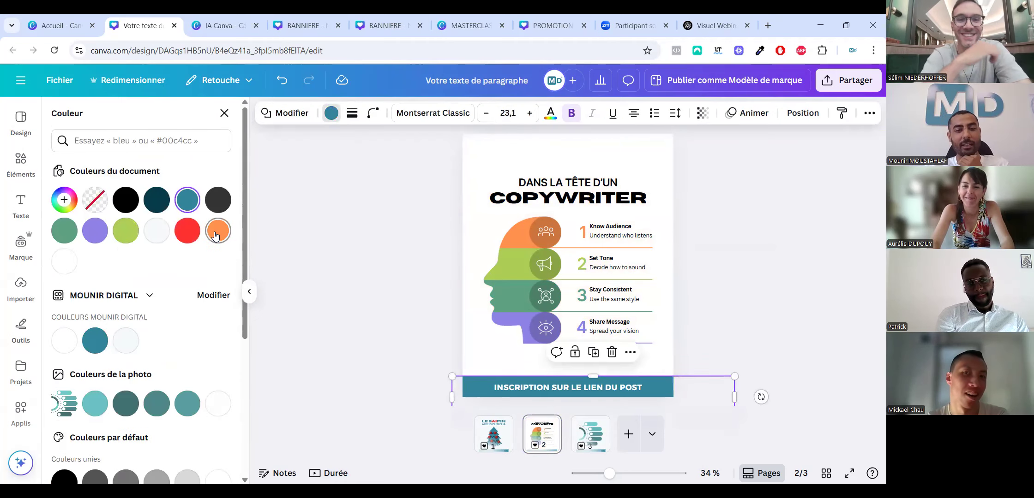
click(216, 235)
click(324, 251)
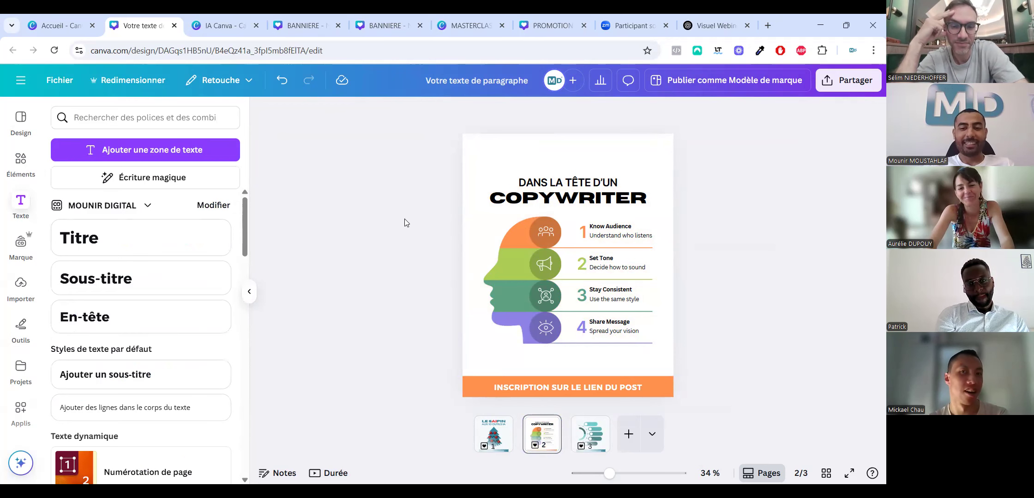
Review the three infographic pages: the Christmas tree, the copywriter head and the semicircle diagram.
click(486, 433)
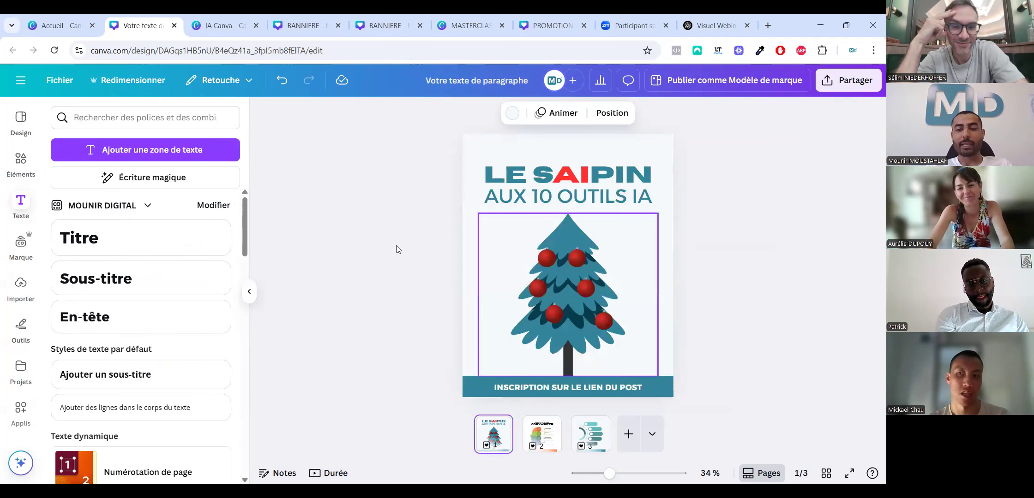
click(590, 436)
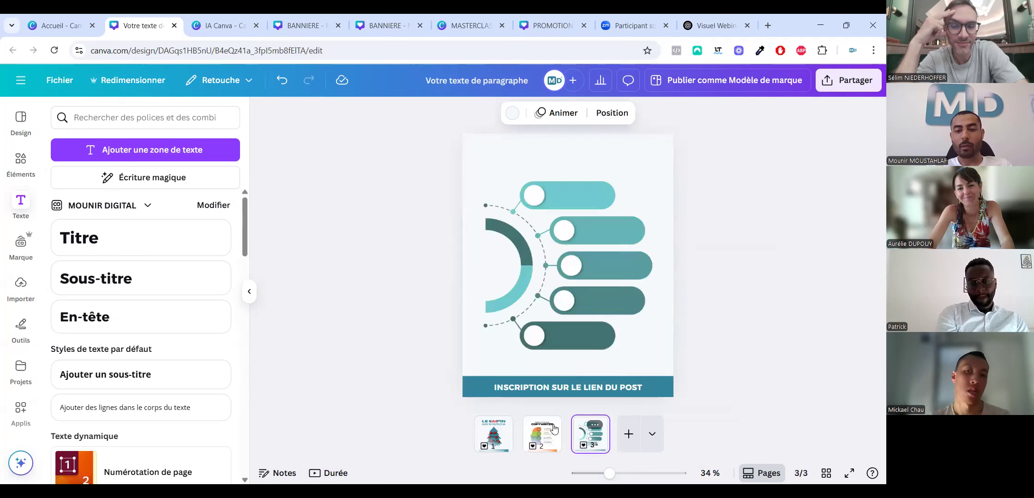
right_click(542, 434)
key(Escape)
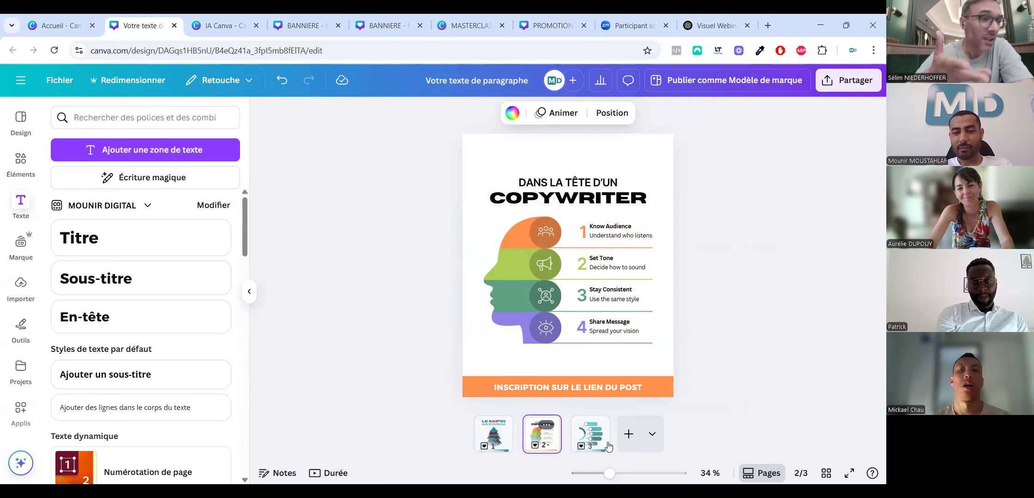
click(590, 432)
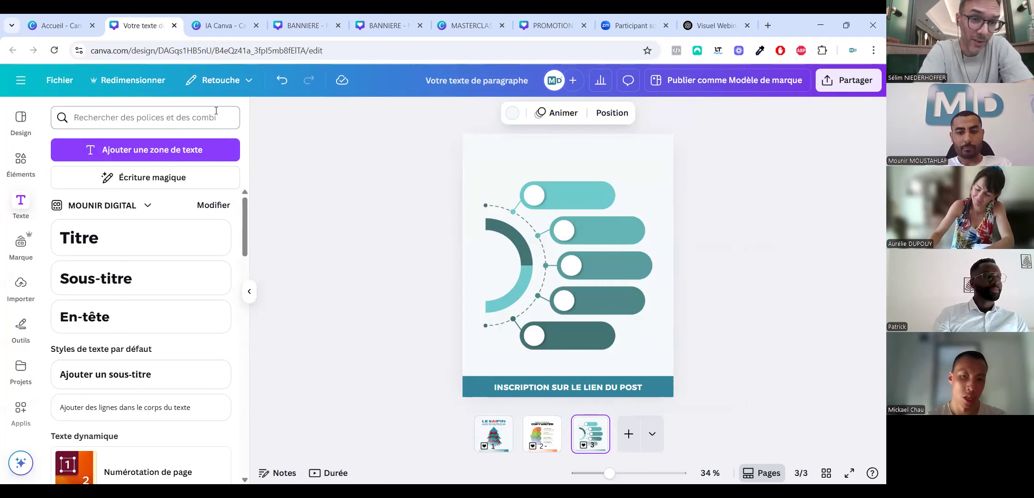
click(532, 433)
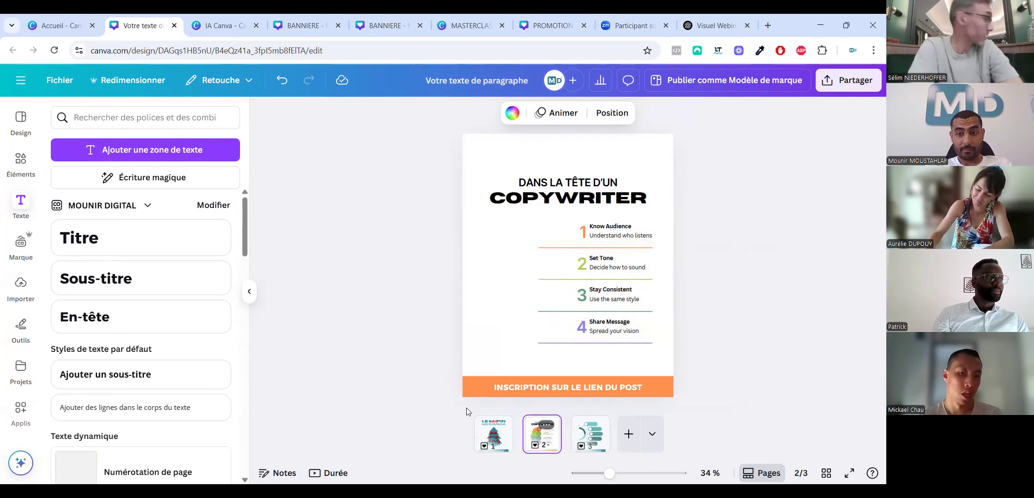
click(480, 435)
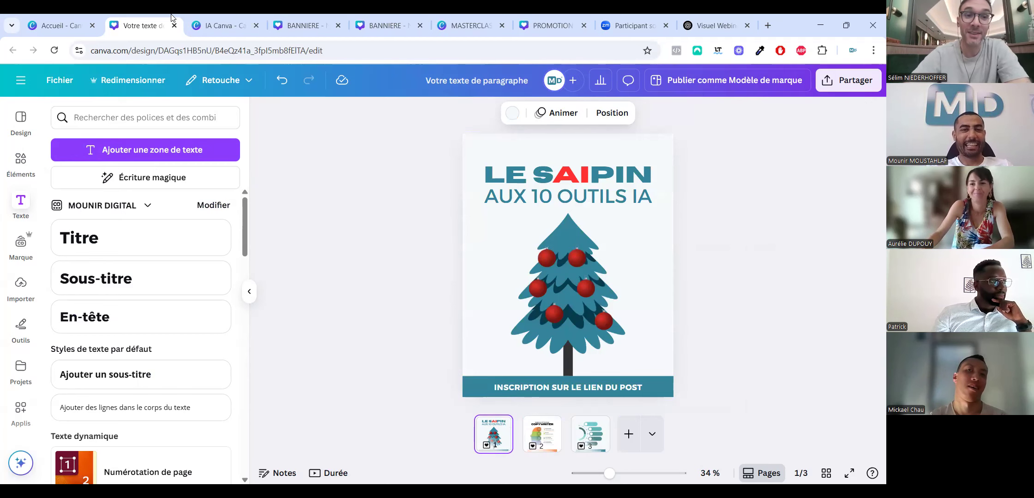
Switch from the infographic design to the MASTERCLASS presentation.
click(307, 24)
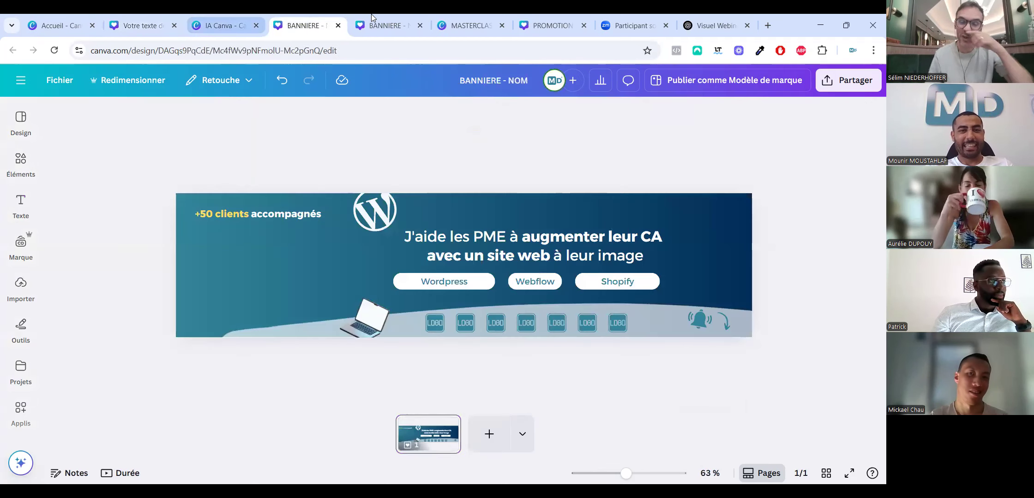
click(373, 22)
click(468, 25)
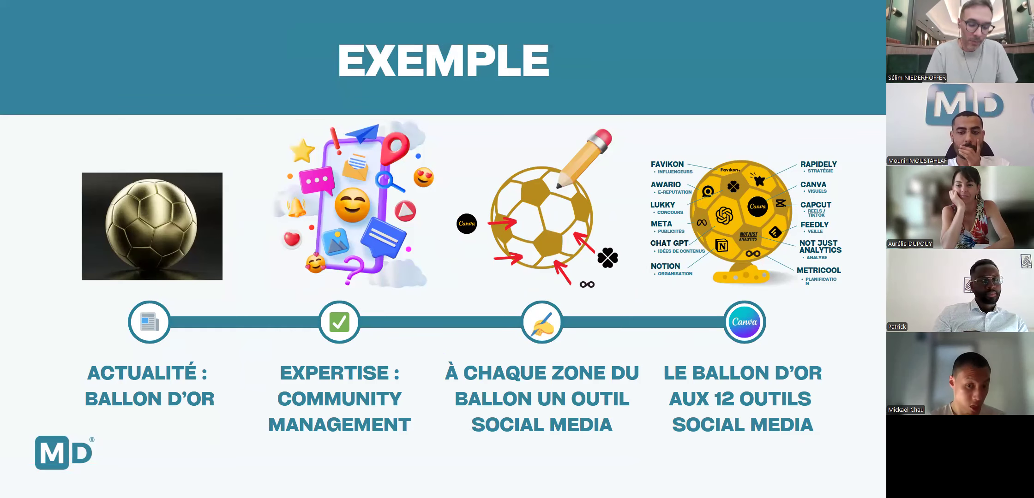
Leaf through the slides following EXEMPLE, including "LES GOALS !", and return to the EXEMPLE slide.
key(Right)
key(Right)
key(Right)
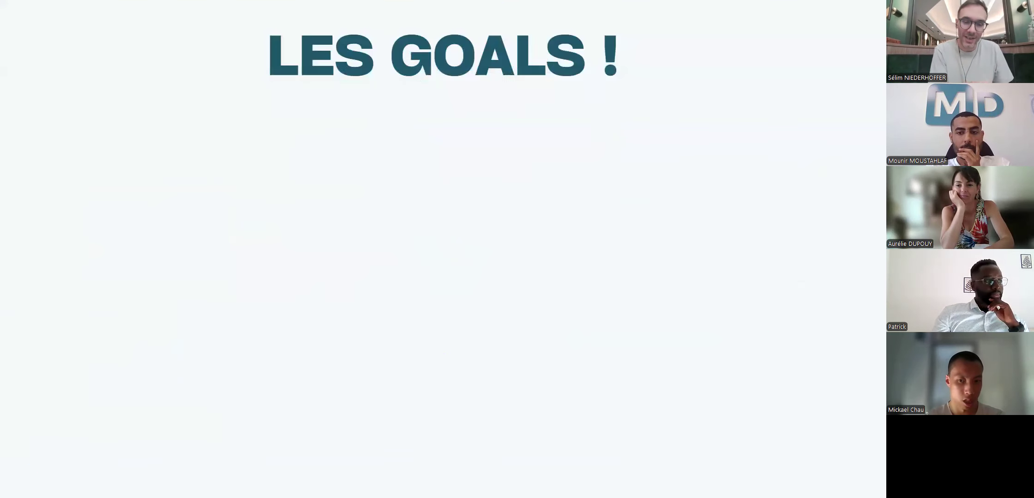
key(Right)
key(Right)
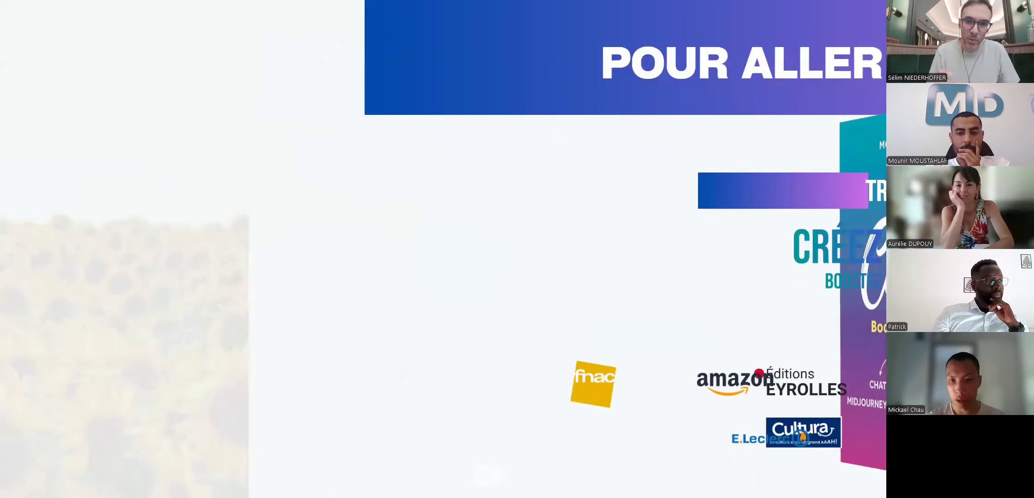
key(Left)
key(Left)
key(Left)
key(Left)
key(Left)
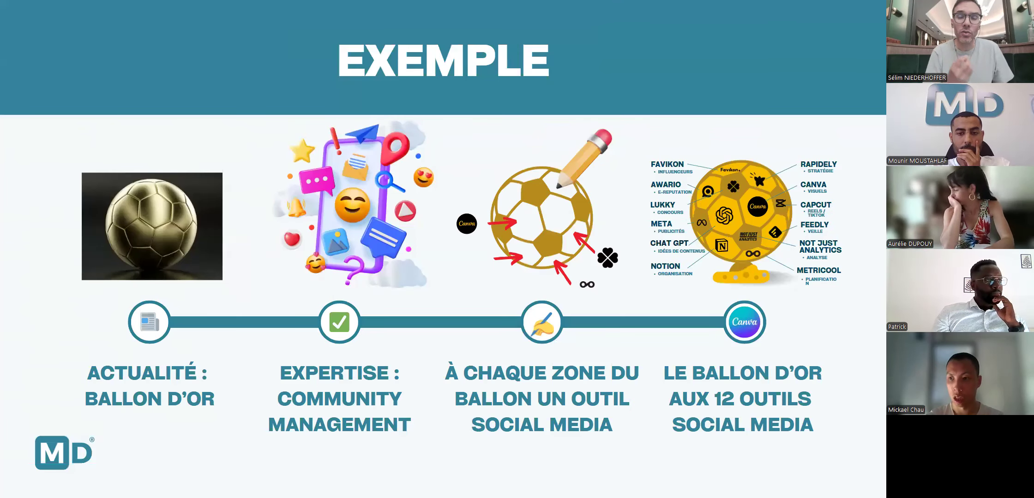